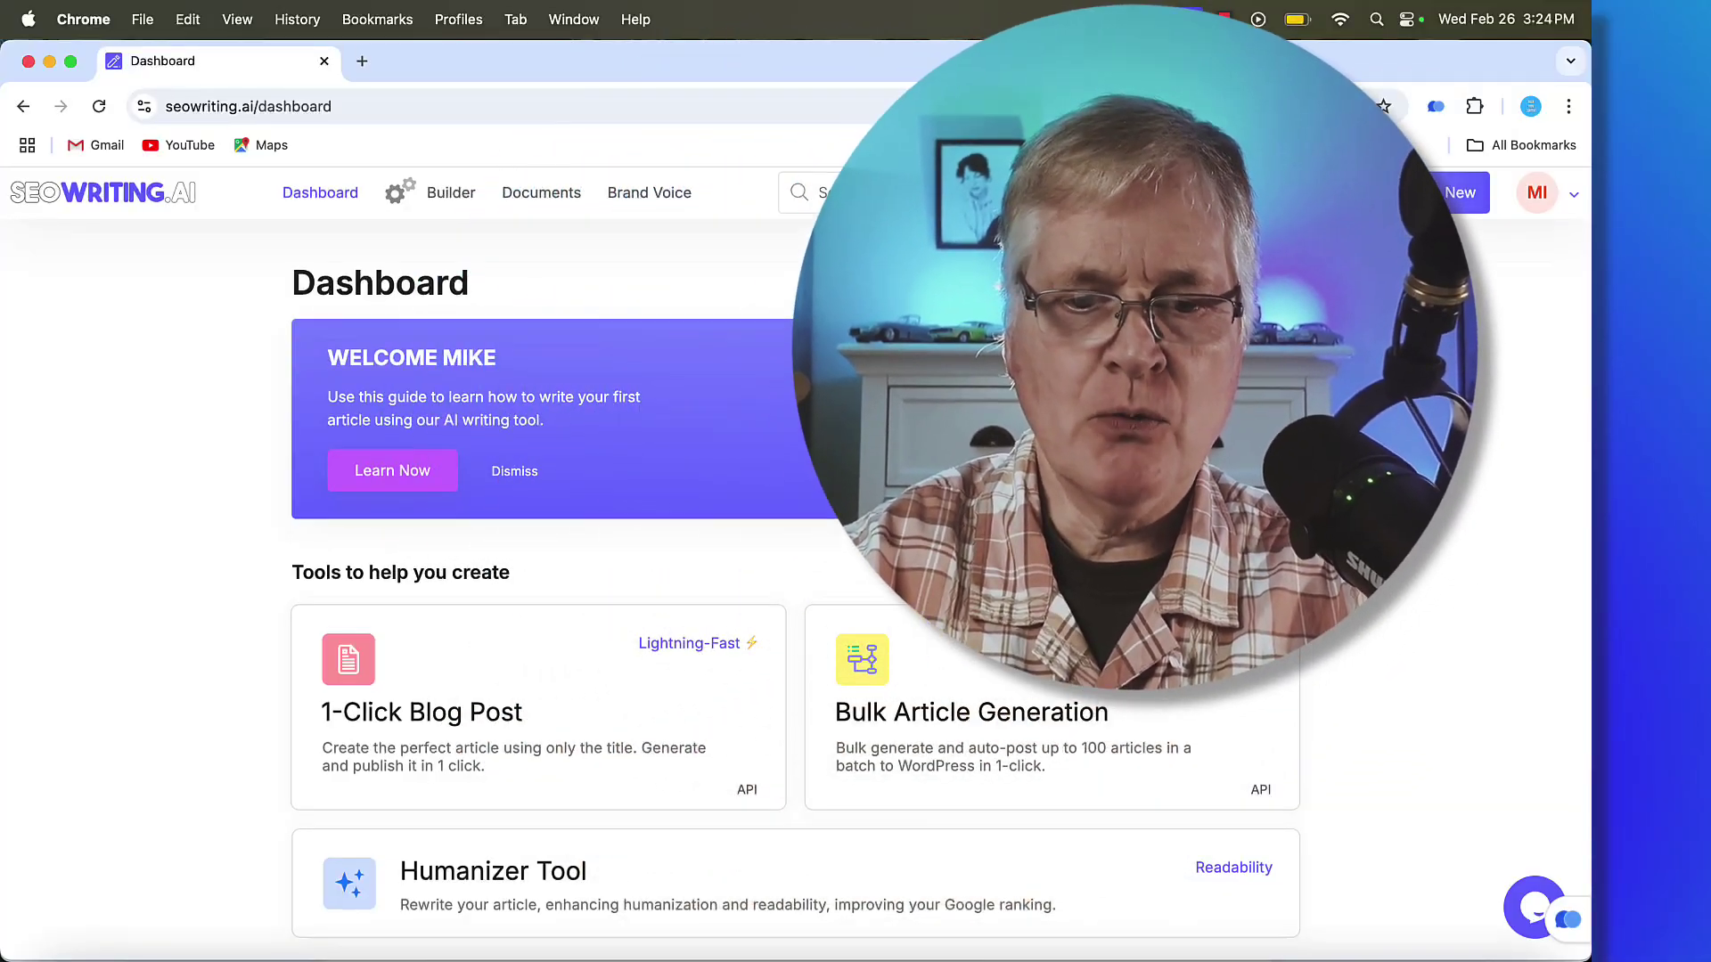
# Scroll down the SEOwriting.ai dashboard to reach the 1-Click Blog Post card.
pyautogui.scroll(-2, 1111, 388)
pyautogui.scroll(-1, 1110, 389)
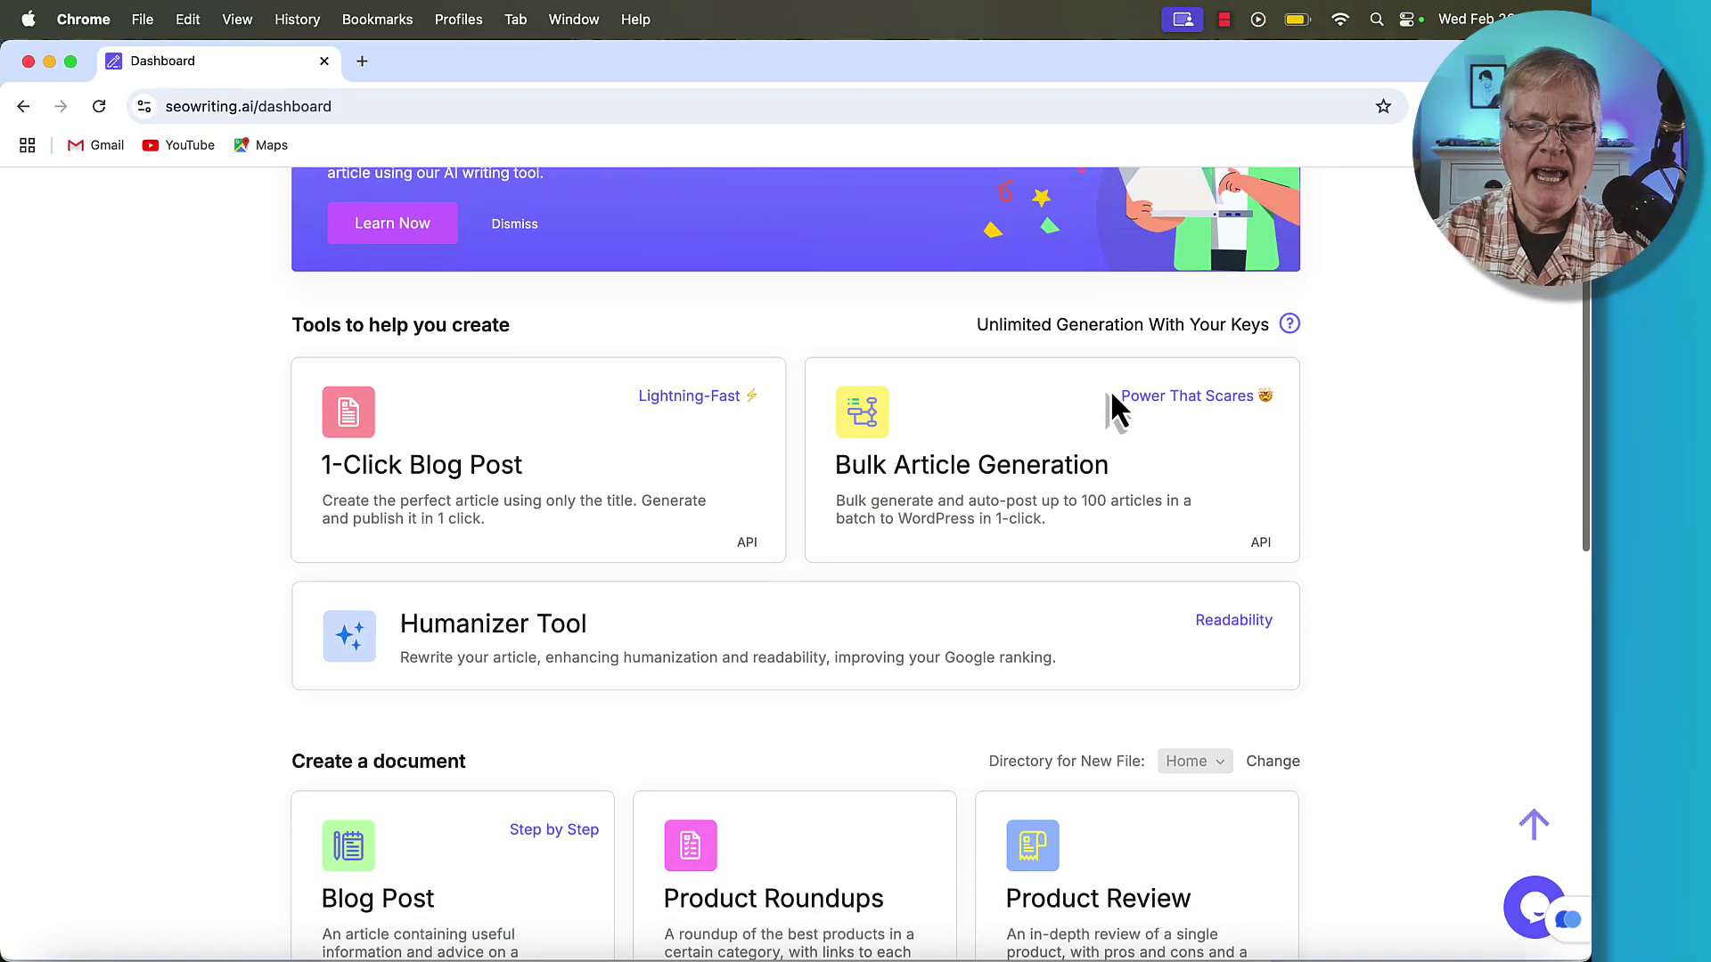
# Open 1-Click Blog Post, review the DeepSeek options in the AI Model list, then switch to LowFruits.
pyautogui.click(506, 486)
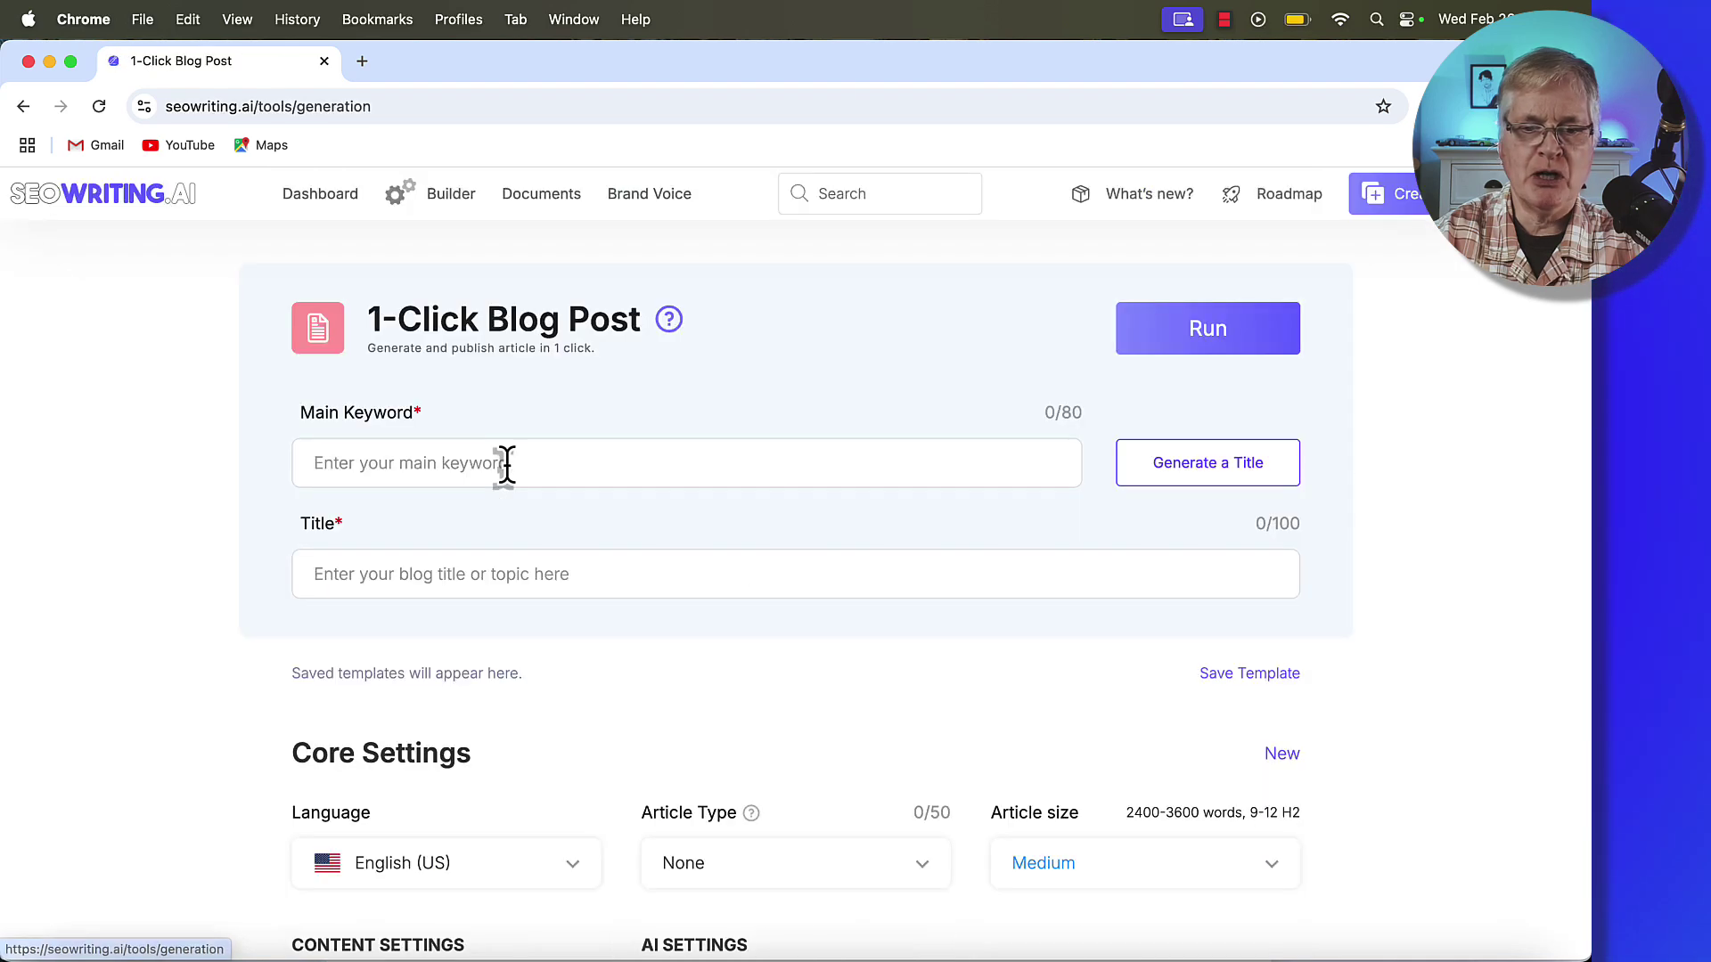
pyautogui.scroll(-5, 816, 454)
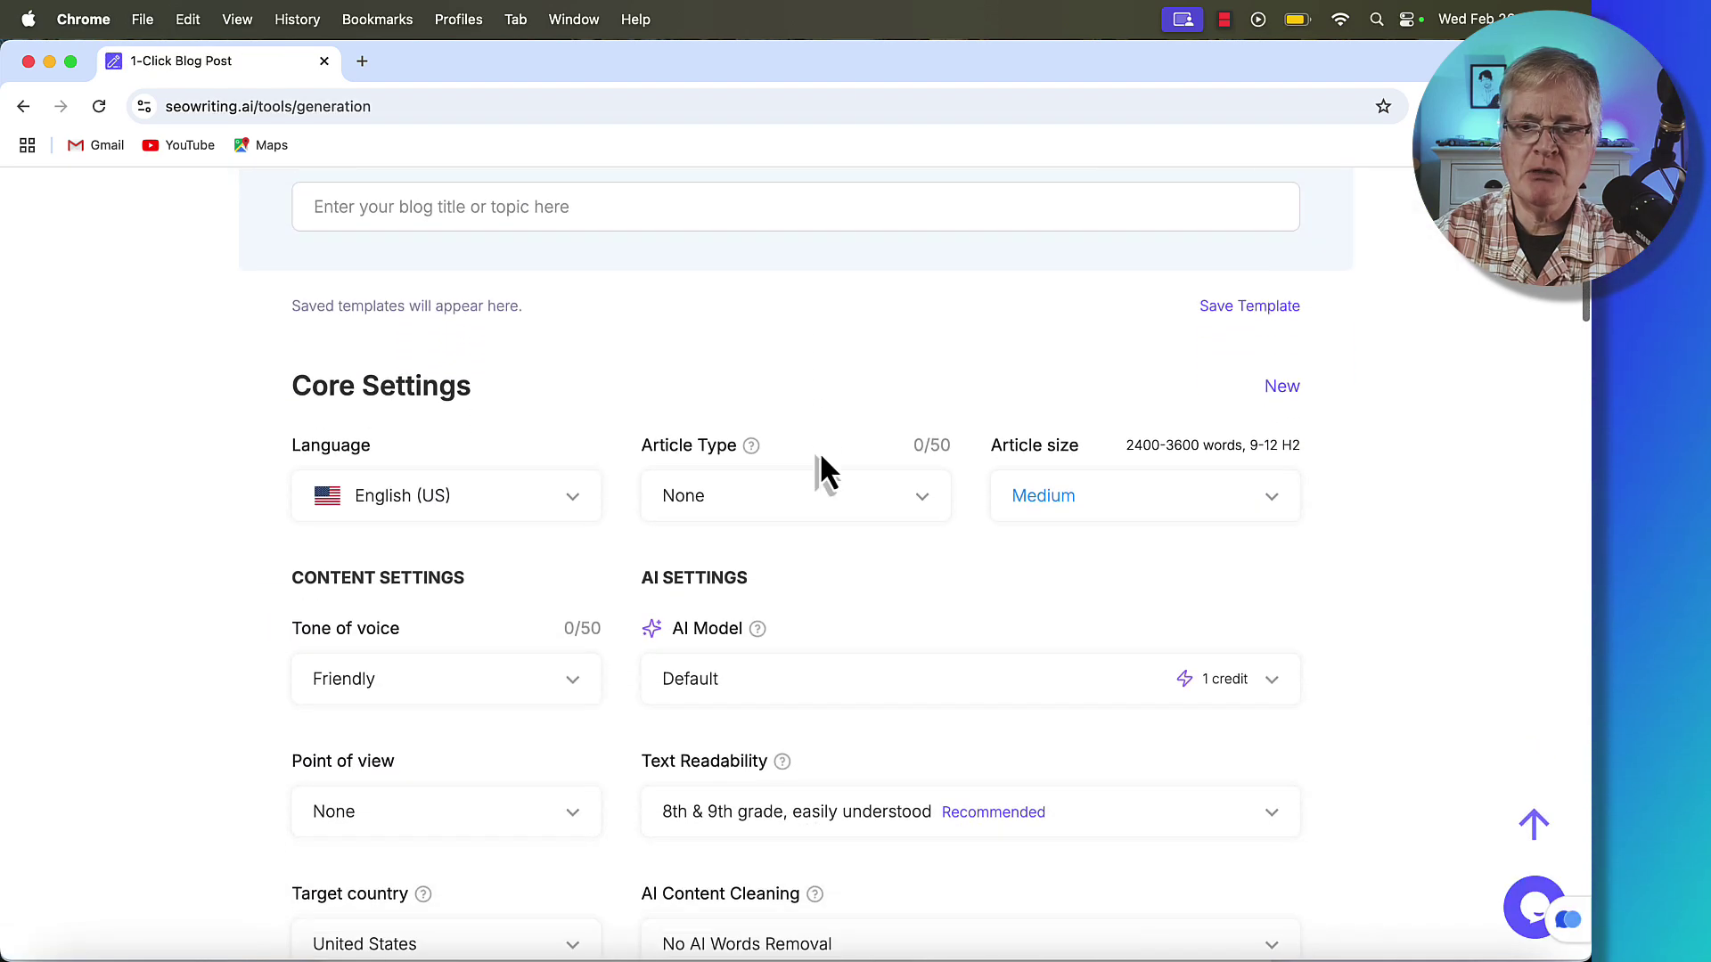
pyautogui.scroll(-4, 819, 451)
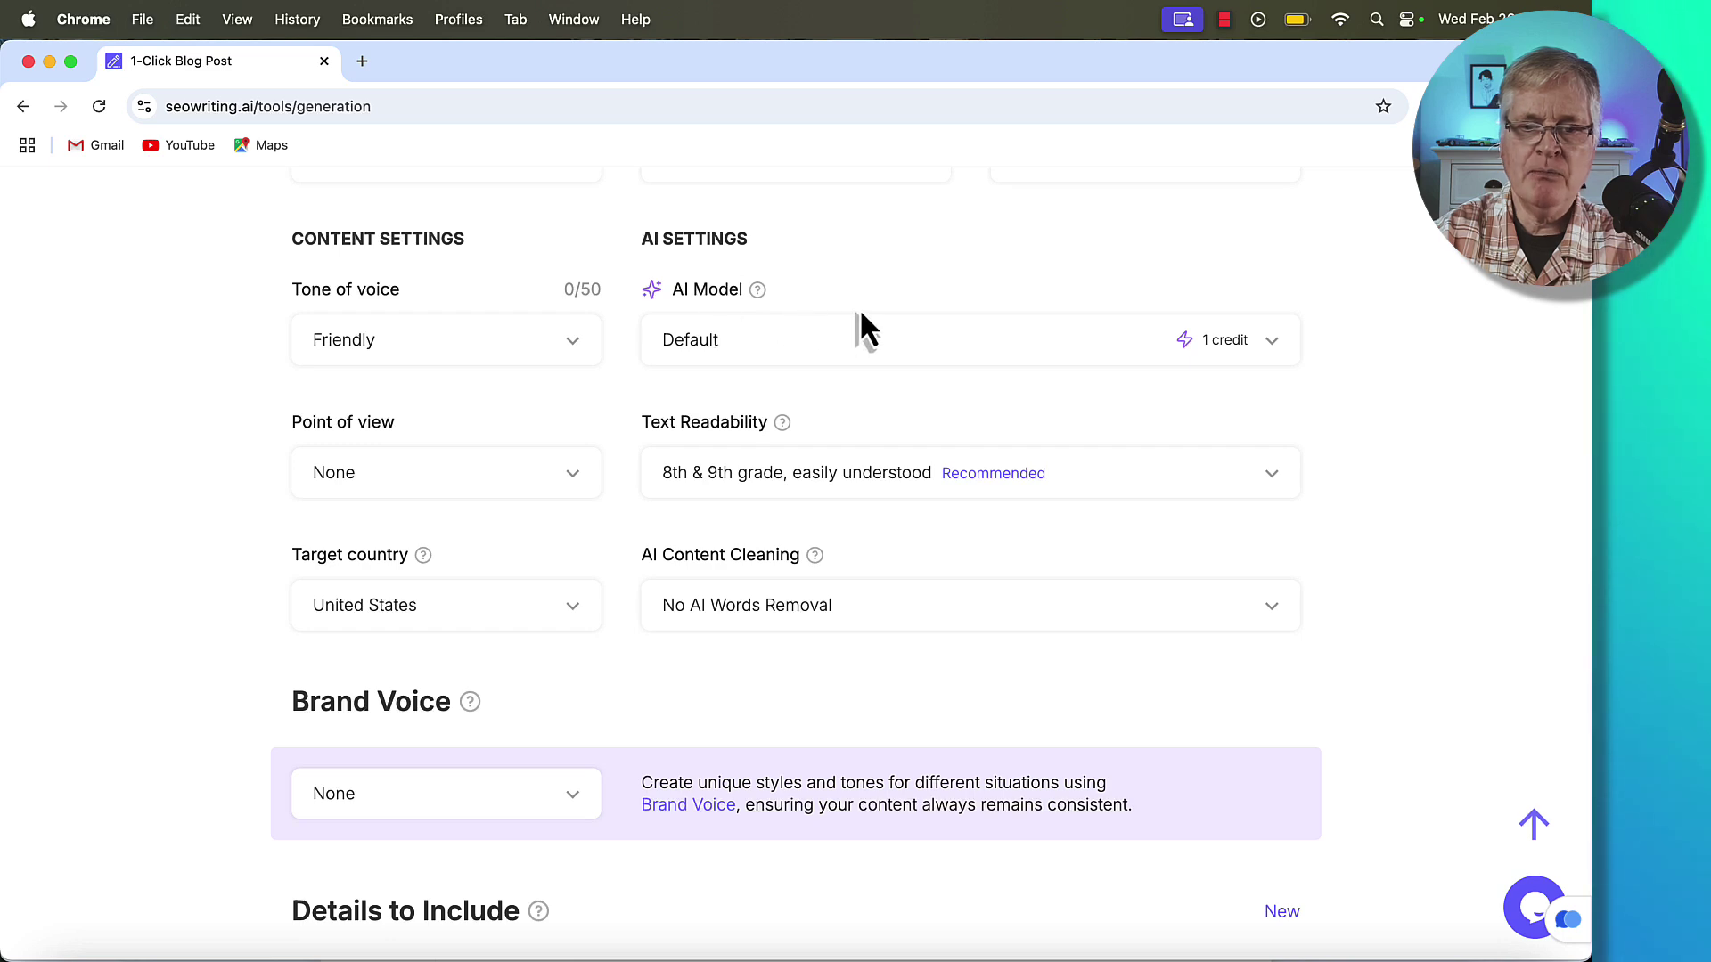
pyautogui.click(1271, 343)
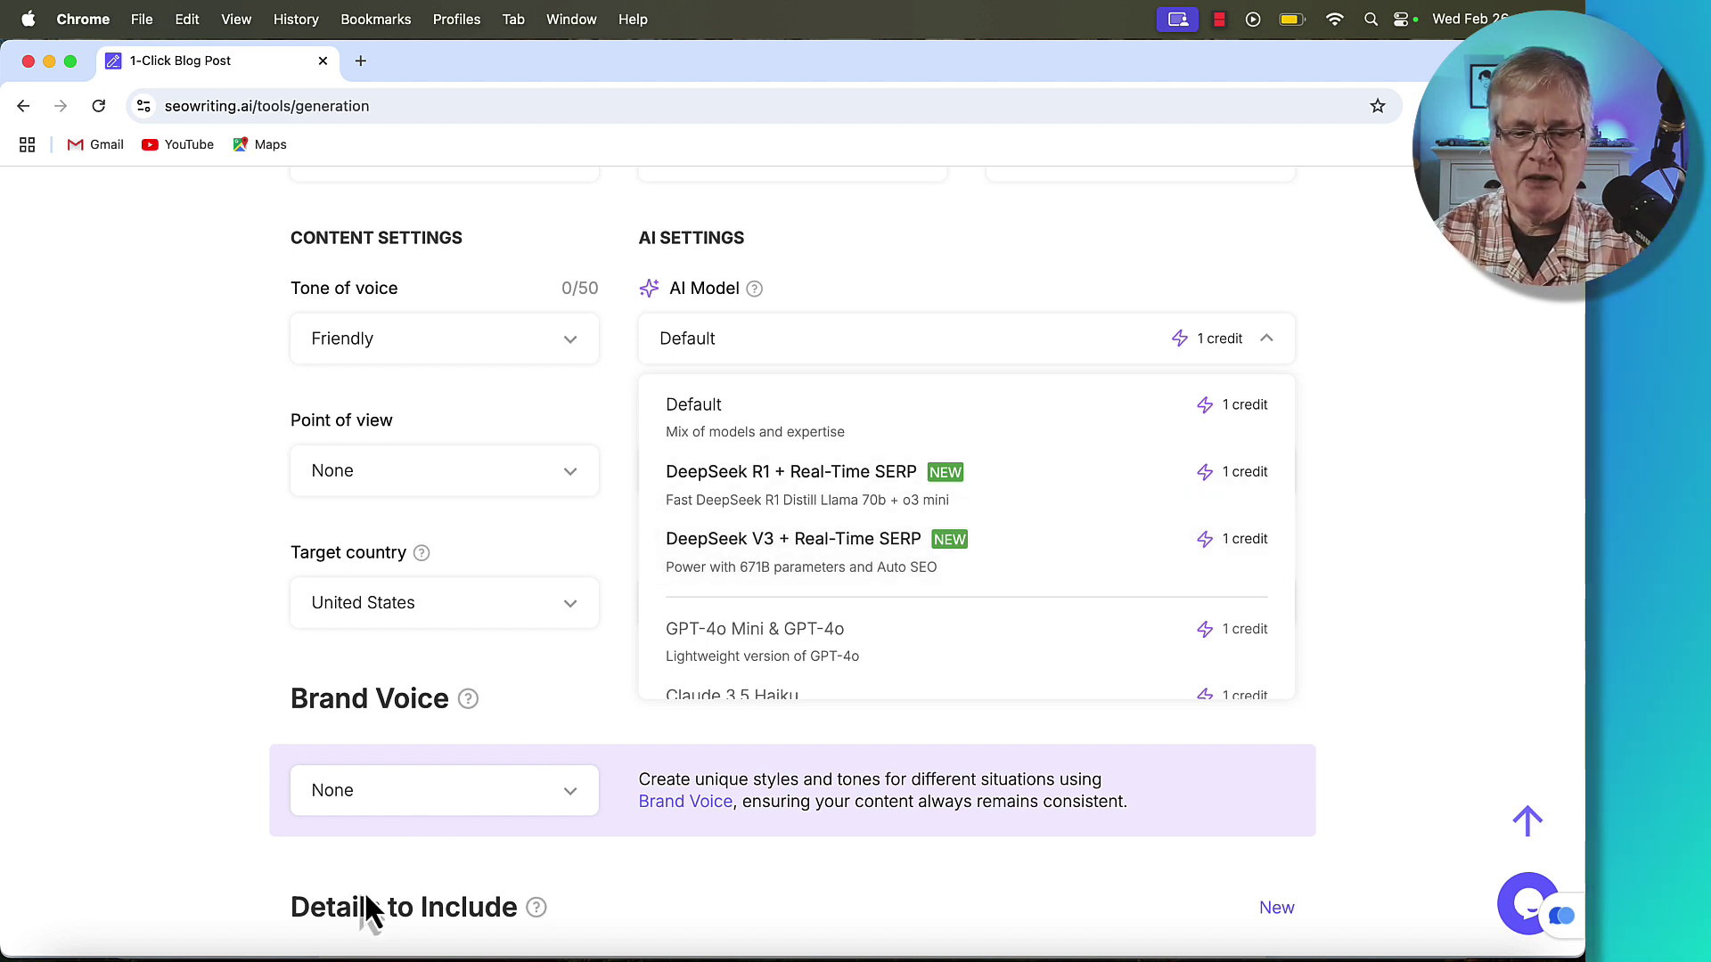
pyautogui.click(169, 952)
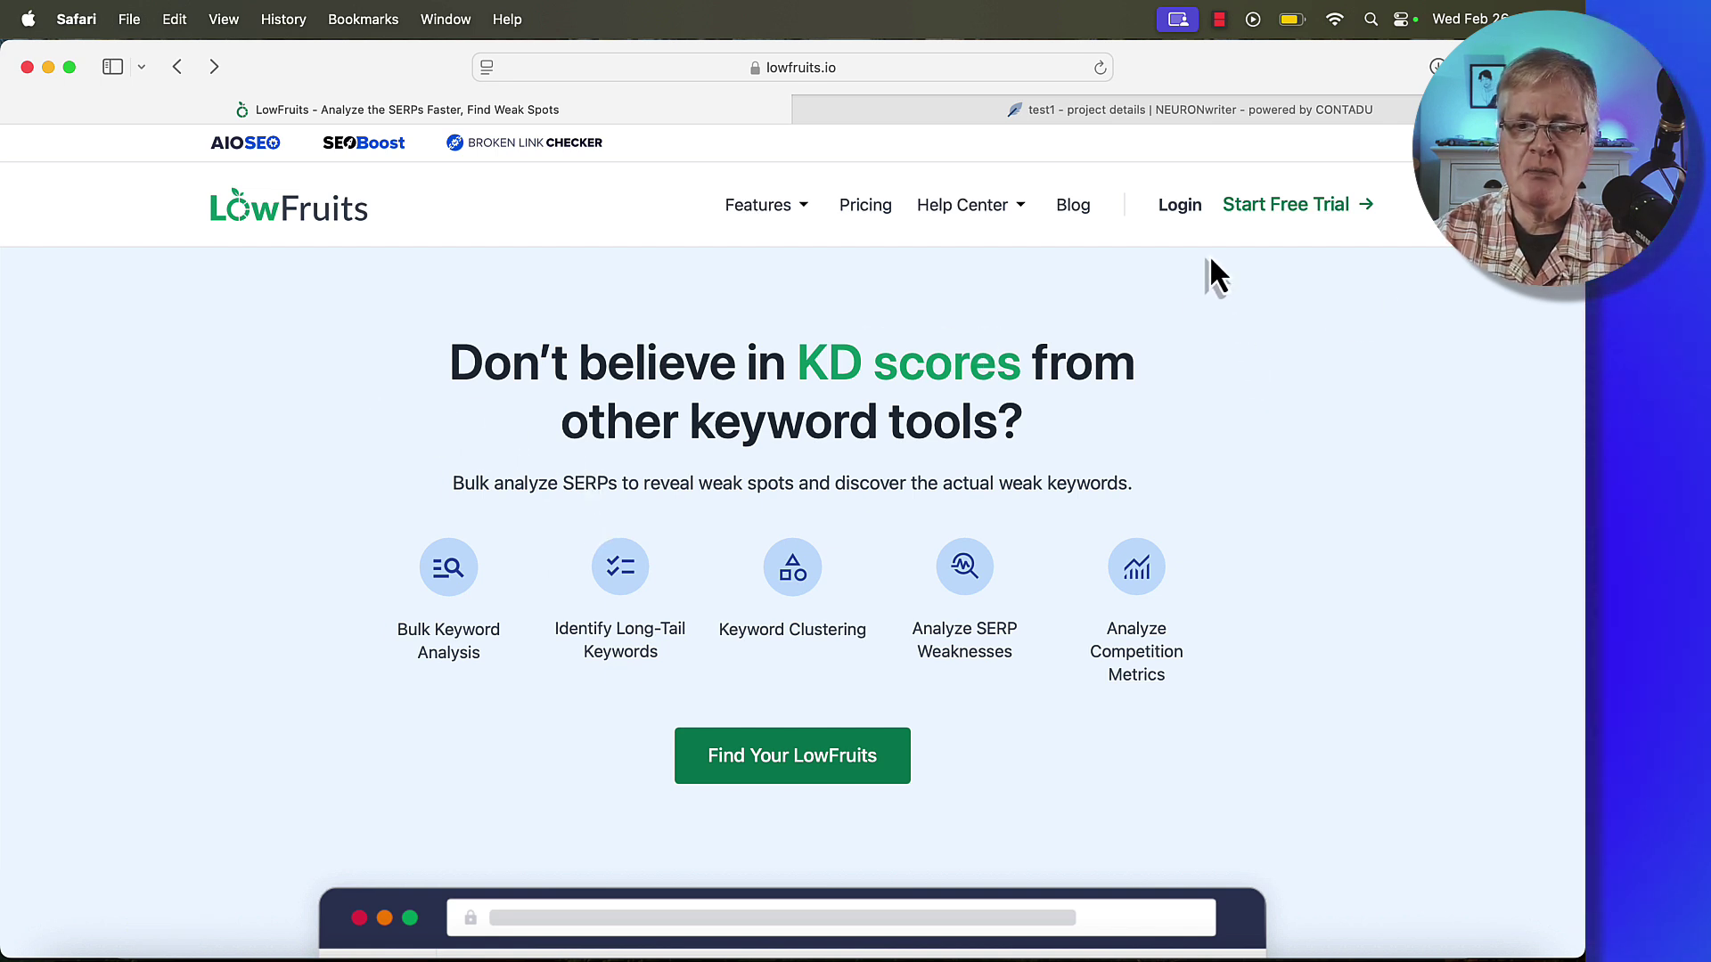
# Log in to LowFruits, copy 'downsizing to one car in retirement' from the retirement list, then go to NeuronWriter.
pyautogui.click(1184, 207)
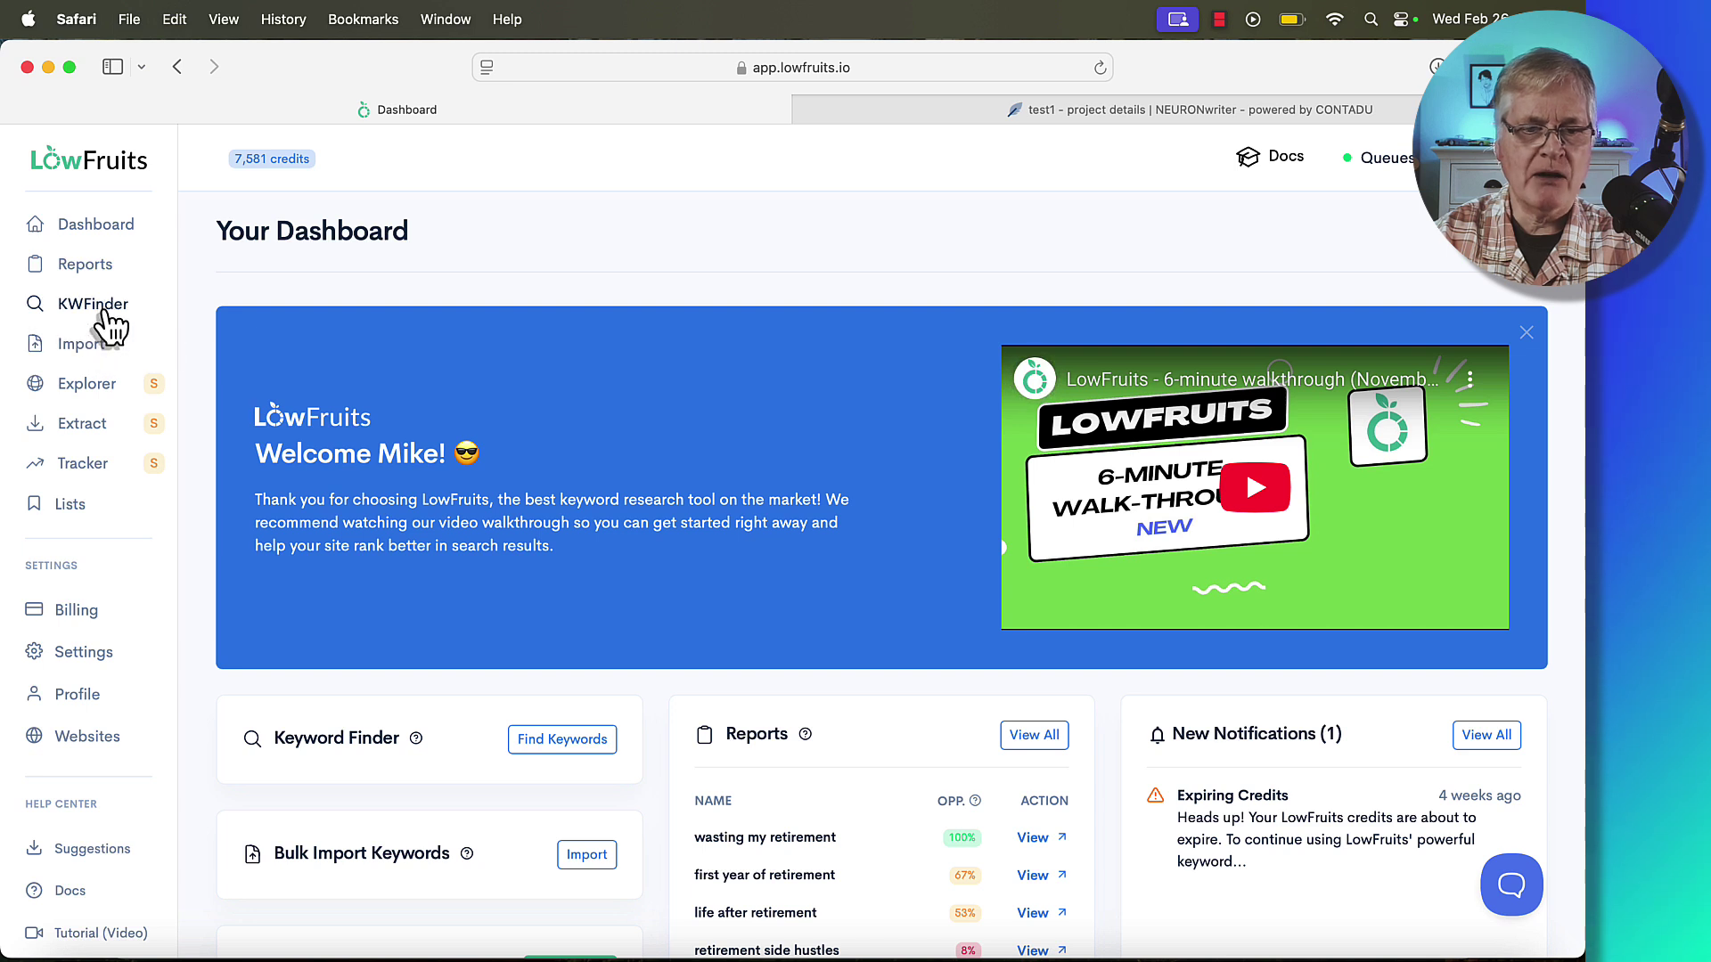
pyautogui.click(87, 505)
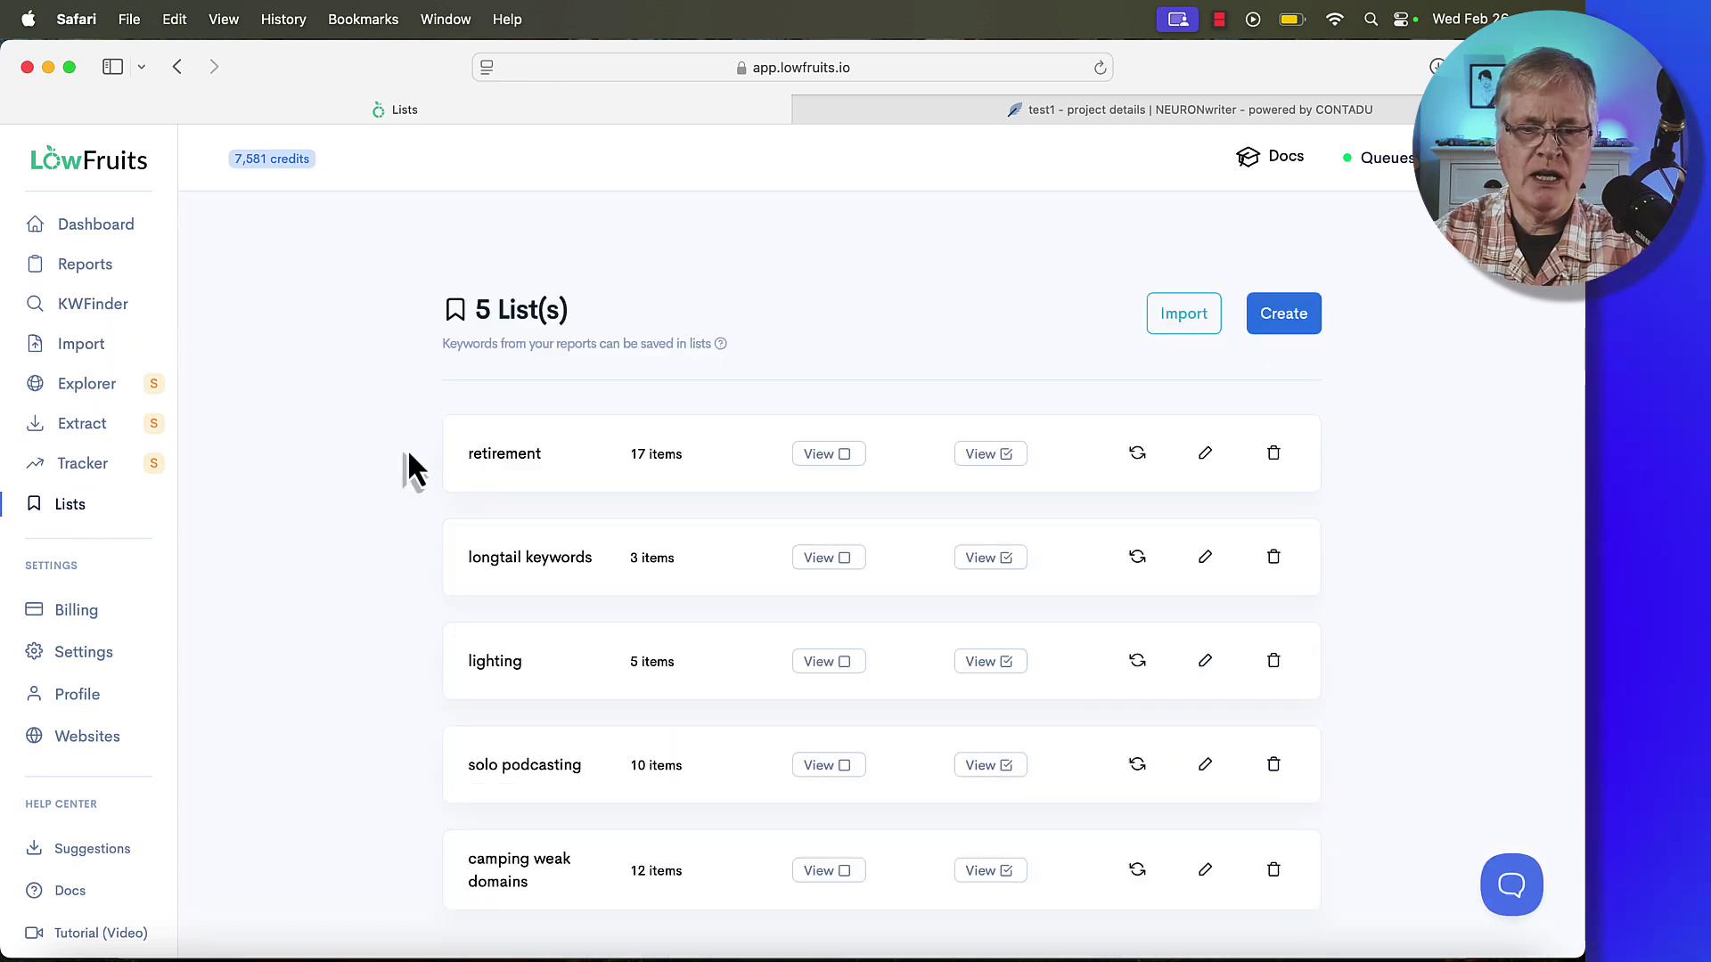
pyautogui.click(513, 457)
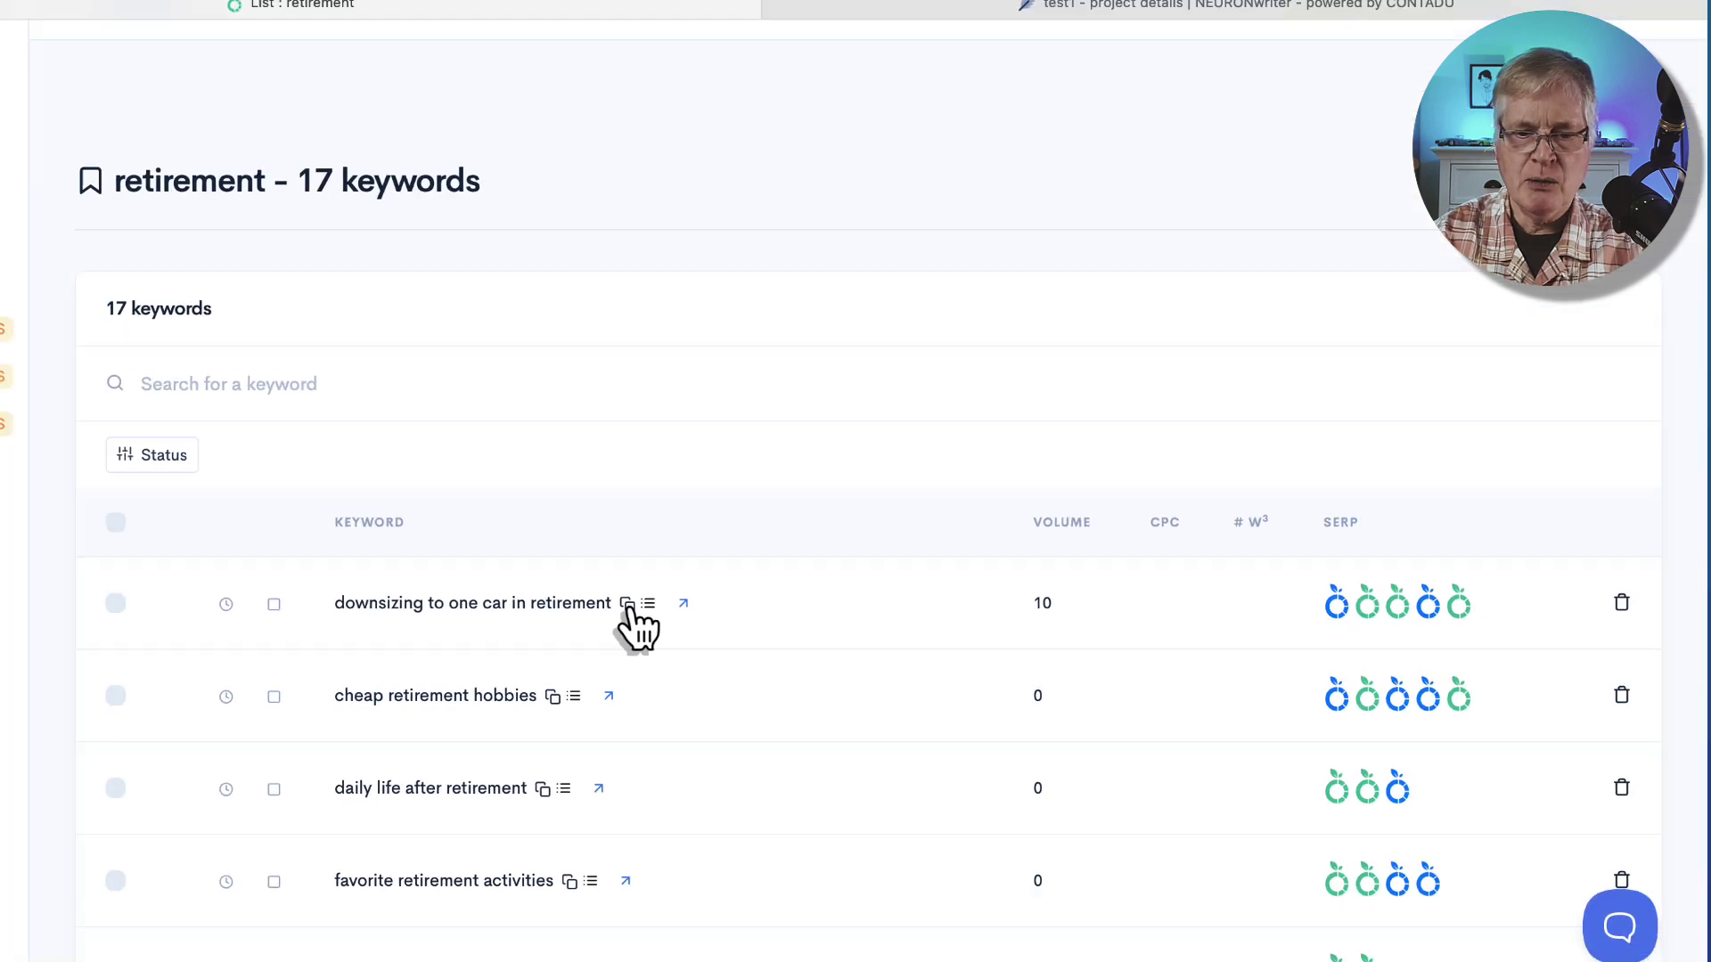
pyautogui.click(636, 607)
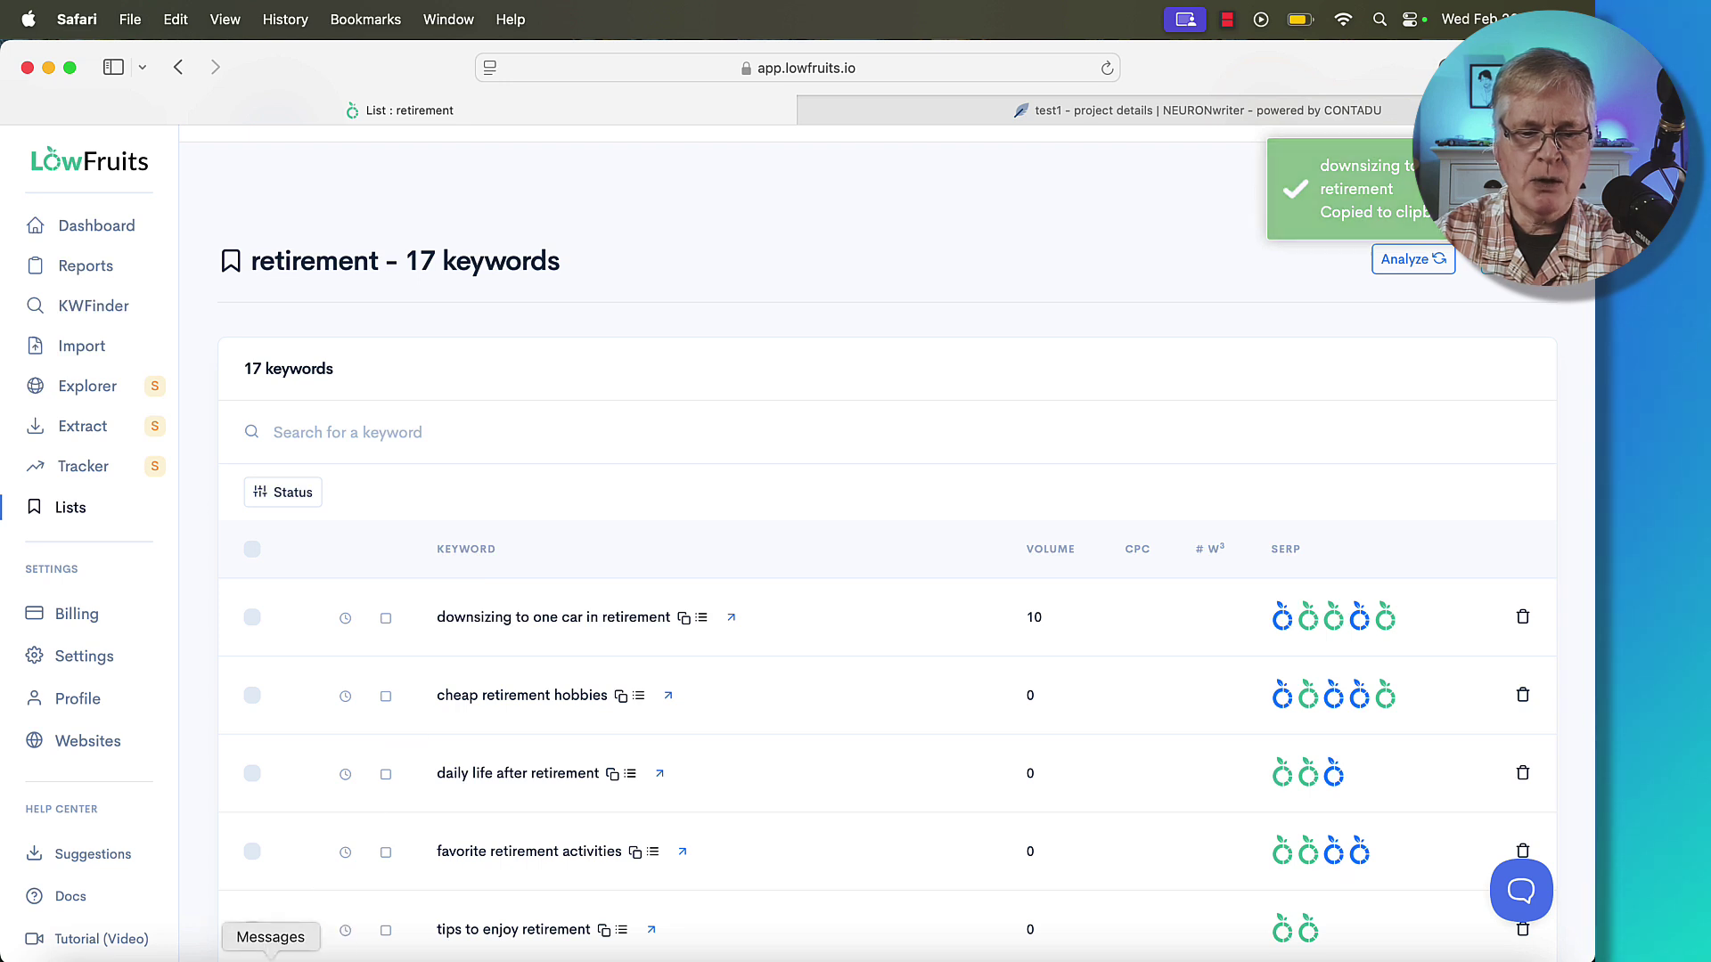
pyautogui.click(1157, 112)
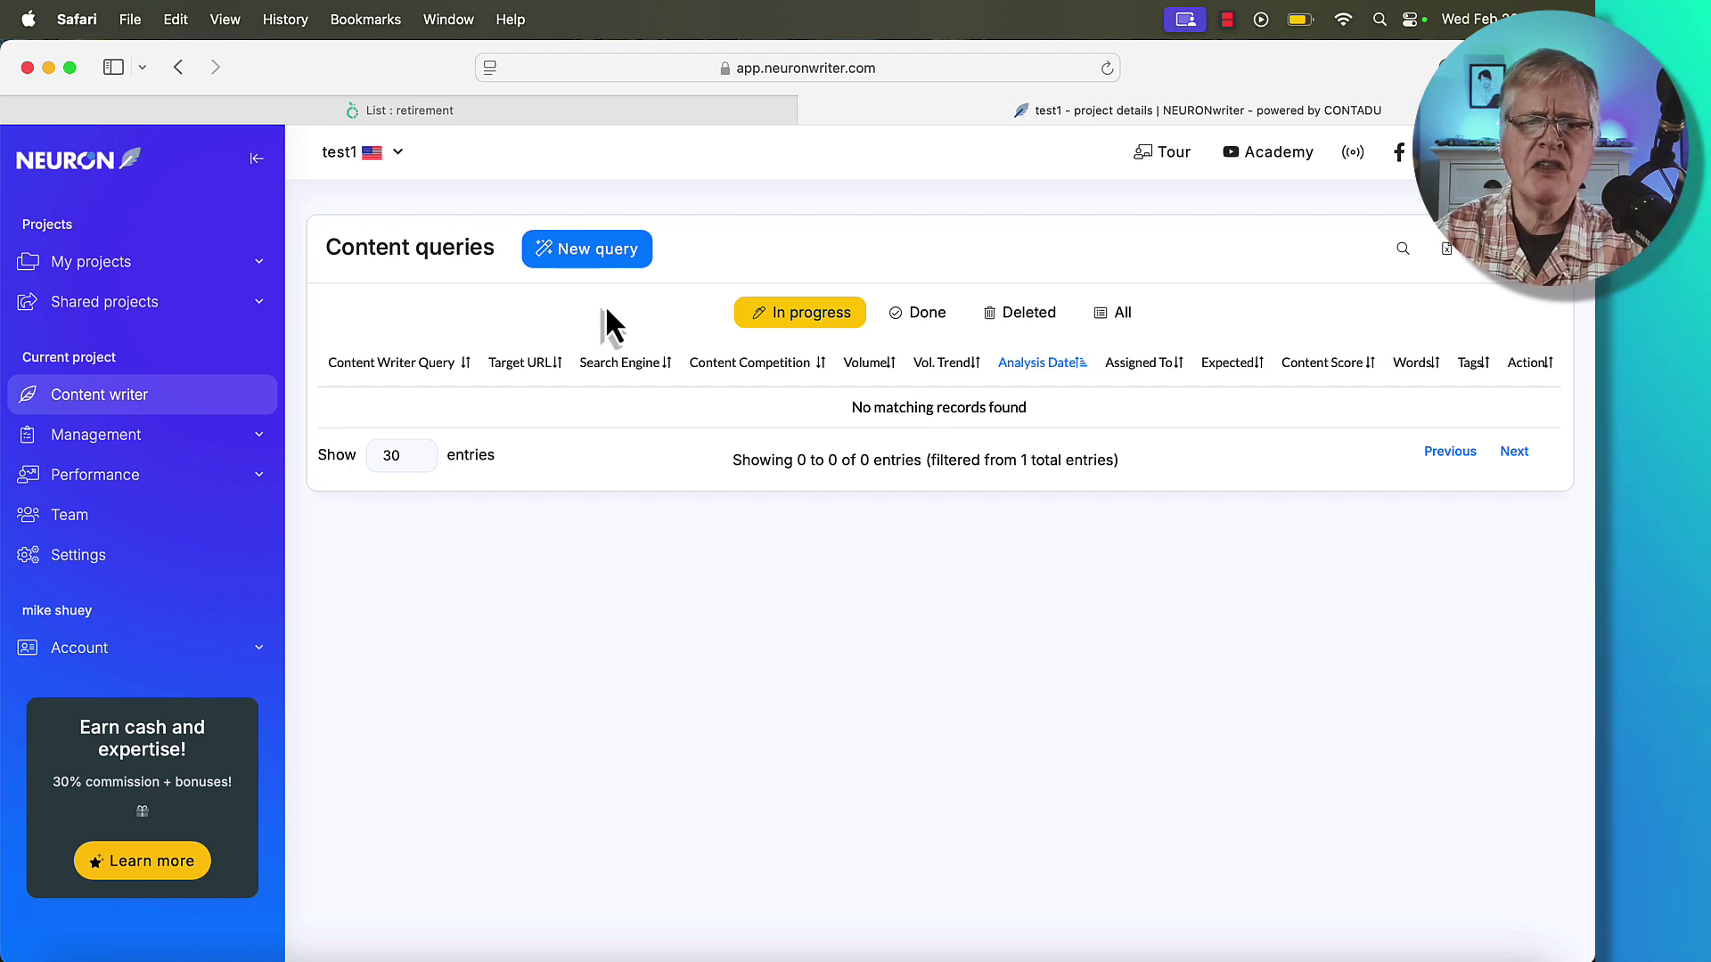
# Start a new NeuronWriter query with the pasted keyword 'downsizing to one car in retirement'.
pyautogui.click(596, 257)
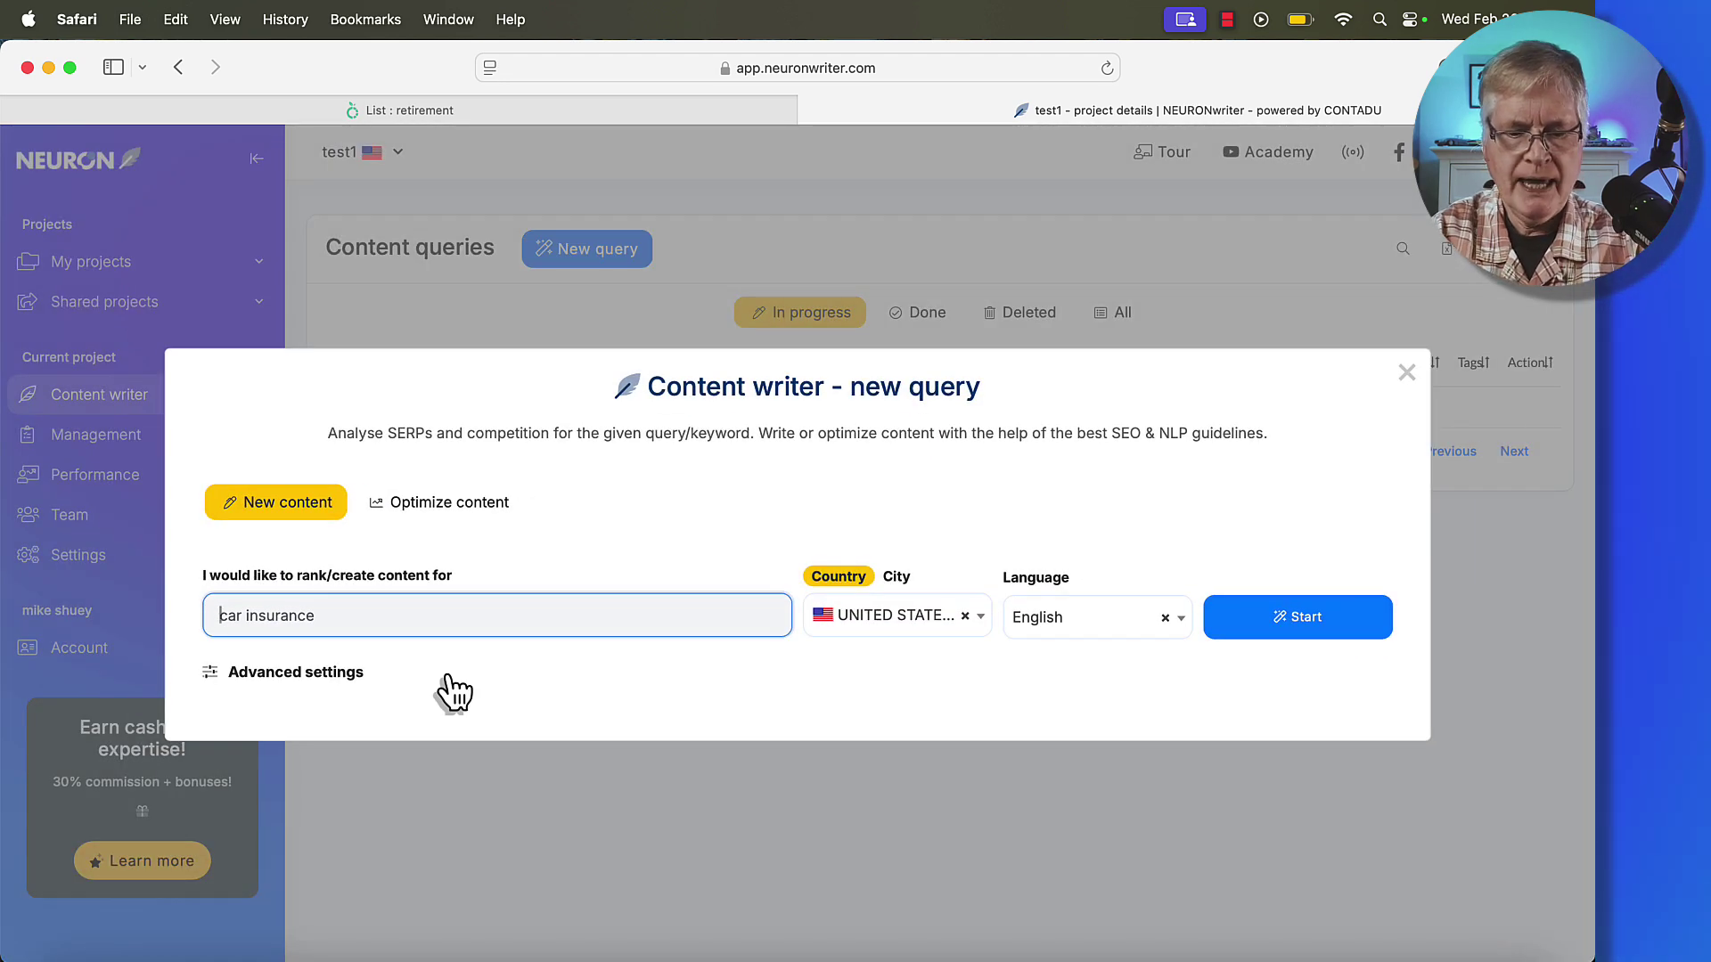
pyautogui.press('super+v')
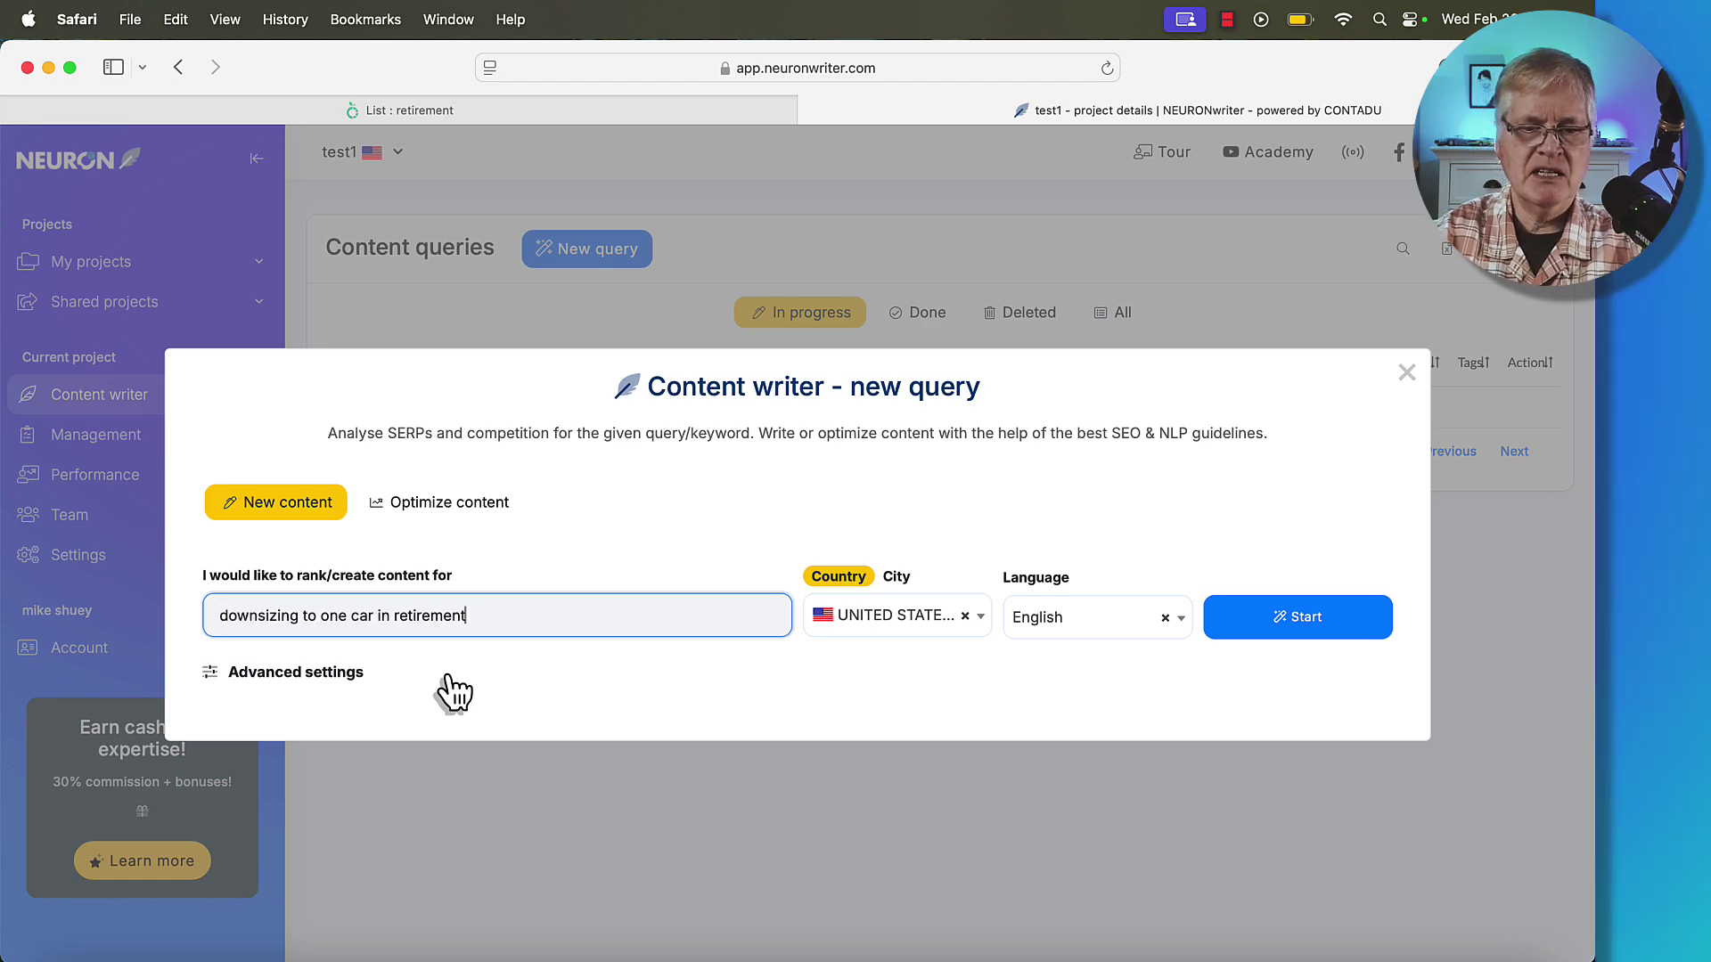
pyautogui.click(1310, 618)
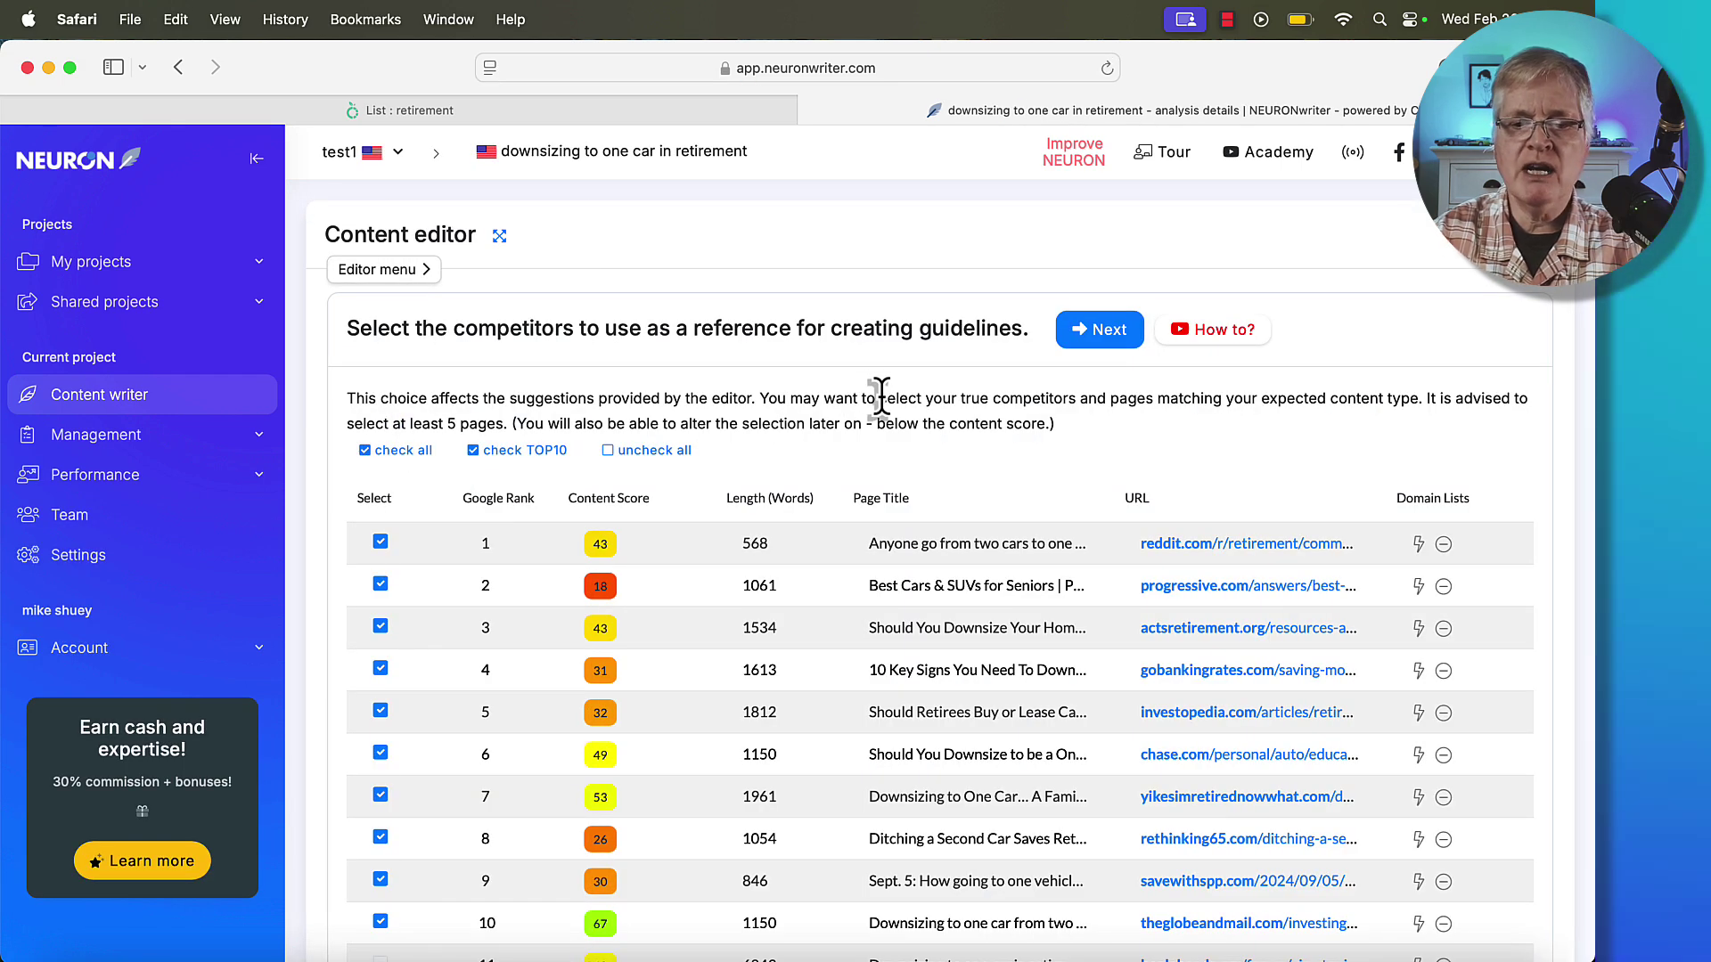
# Uncheck the rank 2 progressive.com competitor and check rank 11 bogleheads.org and rank 12 eggstack.com.
pyautogui.scroll(-3, 881, 395)
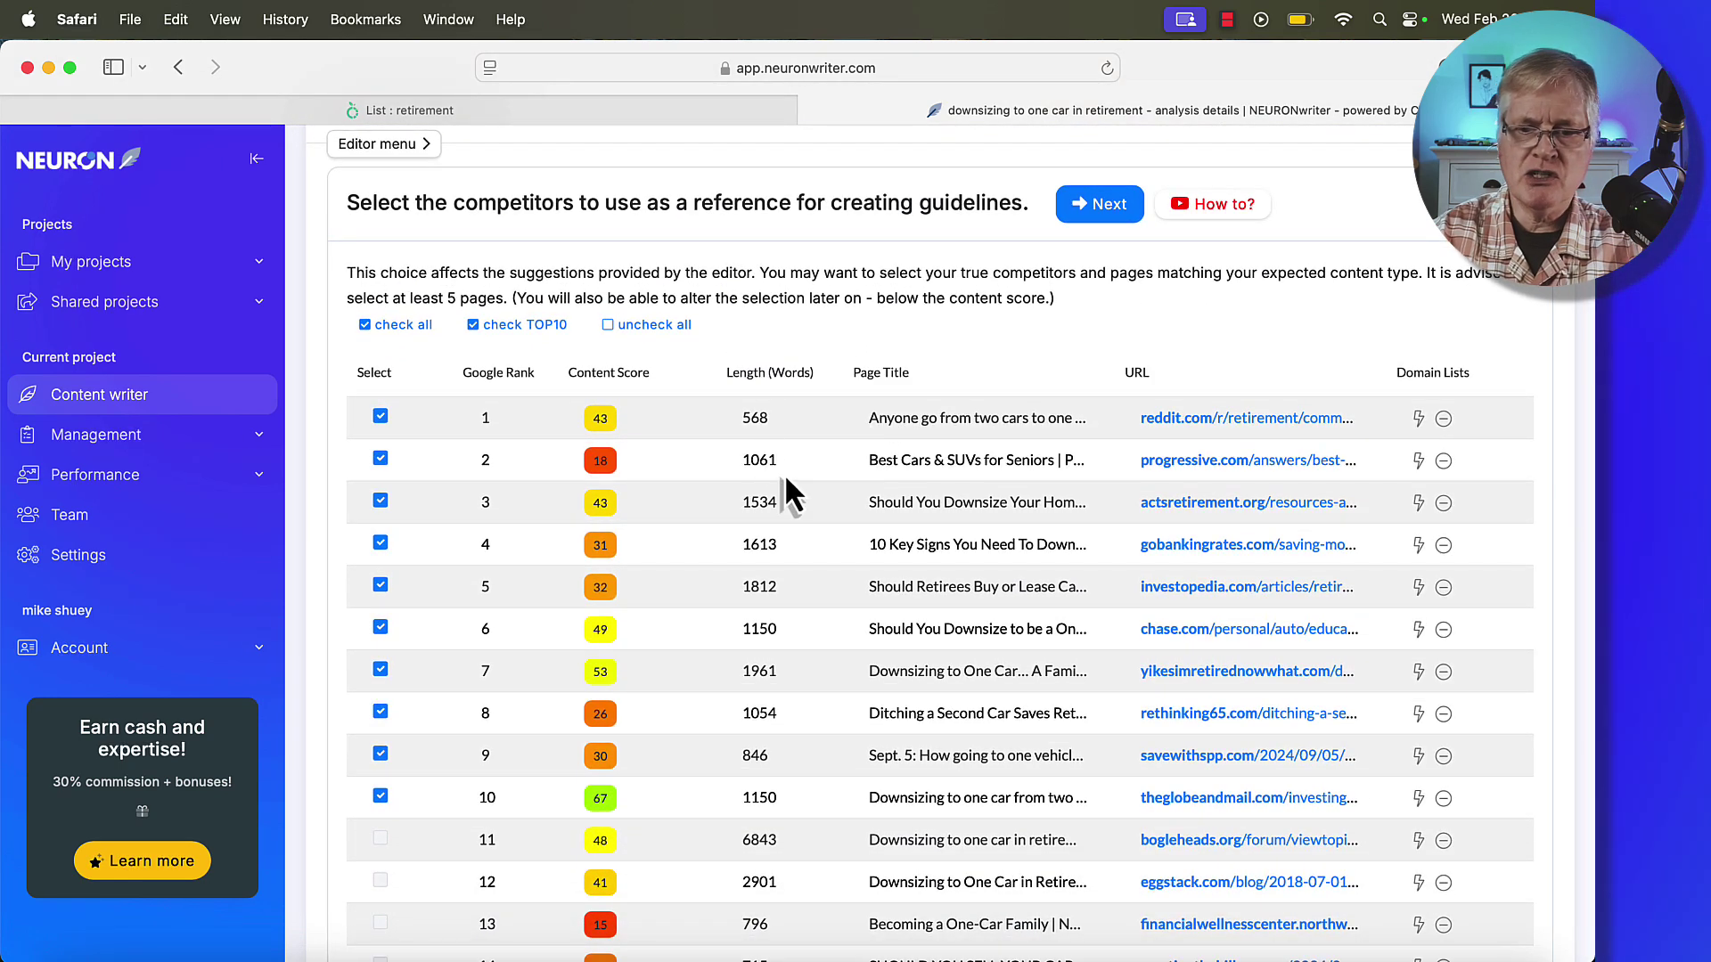
pyautogui.scroll(-1, 804, 507)
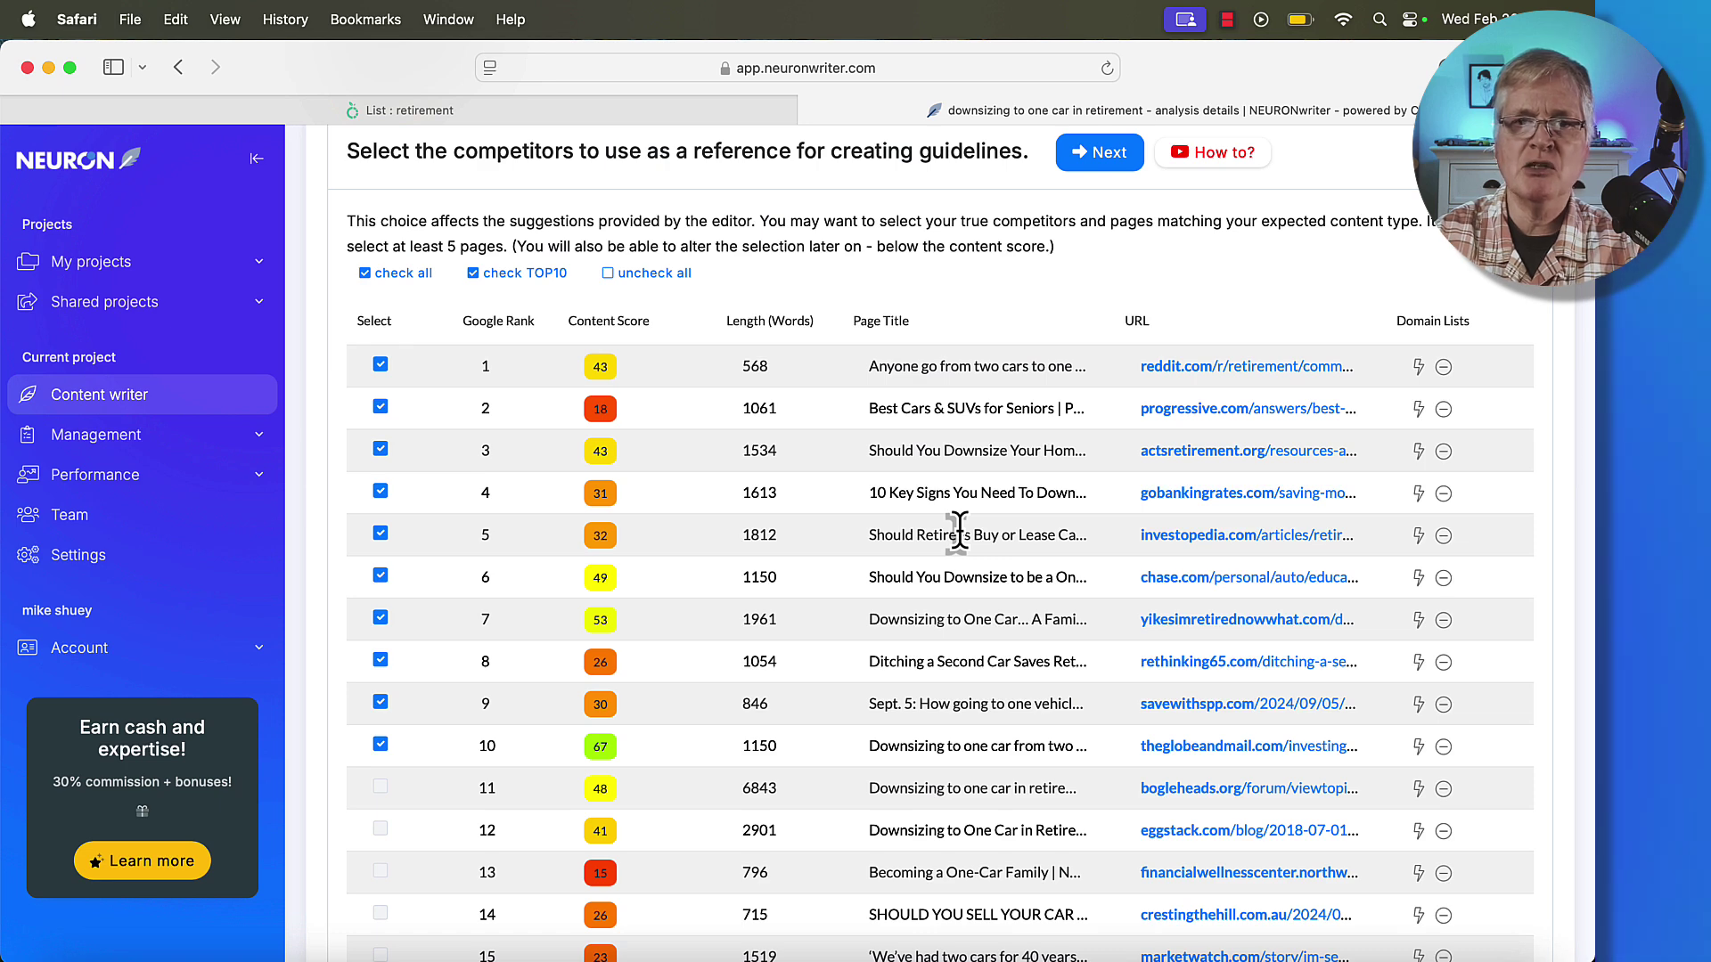
pyautogui.scroll(1, 958, 533)
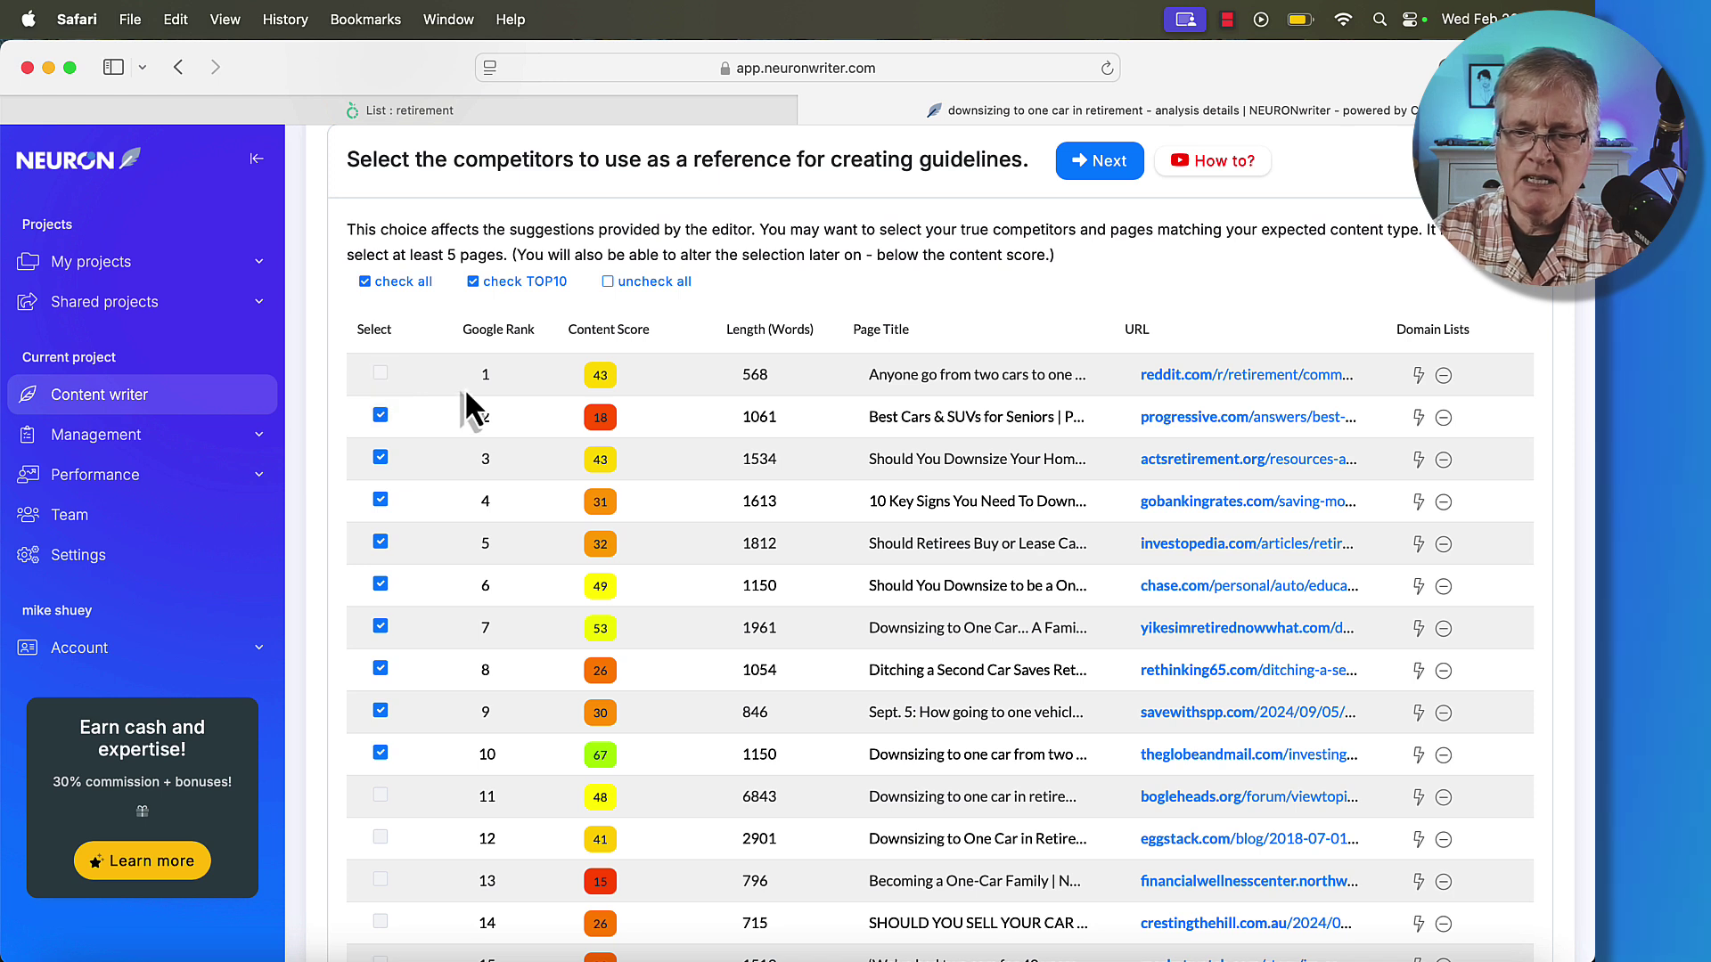
pyautogui.click(380, 415)
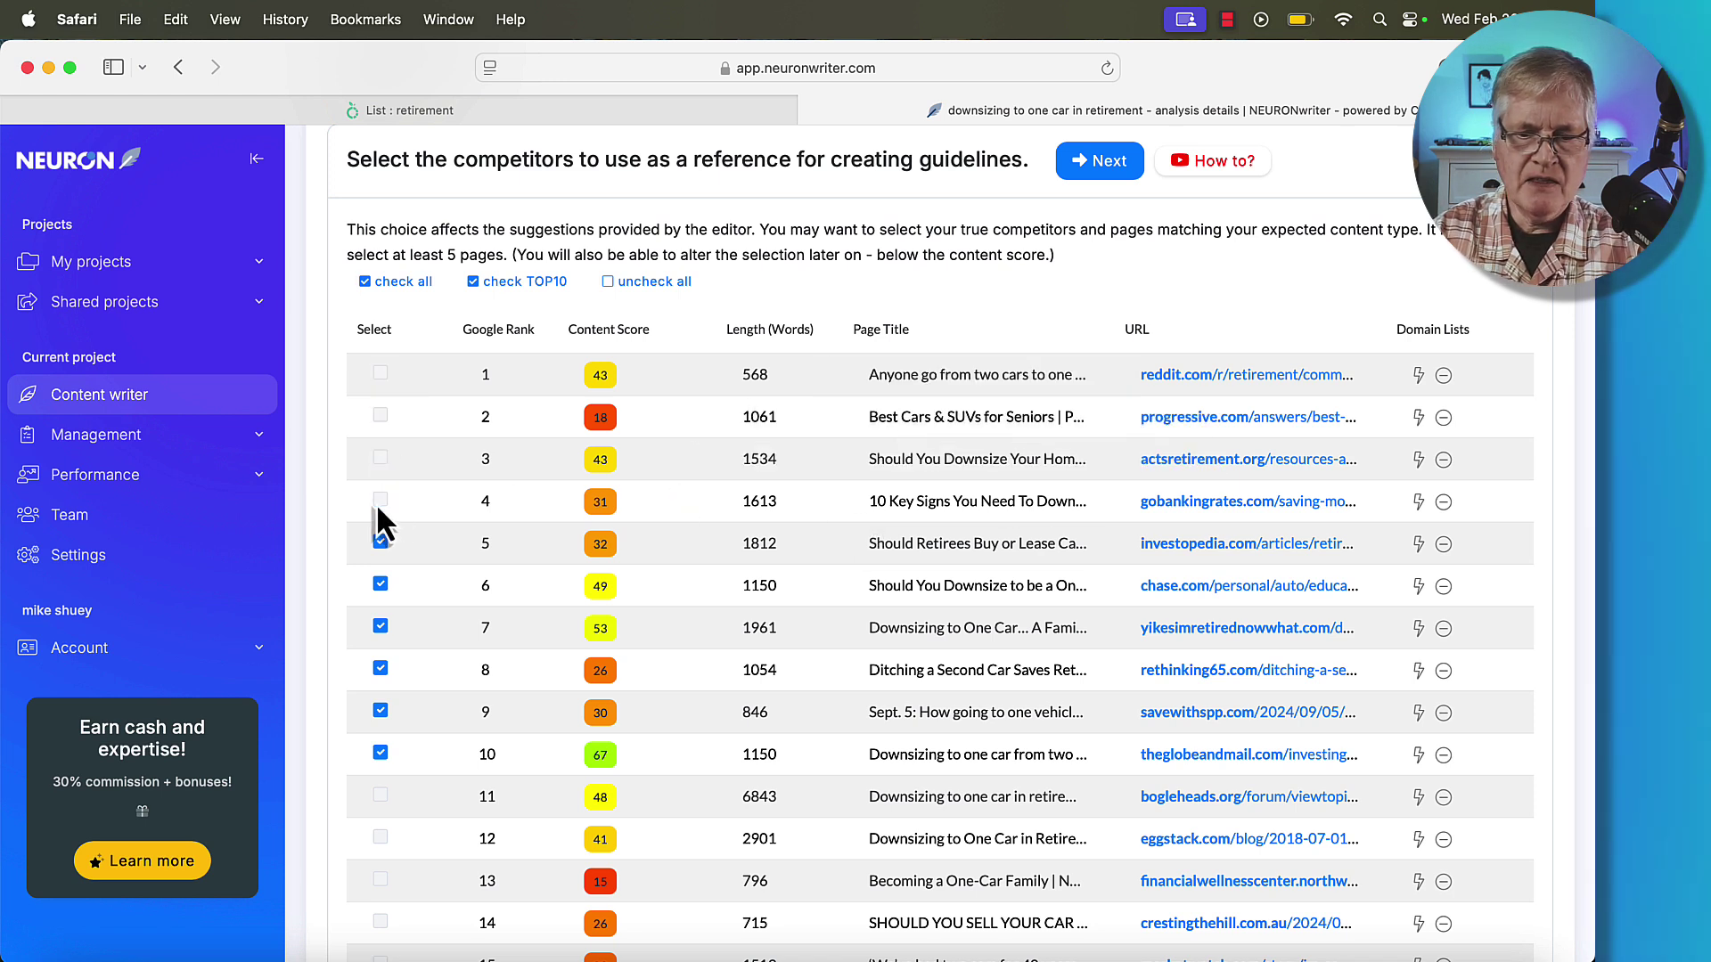
pyautogui.scroll(-3, 773, 565)
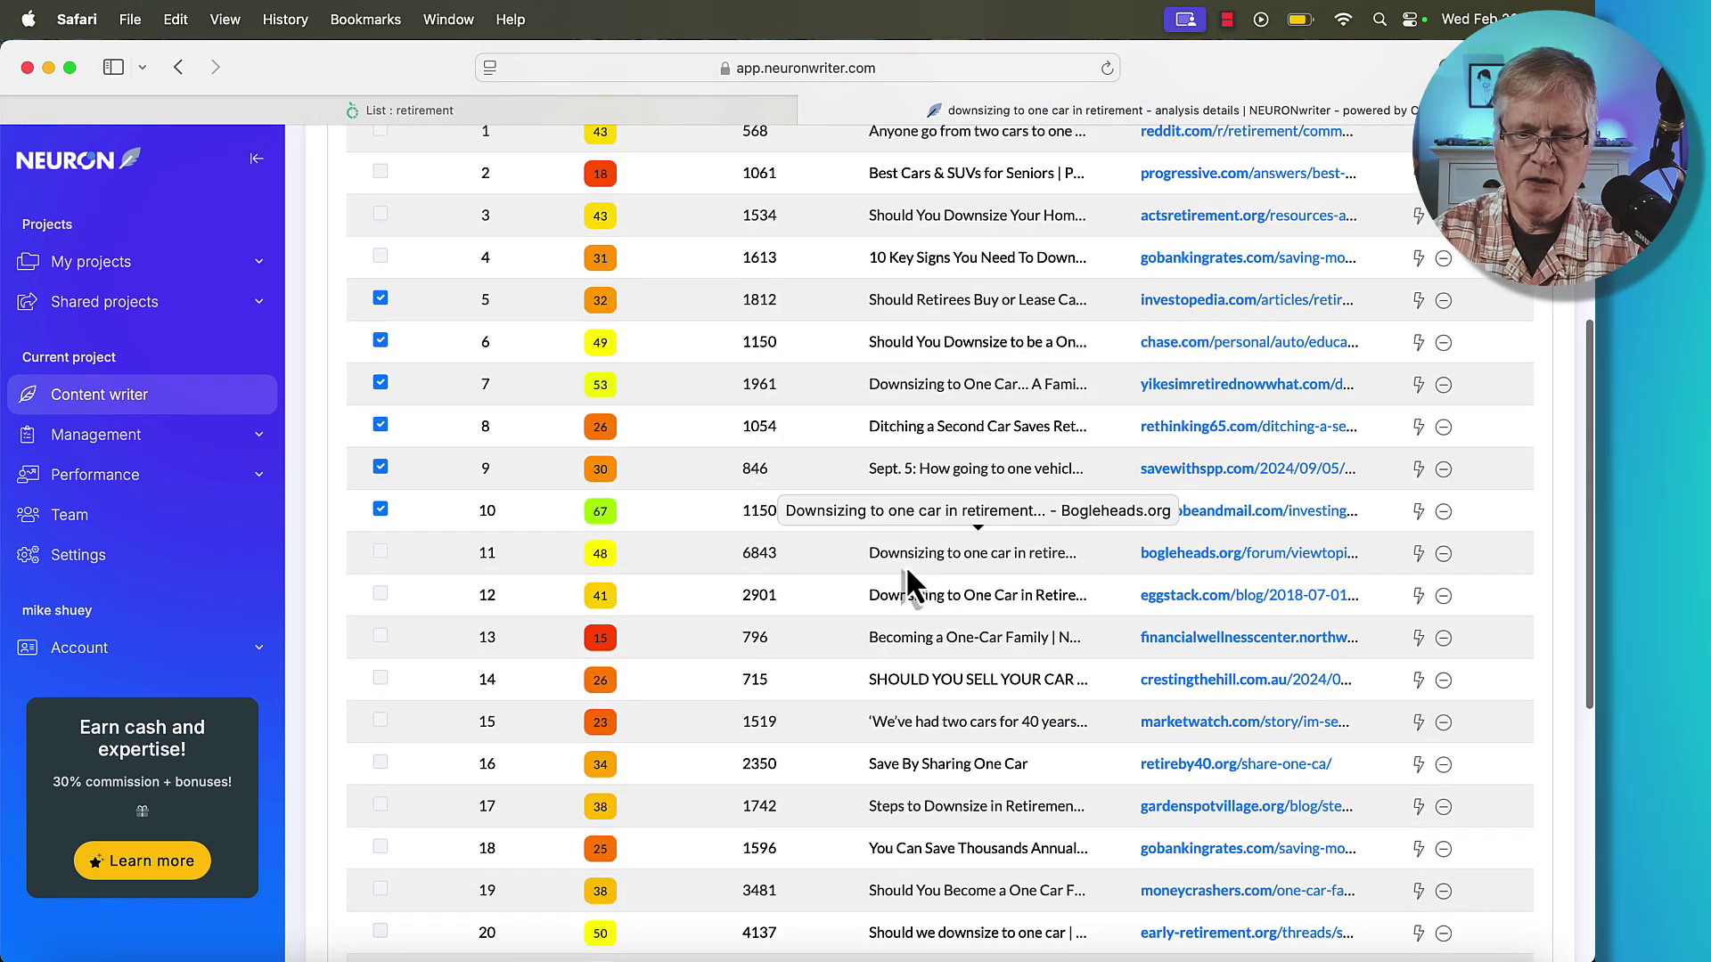
pyautogui.click(379, 553)
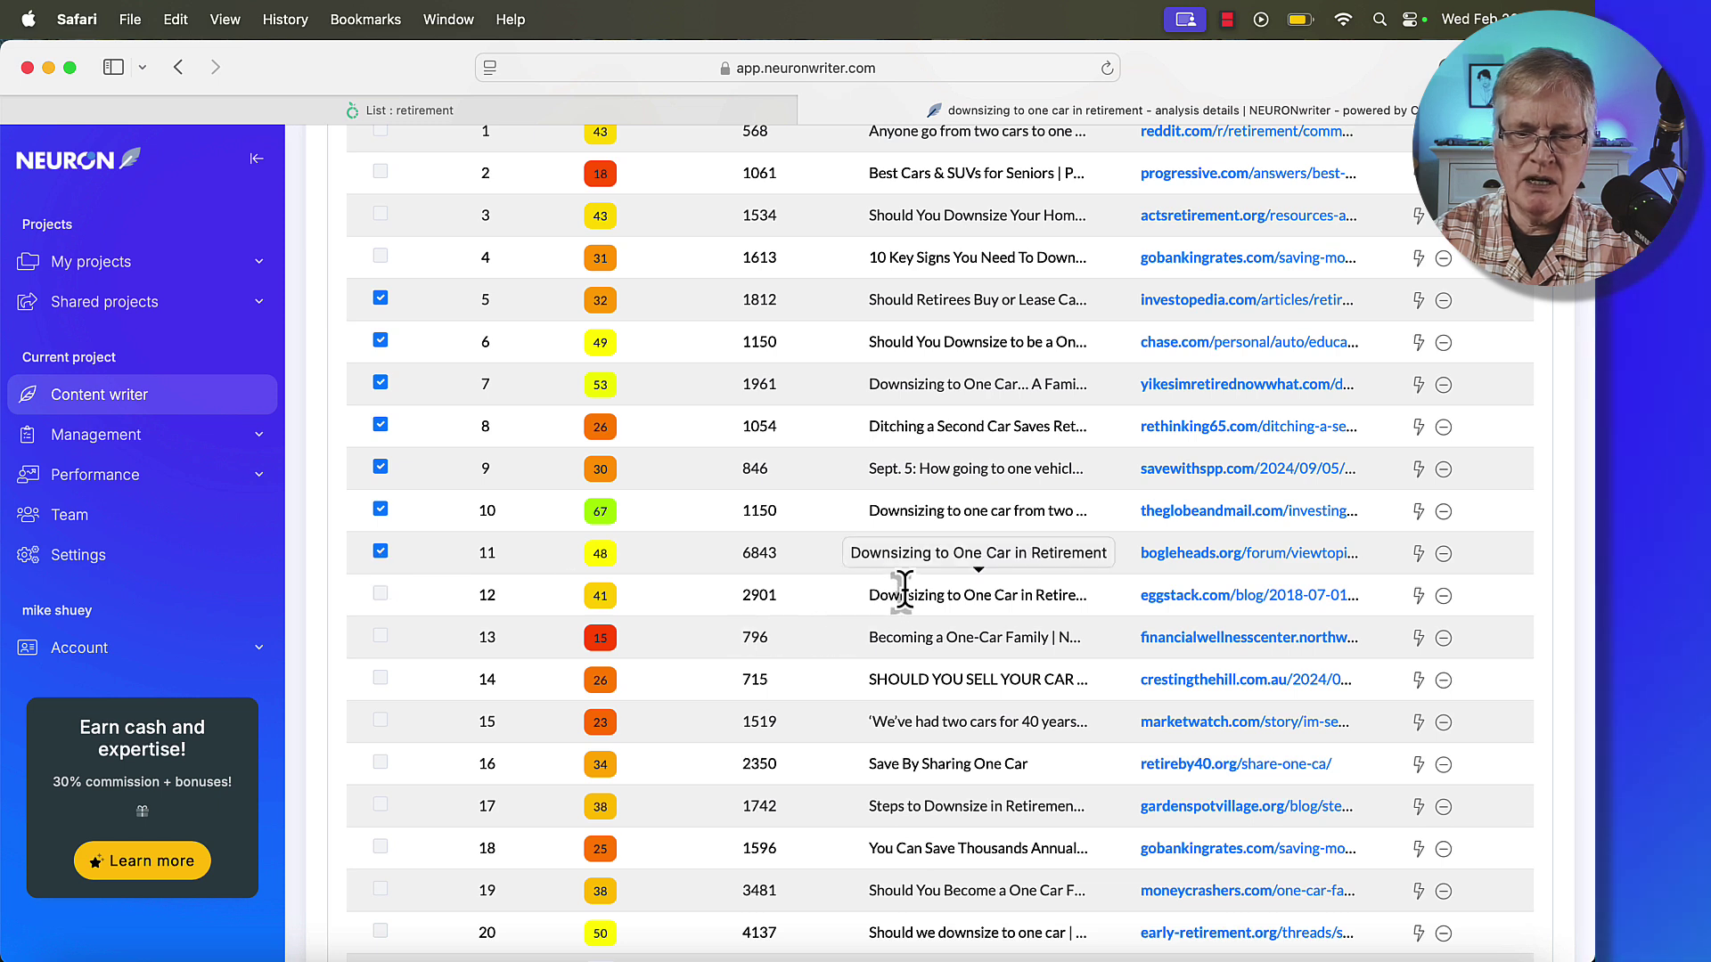
pyautogui.click(380, 594)
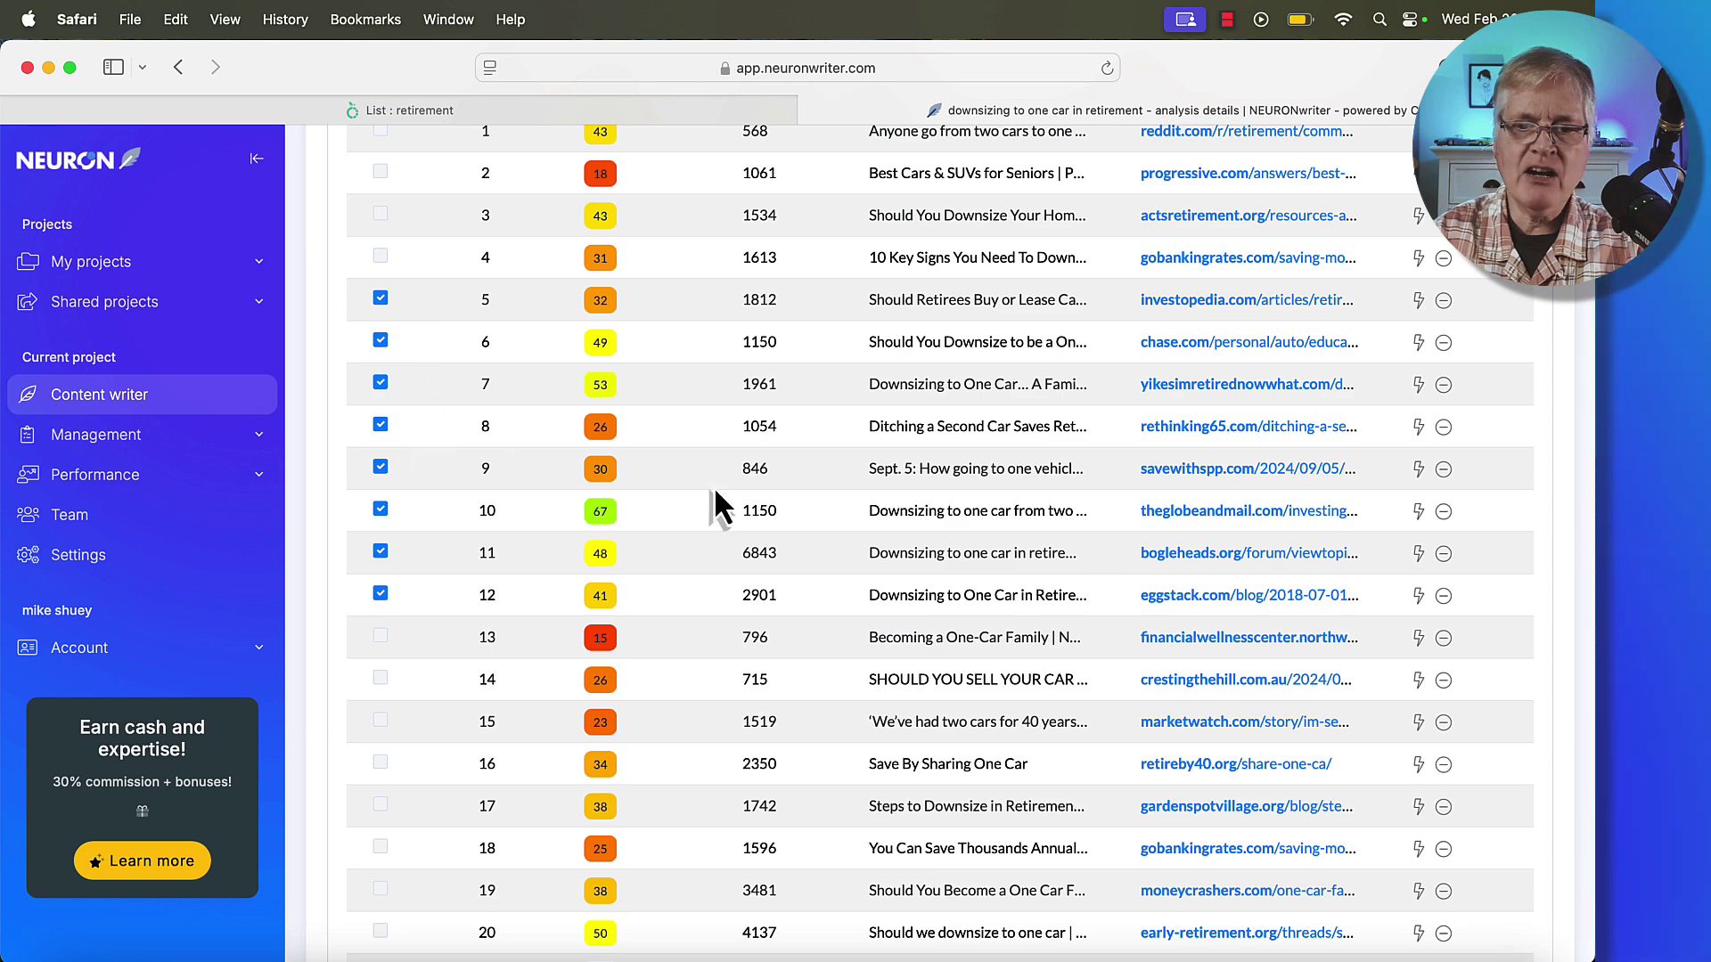
pyautogui.scroll(3, 714, 487)
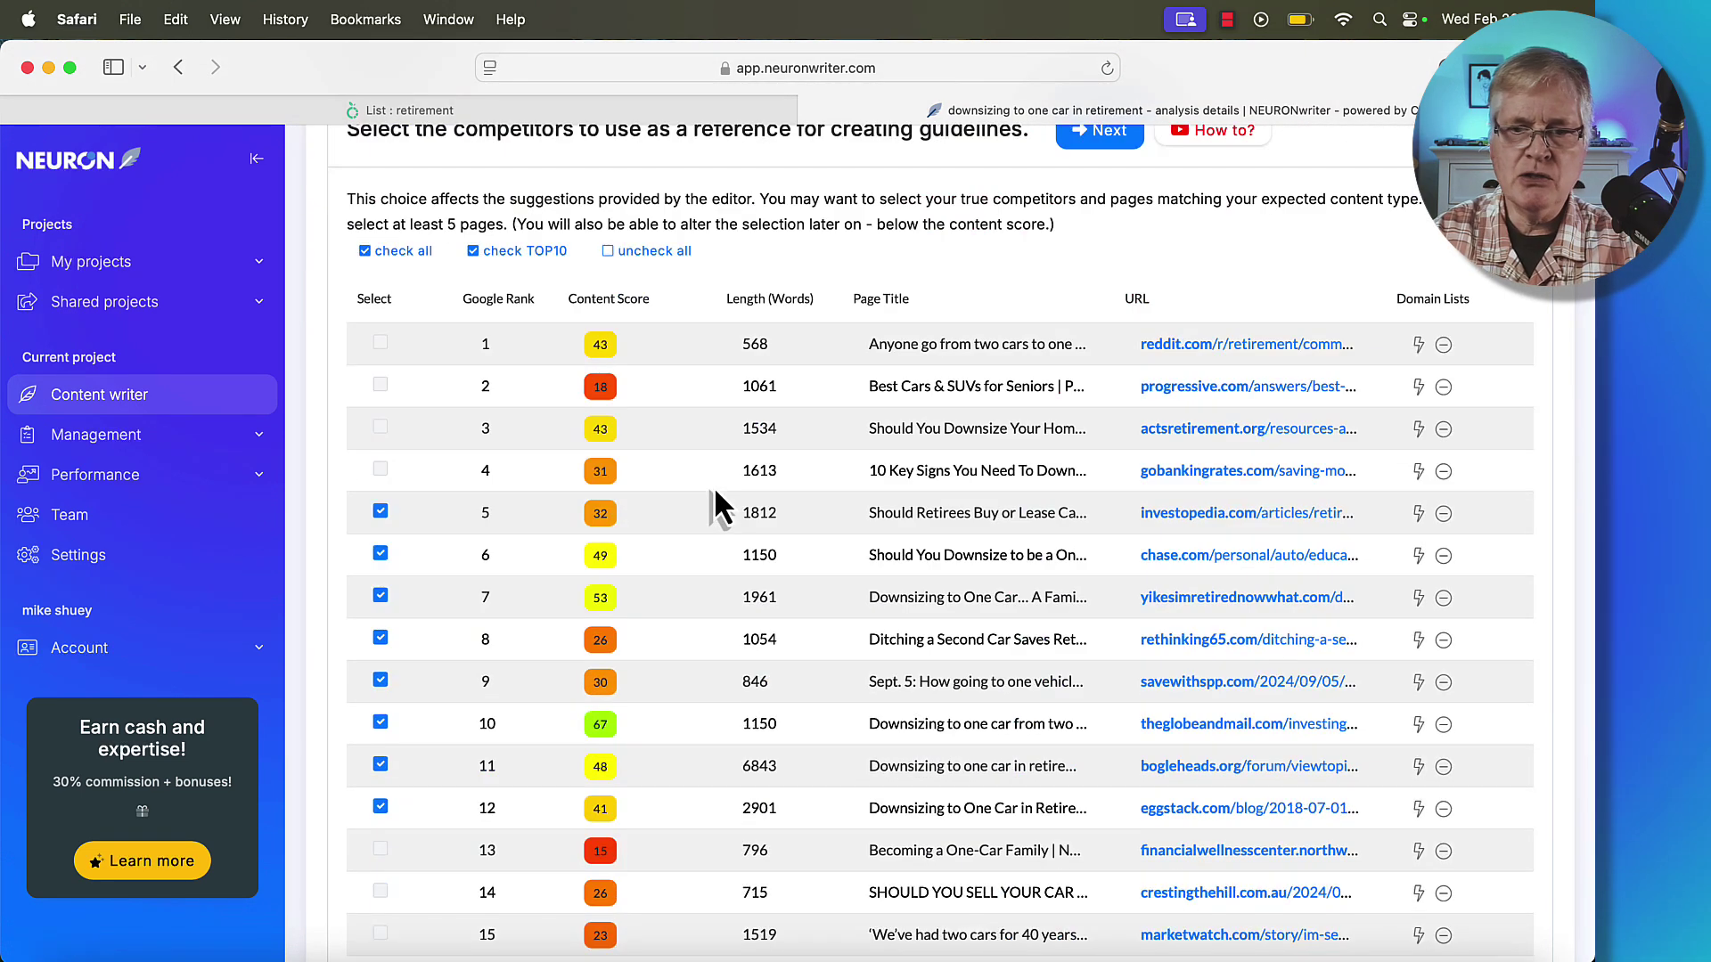
pyautogui.scroll(1, 714, 487)
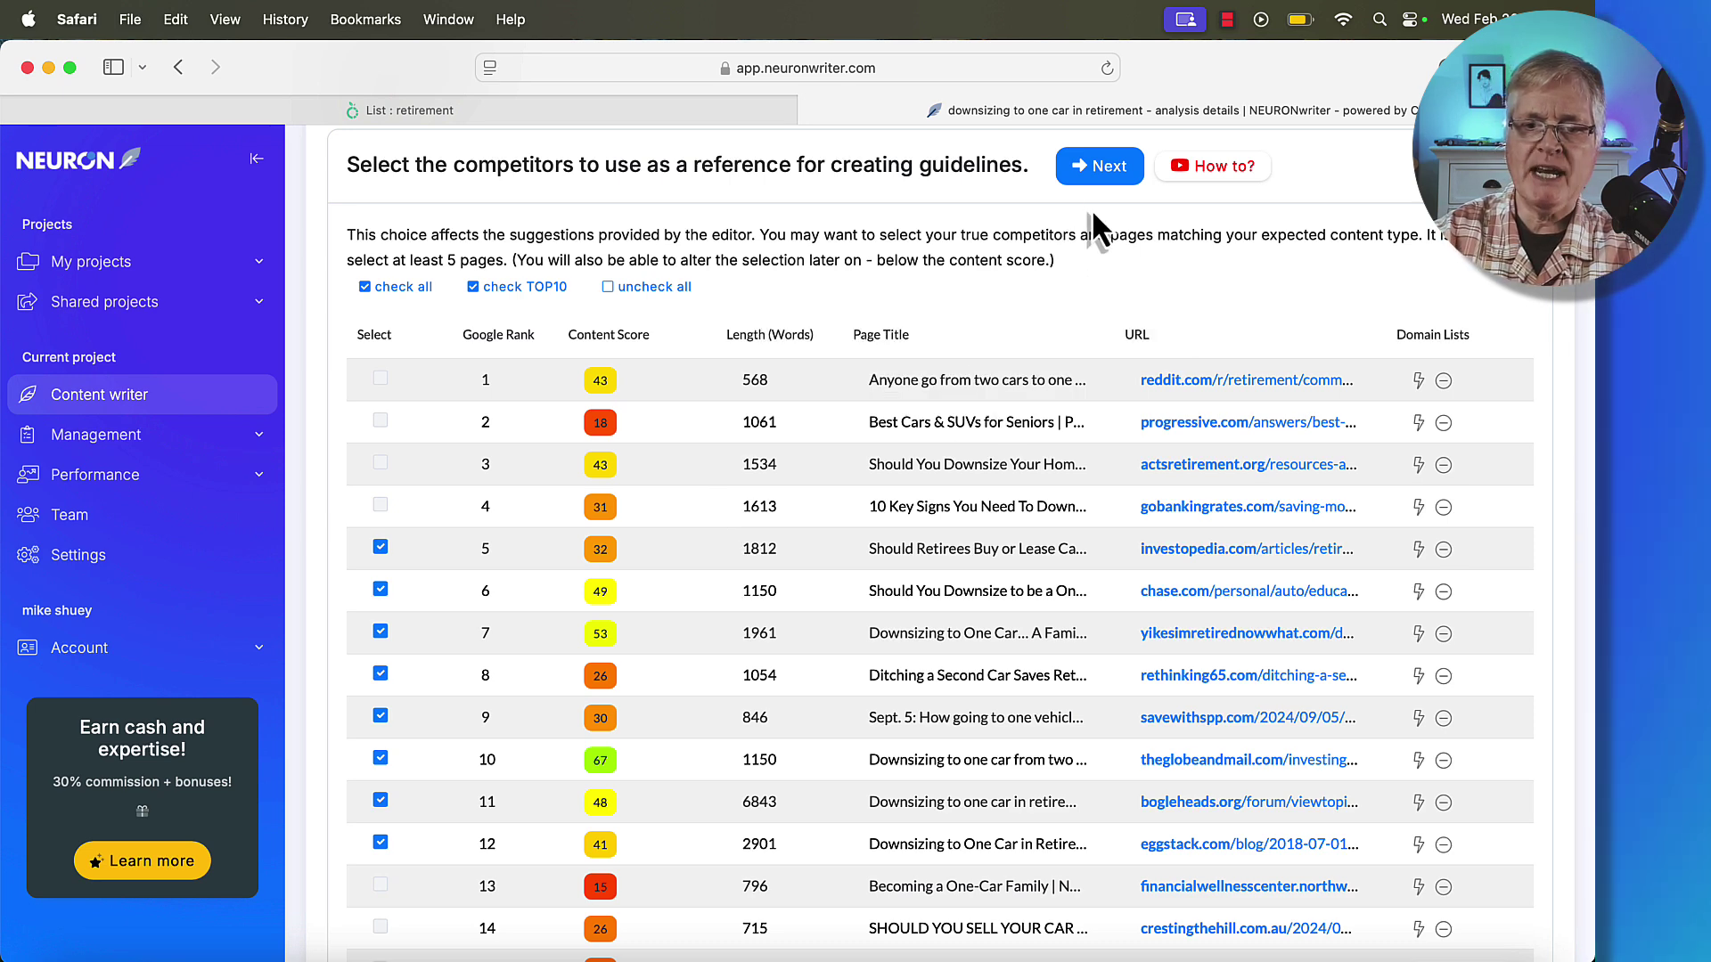
pyautogui.click(1109, 167)
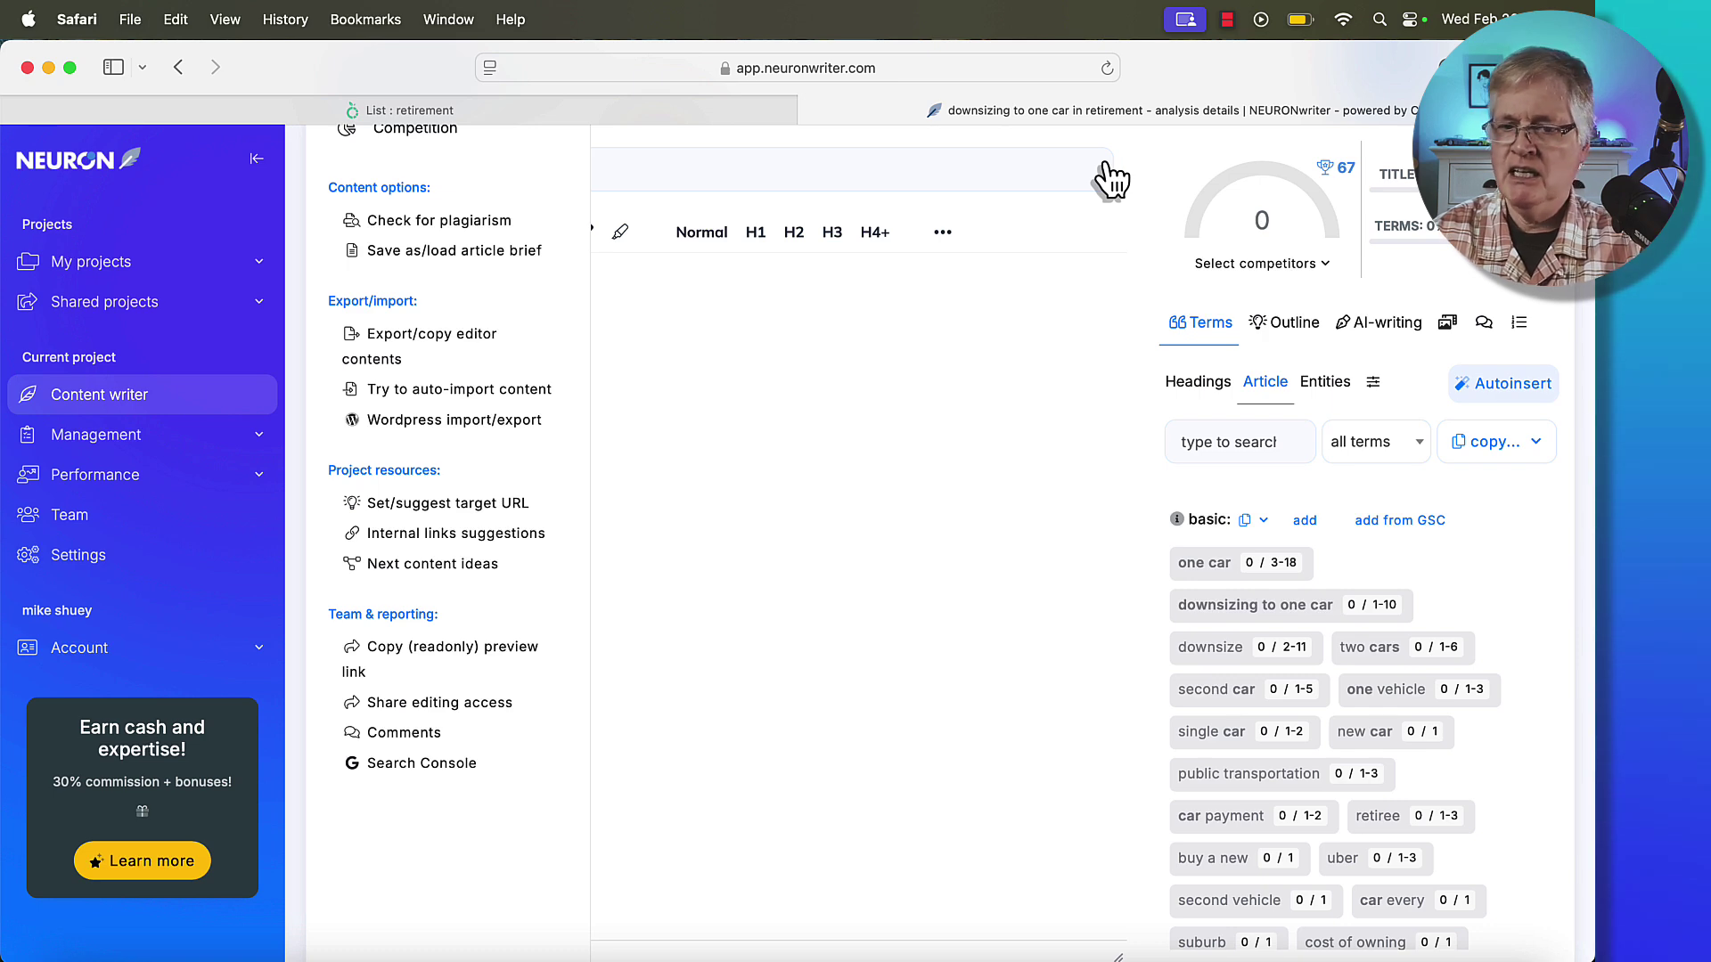
pyautogui.scroll(4, 823, 463)
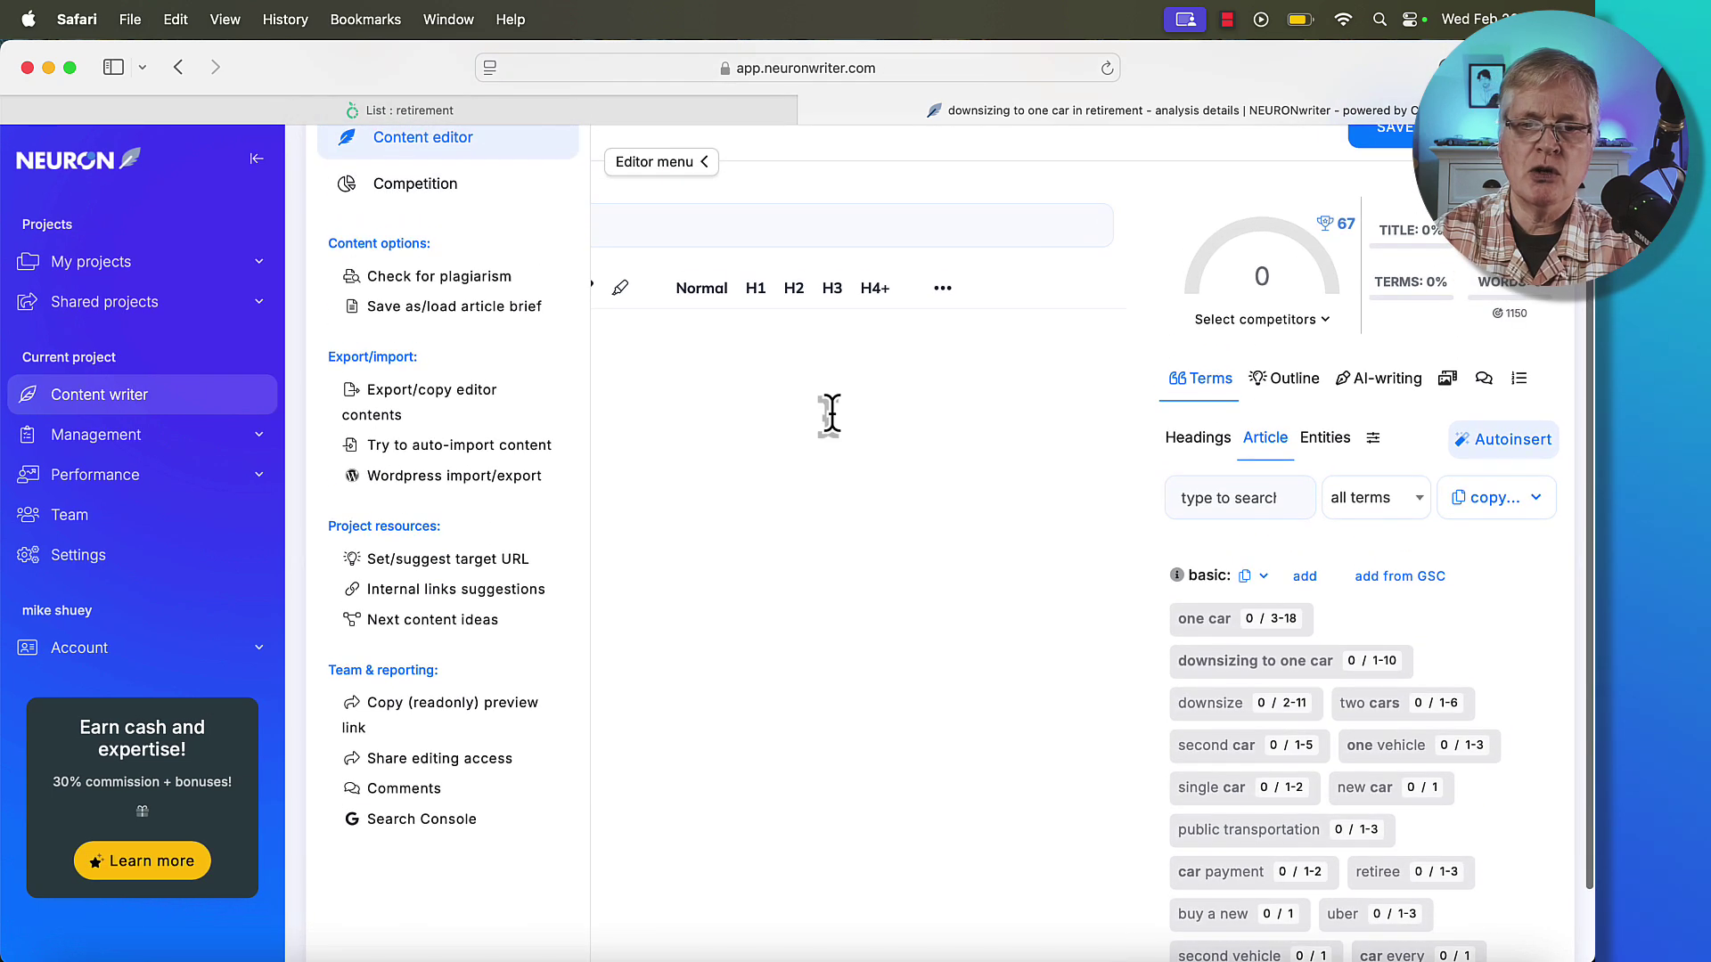
pyautogui.click(705, 273)
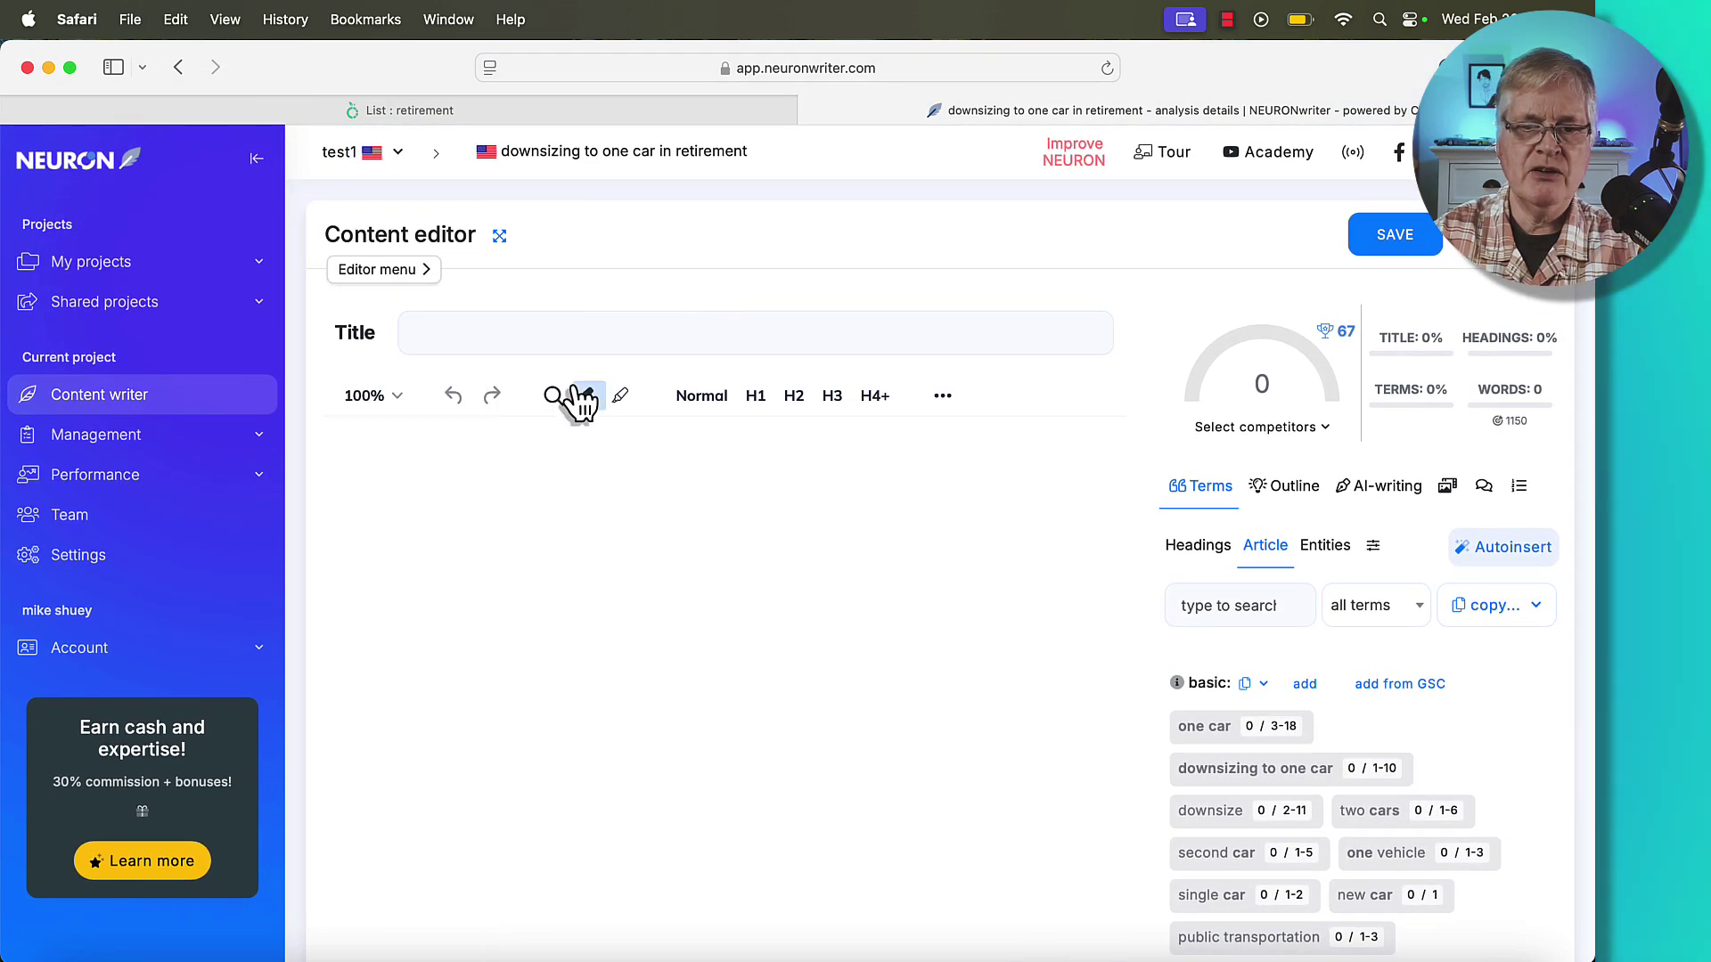
pyautogui.click(575, 346)
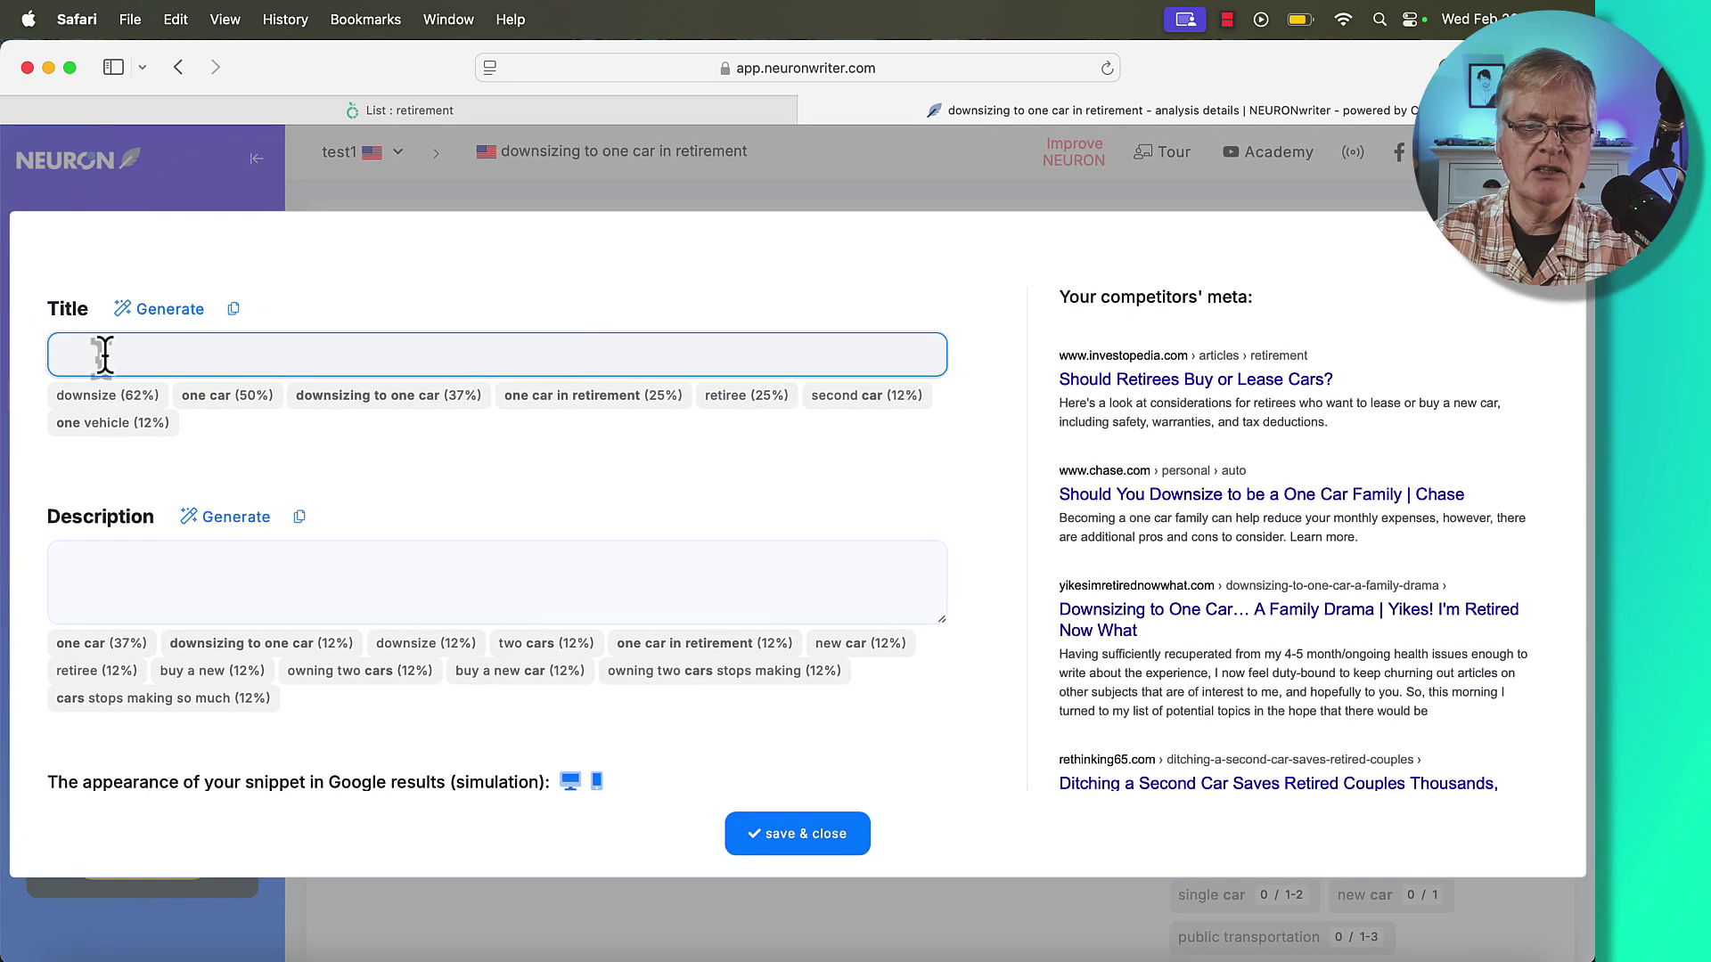
pyautogui.click(169, 311)
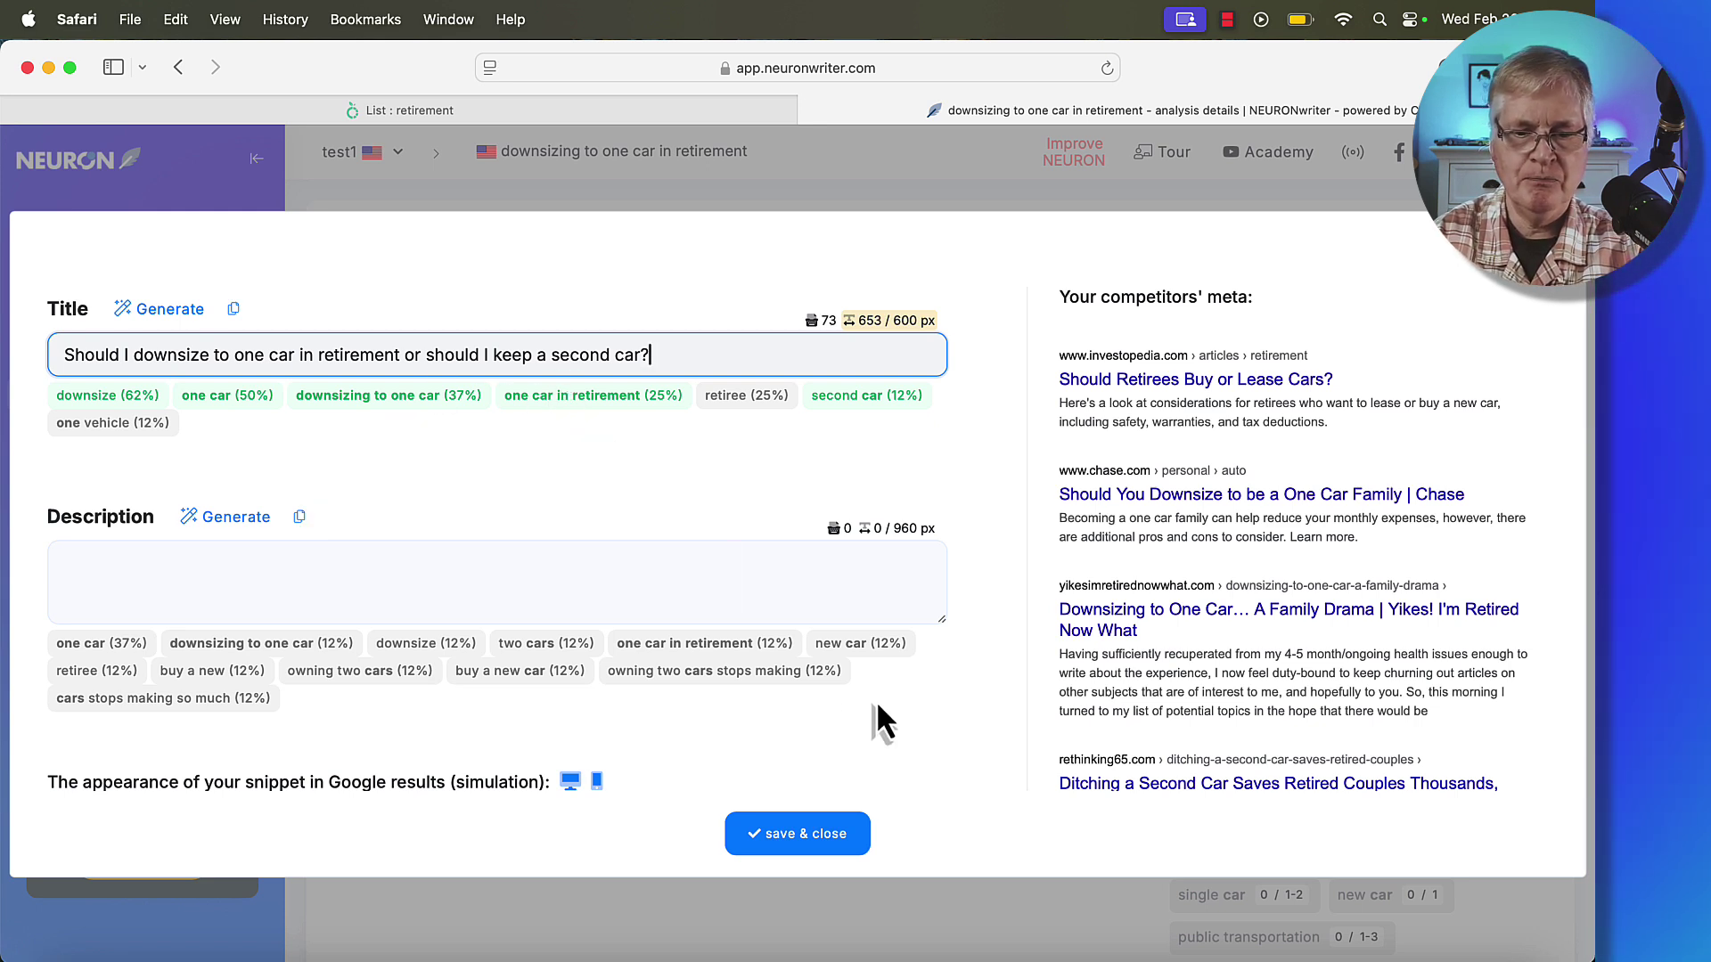
pyautogui.tripleClick(621, 352)
pyautogui.press('super+c')
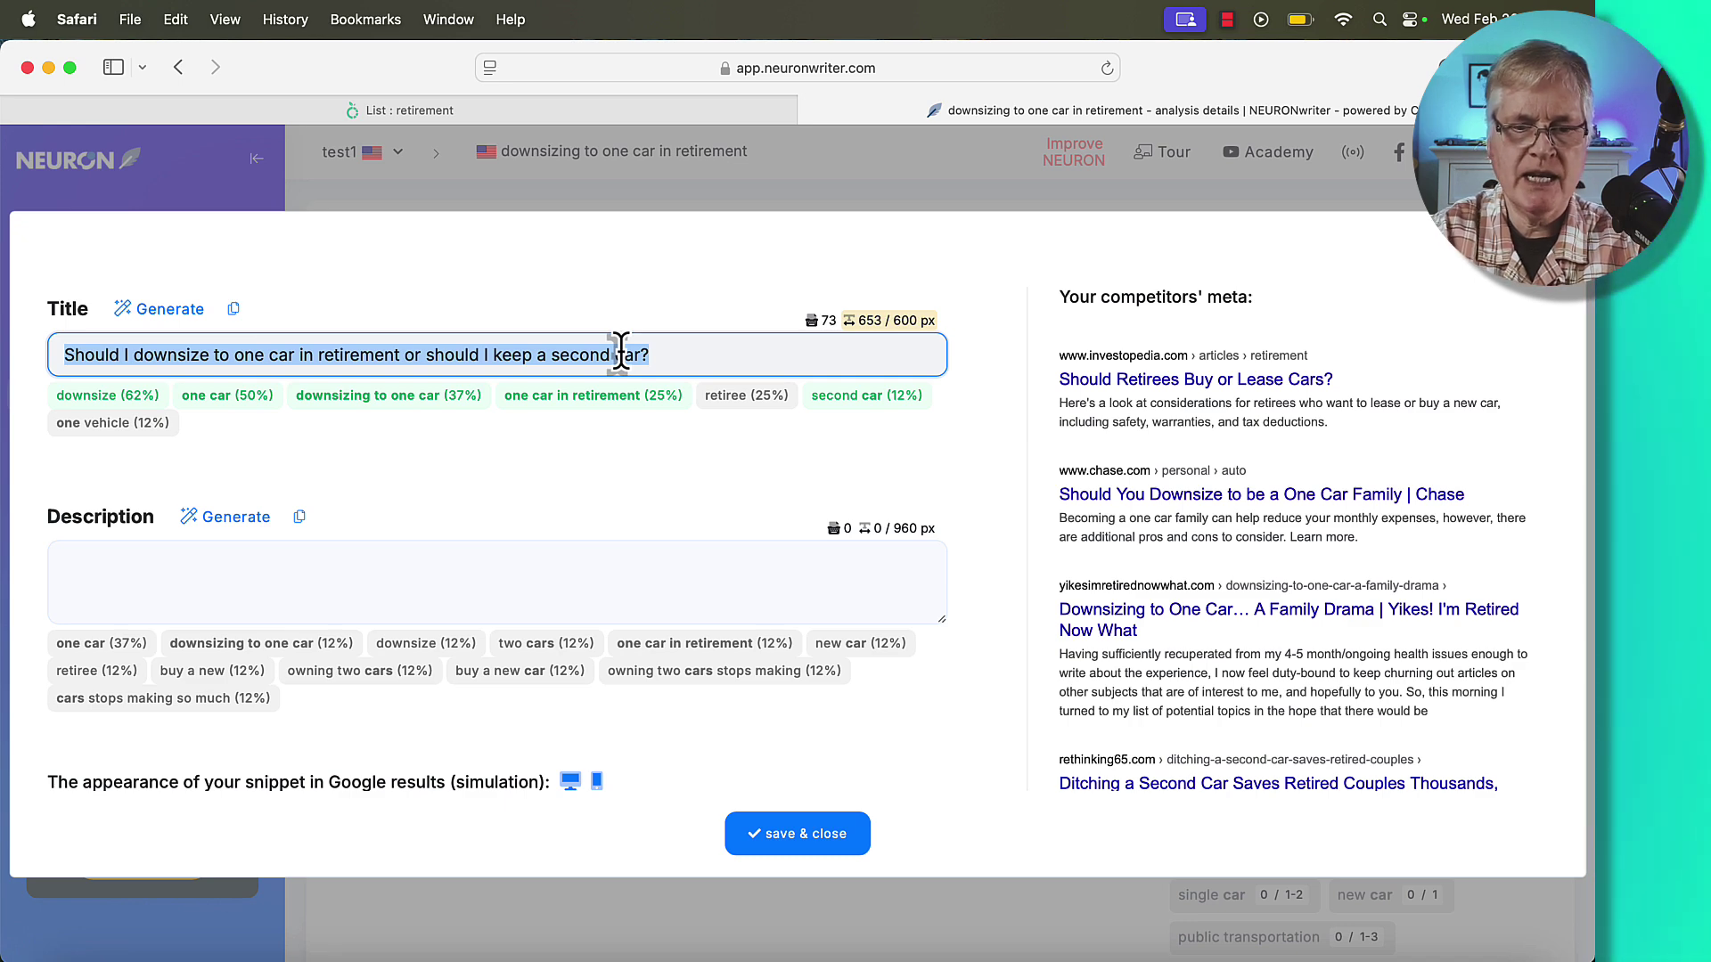
pyautogui.click(817, 833)
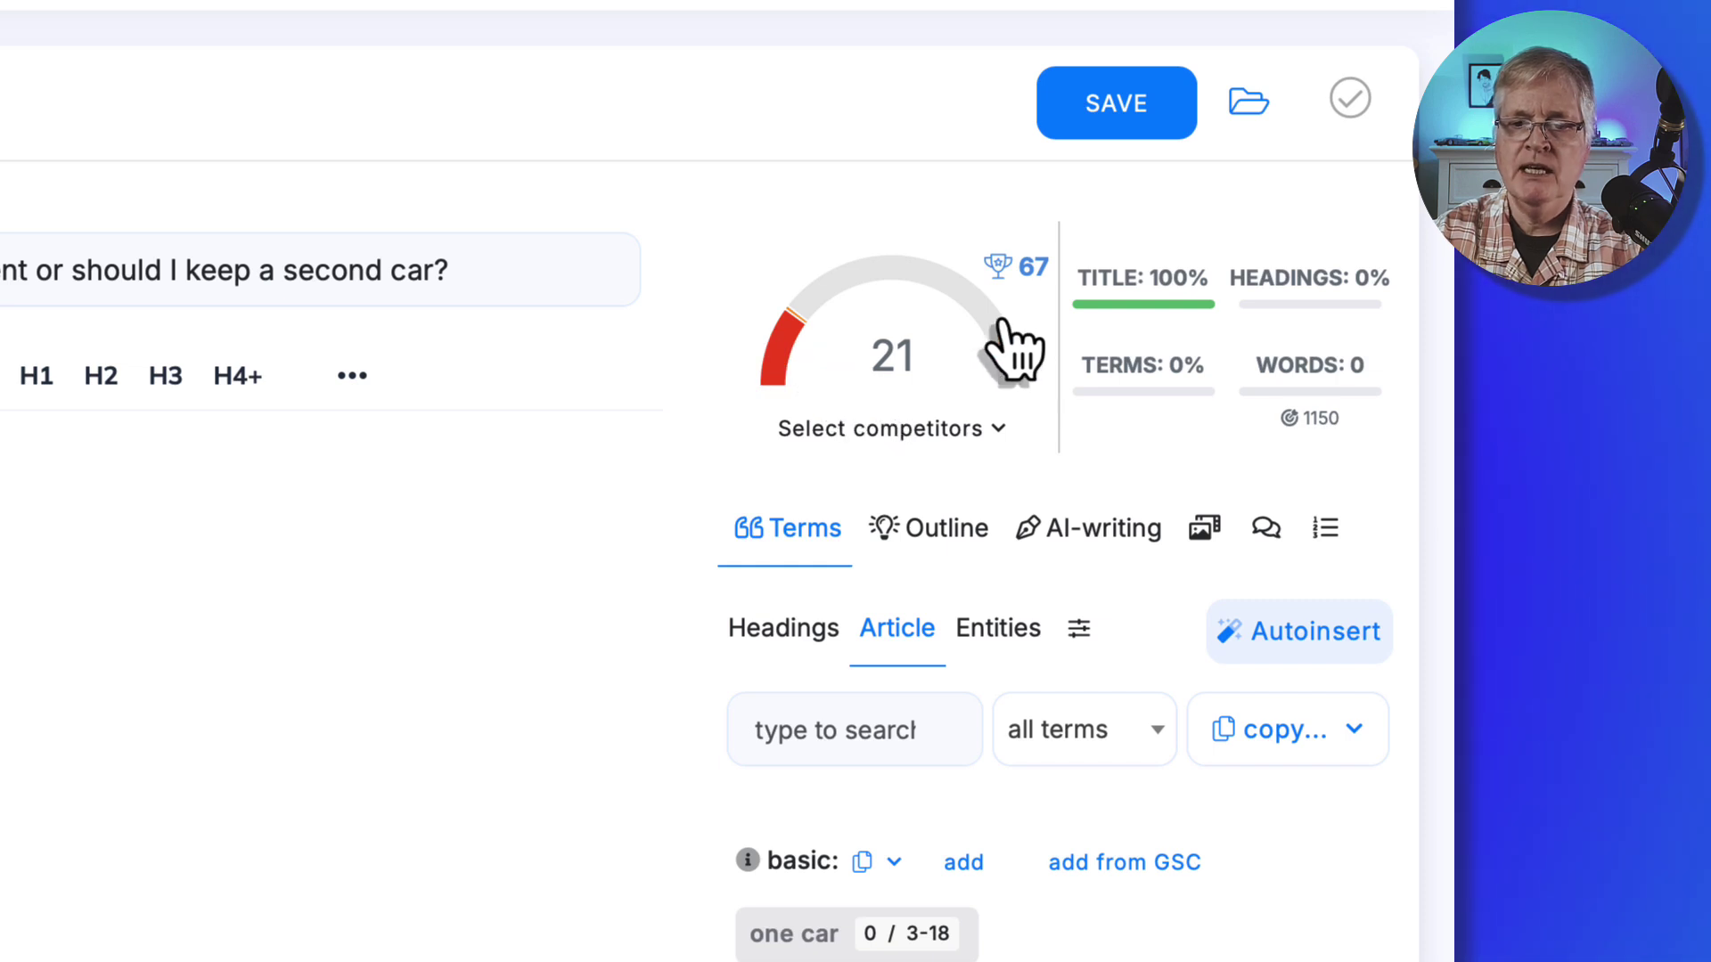
pyautogui.moveTo(1035, 281)
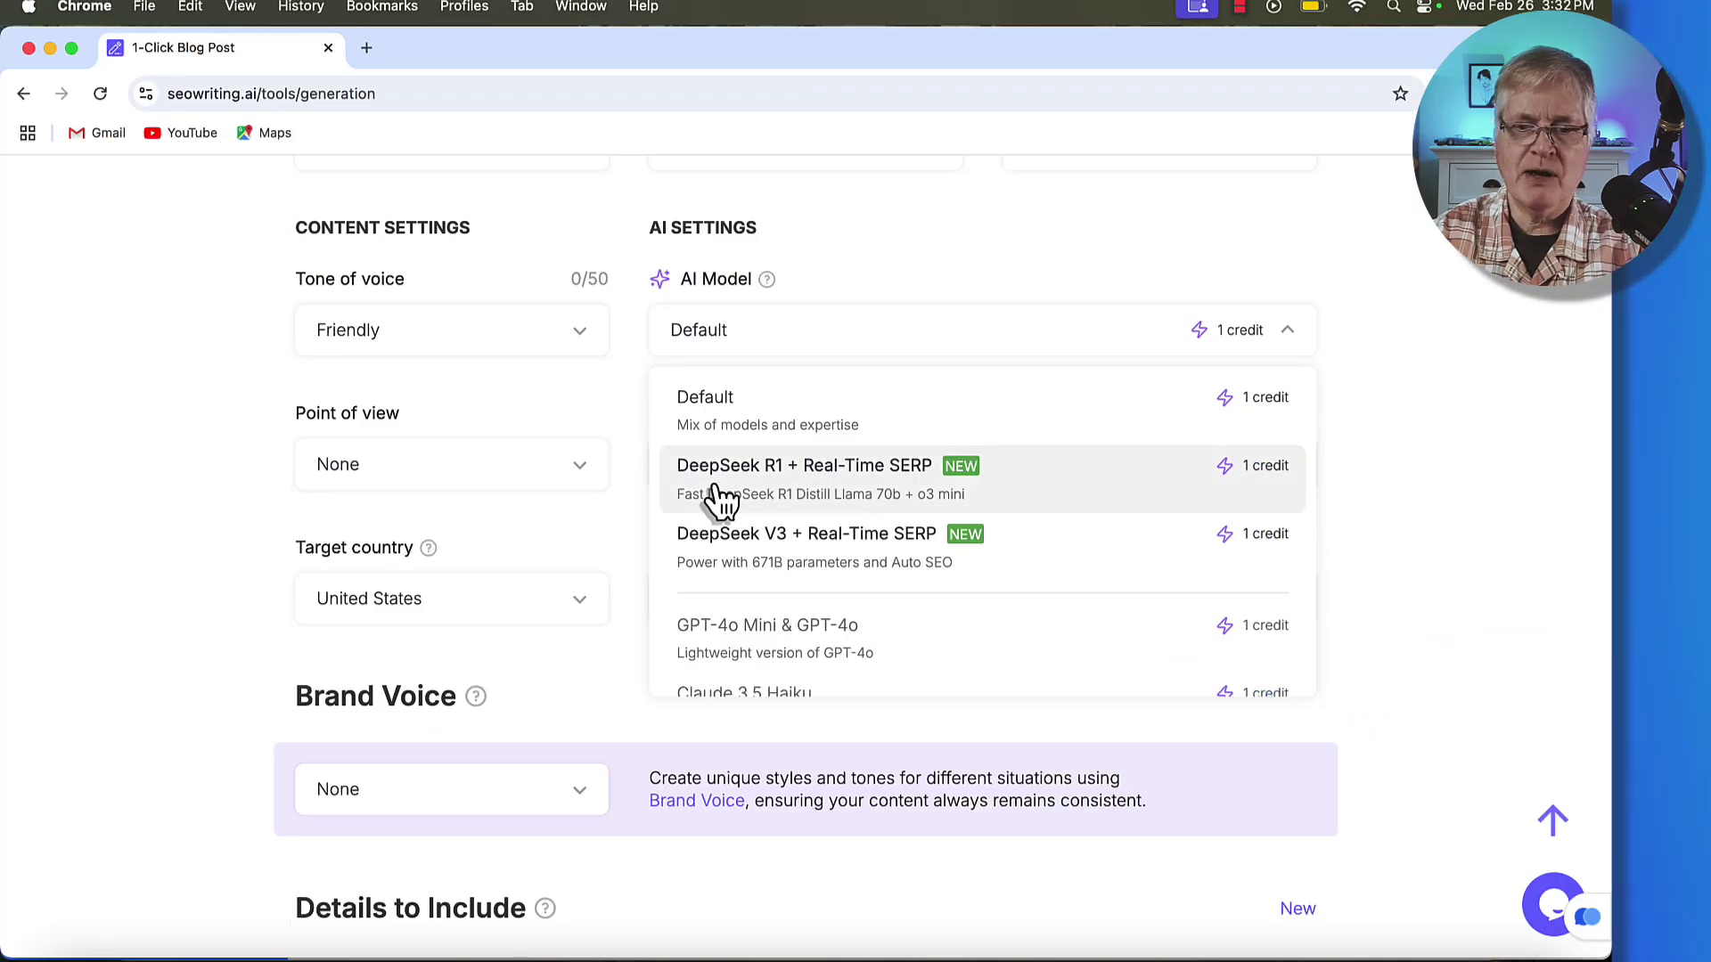
# Paste the one-car retirement title, and paste 'downsizing to one car in retirement' from NeuronWriter as Main Keyword.
pyautogui.scroll(10, 927, 334)
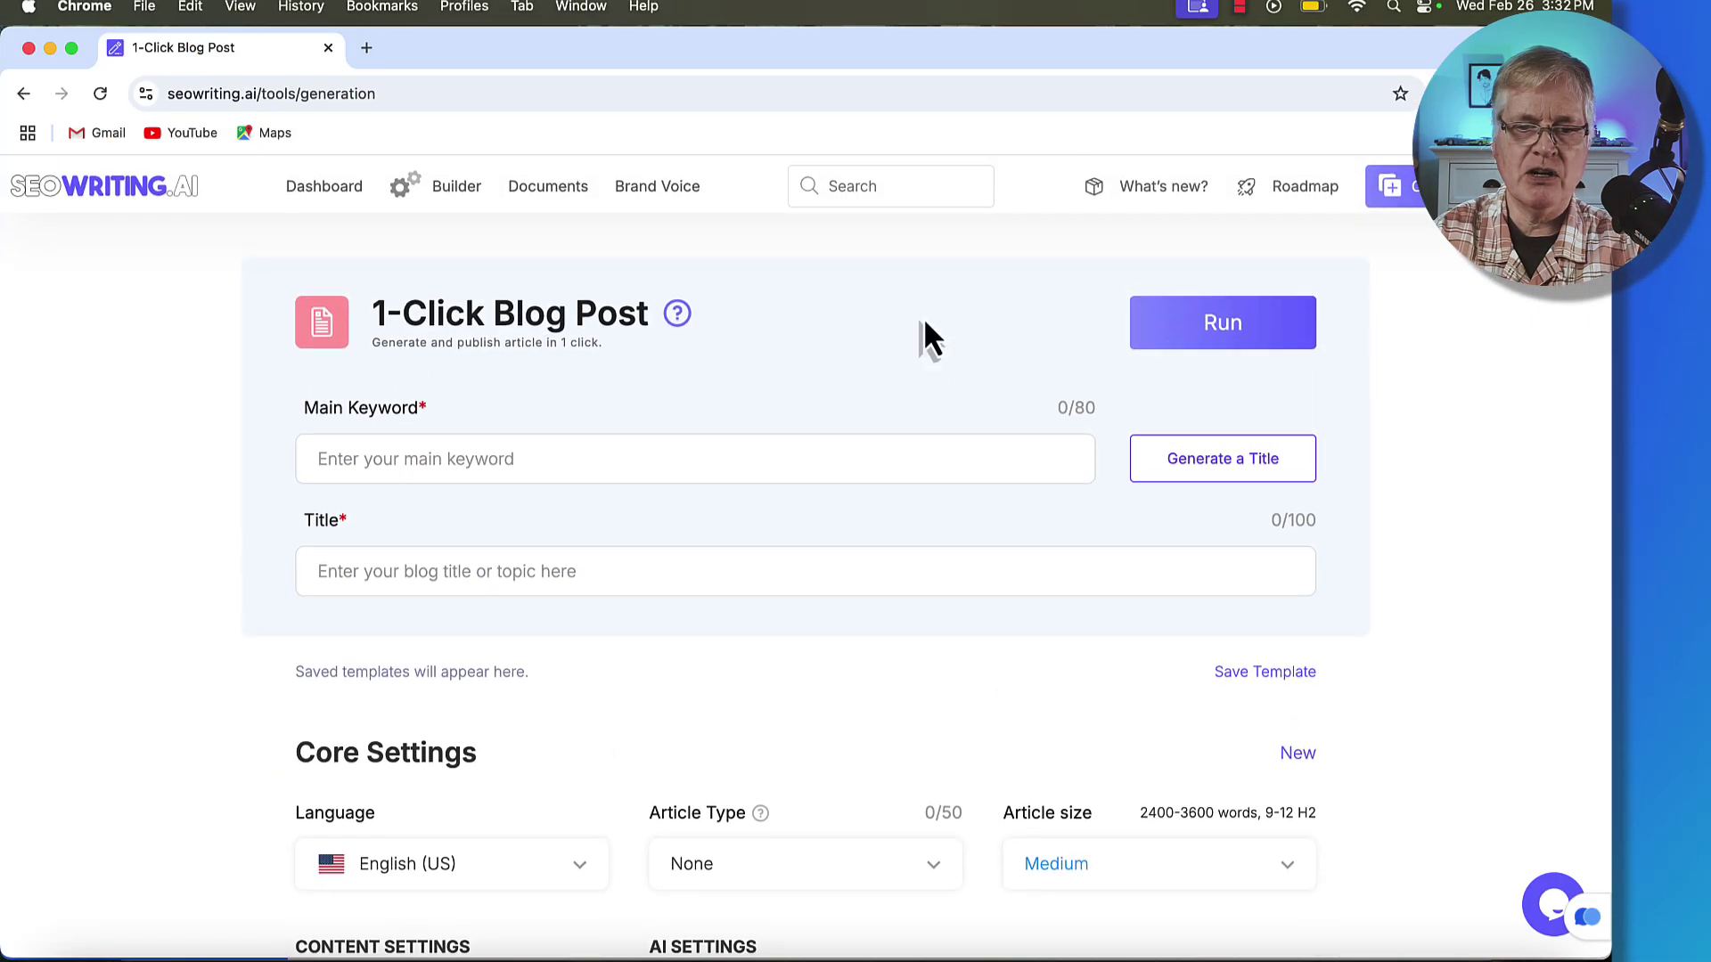
pyautogui.click(448, 570)
pyautogui.press('super+v')
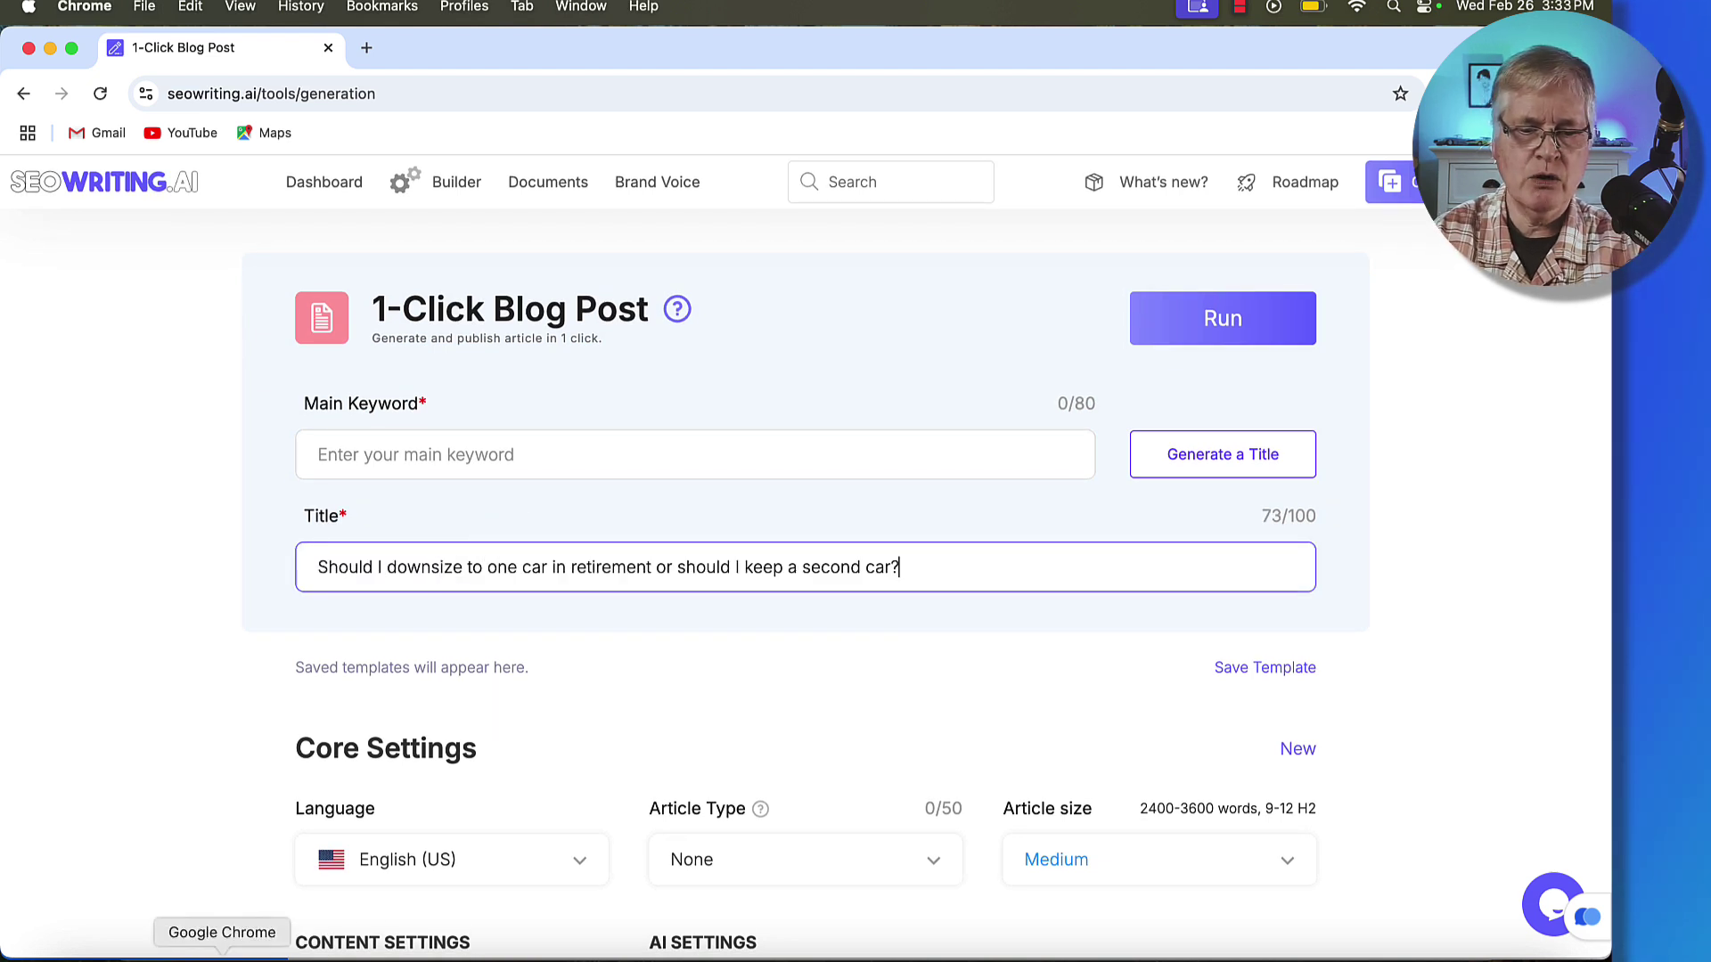
pyautogui.click(172, 954)
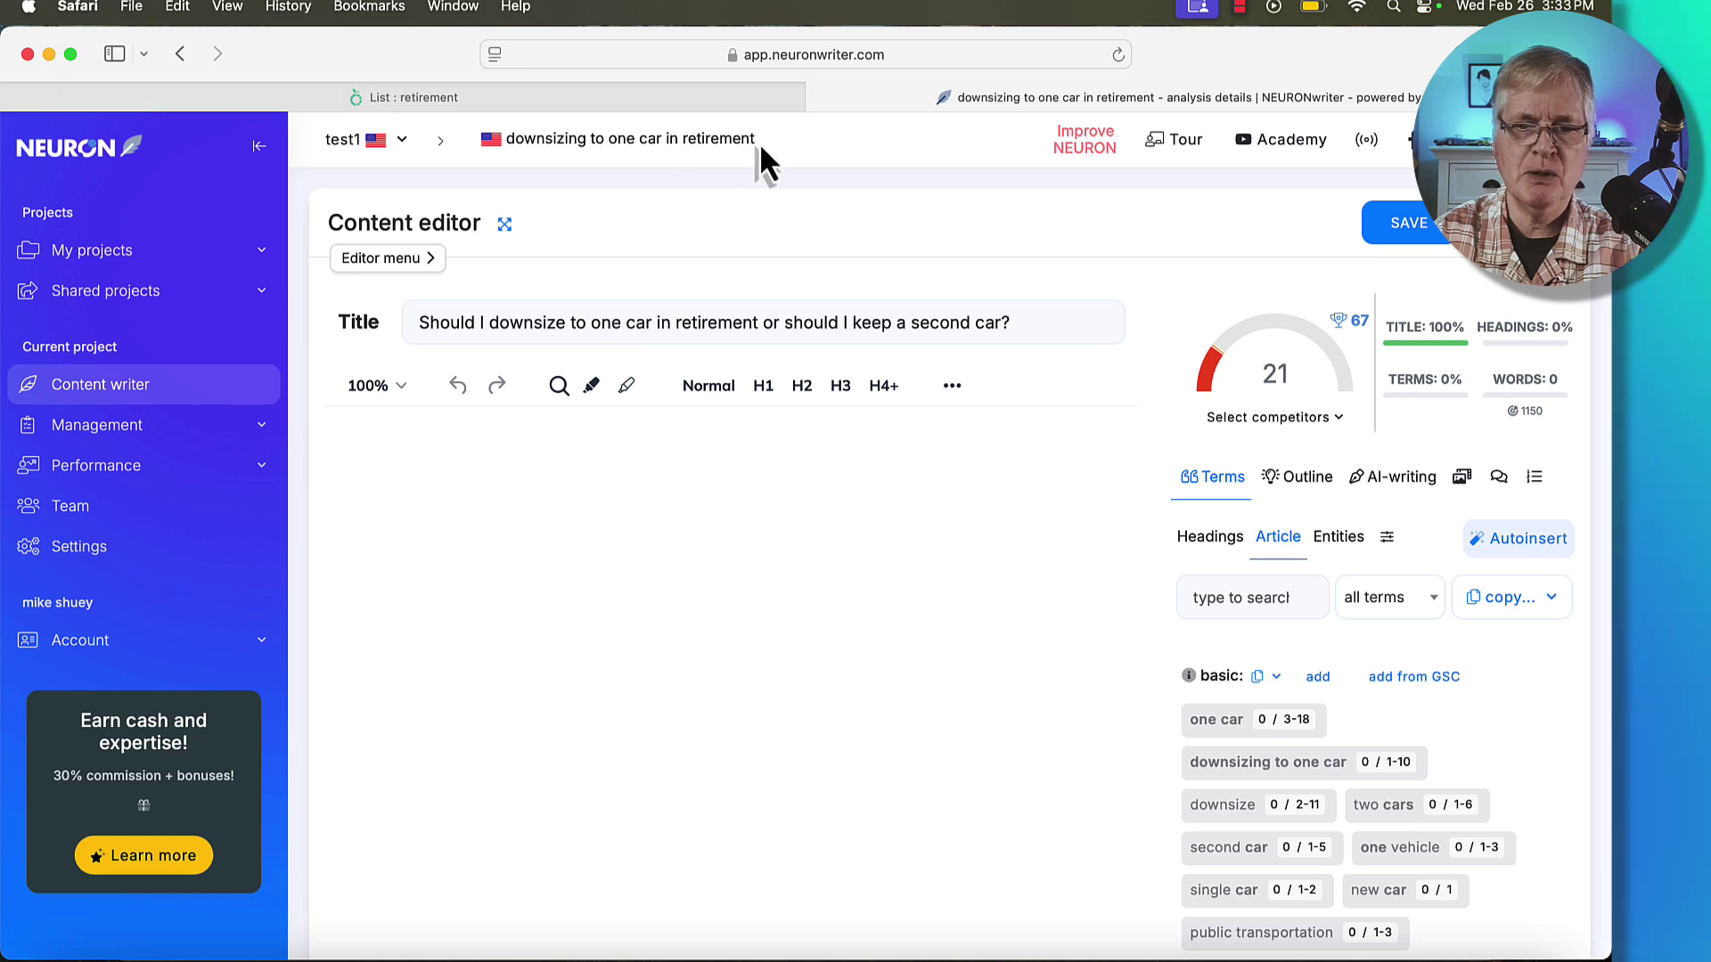
pyautogui.moveTo(760, 143); pyautogui.dragTo(496, 134)
pyautogui.press('super+c')
pyautogui.press('super+Tab')
pyautogui.press('super+v')
# Set the point of view to Third person.
pyautogui.scroll(-1, 816, 562)
pyautogui.scroll(-5, 824, 560)
pyautogui.scroll(-2, 826, 584)
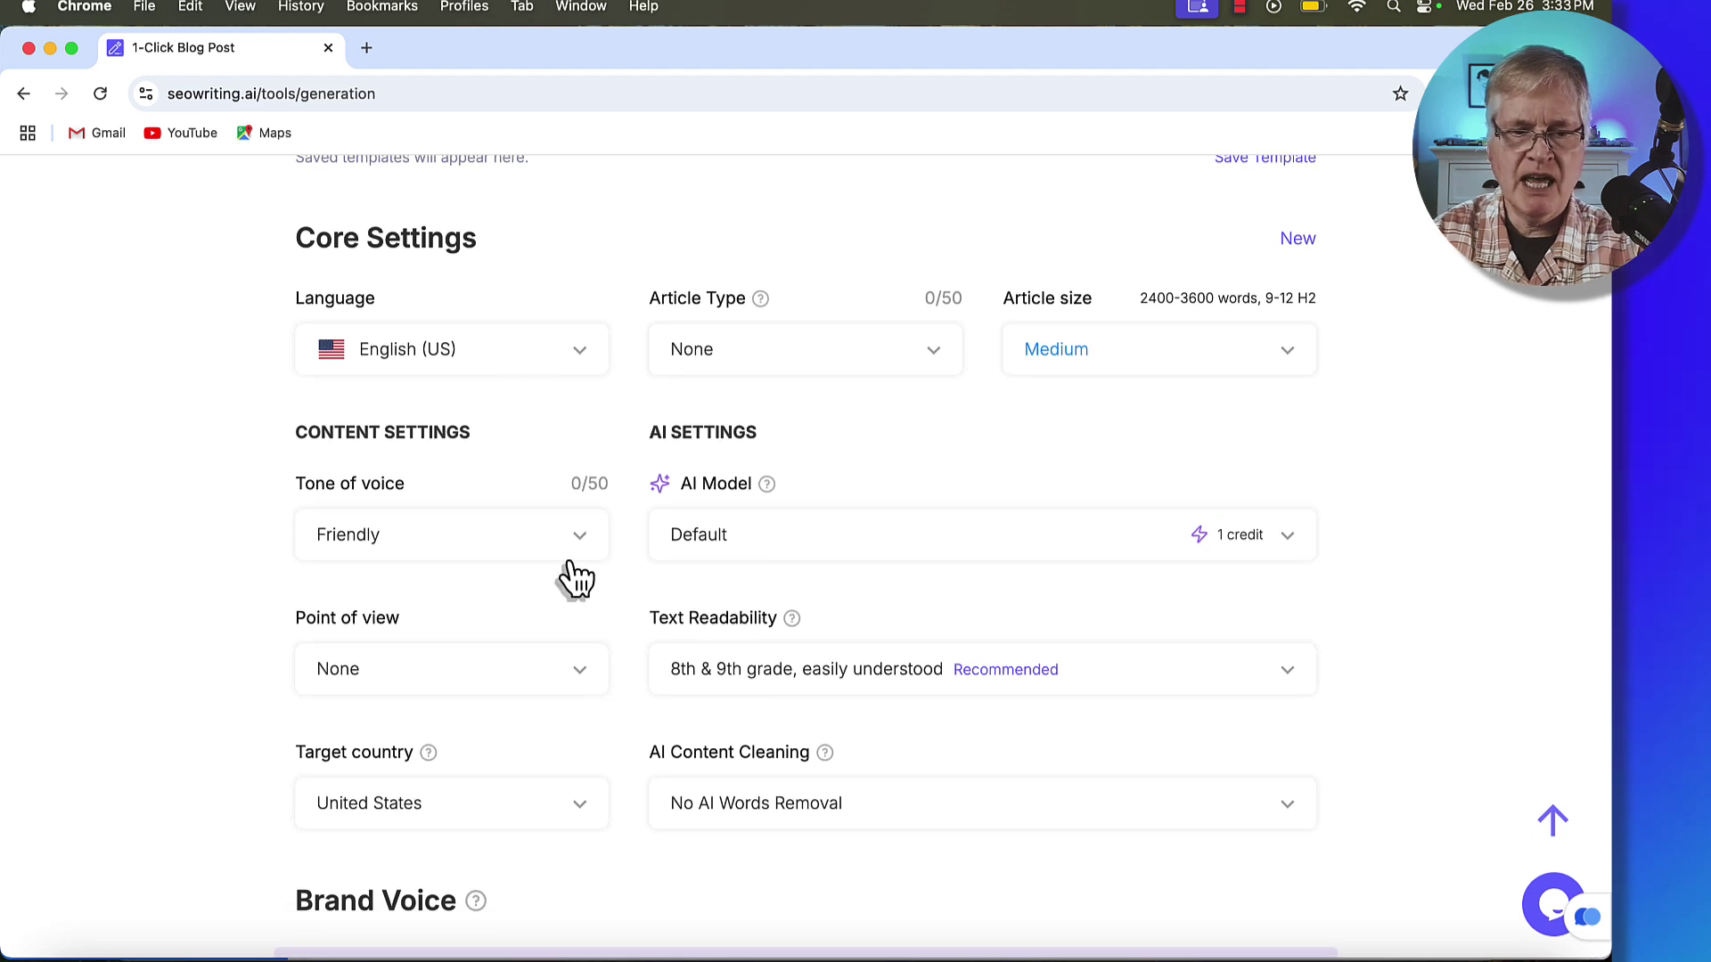
pyautogui.scroll(-4, 565, 577)
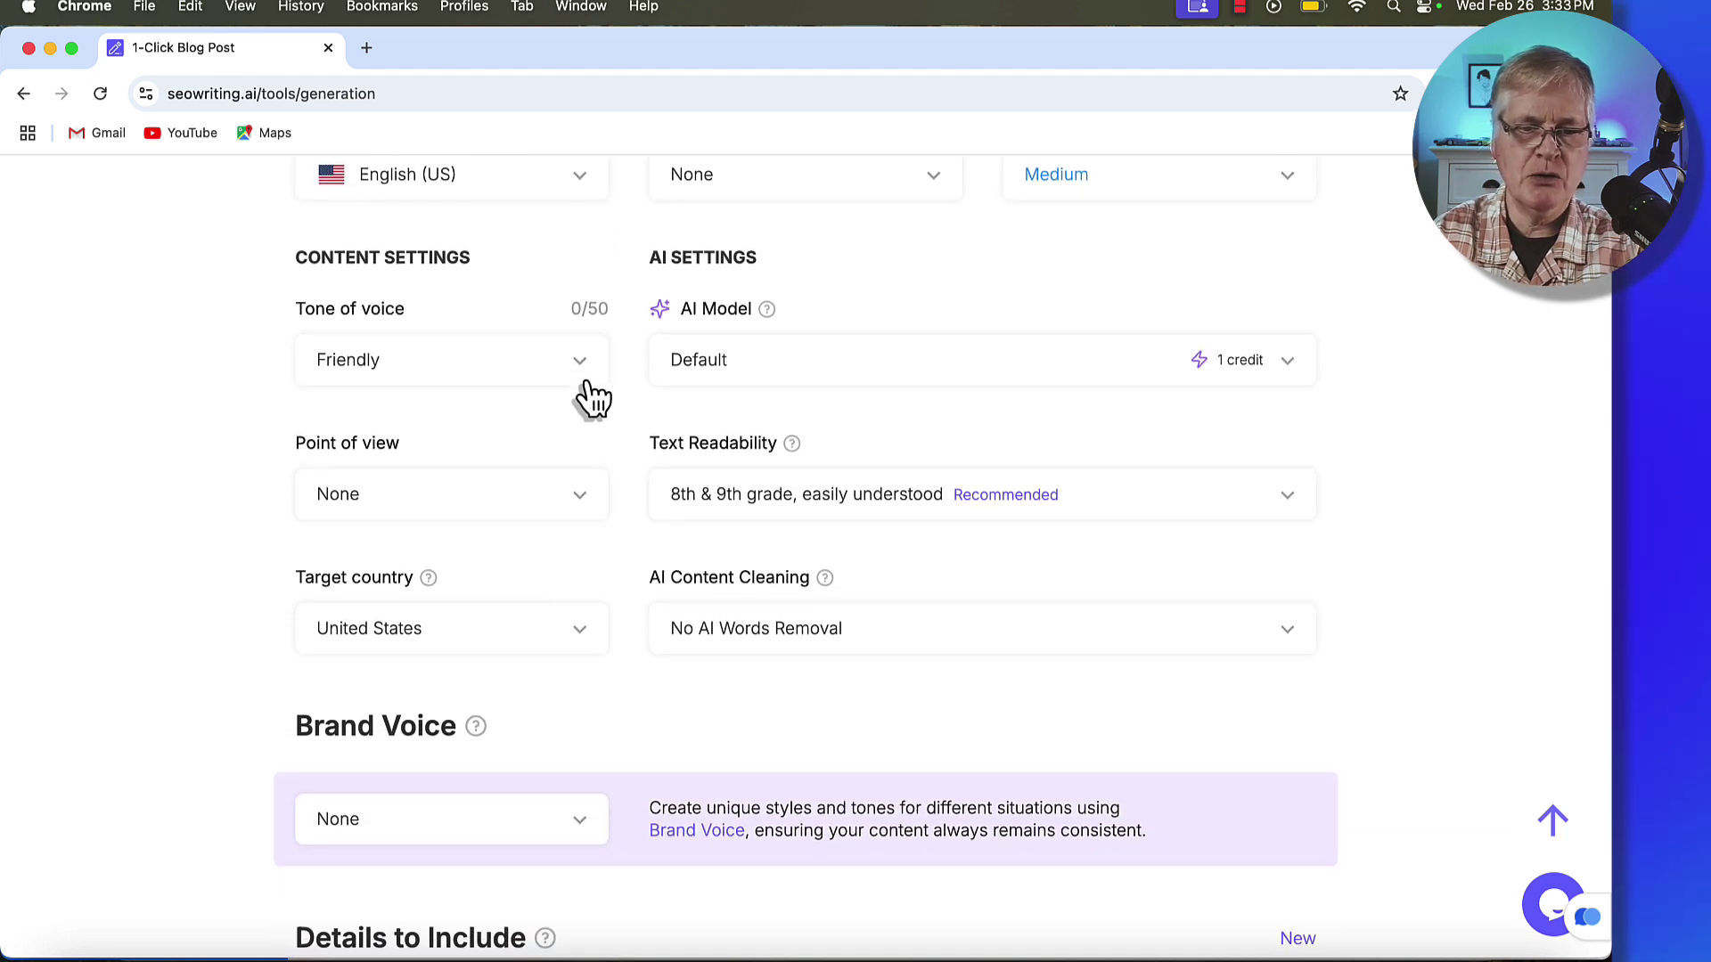
pyautogui.click(581, 508)
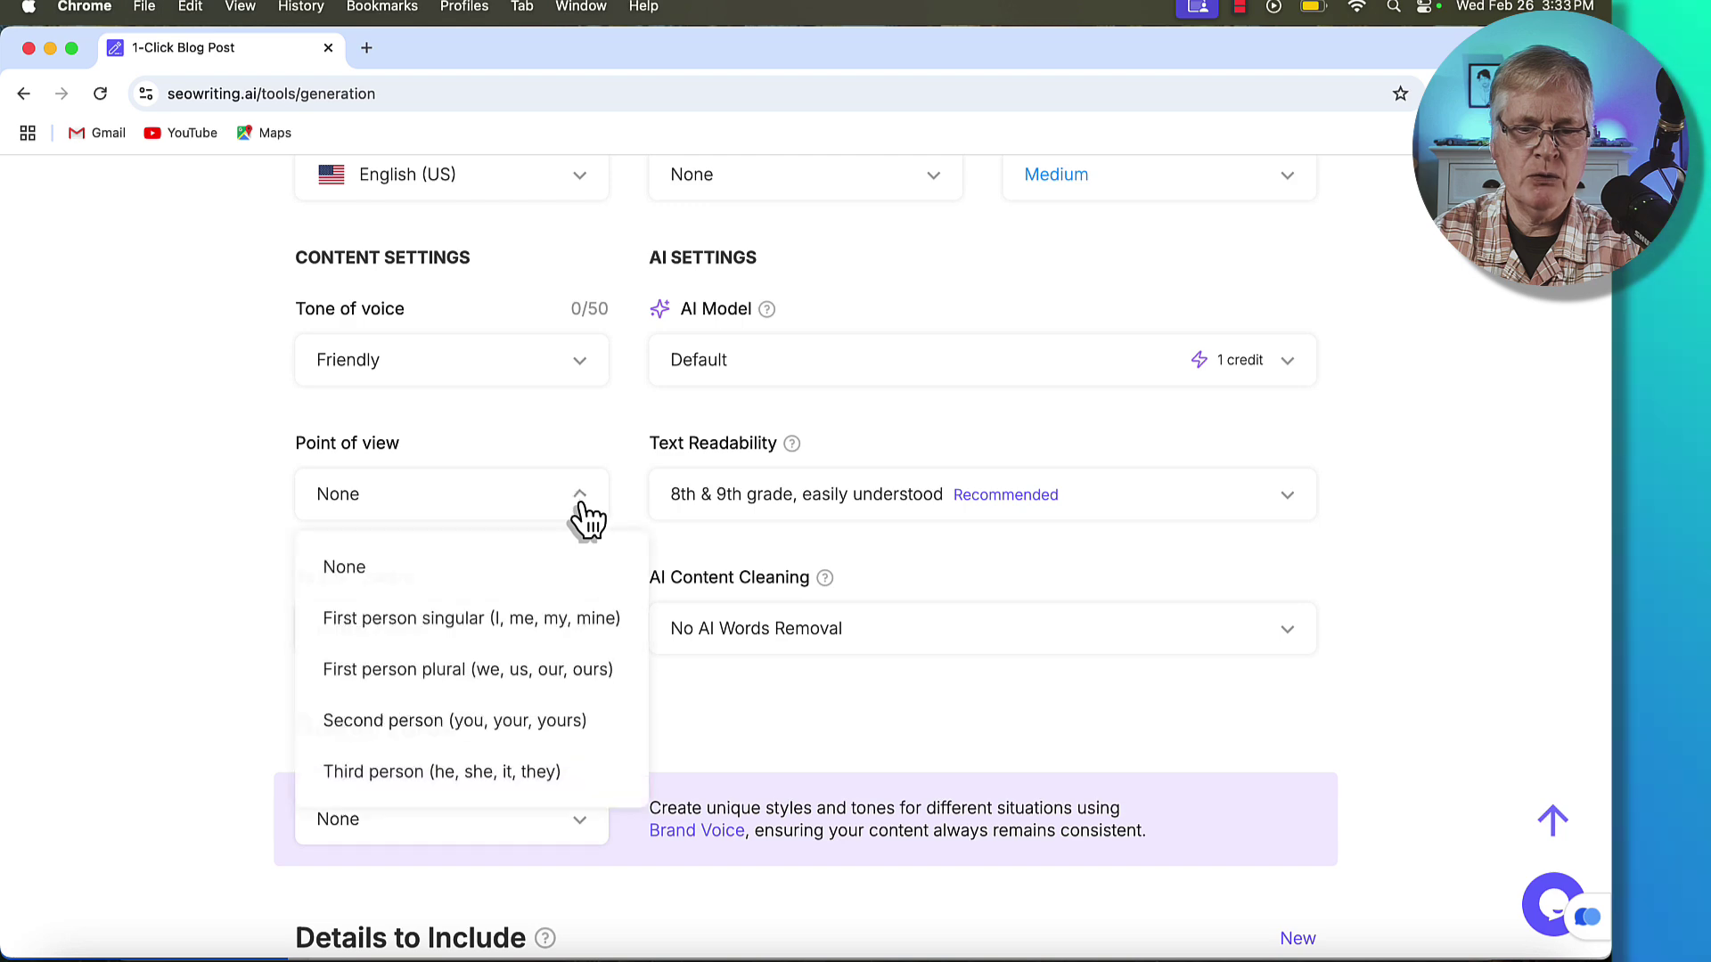
pyautogui.click(510, 772)
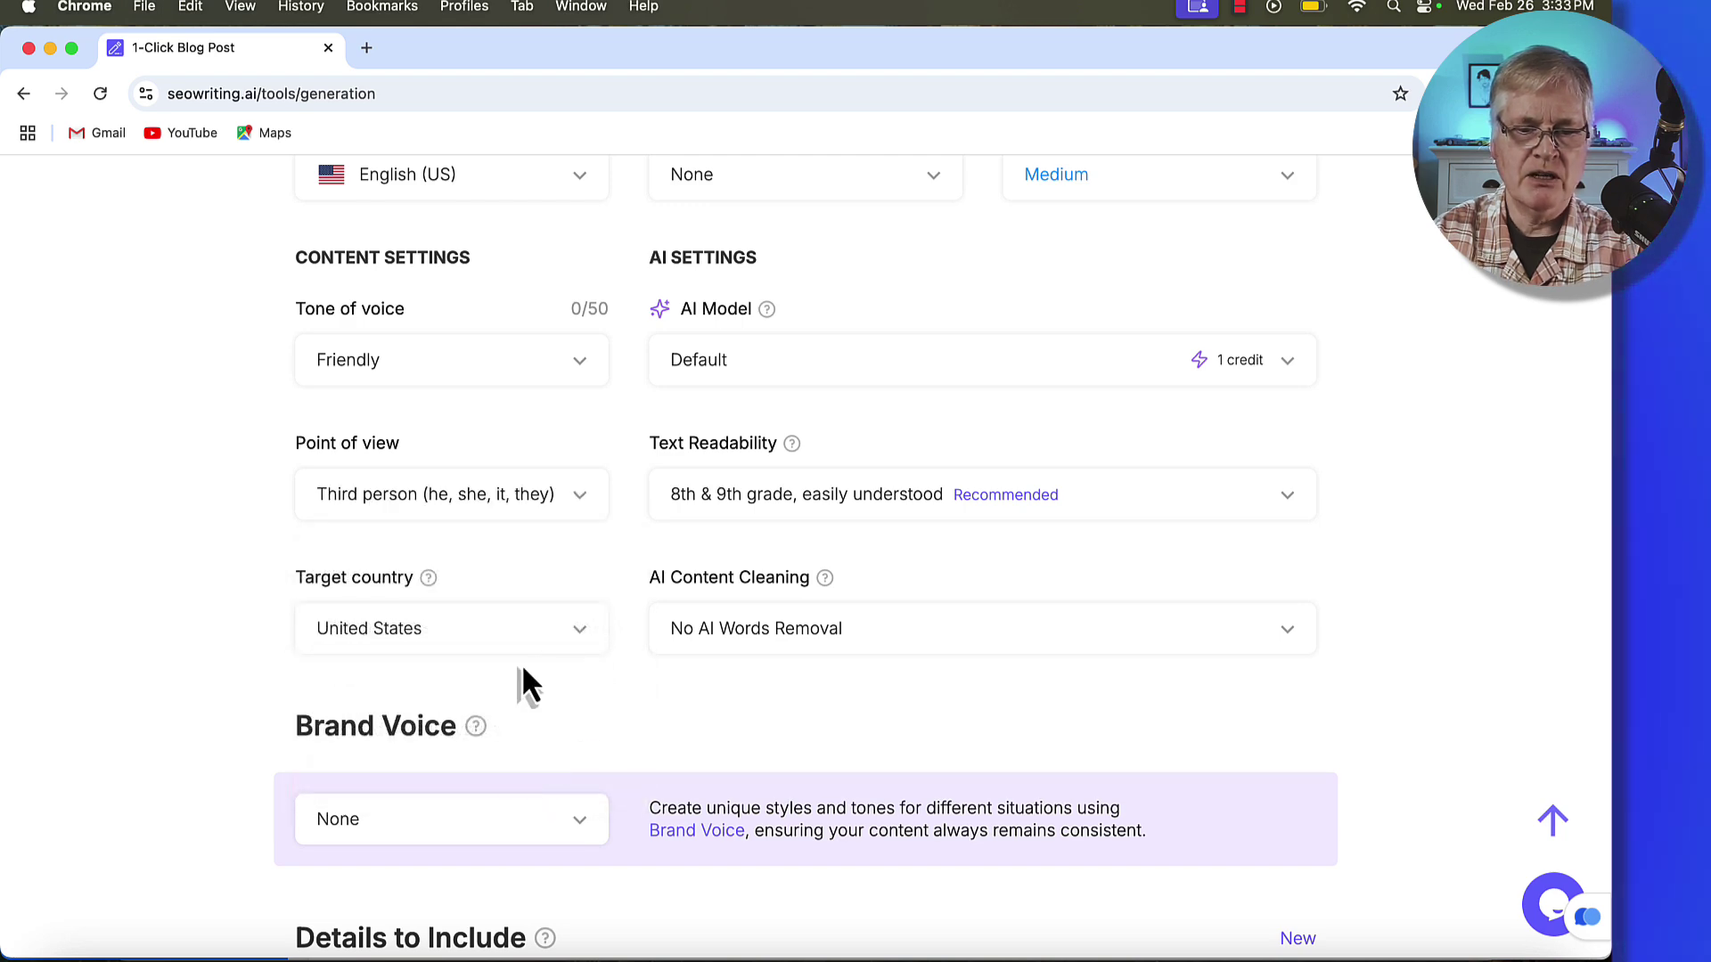
# Set the article size to Small, 1200–2400 words.
pyautogui.scroll(8, 965, 638)
pyautogui.scroll(-5, 965, 637)
pyautogui.scroll(-3, 967, 634)
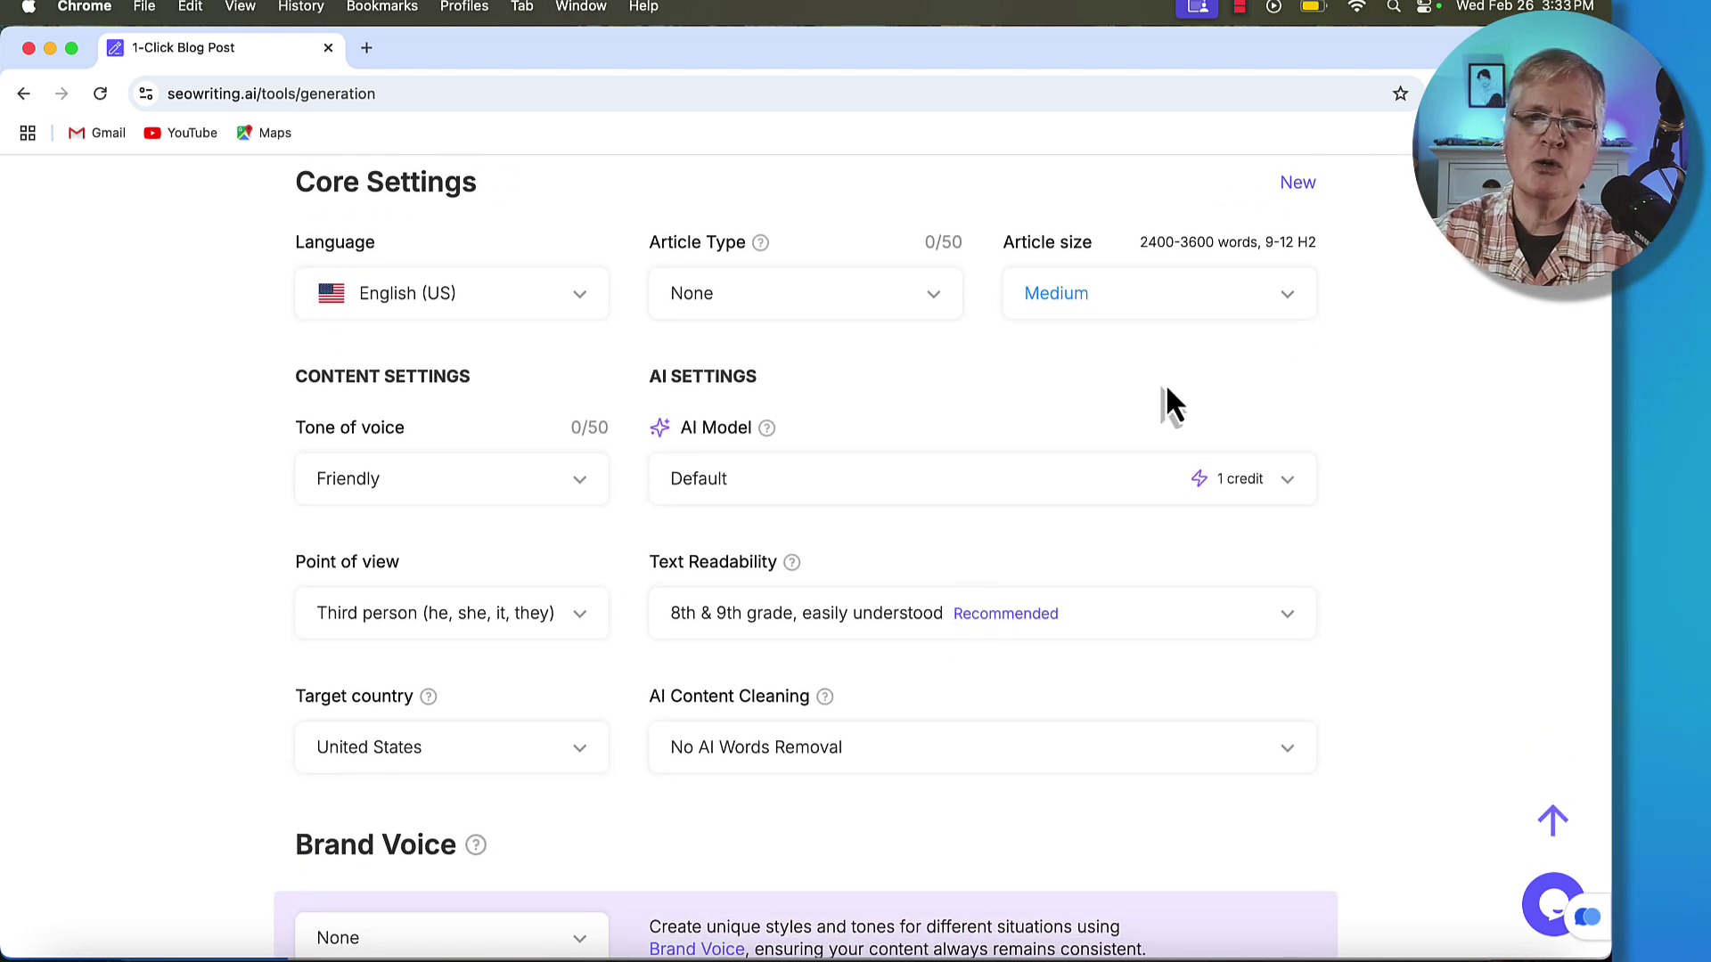
pyautogui.click(1290, 300)
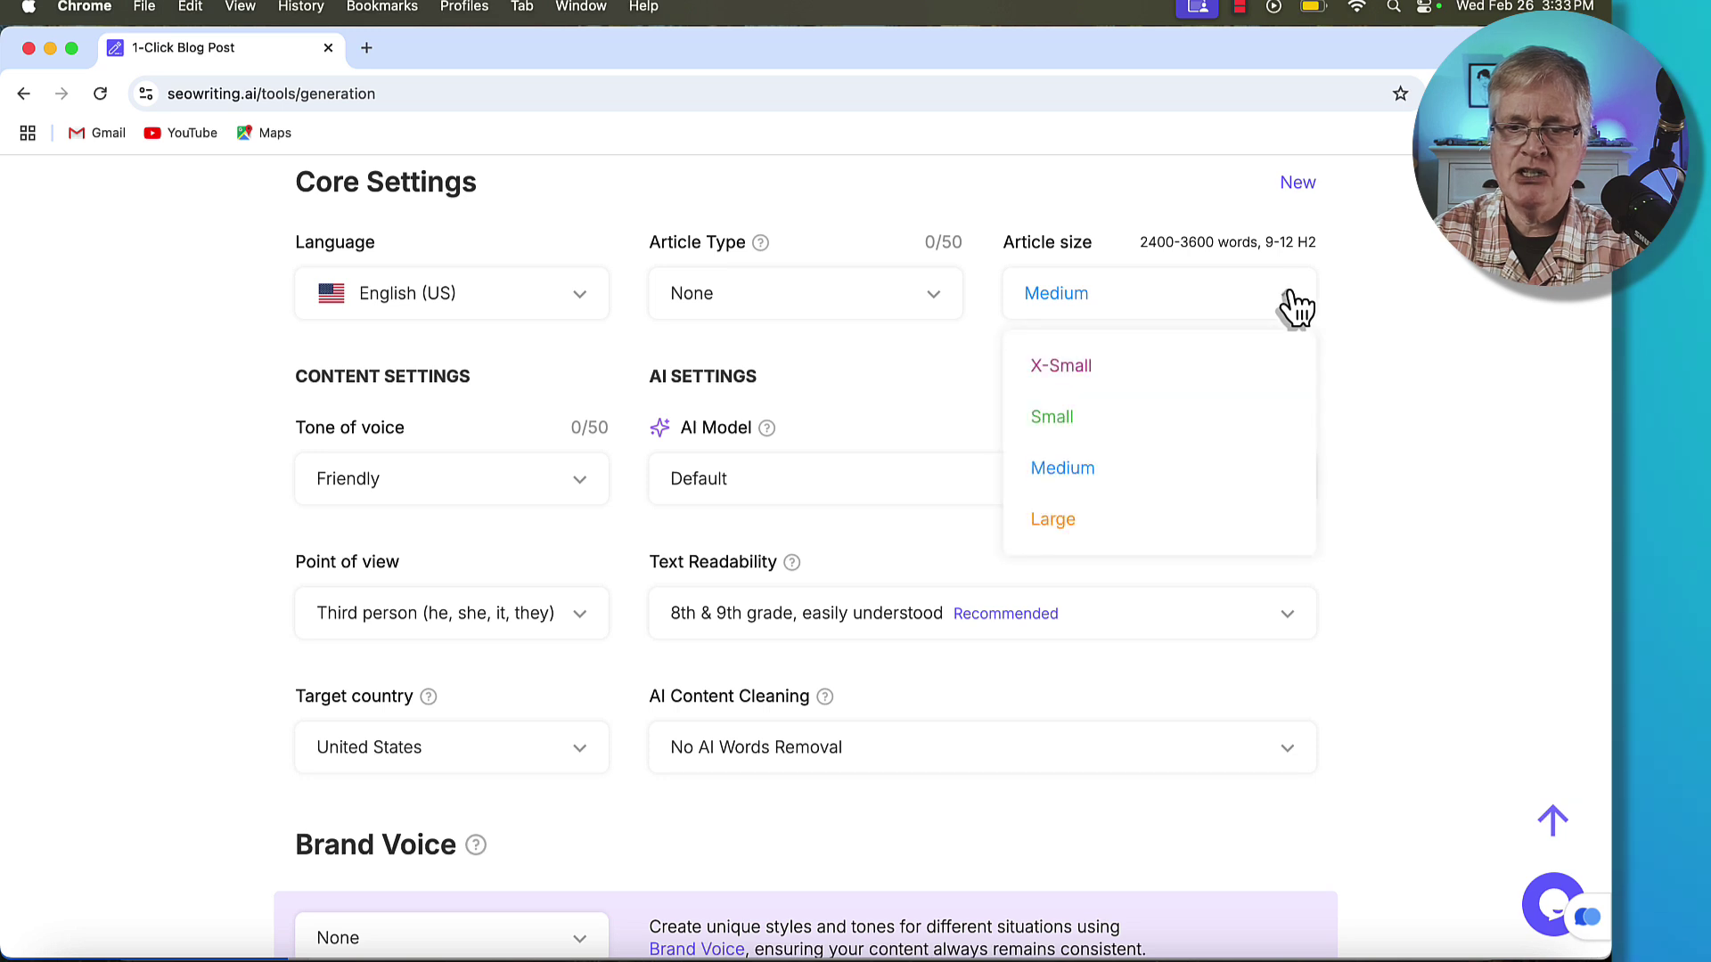
pyautogui.click(1171, 433)
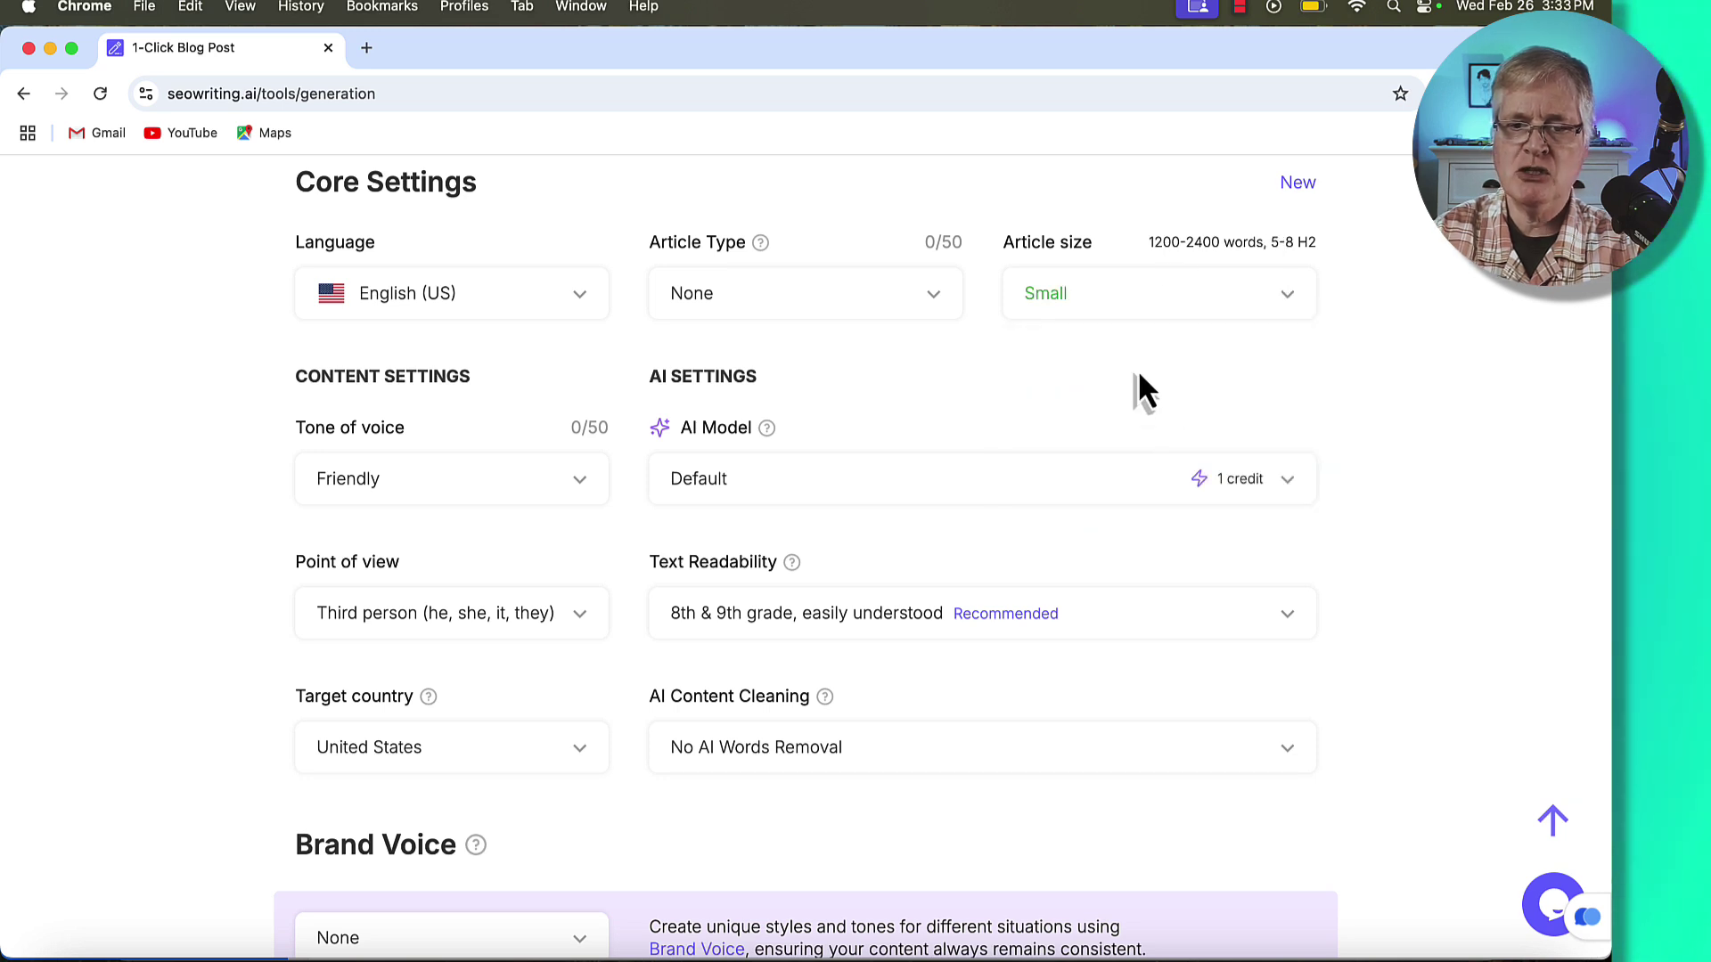
pyautogui.scroll(-3, 1050, 508)
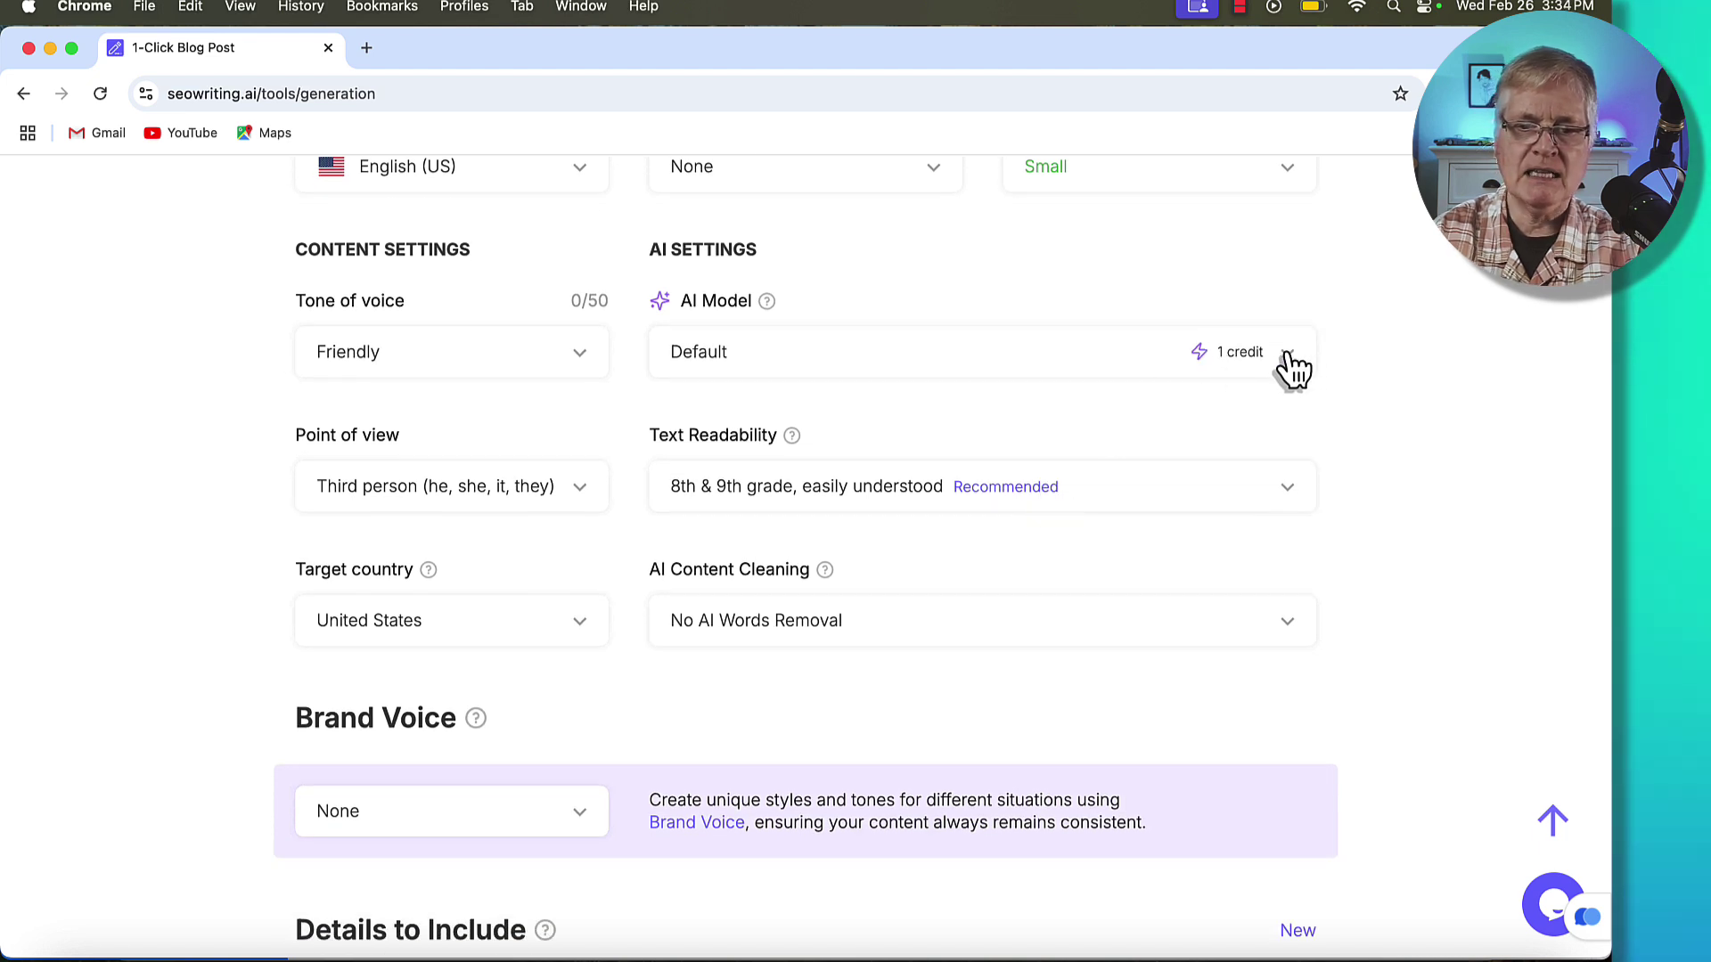
# Choose DeepSeek V3 + Real-Time SERP as the AI model.
pyautogui.click(1290, 361)
pyautogui.scroll(-1, 1134, 502)
pyautogui.scroll(-1, 1134, 502)
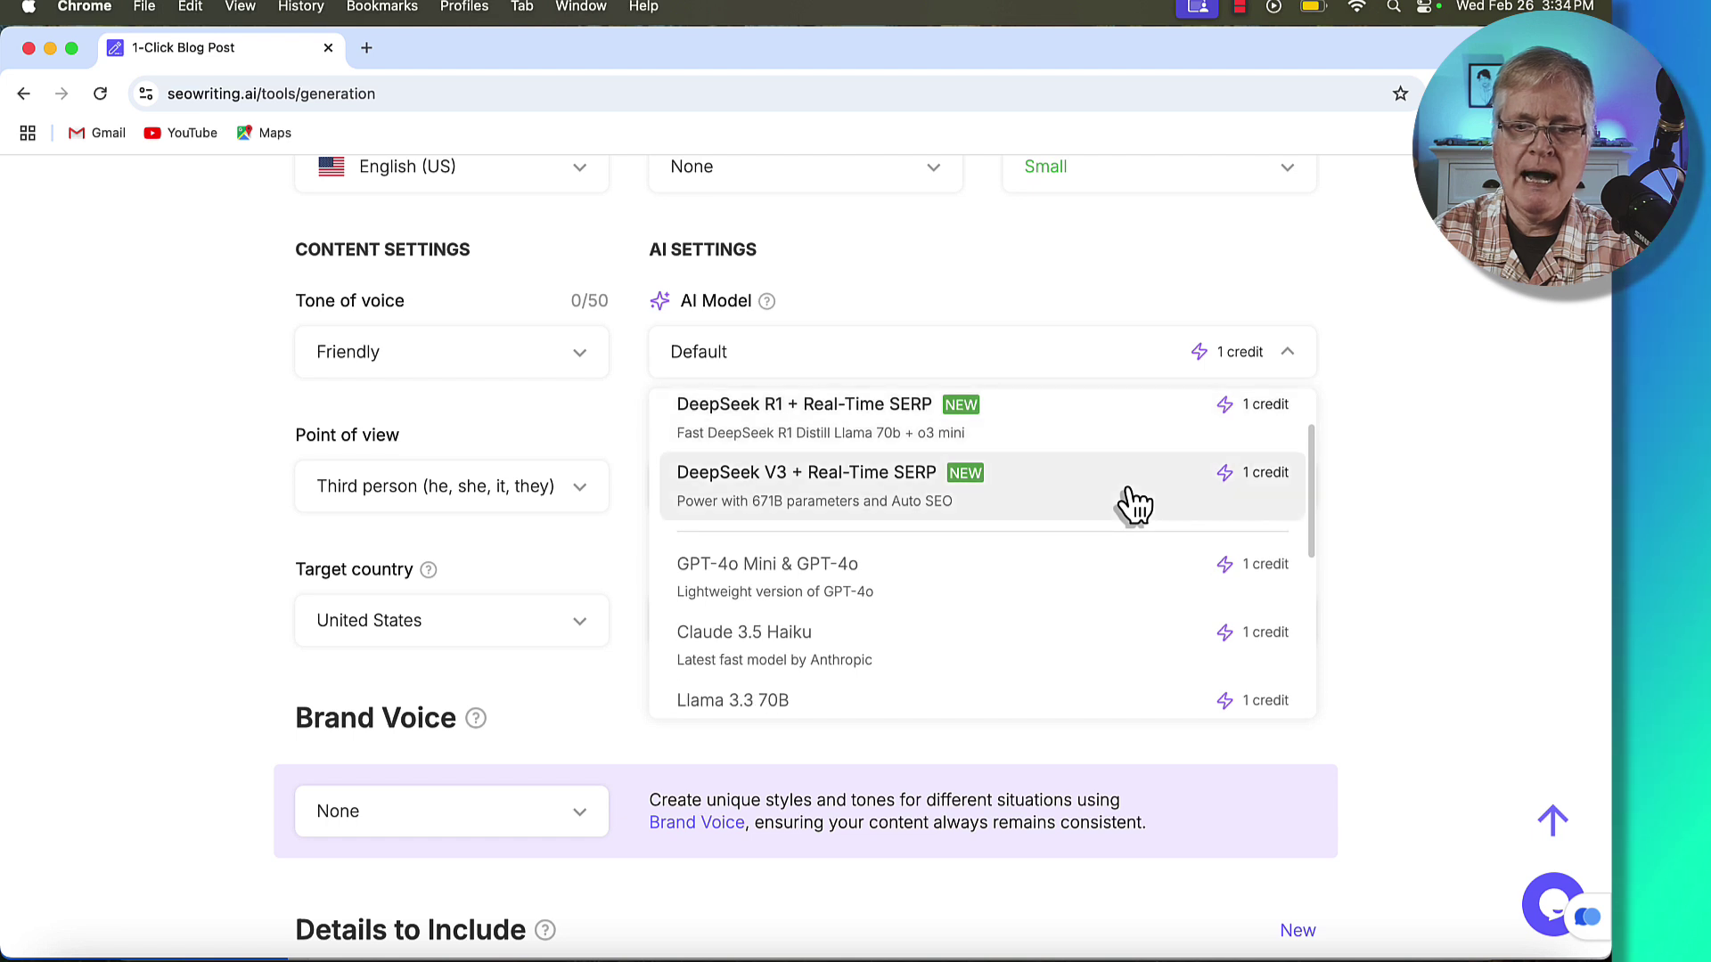
pyautogui.click(1025, 499)
pyautogui.scroll(-2, 1024, 508)
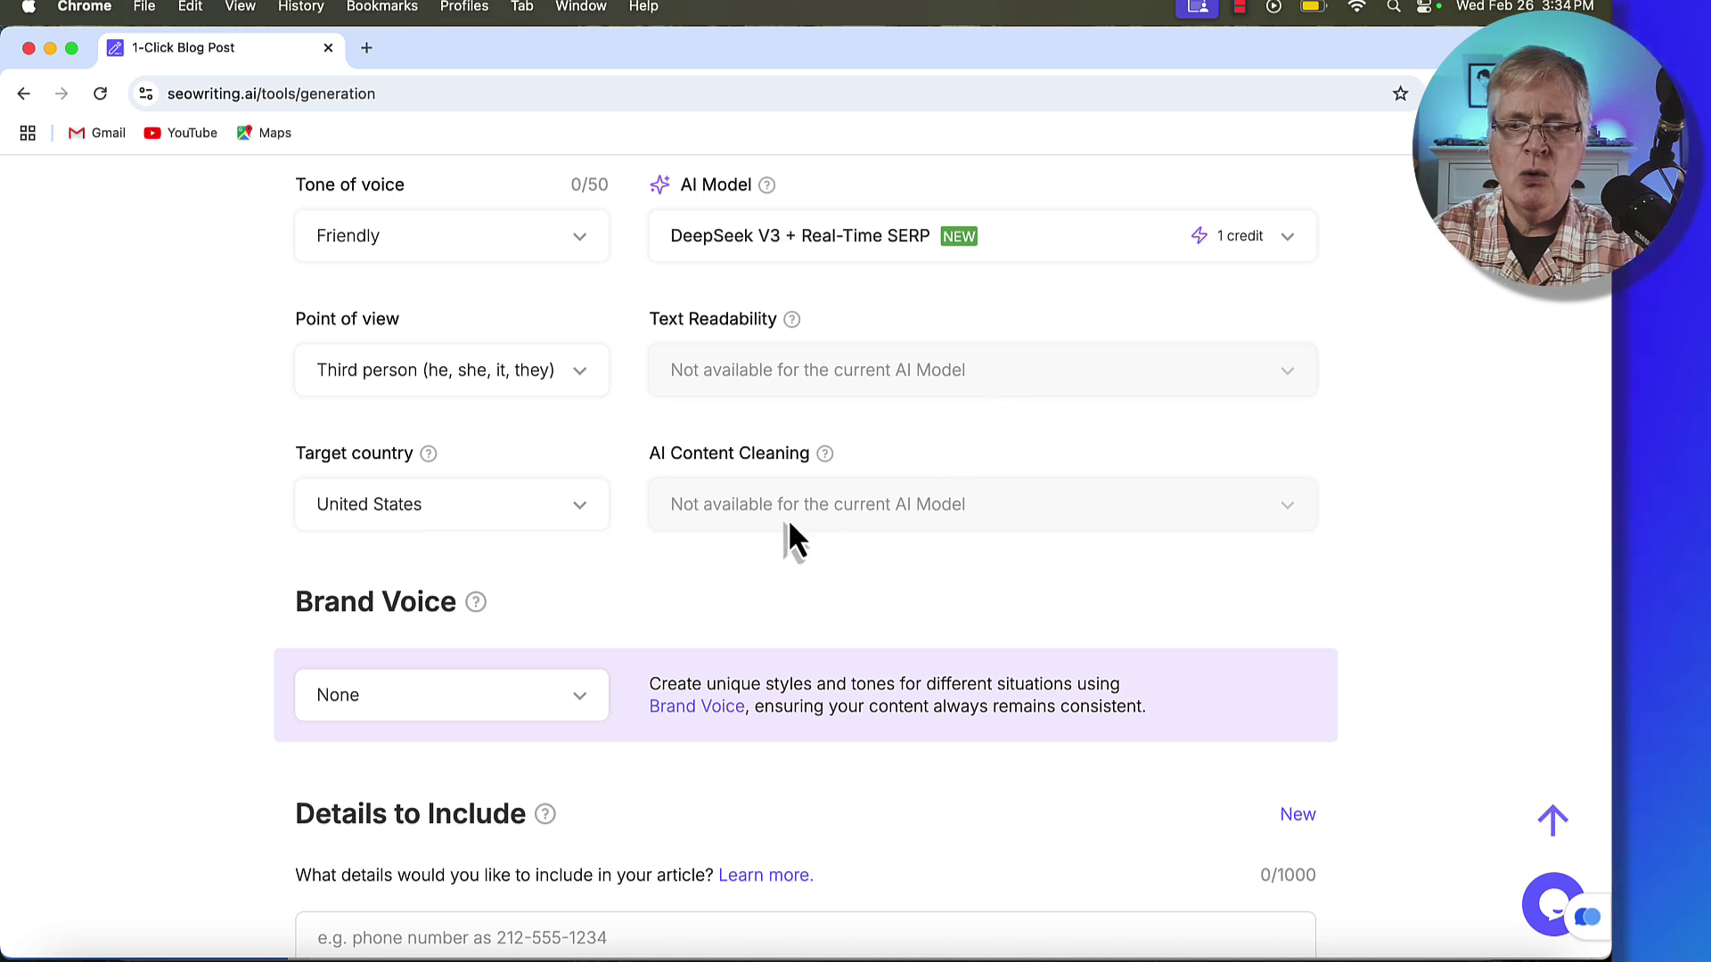
pyautogui.scroll(-1, 852, 515)
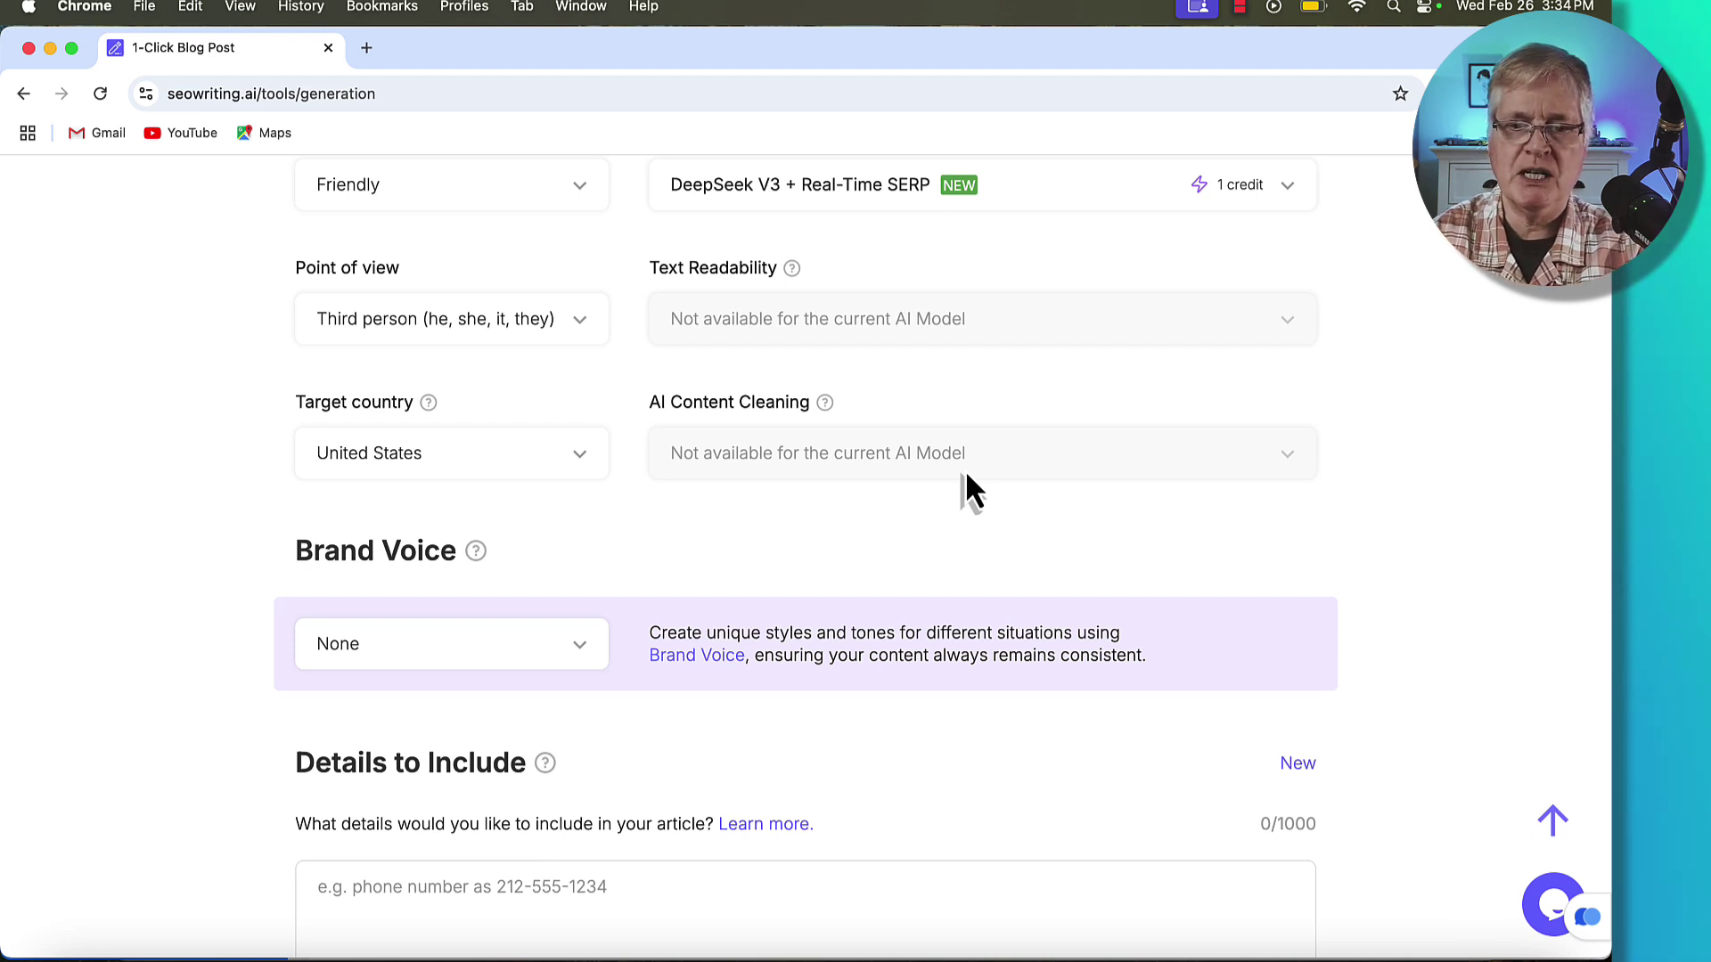
# Set Number of images to 2 with Photo image style.
pyautogui.scroll(-5, 1094, 453)
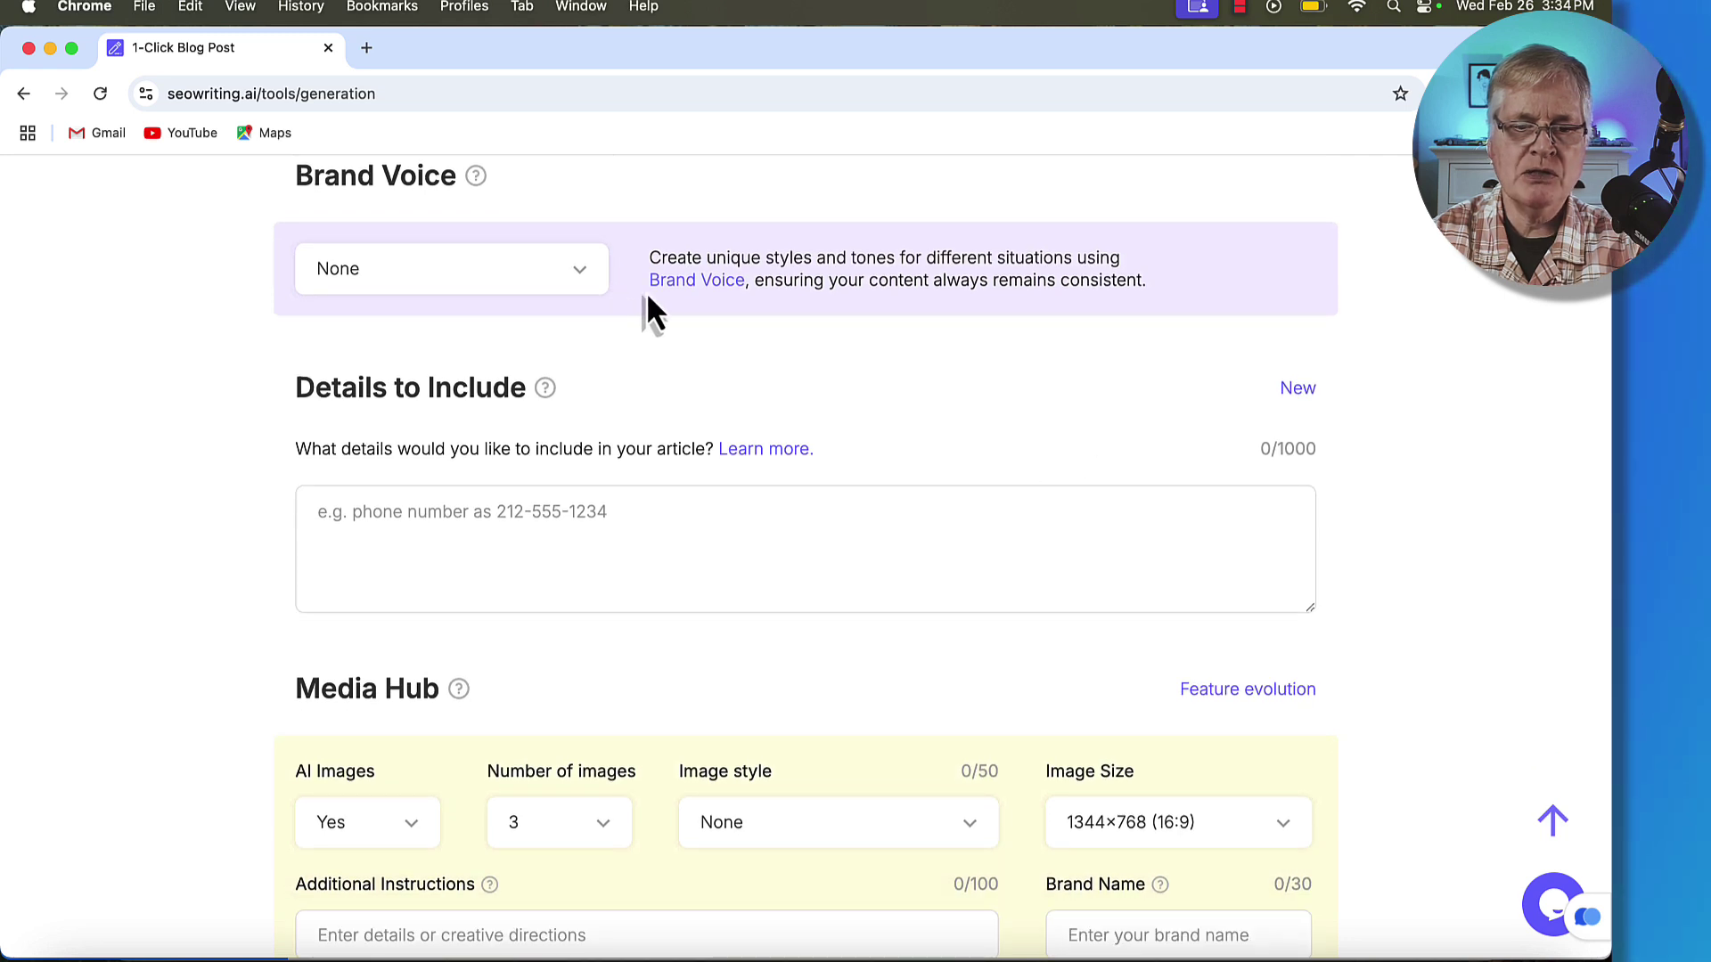
pyautogui.scroll(6, 890, 365)
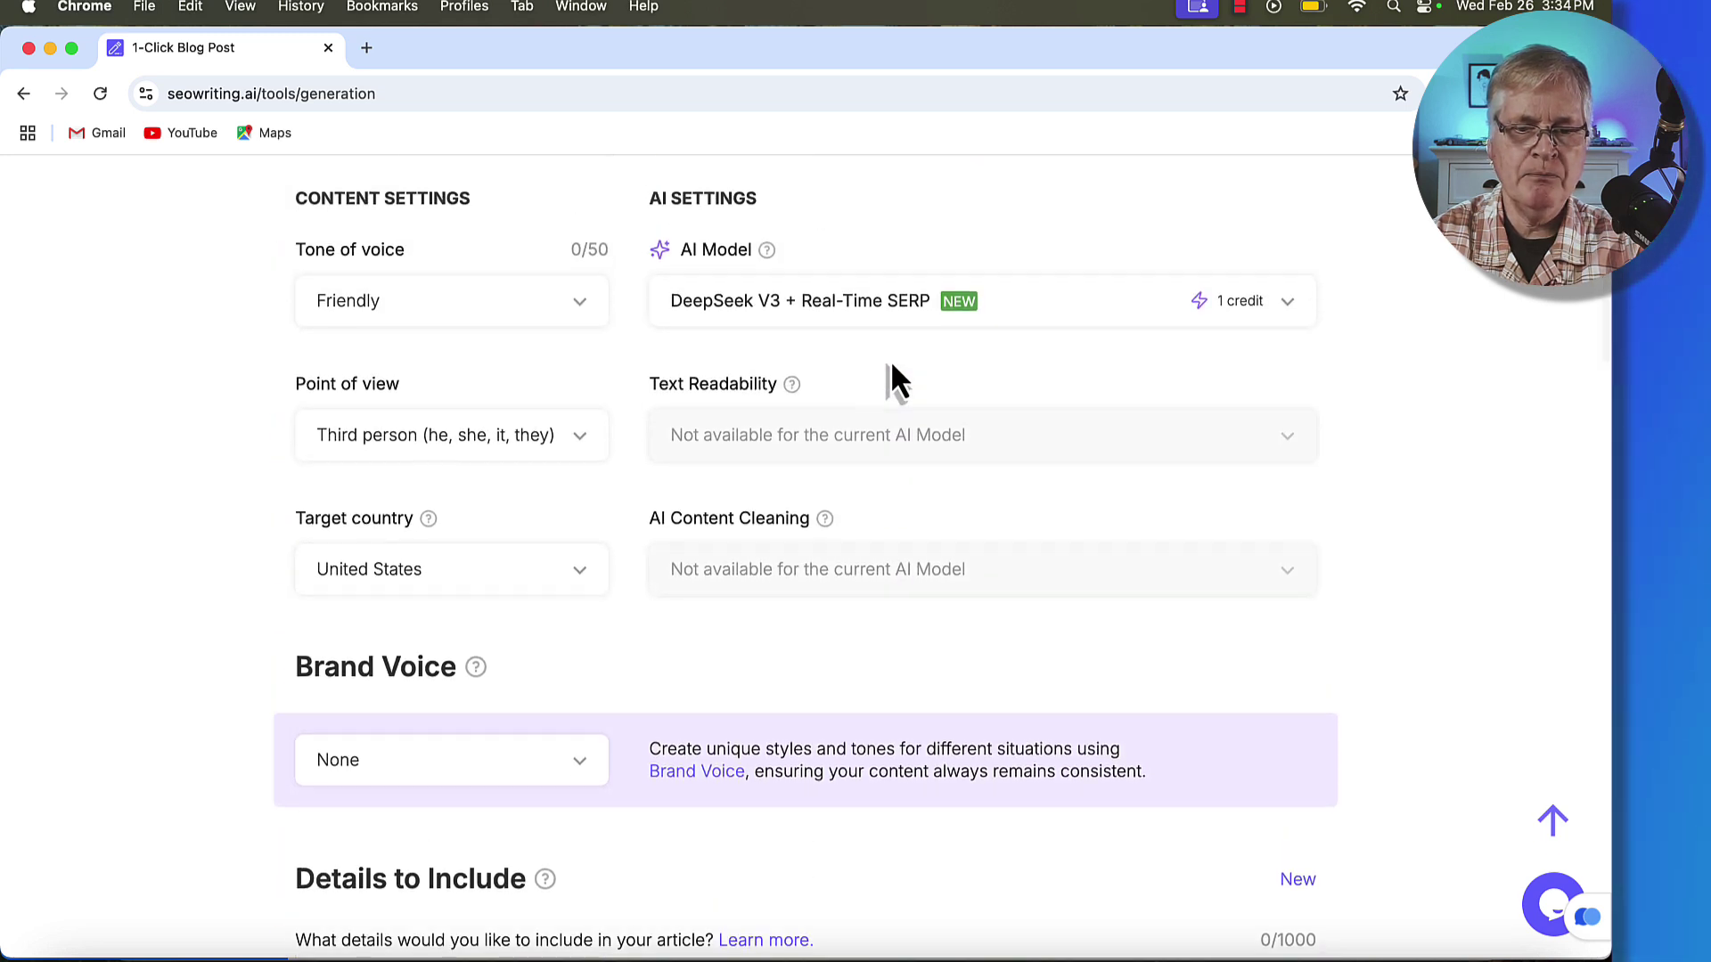
pyautogui.scroll(-13, 891, 368)
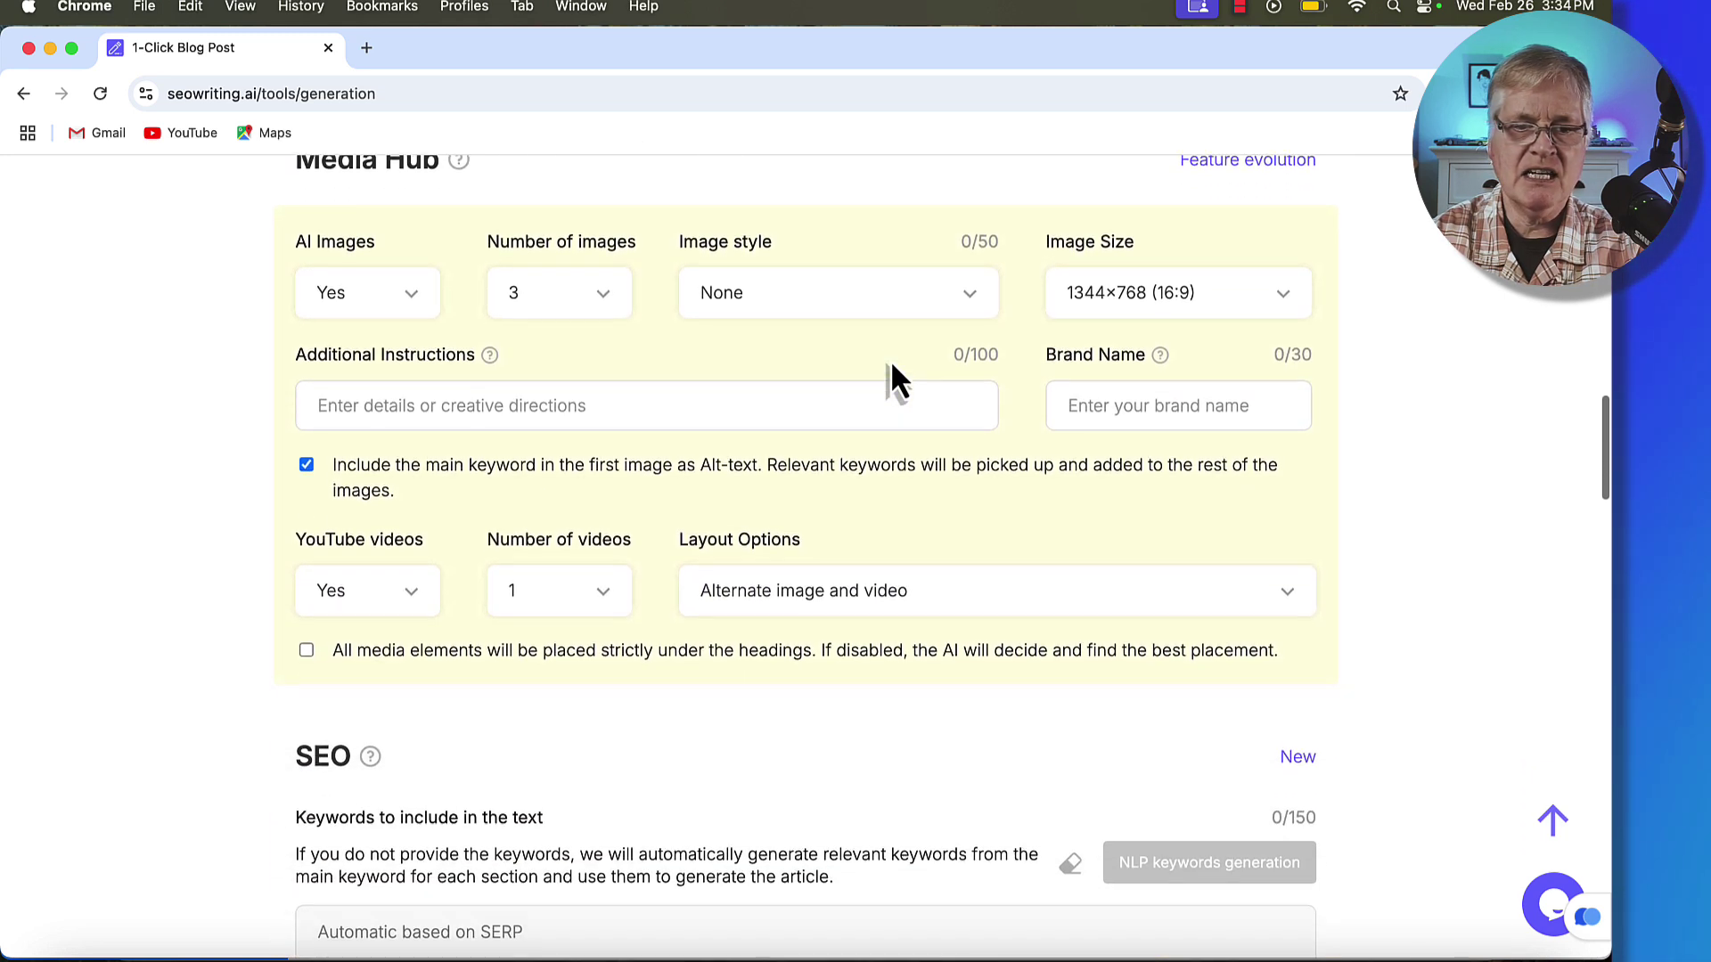
pyautogui.click(609, 304)
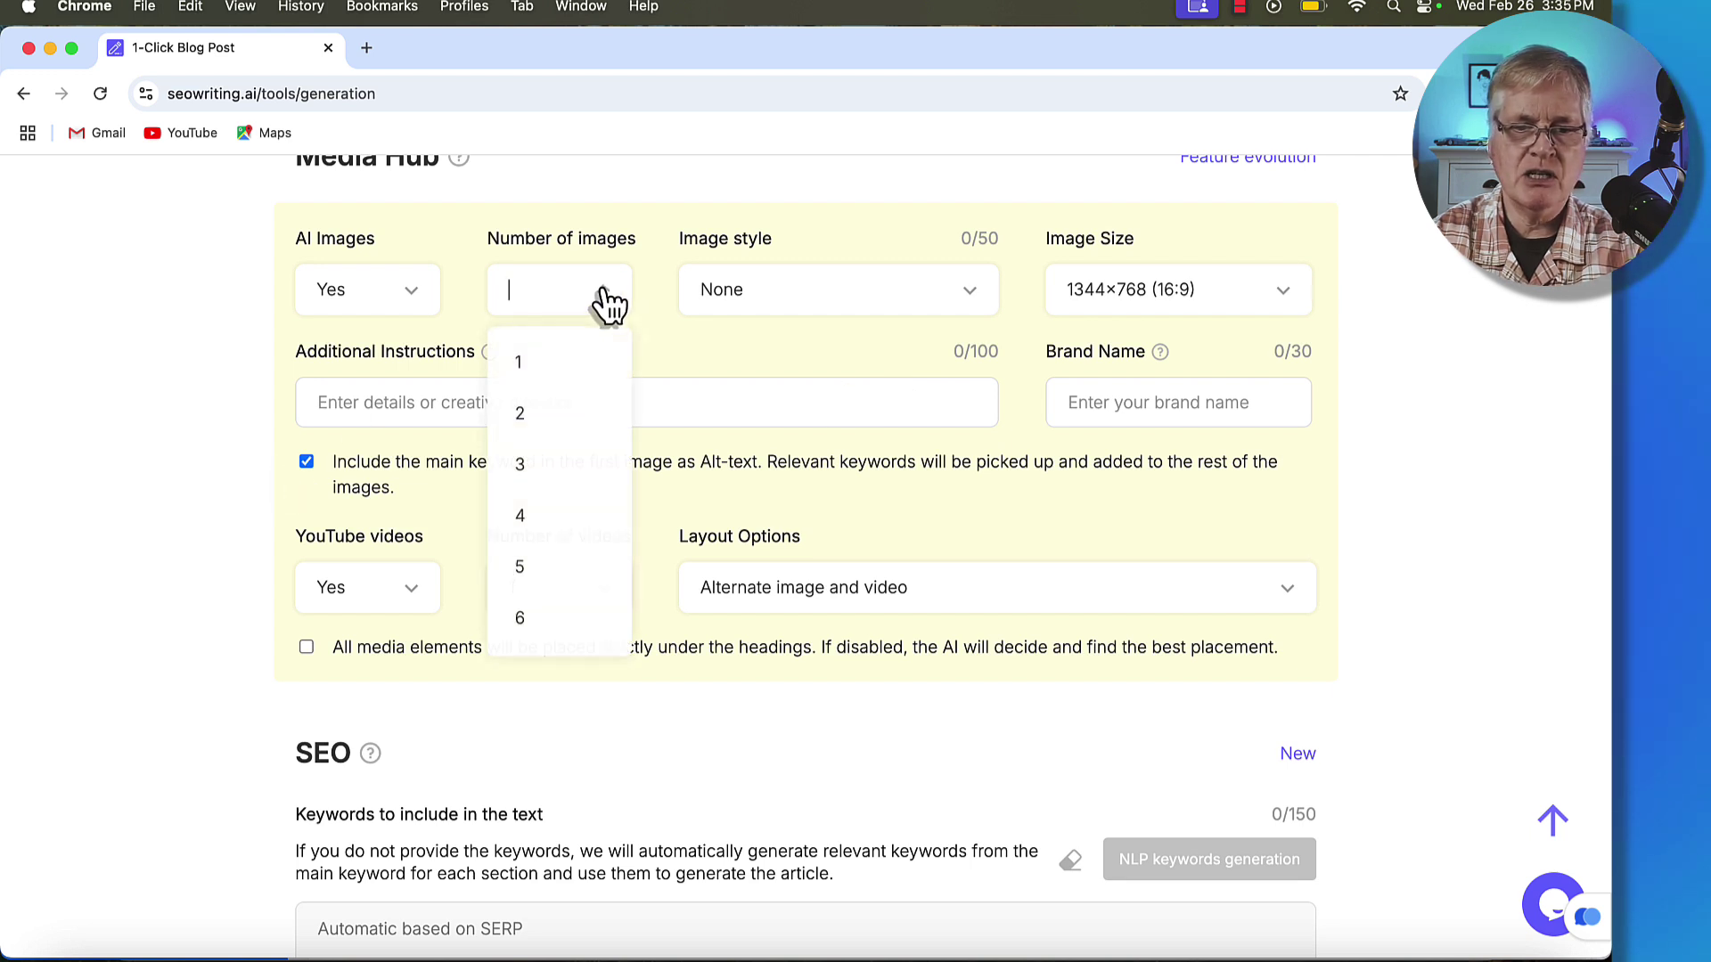
pyautogui.click(536, 415)
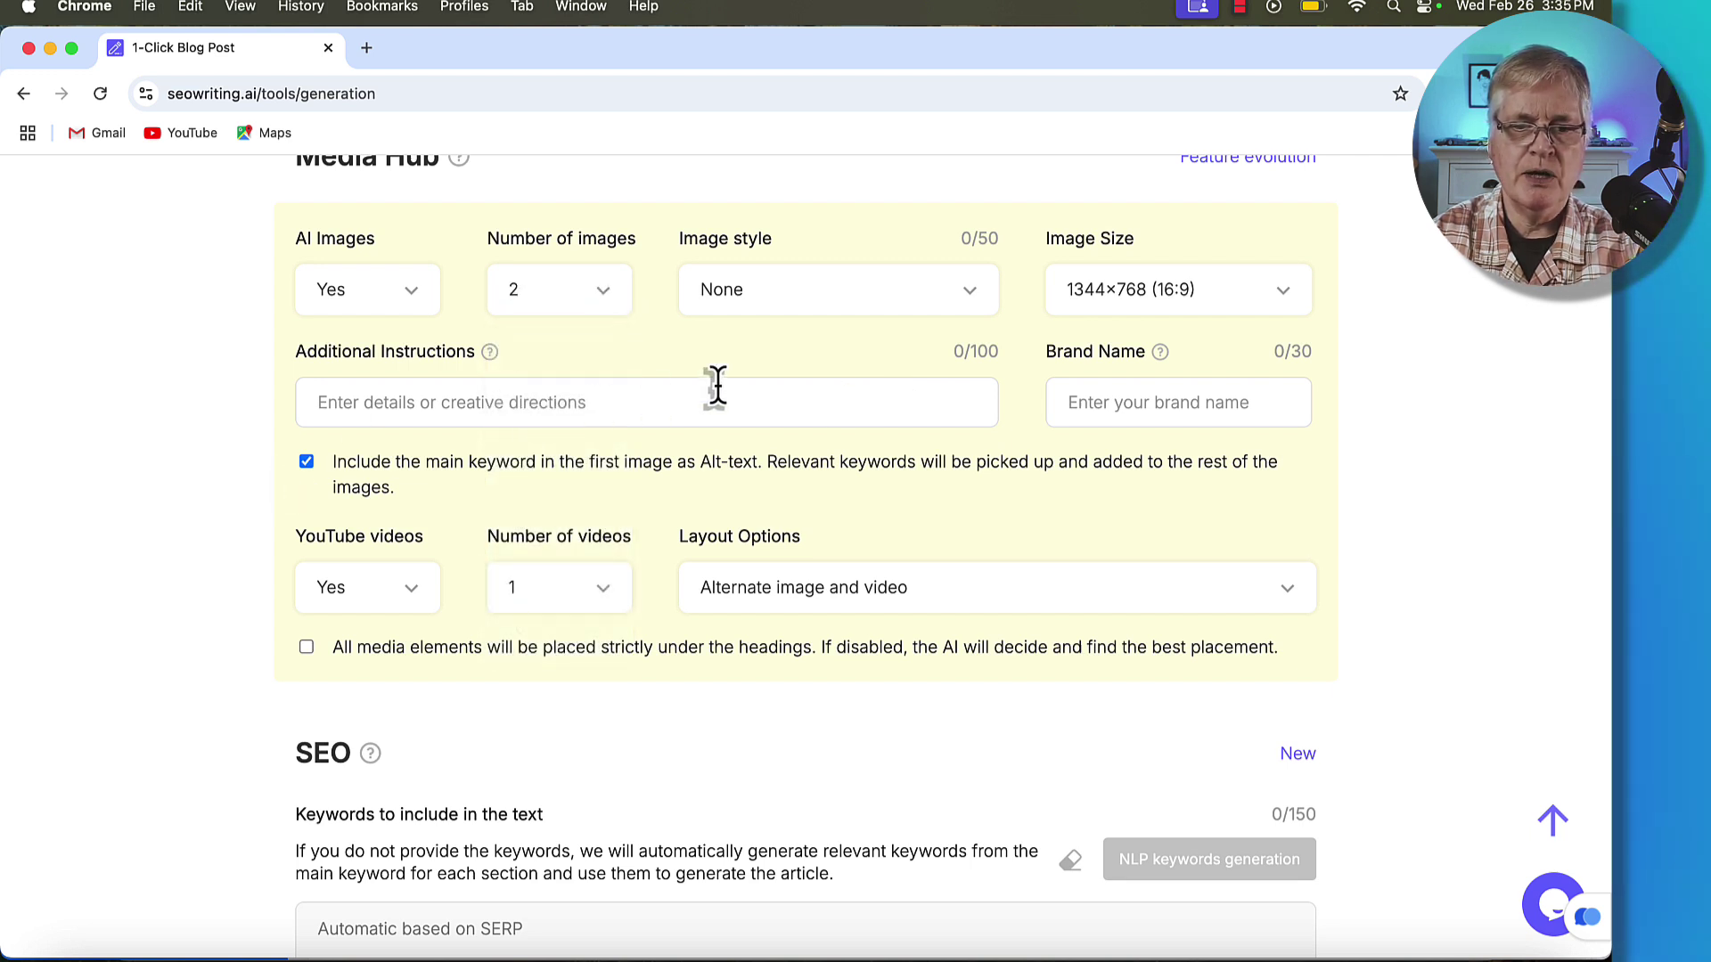
pyautogui.click(976, 296)
pyautogui.click(838, 410)
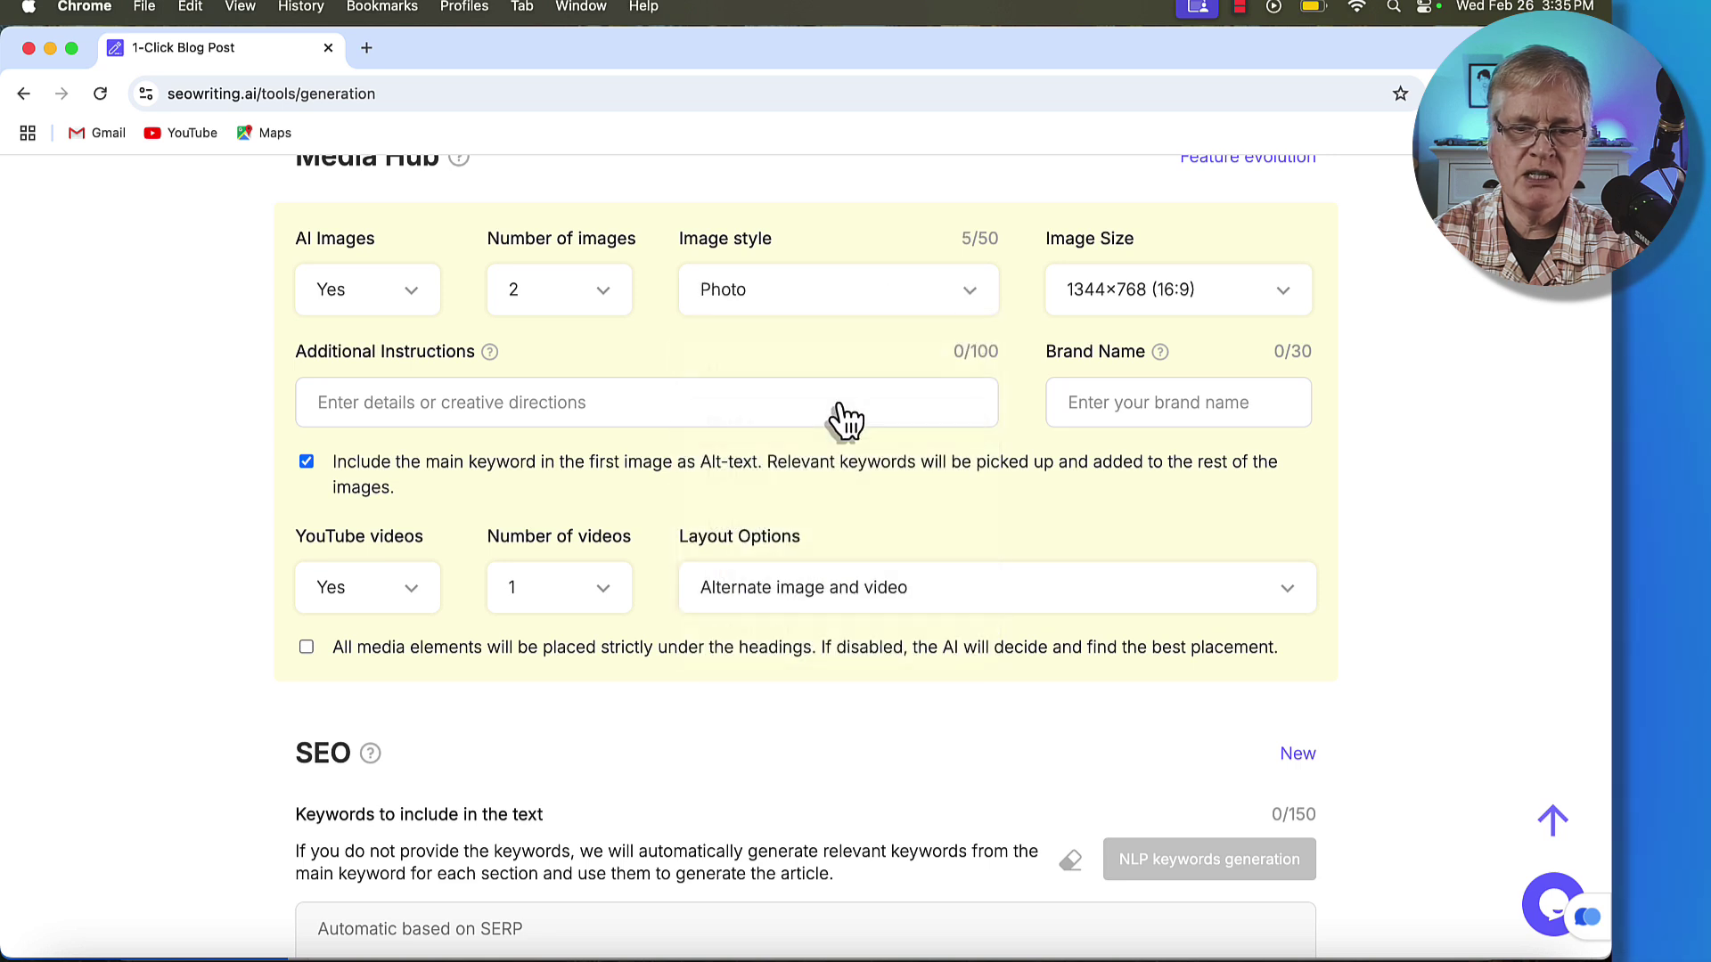
# Set YouTube videos to None.
pyautogui.click(417, 595)
pyautogui.click(388, 664)
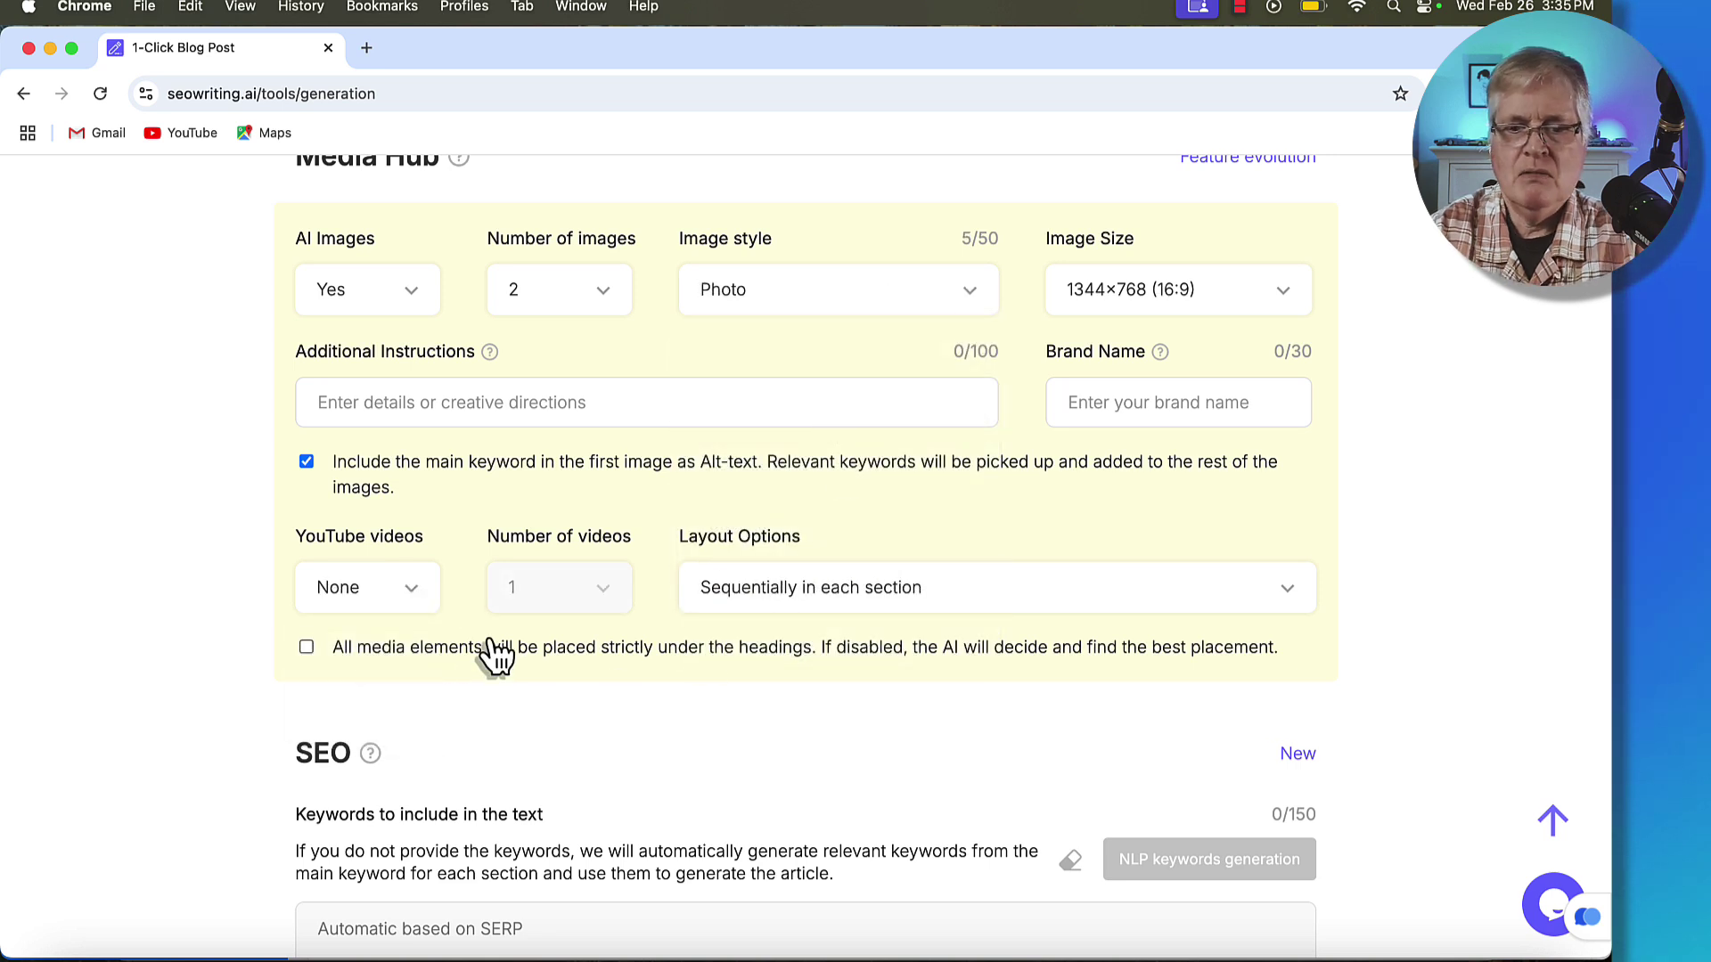
pyautogui.scroll(-4, 496, 656)
pyautogui.scroll(8, 762, 543)
pyautogui.scroll(12, 765, 553)
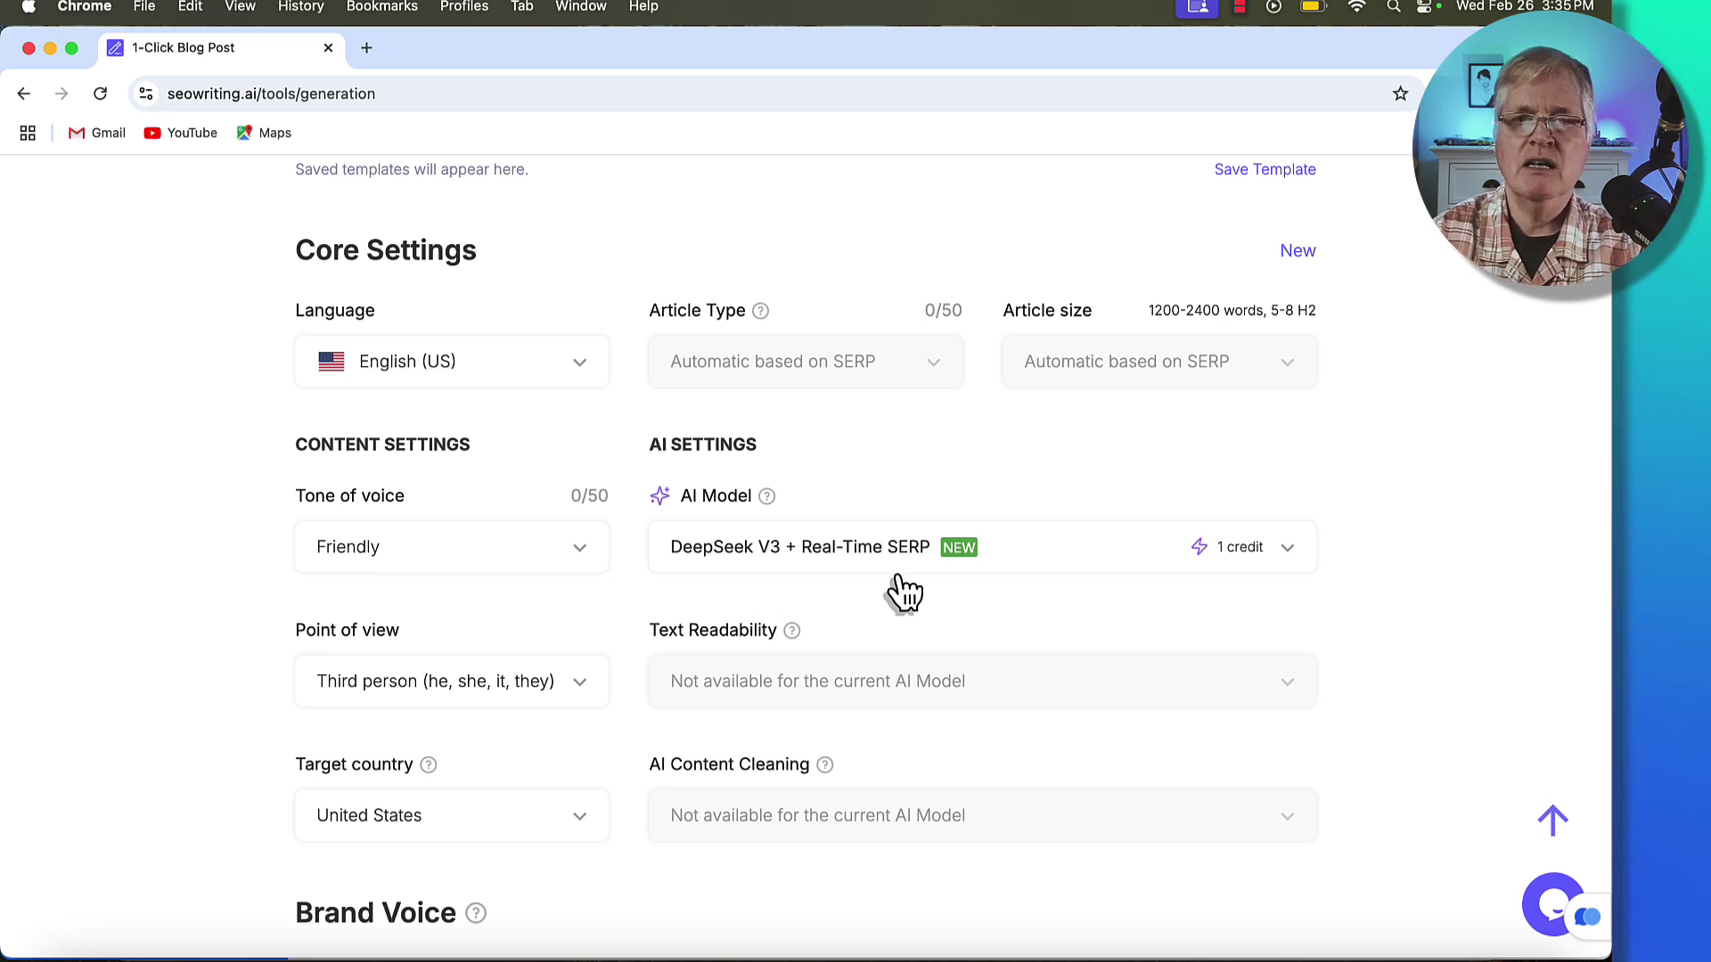
pyautogui.scroll(-19, 902, 590)
pyautogui.scroll(-4, 896, 580)
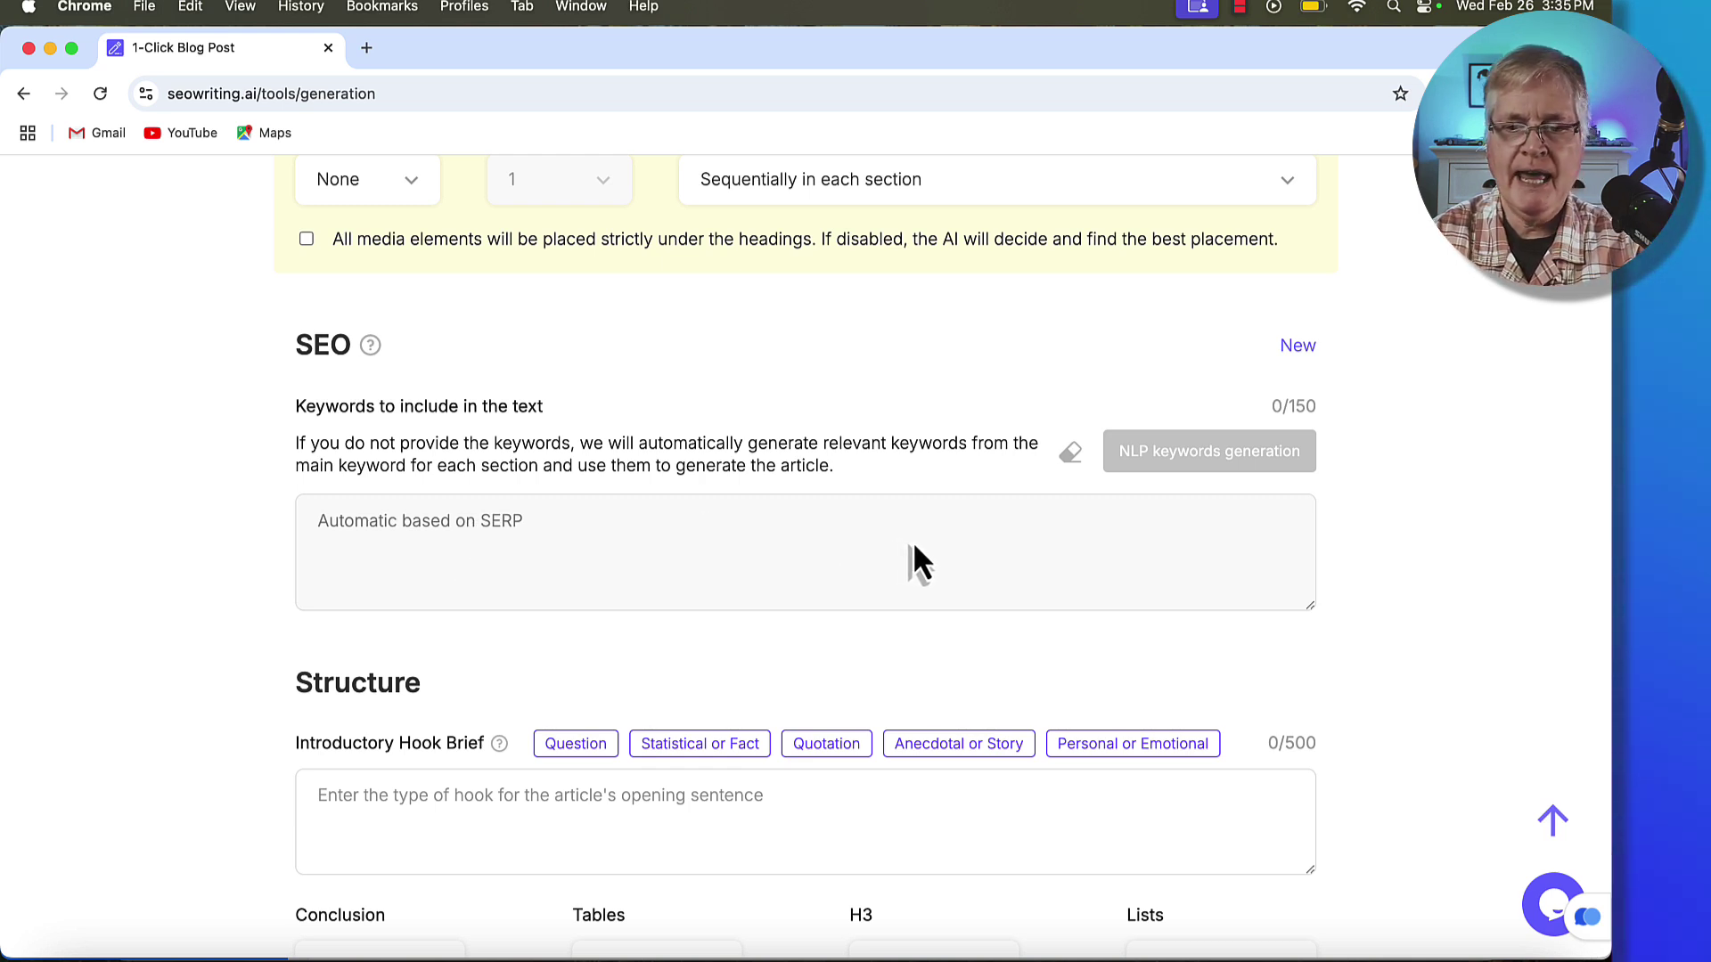
pyautogui.scroll(-1, 914, 548)
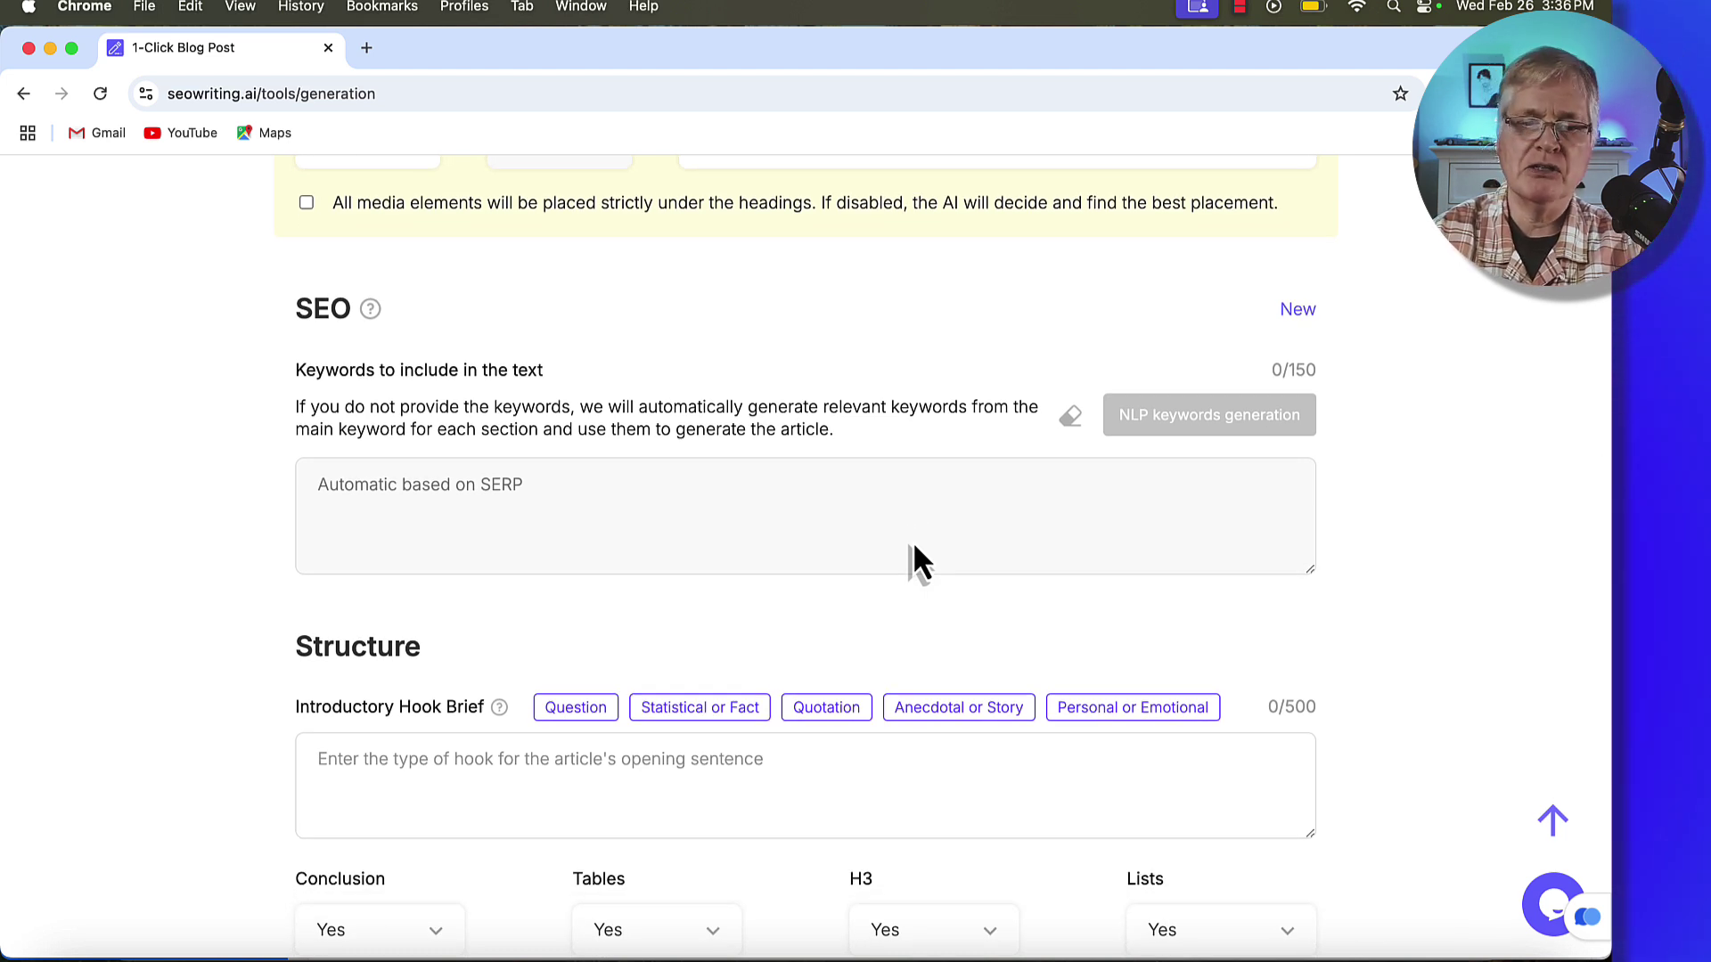
# Replace the introductory hook brief with the pasted one-vehicle question hook.
pyautogui.scroll(-5, 914, 547)
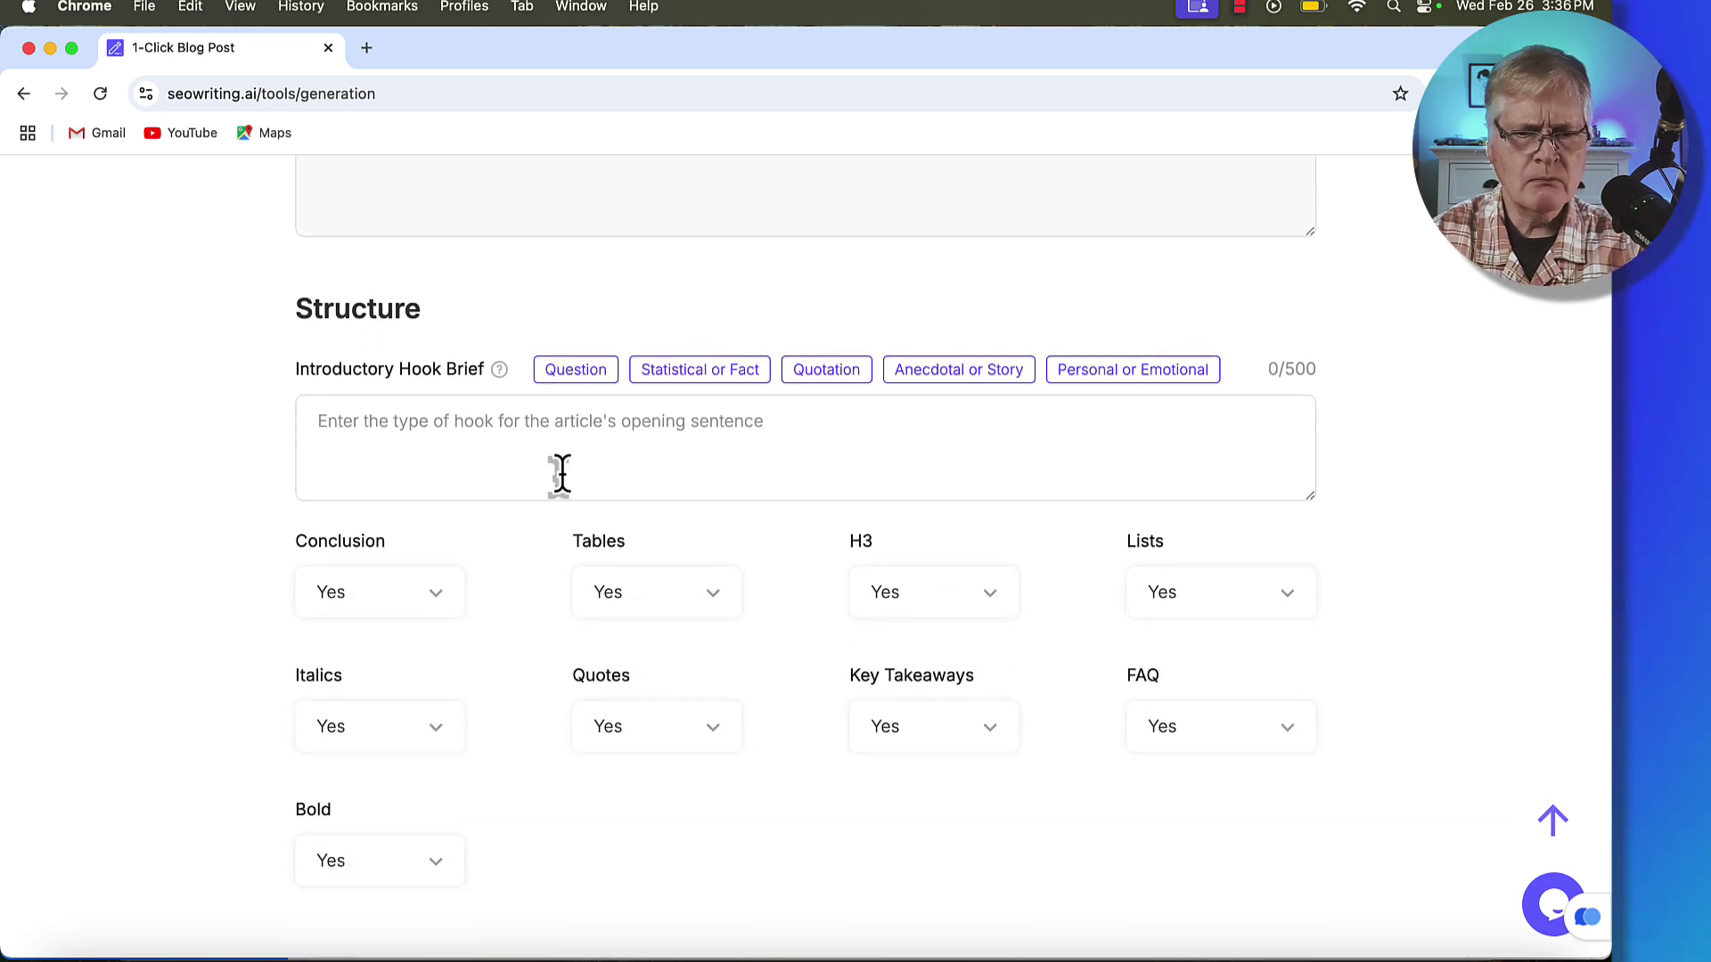
pyautogui.click(581, 374)
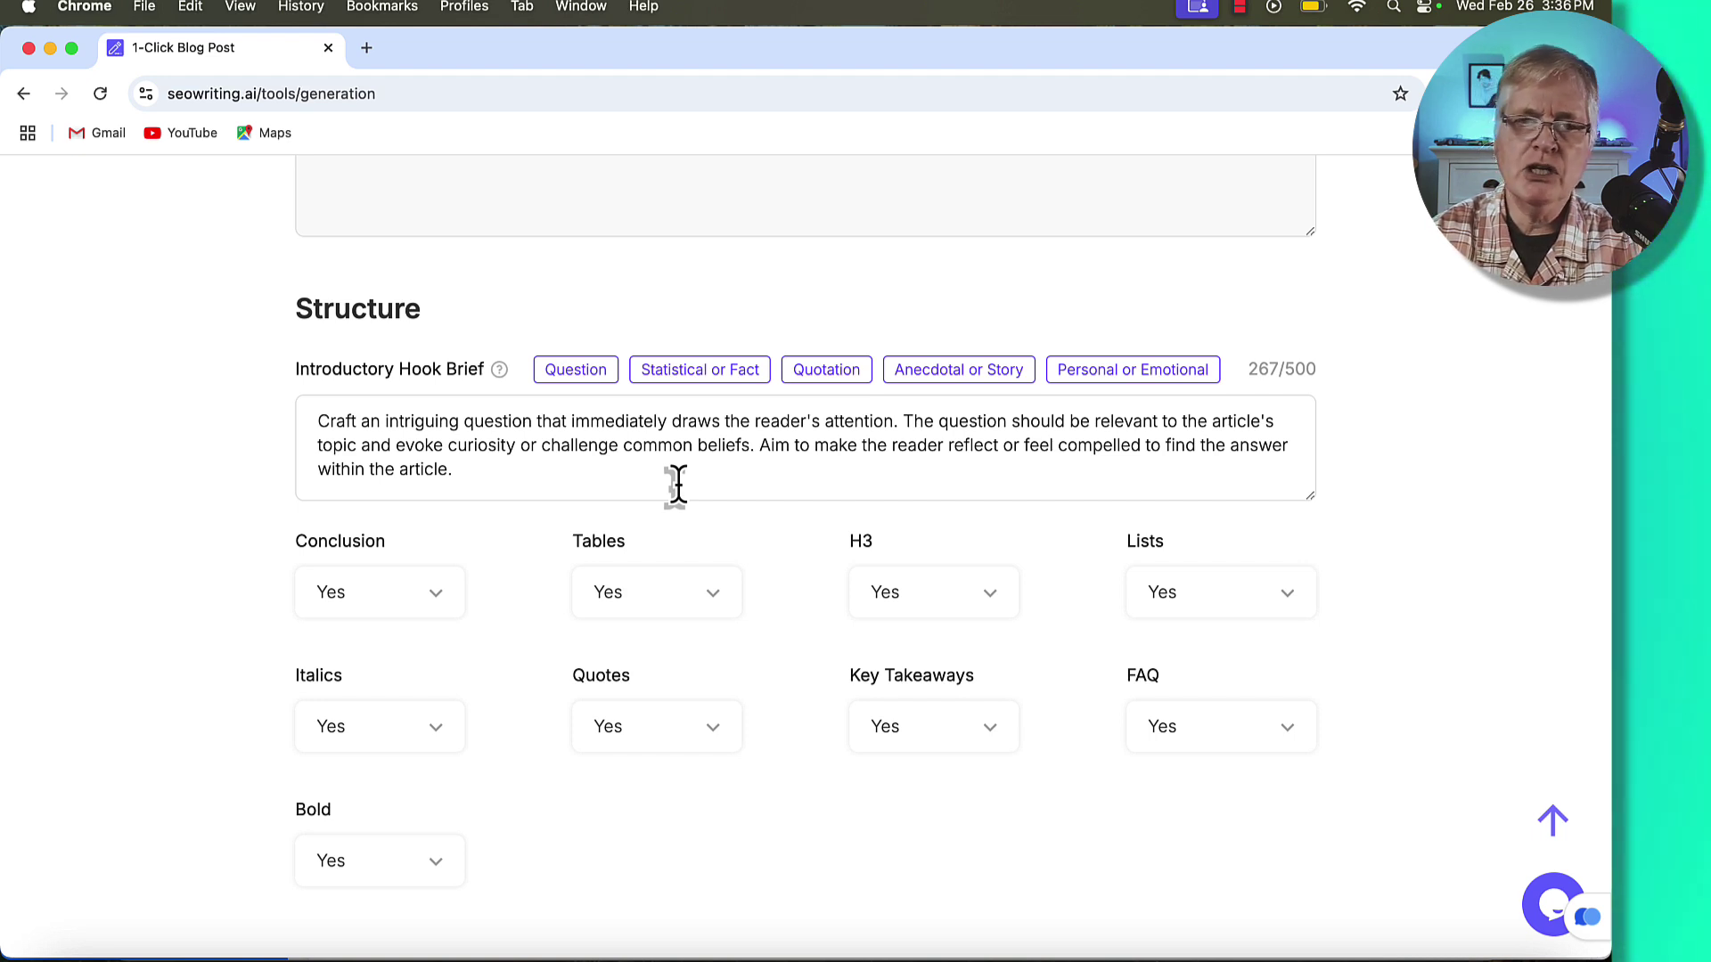
pyautogui.click(318, 419)
pyautogui.press('super+a')
pyautogui.write("Does having only one vehicle in retirment make sense. Let's look at the pros and cons.")
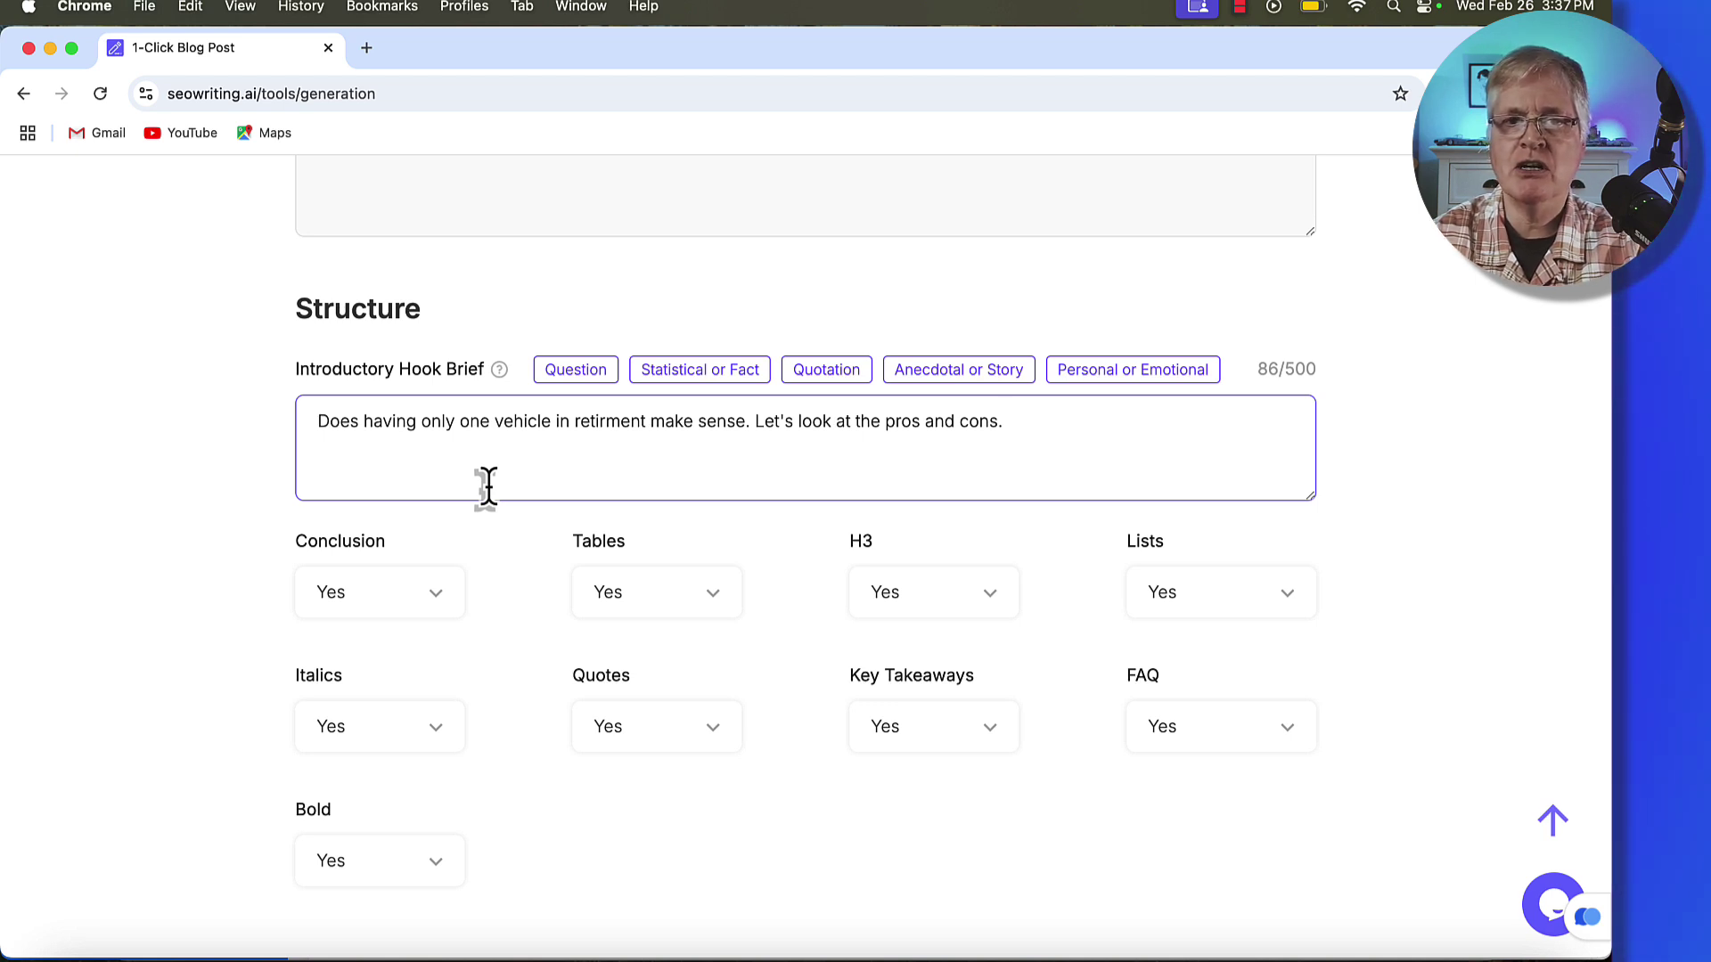
pyautogui.scroll(-2, 488, 488)
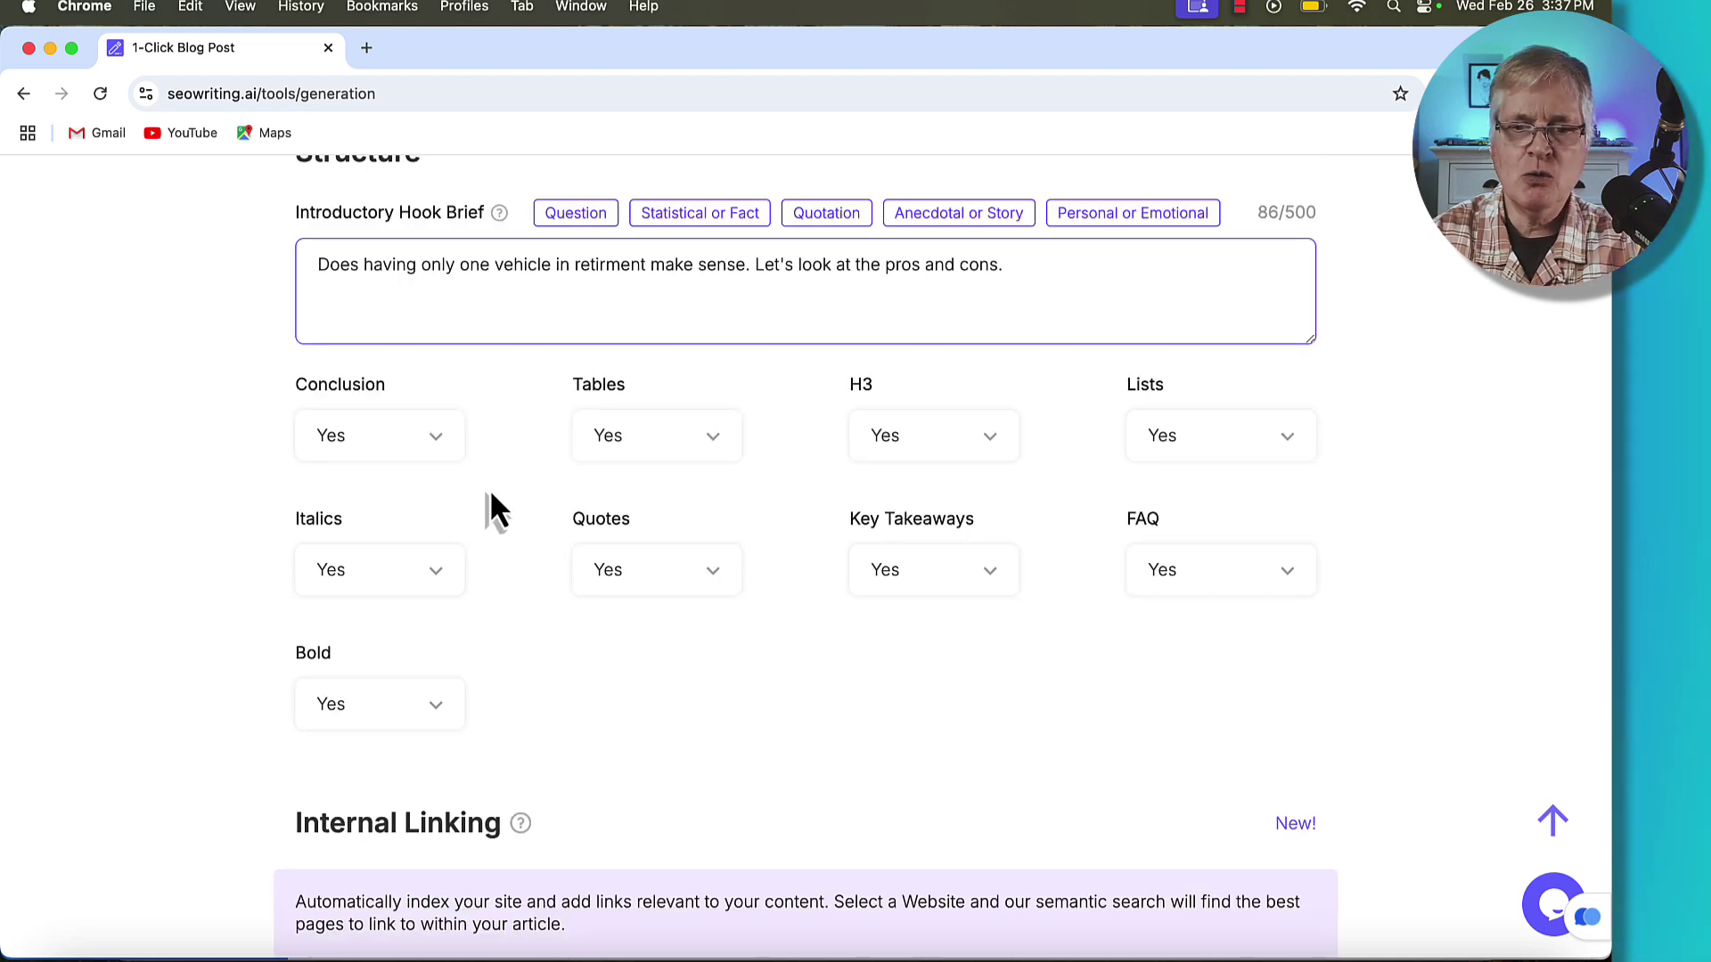
pyautogui.scroll(-2, 490, 495)
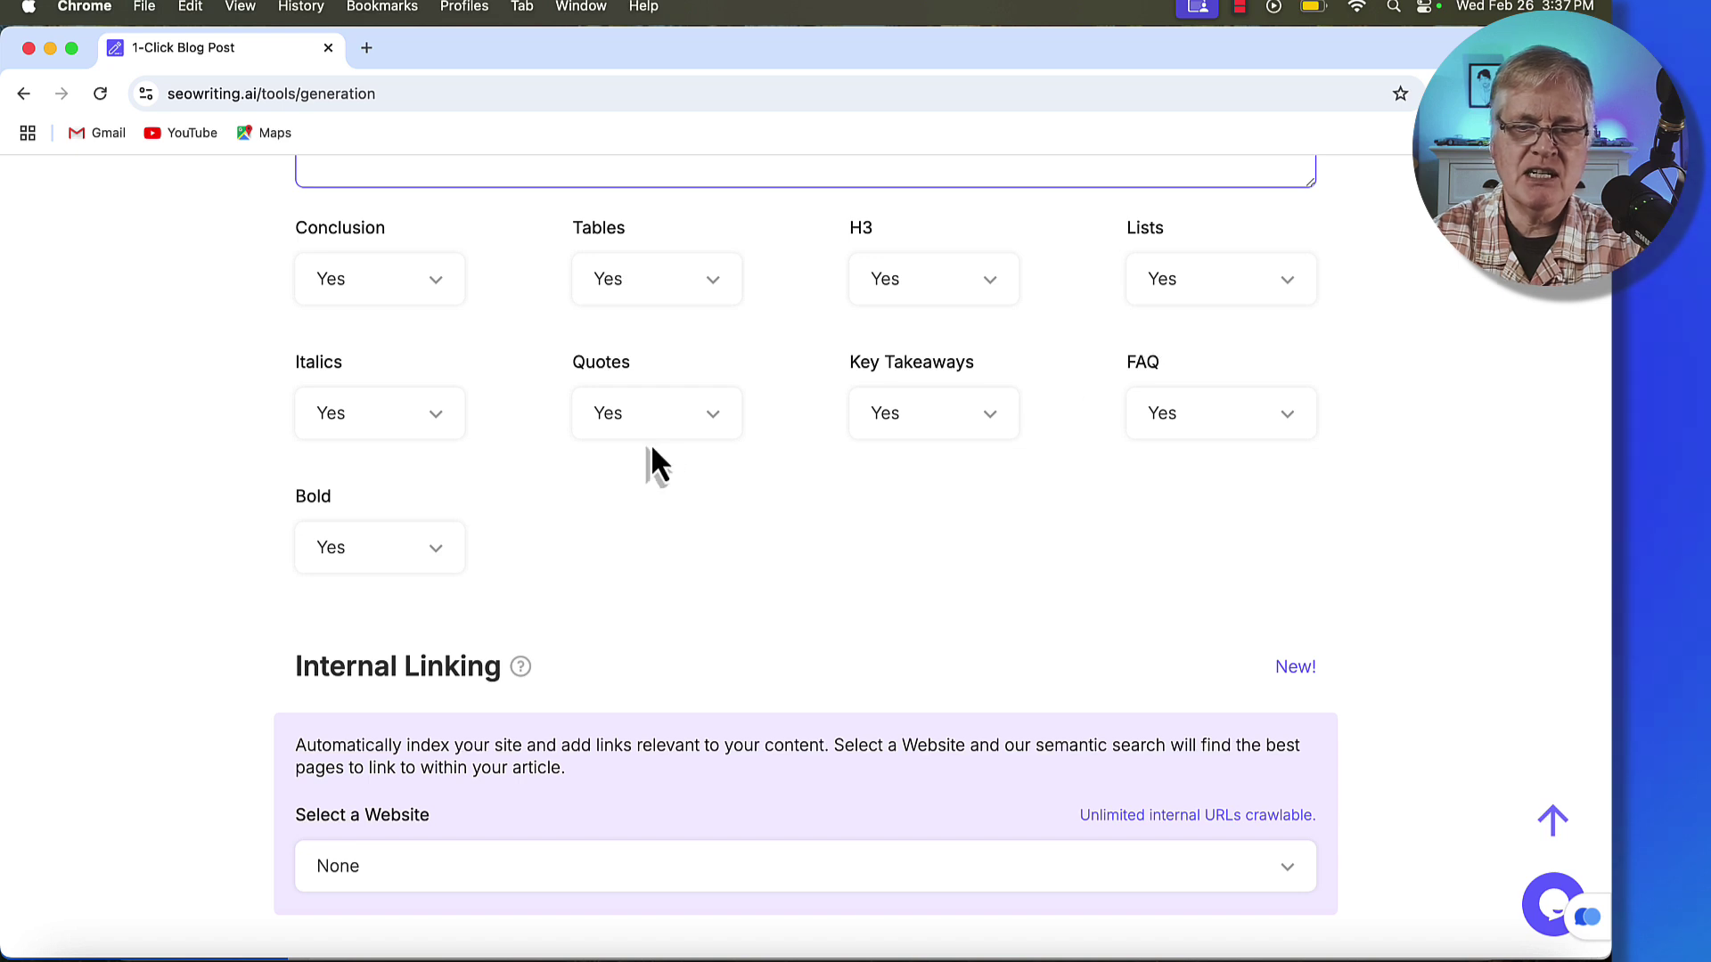
# Set both Key Takeaways and FAQ to No.
pyautogui.click(995, 421)
pyautogui.click(943, 487)
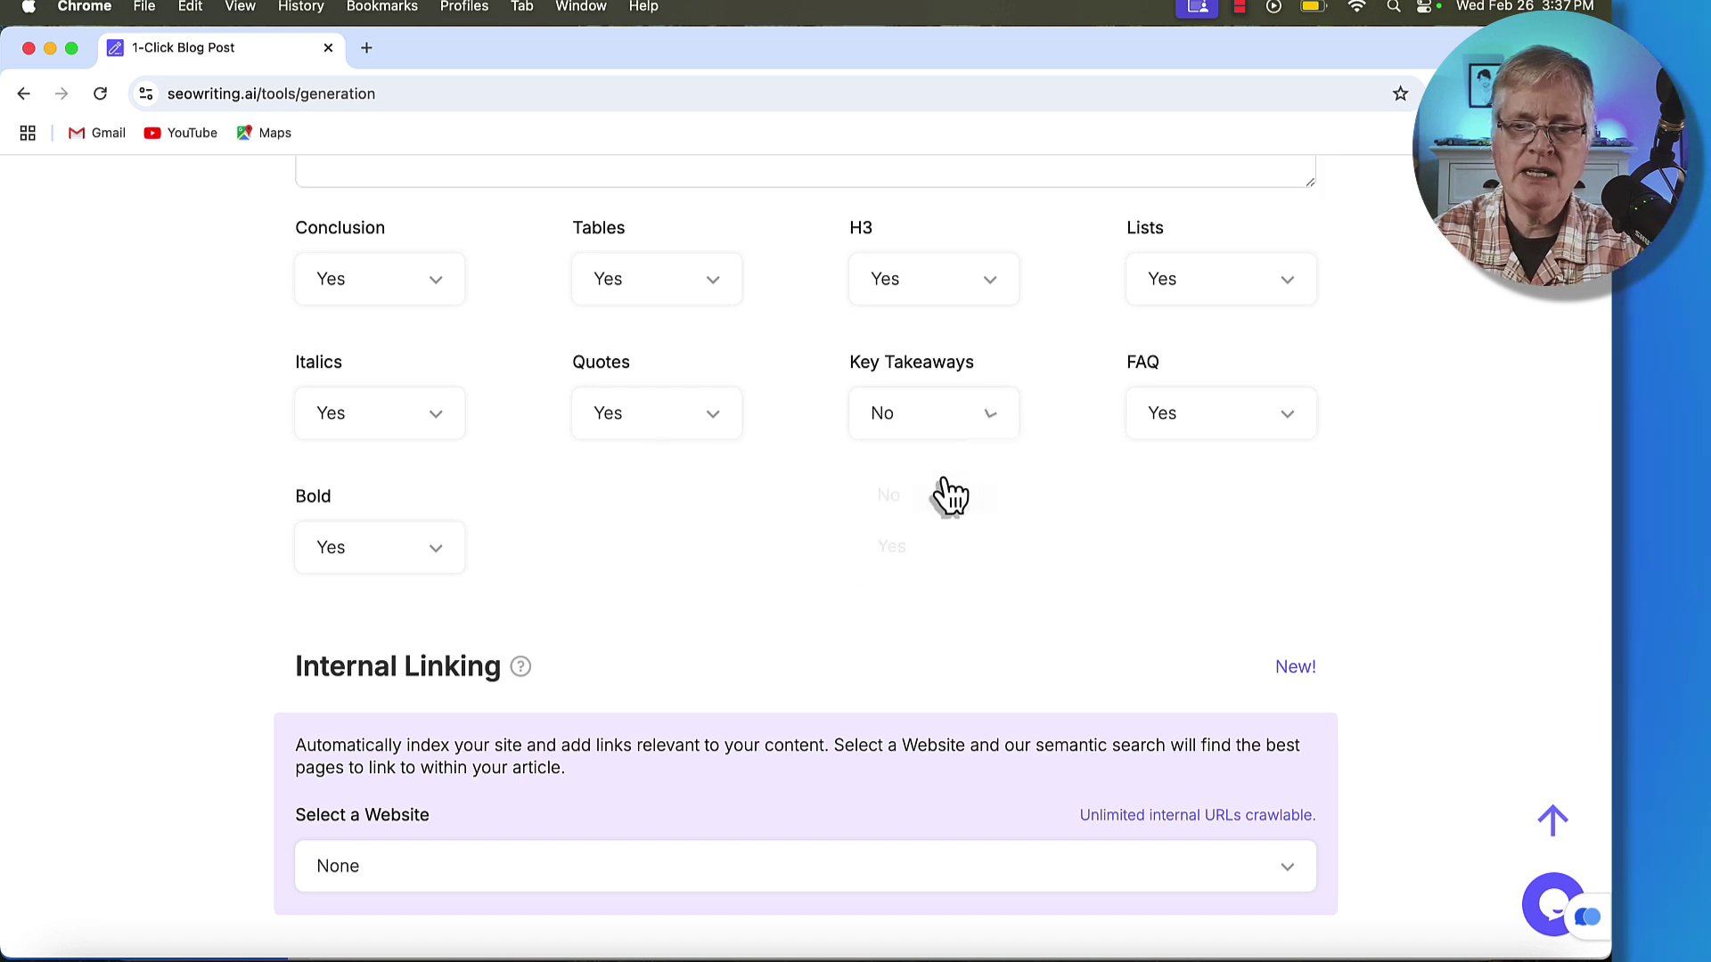
pyautogui.click(1256, 440)
pyautogui.click(1205, 491)
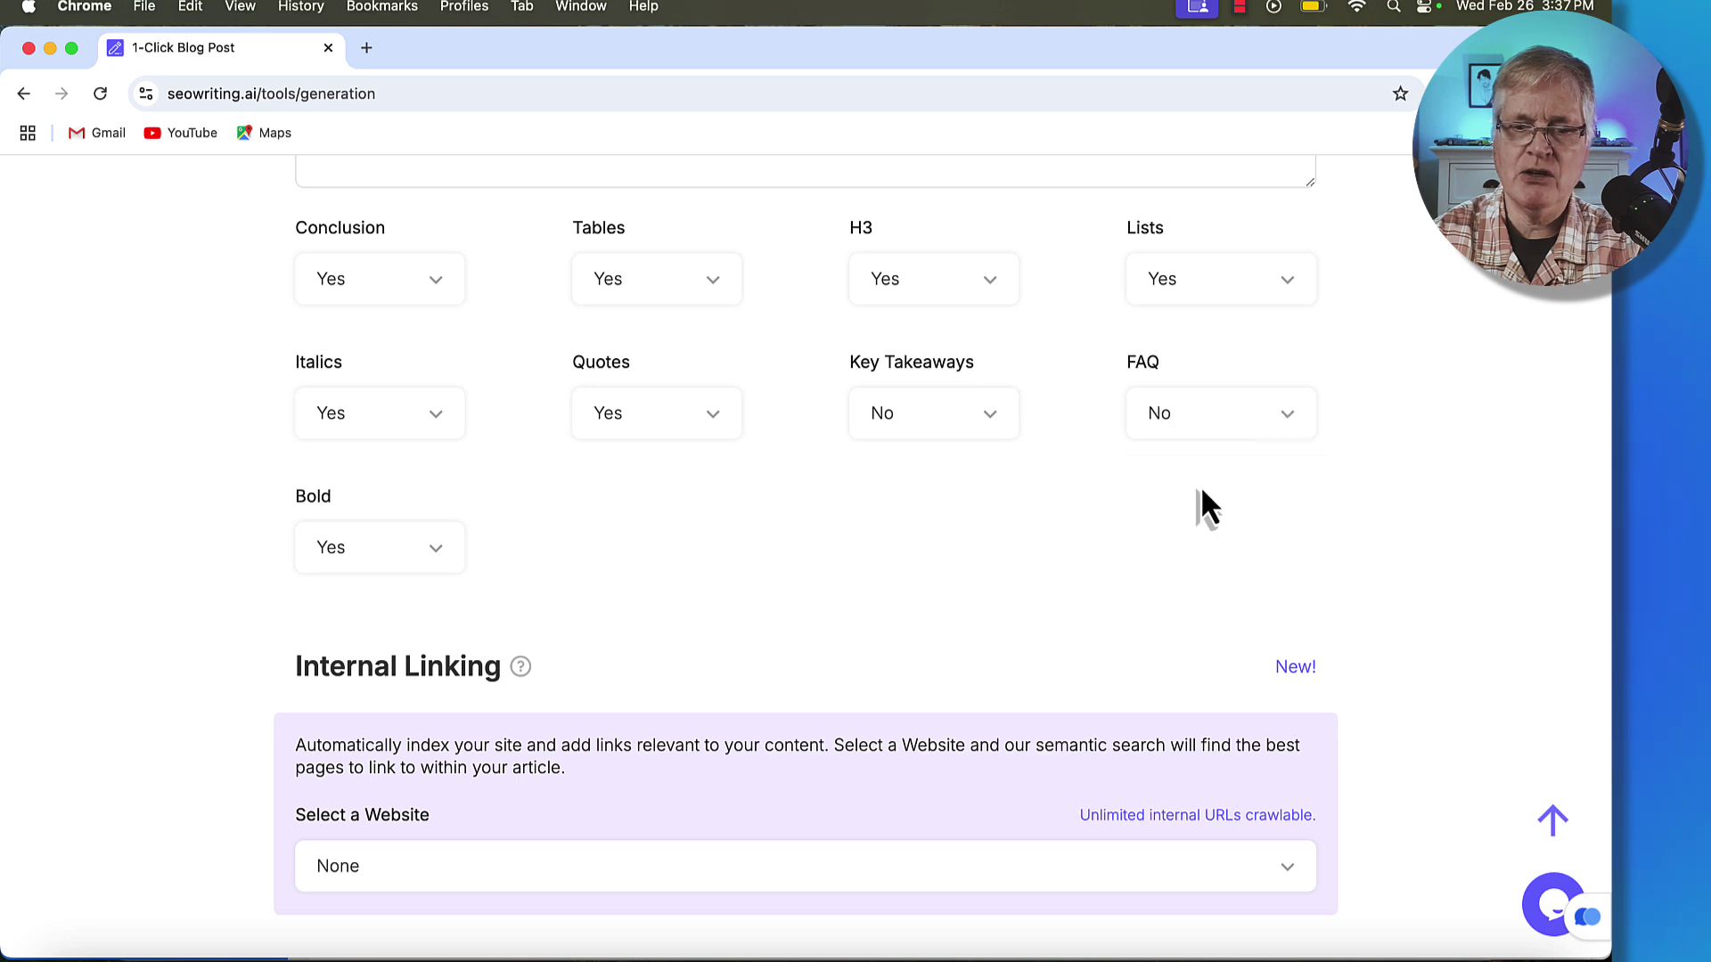
# Set the External Linking link type to Automatic.
pyautogui.scroll(-3, 863, 573)
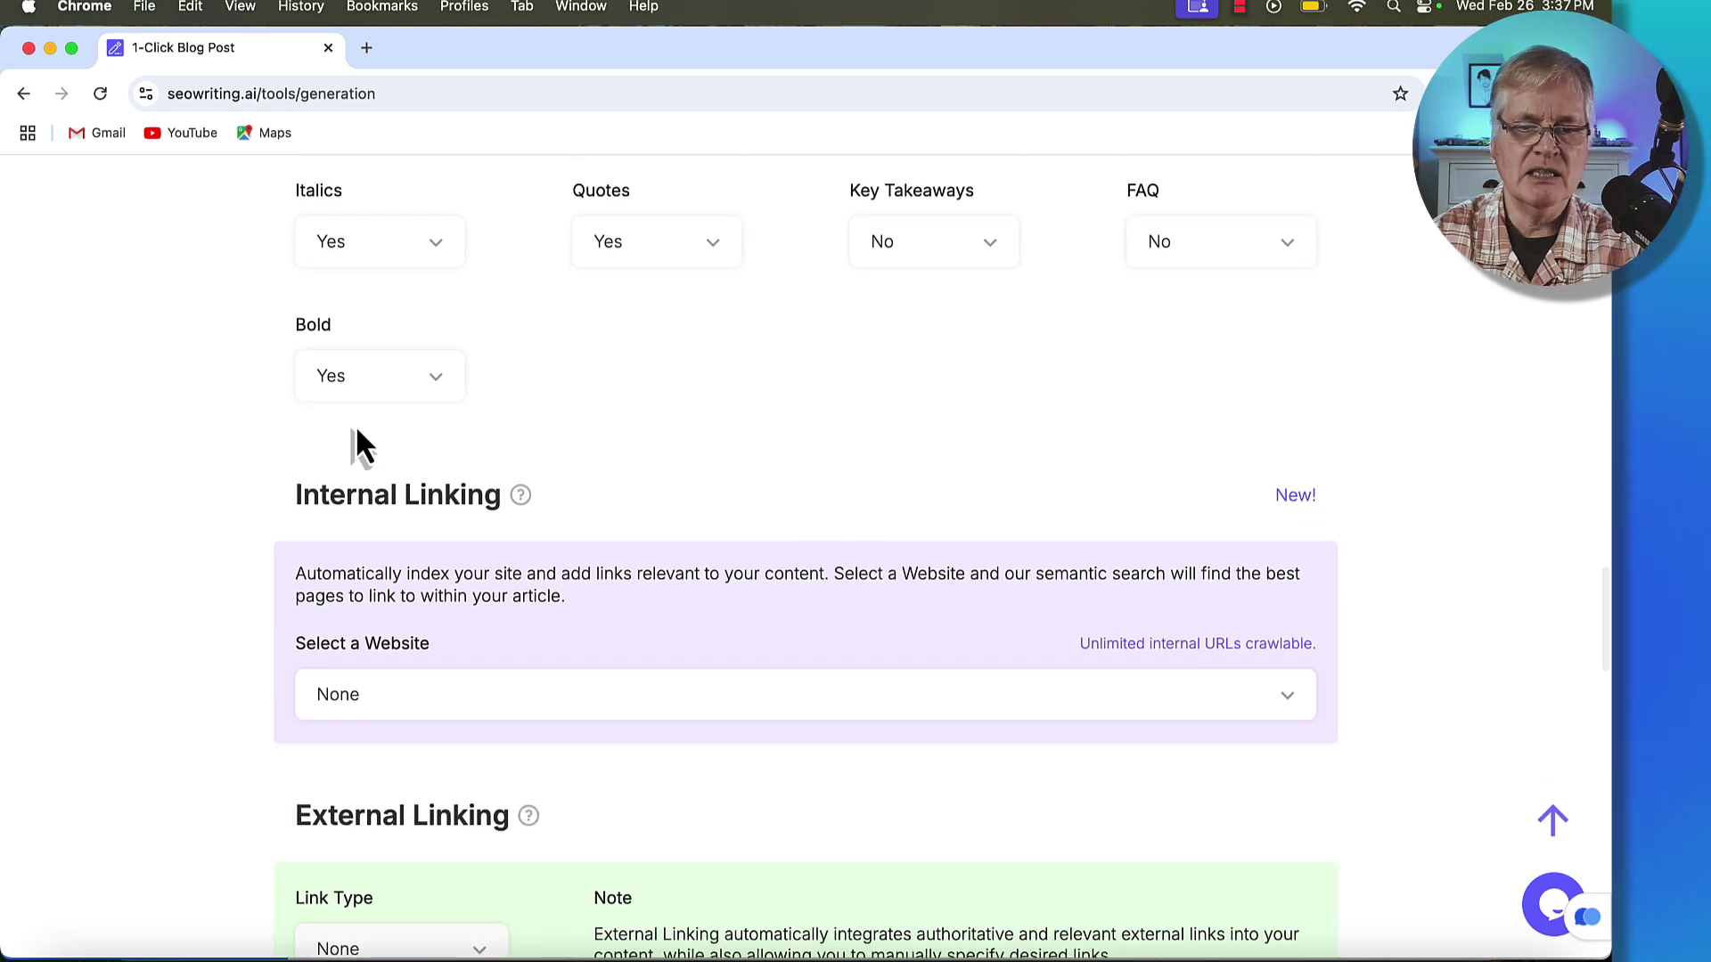
pyautogui.scroll(-5, 1232, 424)
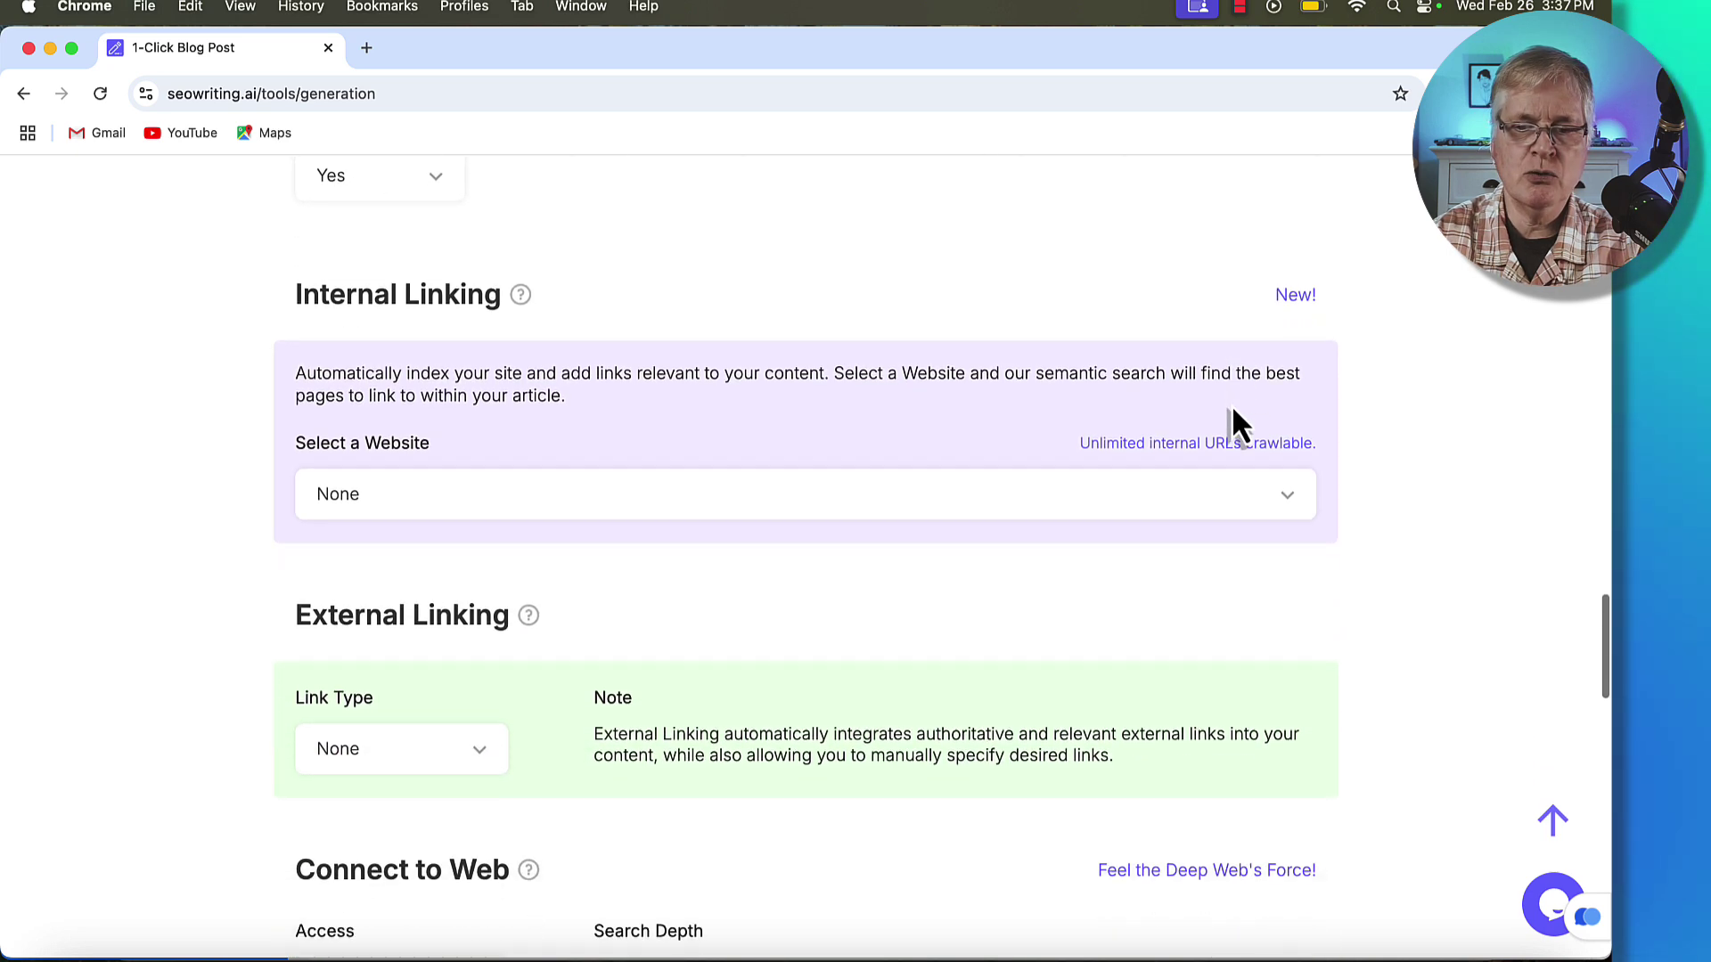
pyautogui.scroll(-1, 1233, 412)
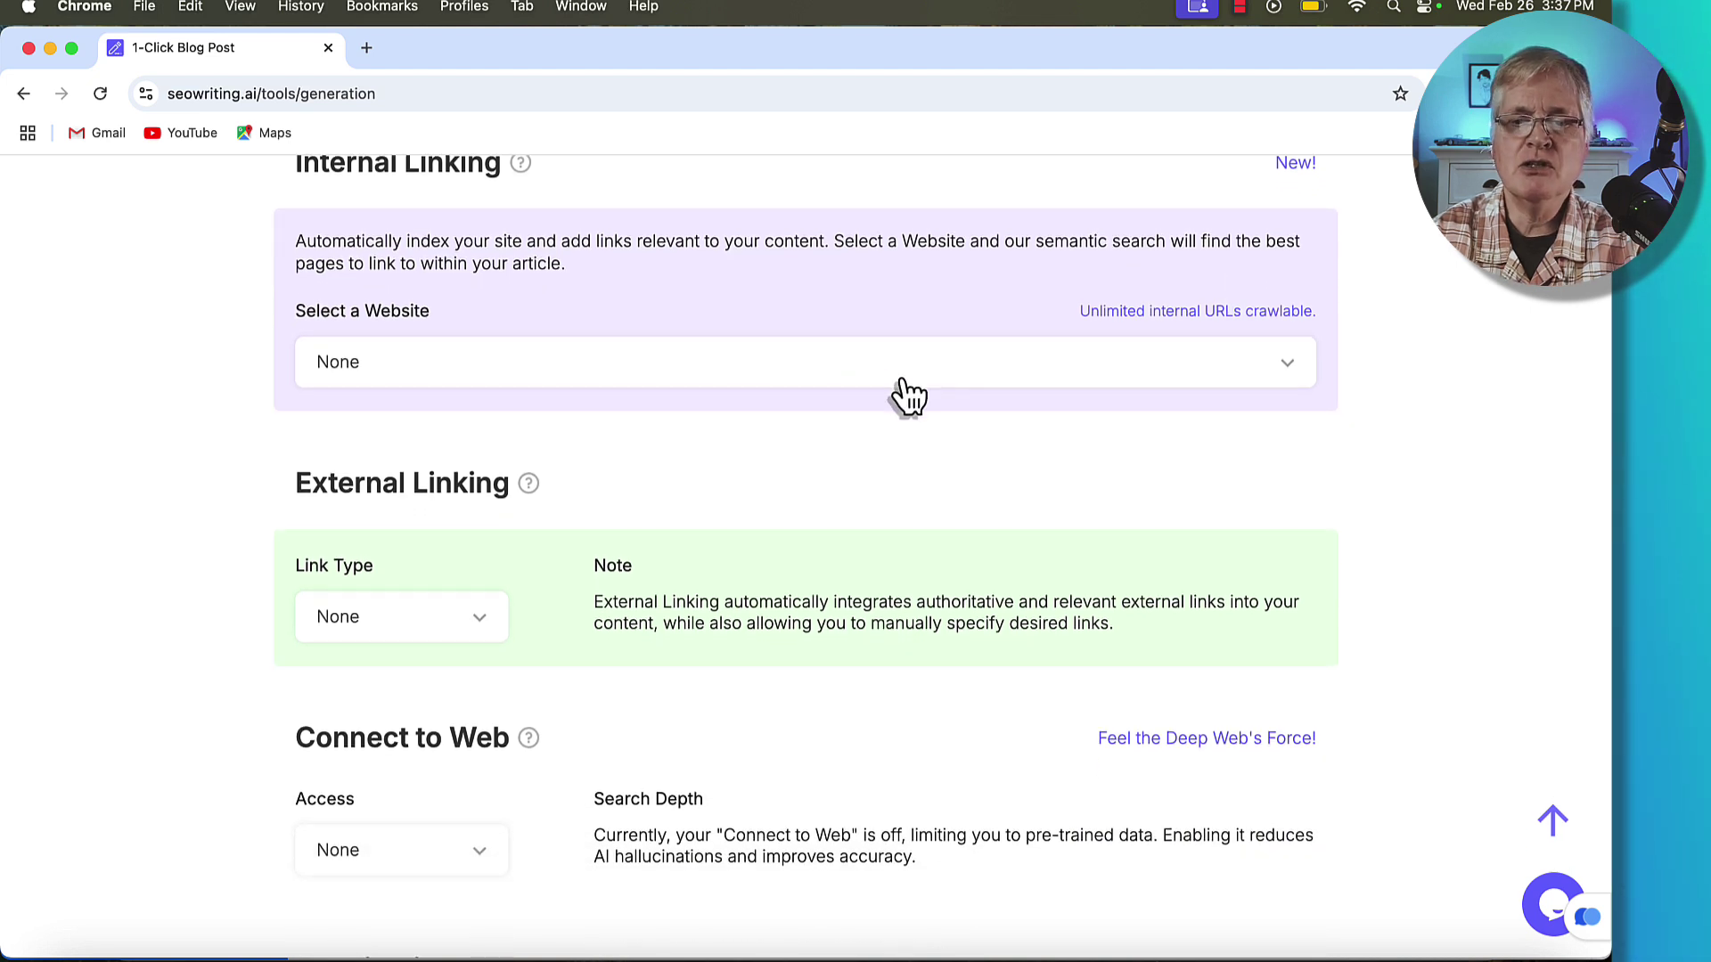
pyautogui.scroll(-3, 943, 396)
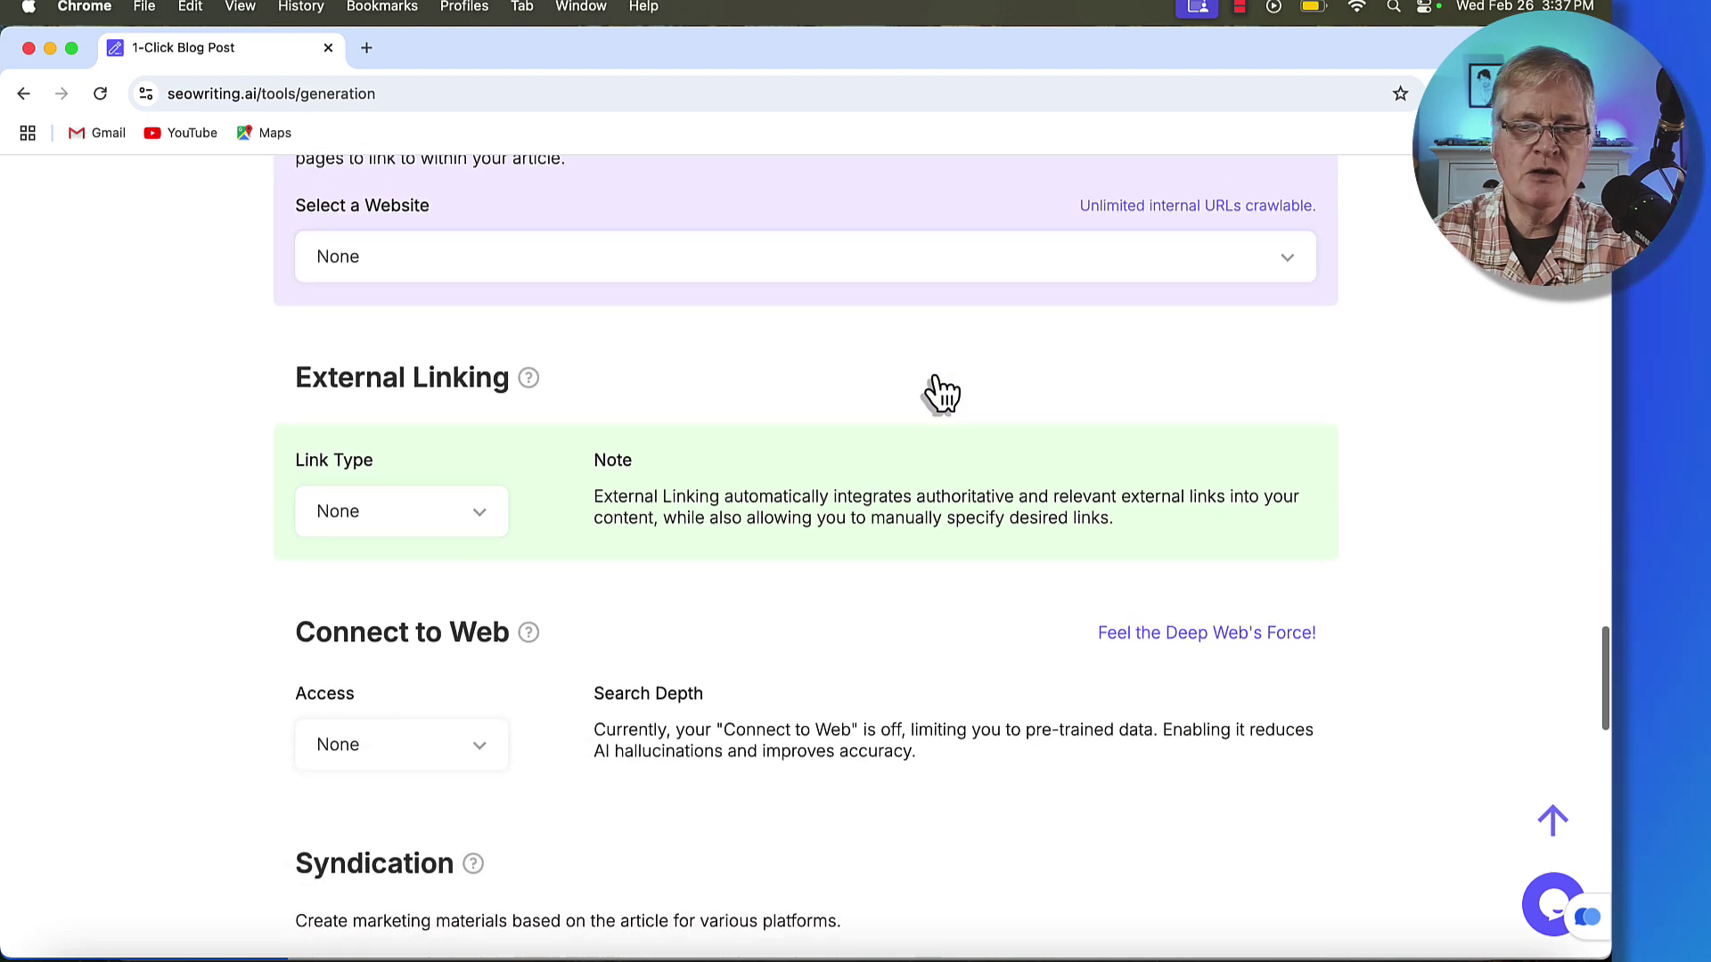
pyautogui.scroll(-4, 938, 398)
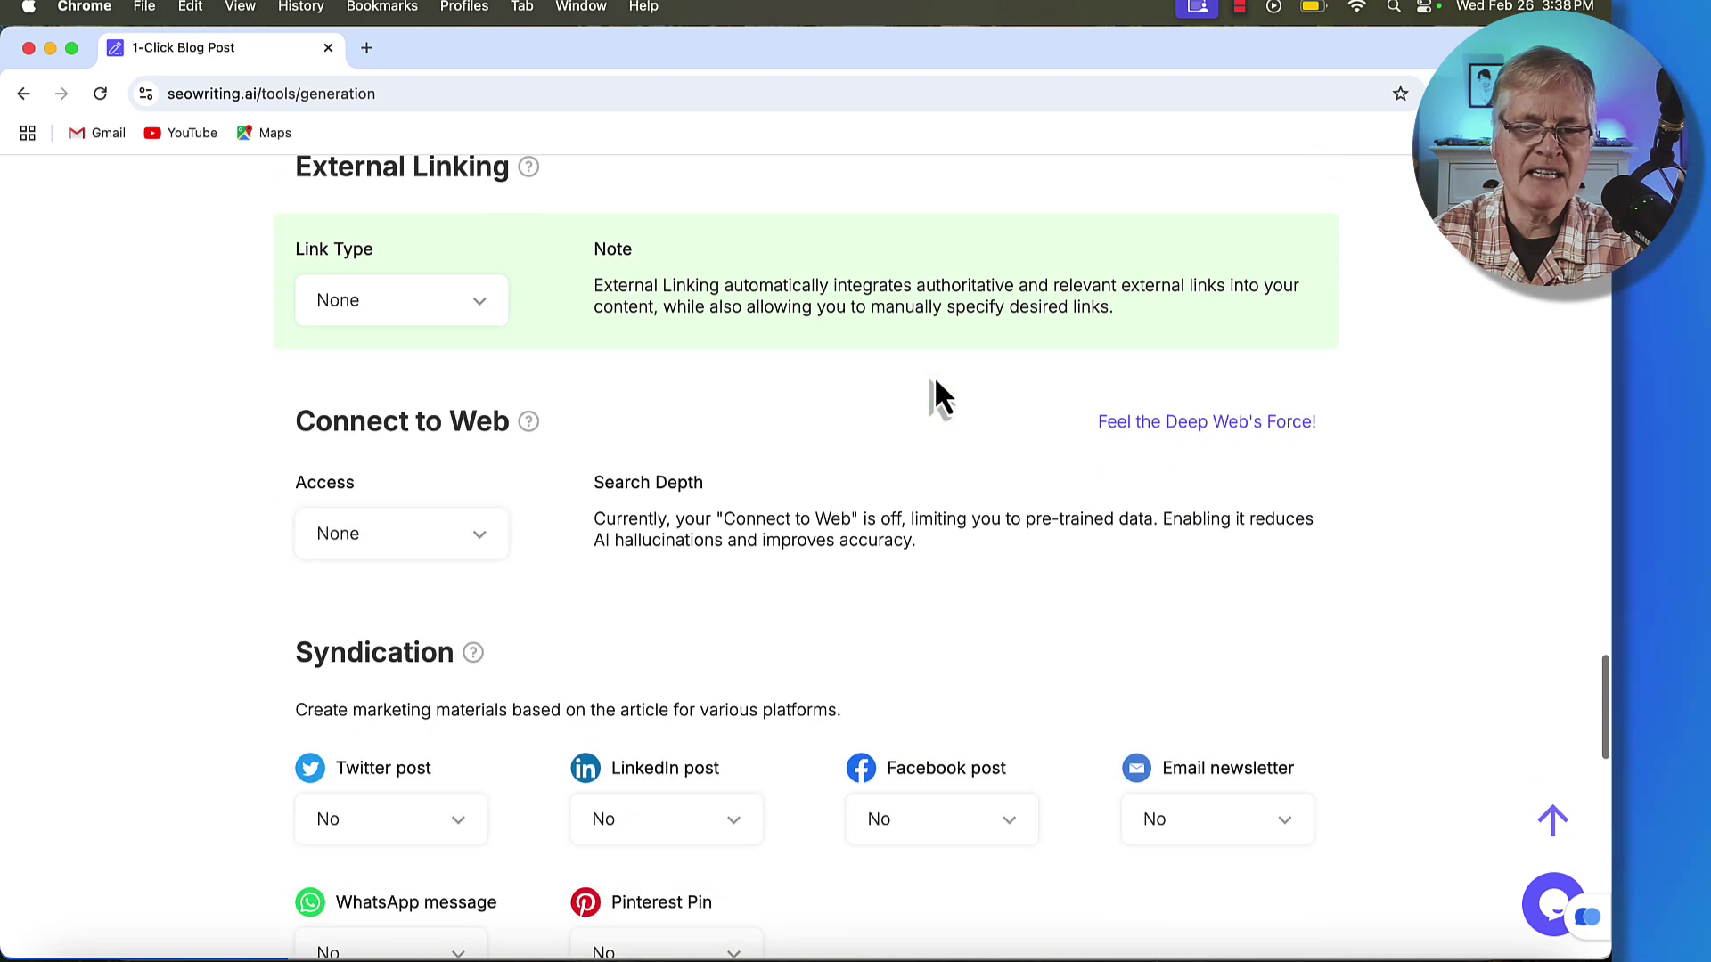
pyautogui.click(481, 316)
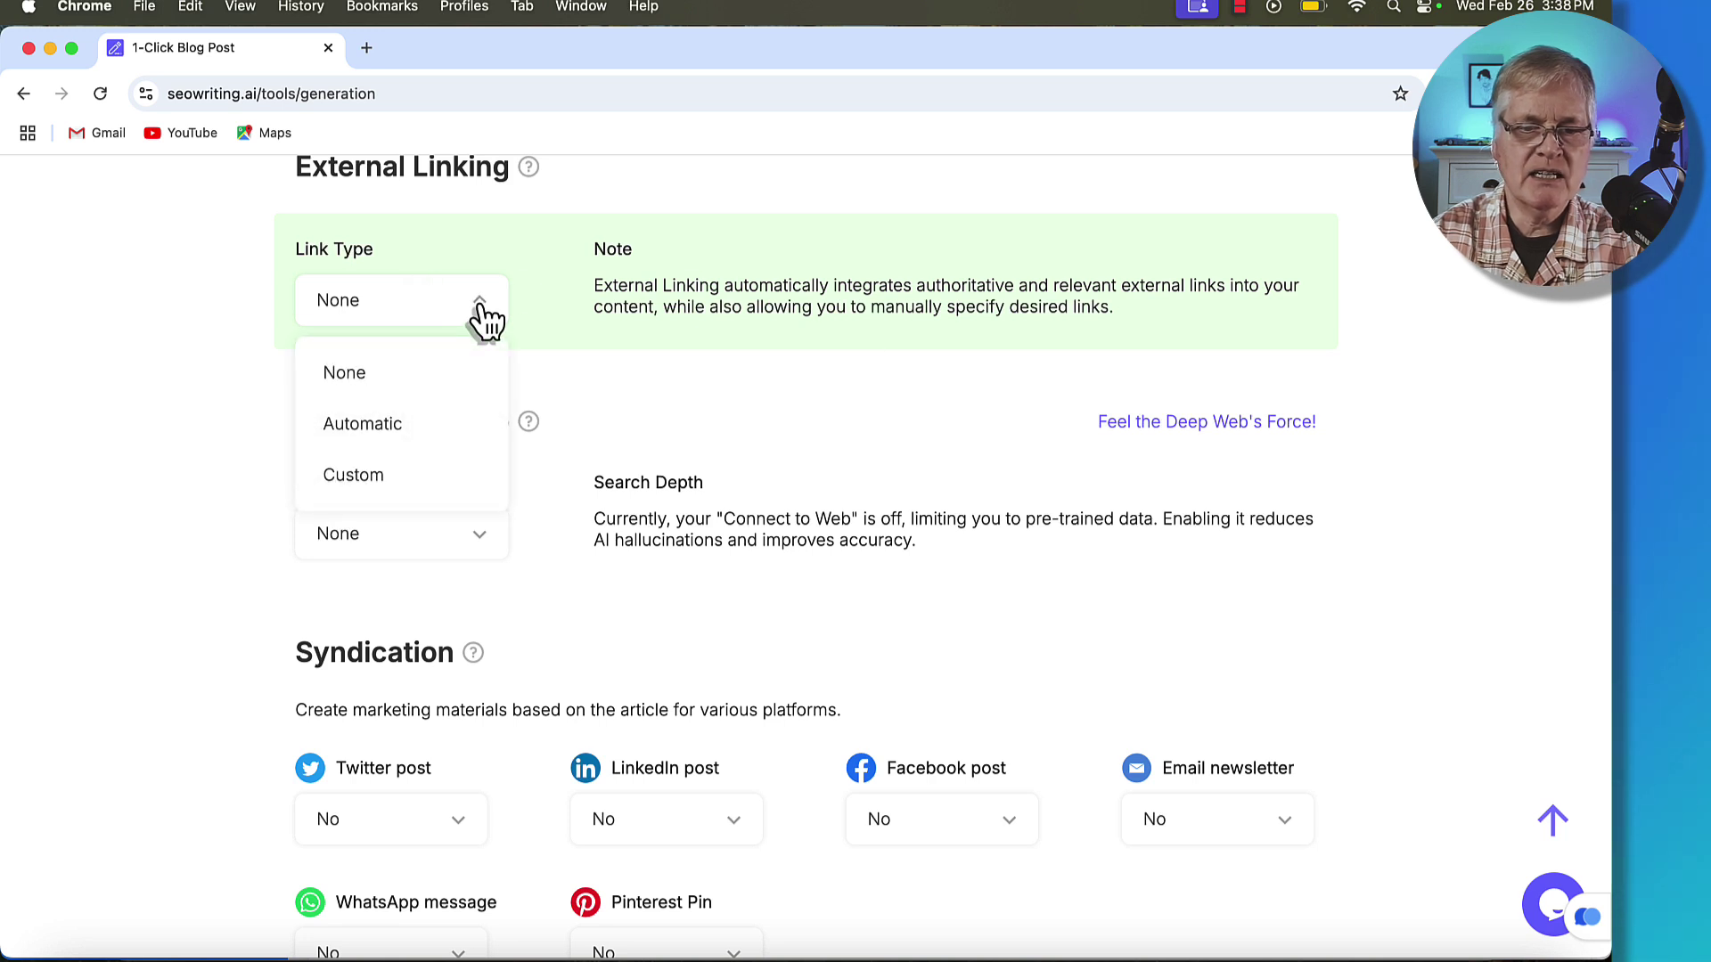
pyautogui.click(427, 426)
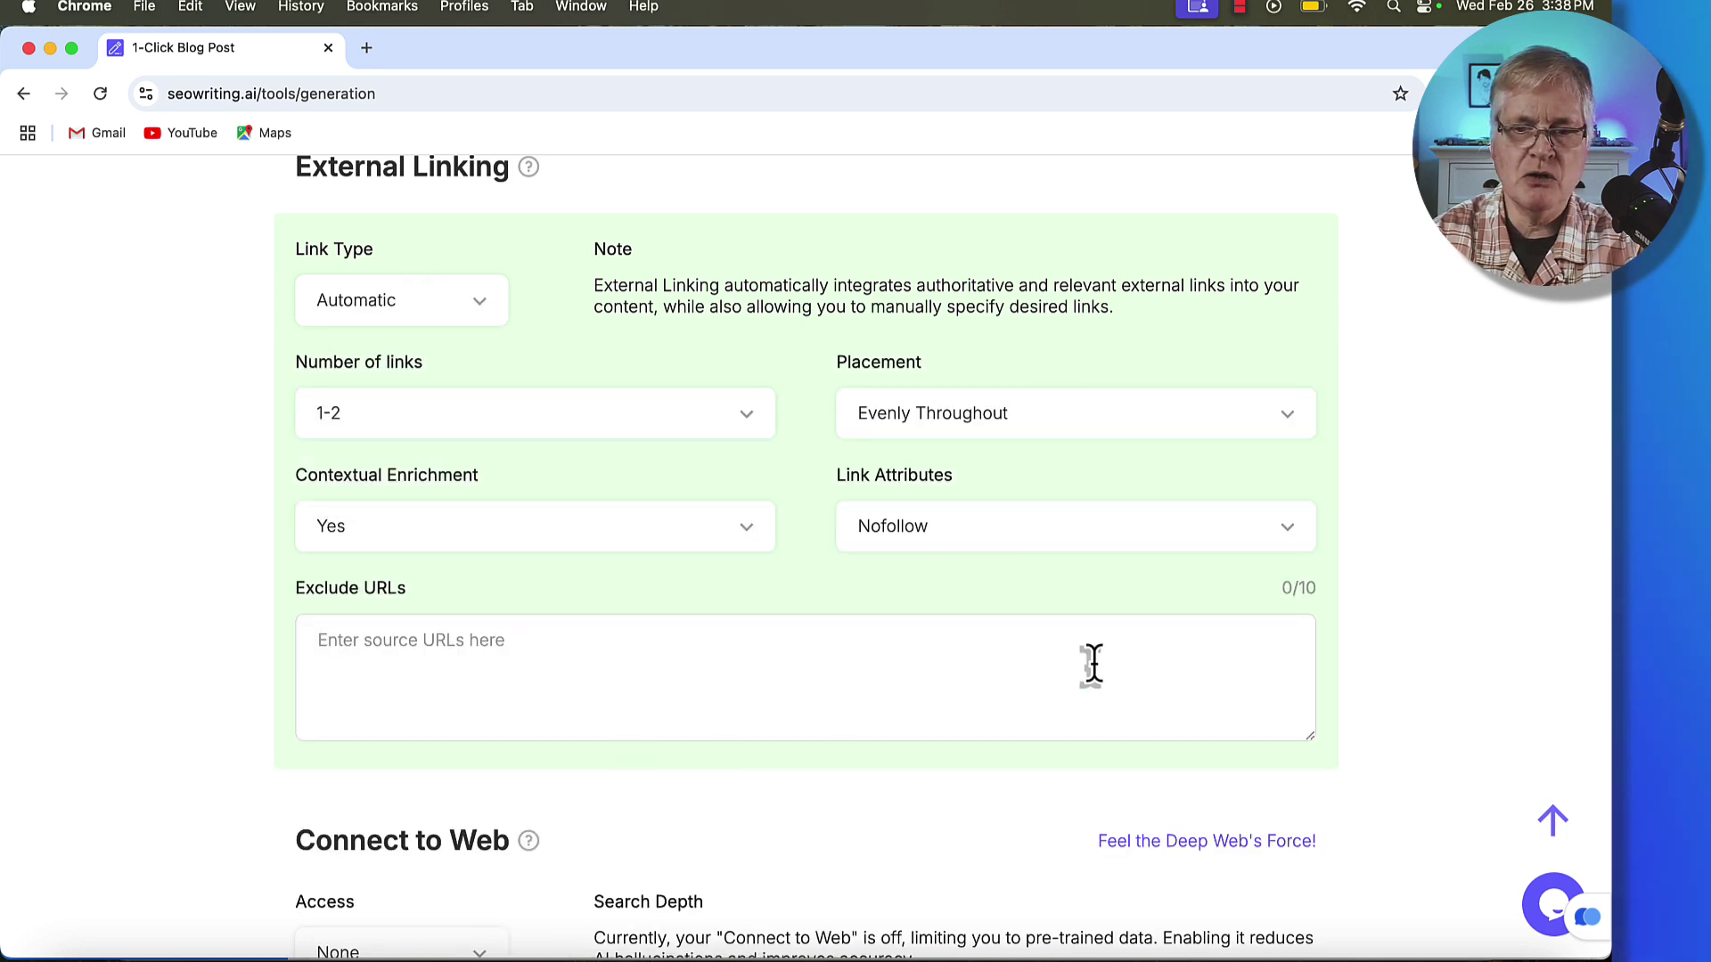
# Set Connect to Web Access to Yes so the article uses real-time web search.
pyautogui.scroll(-1, 1096, 661)
pyautogui.scroll(-5, 1096, 661)
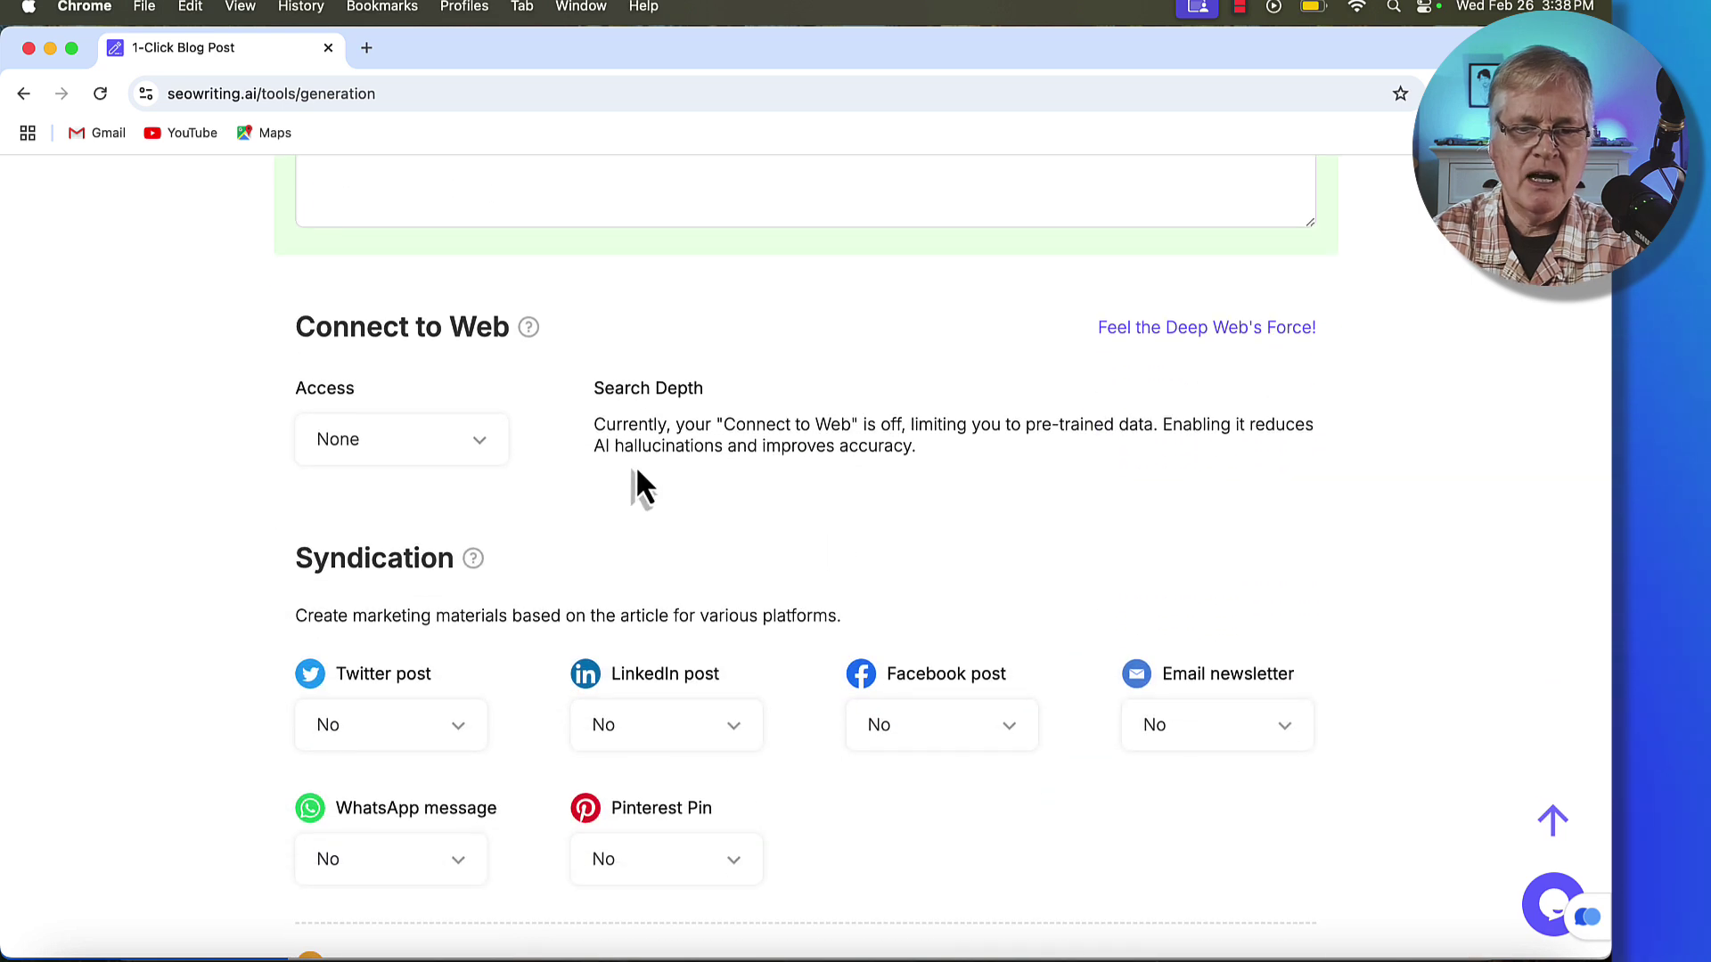
pyautogui.click(475, 453)
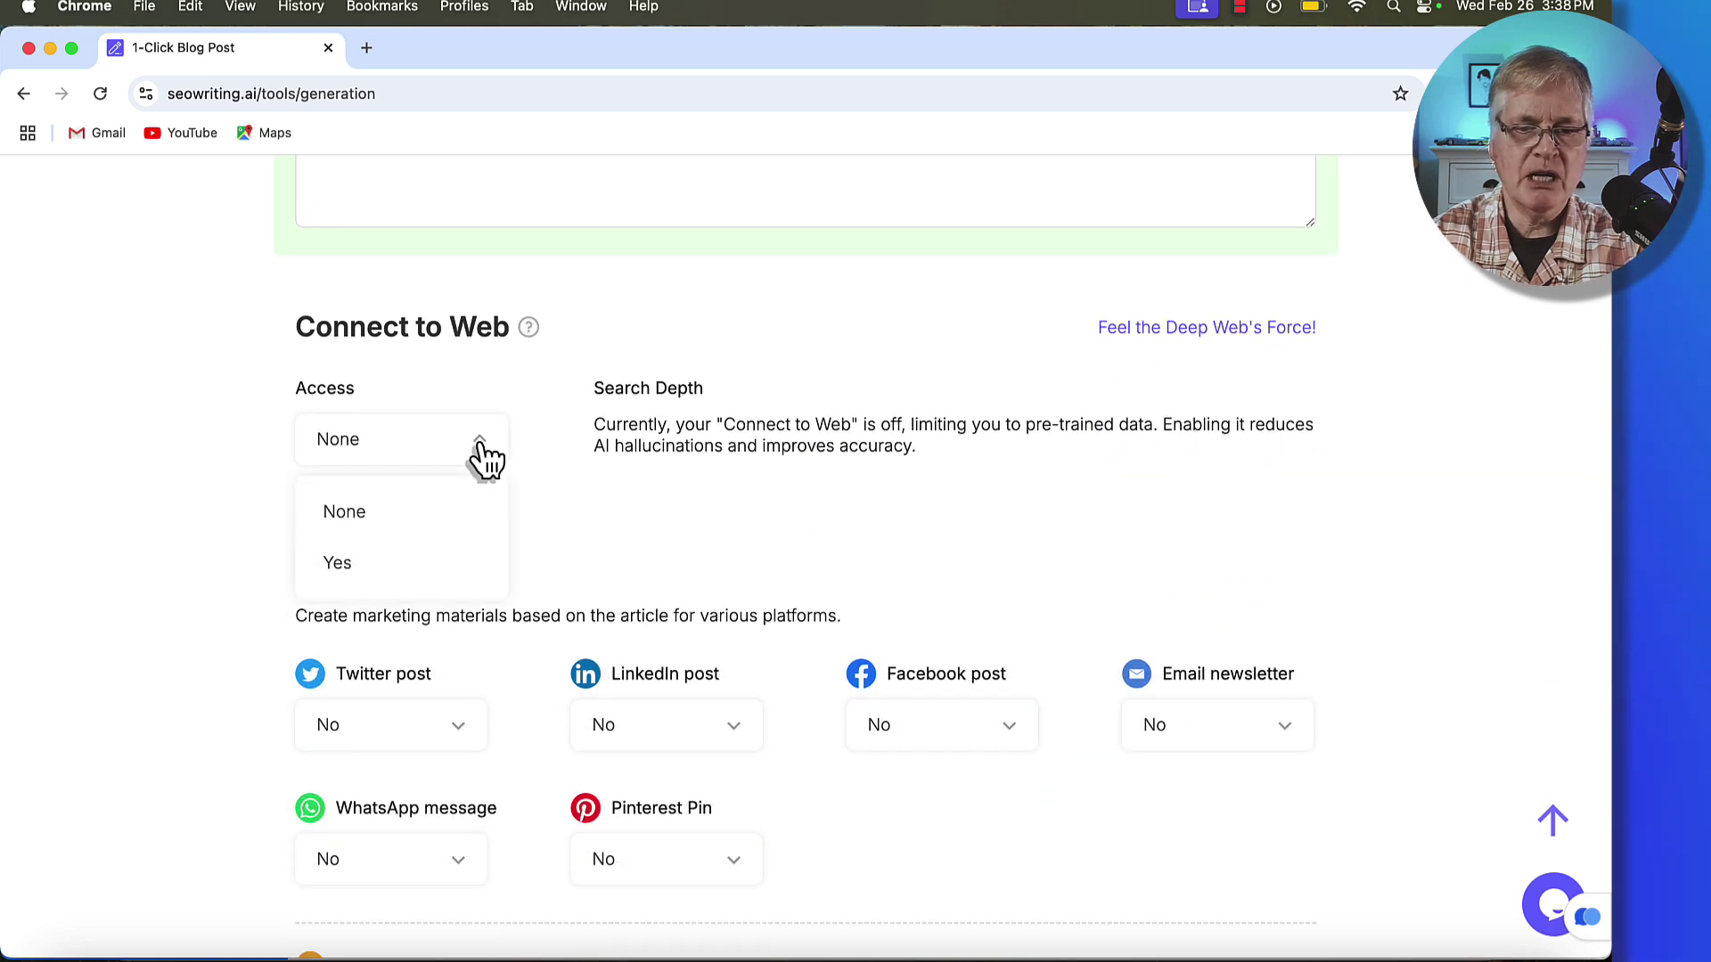
pyautogui.click(401, 564)
pyautogui.scroll(-3, 775, 561)
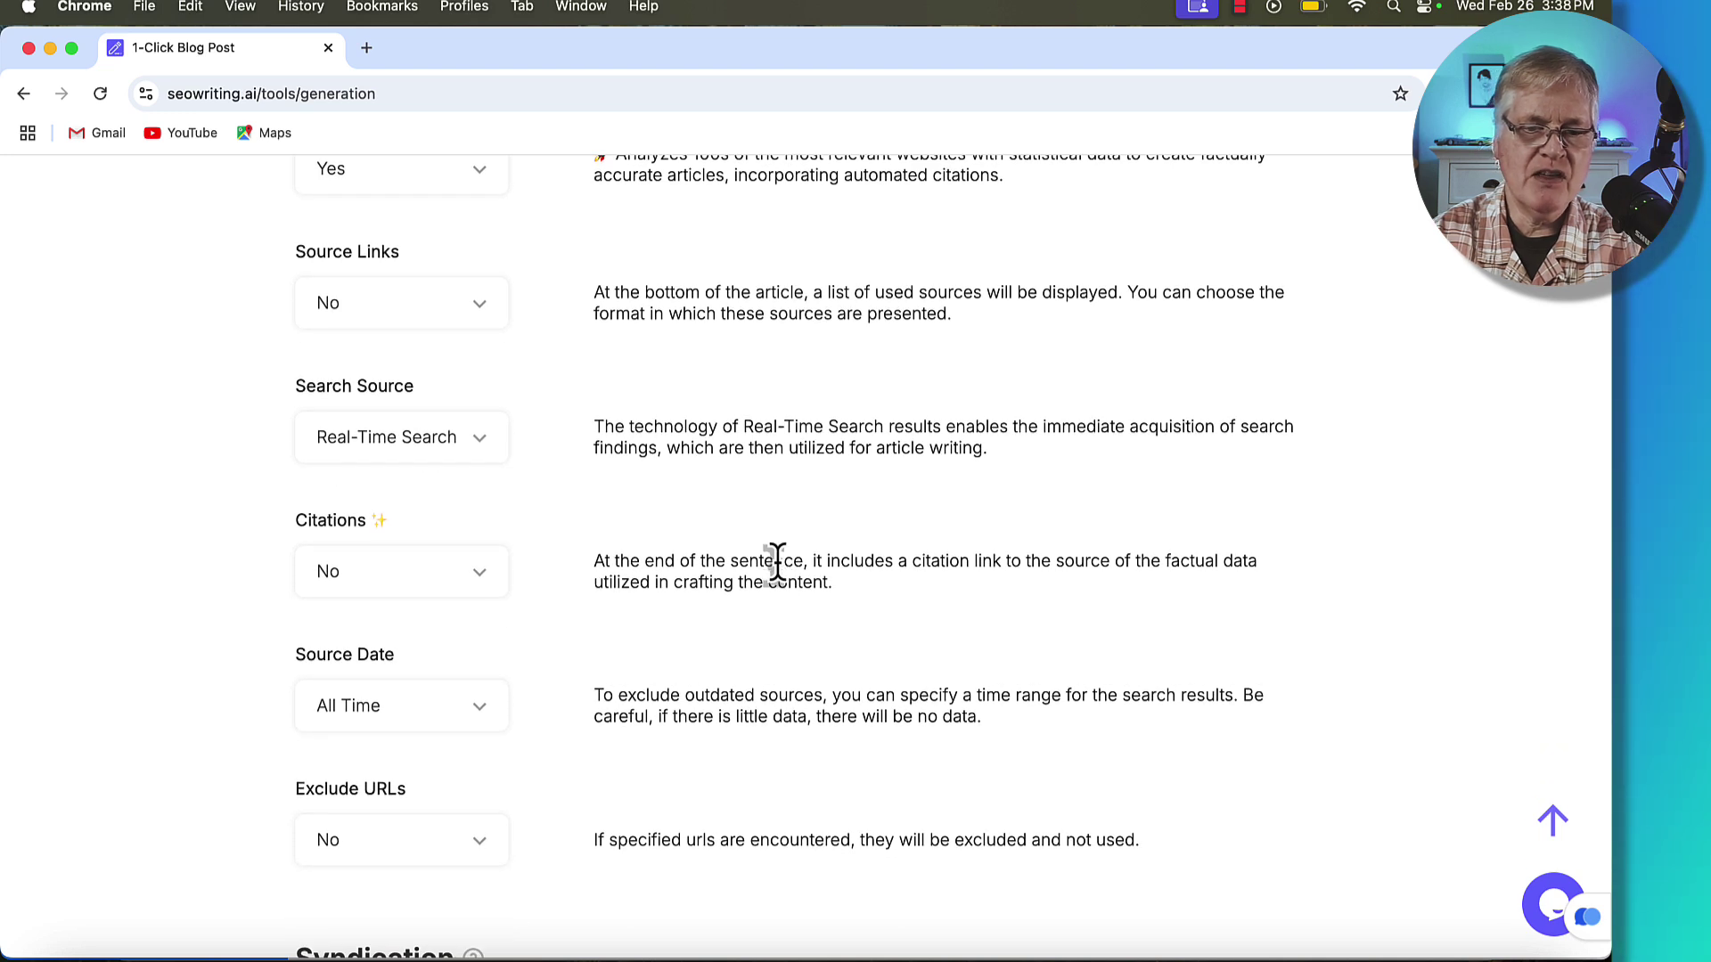
pyautogui.scroll(-2, 778, 562)
pyautogui.scroll(-1, 776, 562)
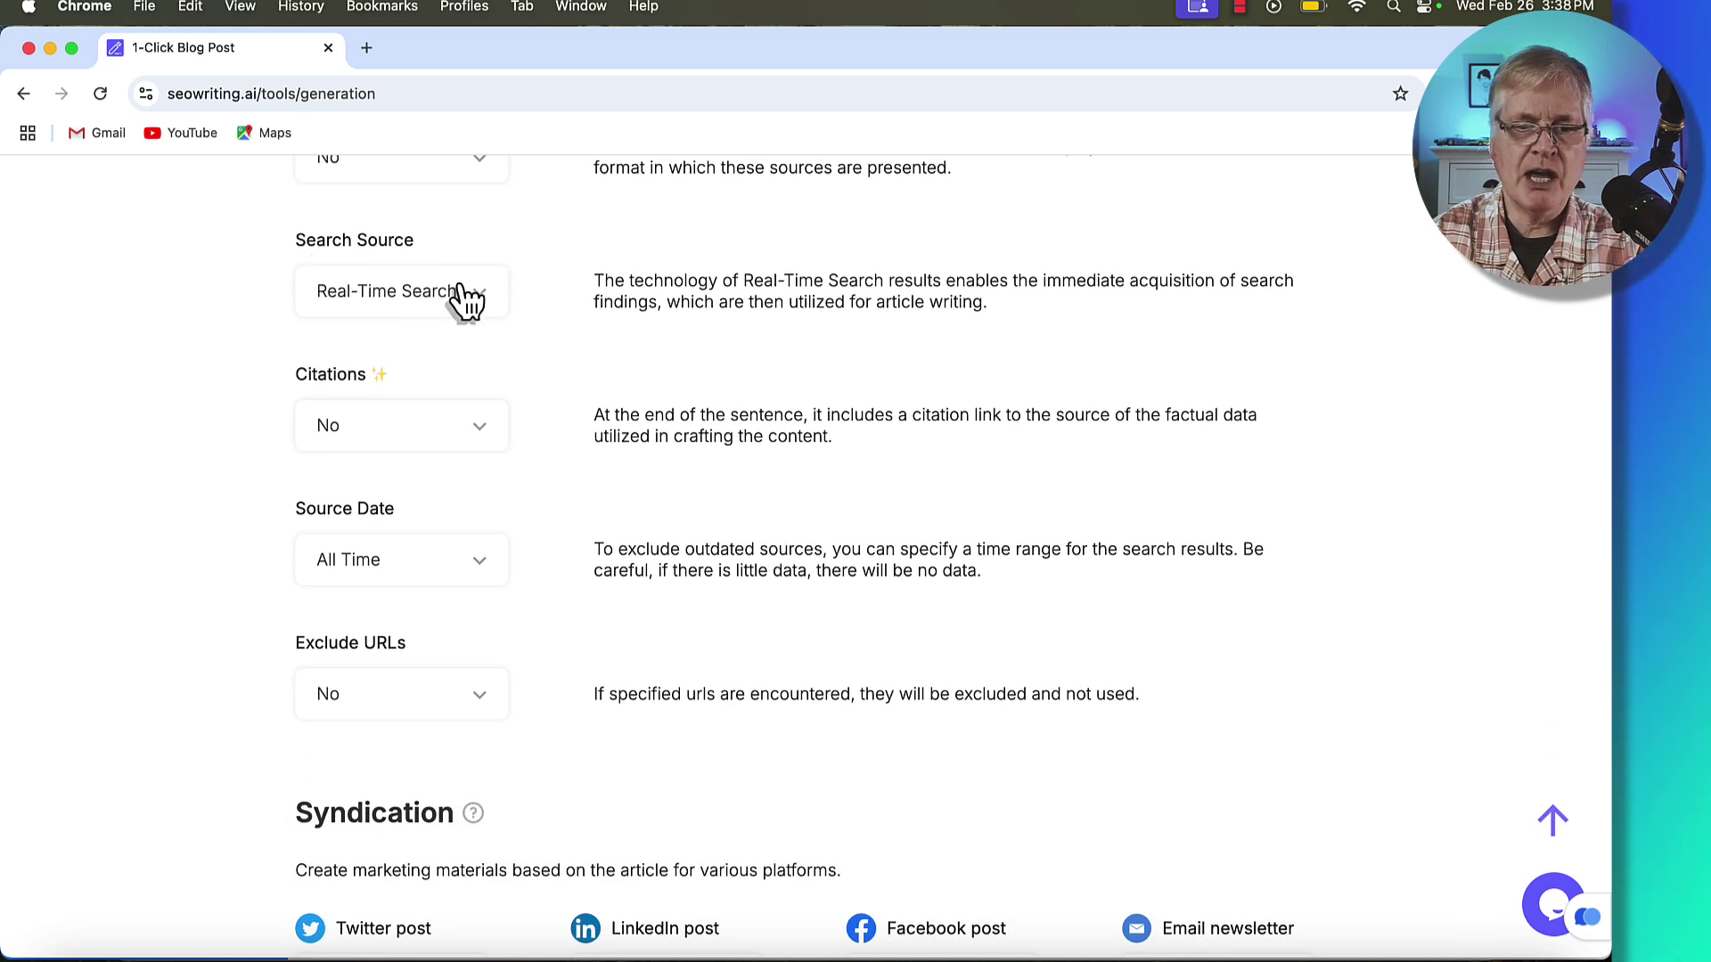
pyautogui.scroll(-10, 1111, 408)
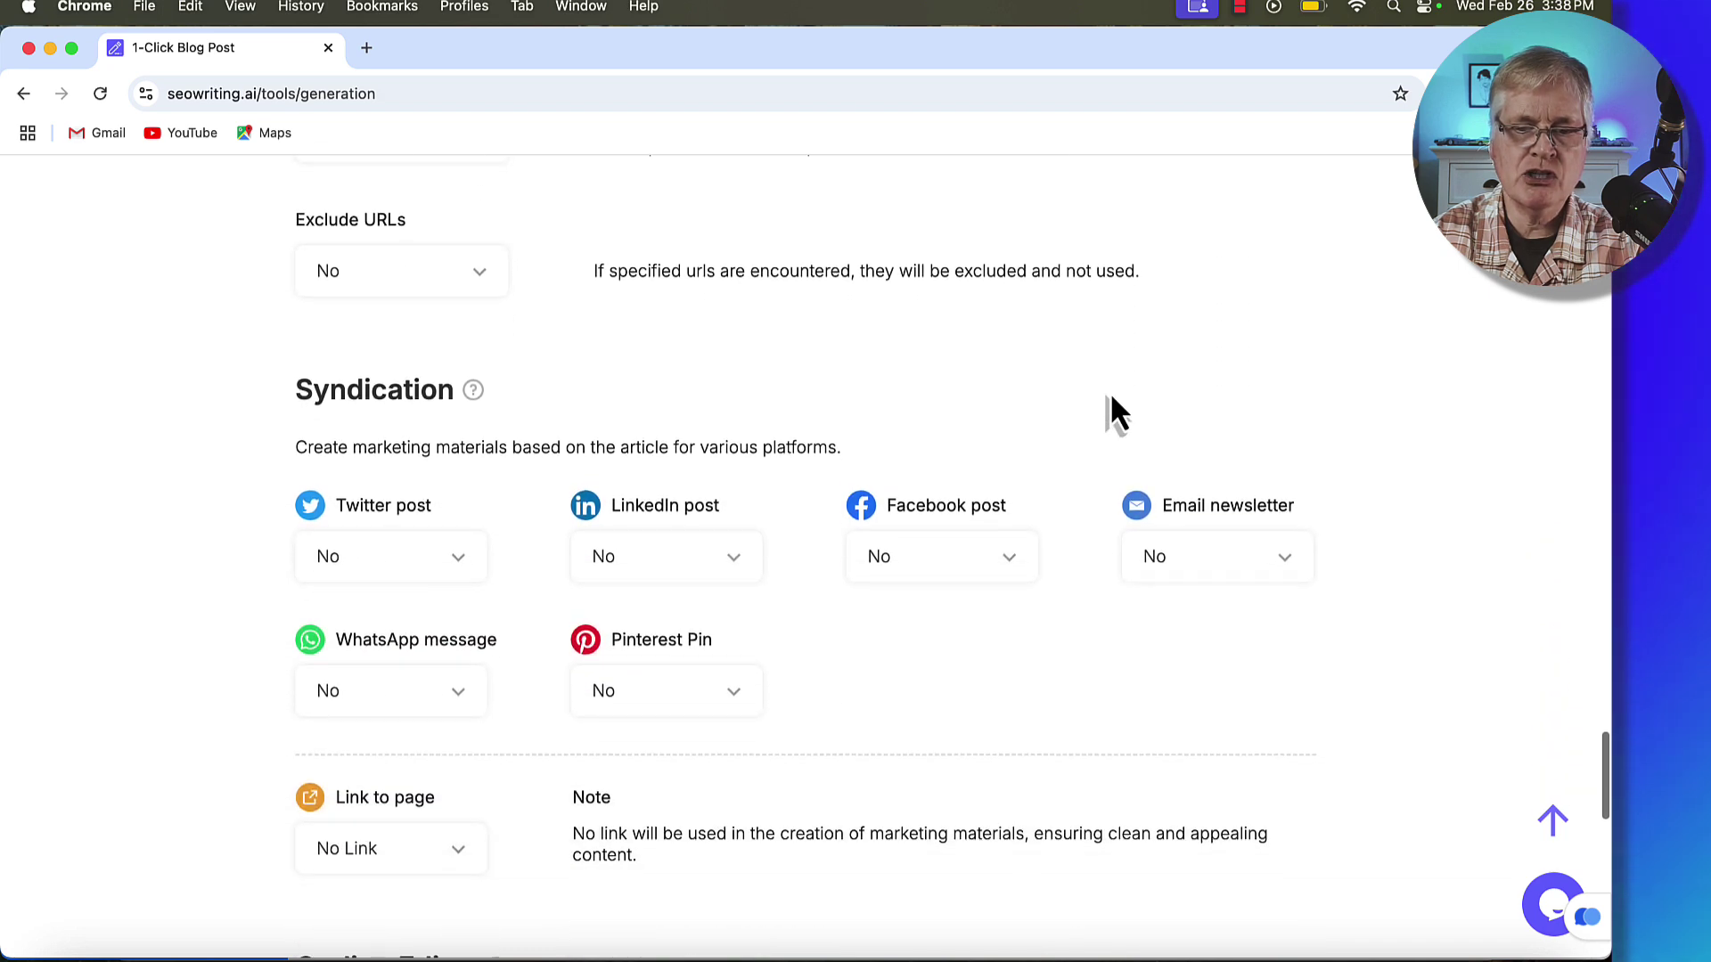
pyautogui.scroll(-11, 1131, 562)
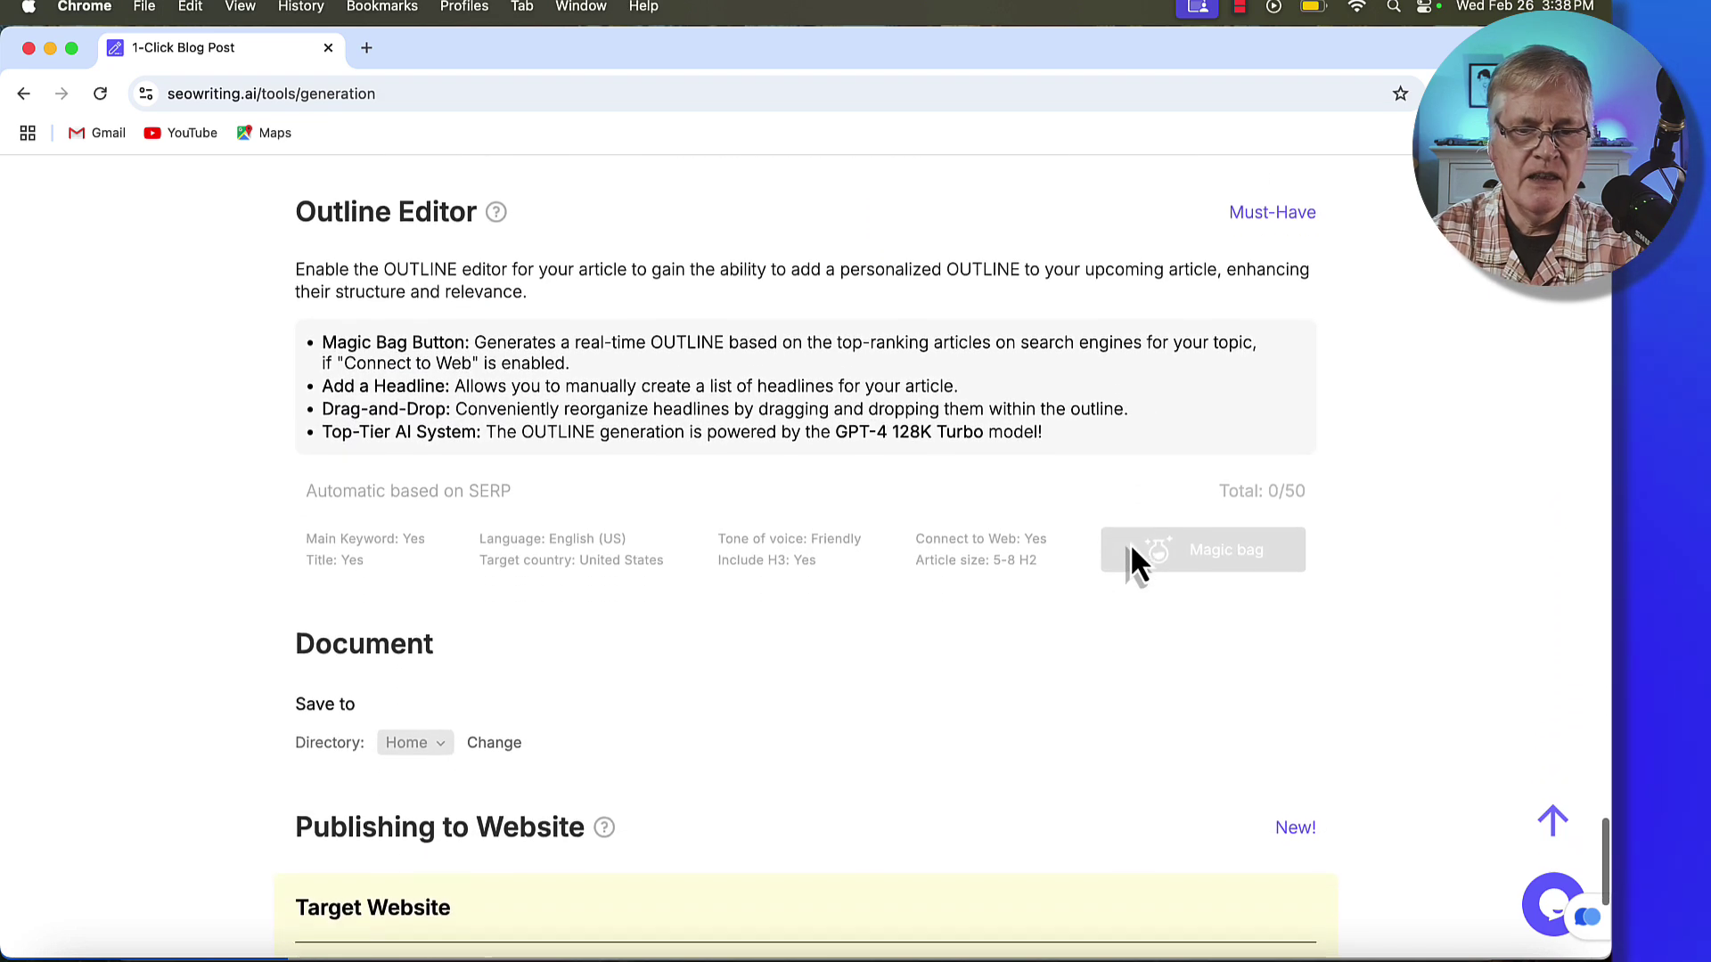
pyautogui.scroll(-2, 1132, 549)
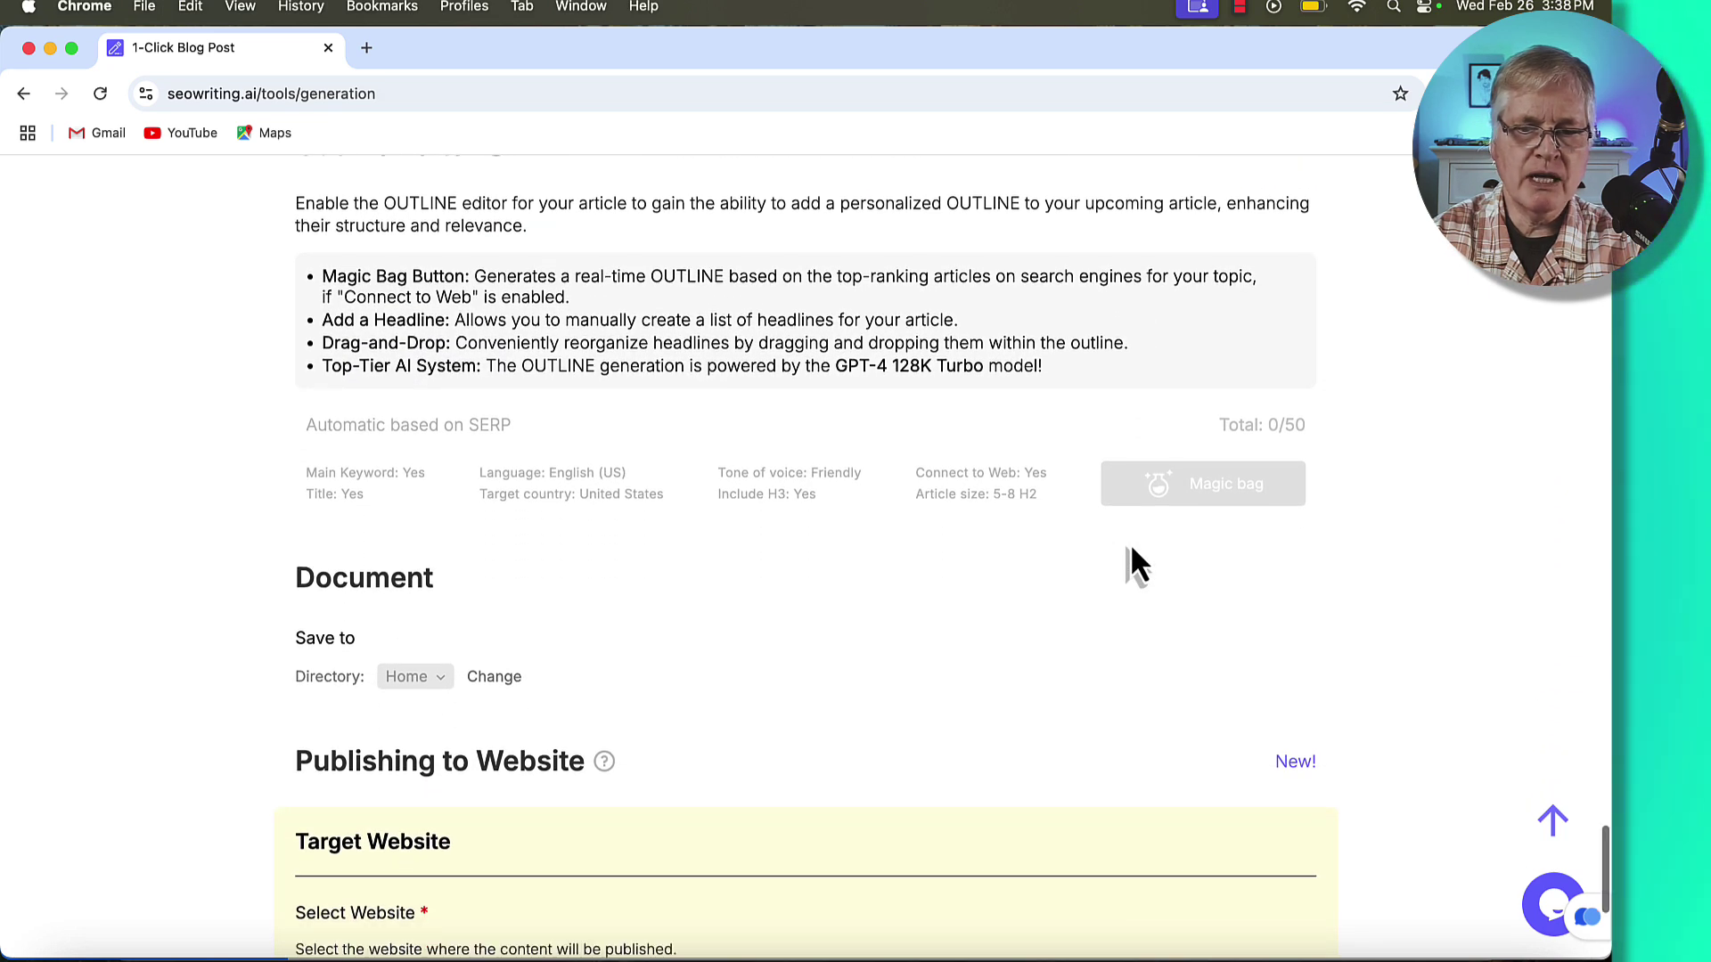
pyautogui.scroll(3, 851, 513)
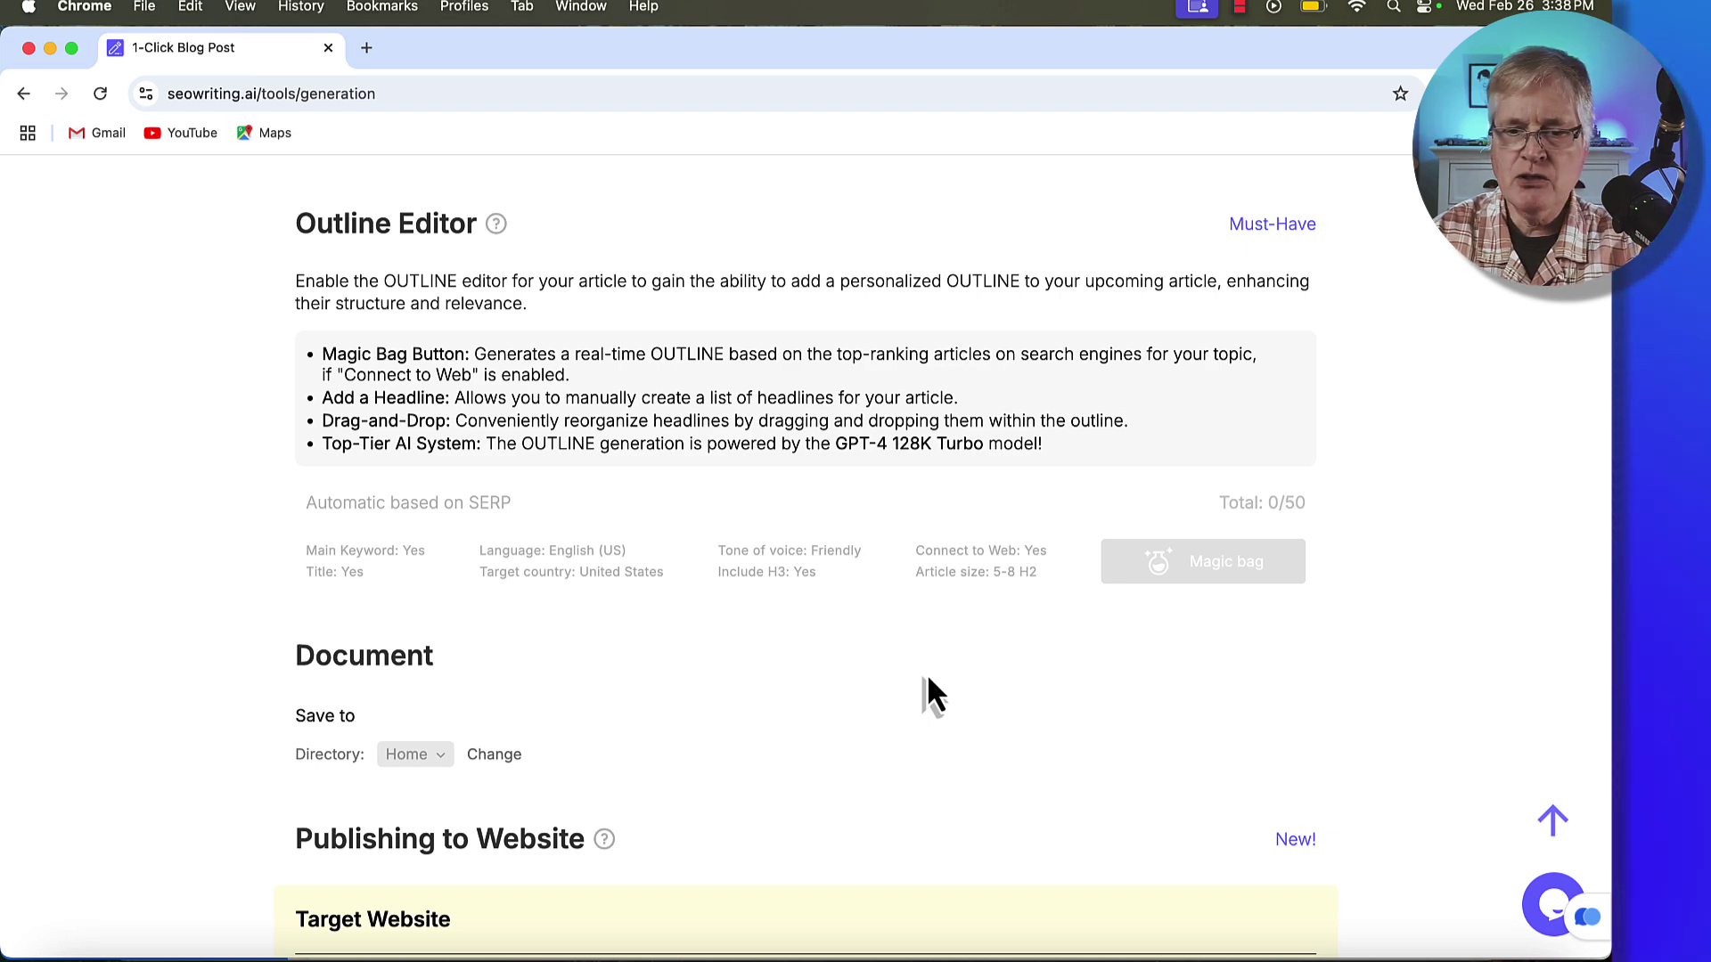
pyautogui.scroll(20, 1104, 629)
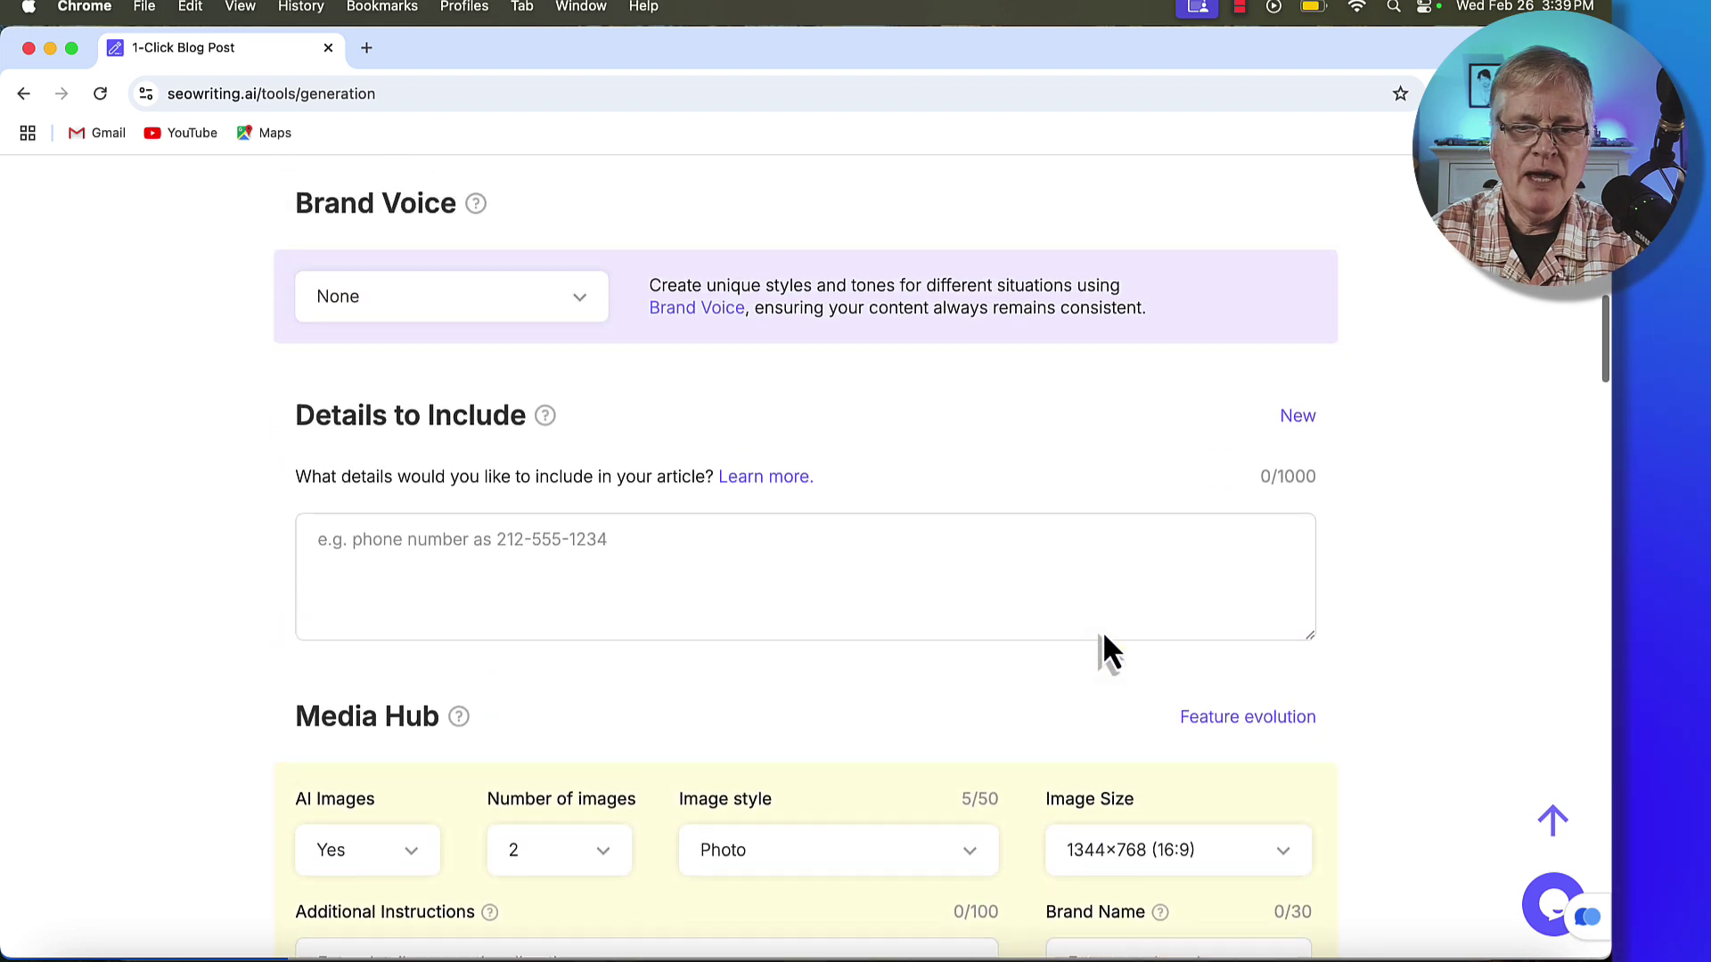
pyautogui.scroll(10, 1103, 634)
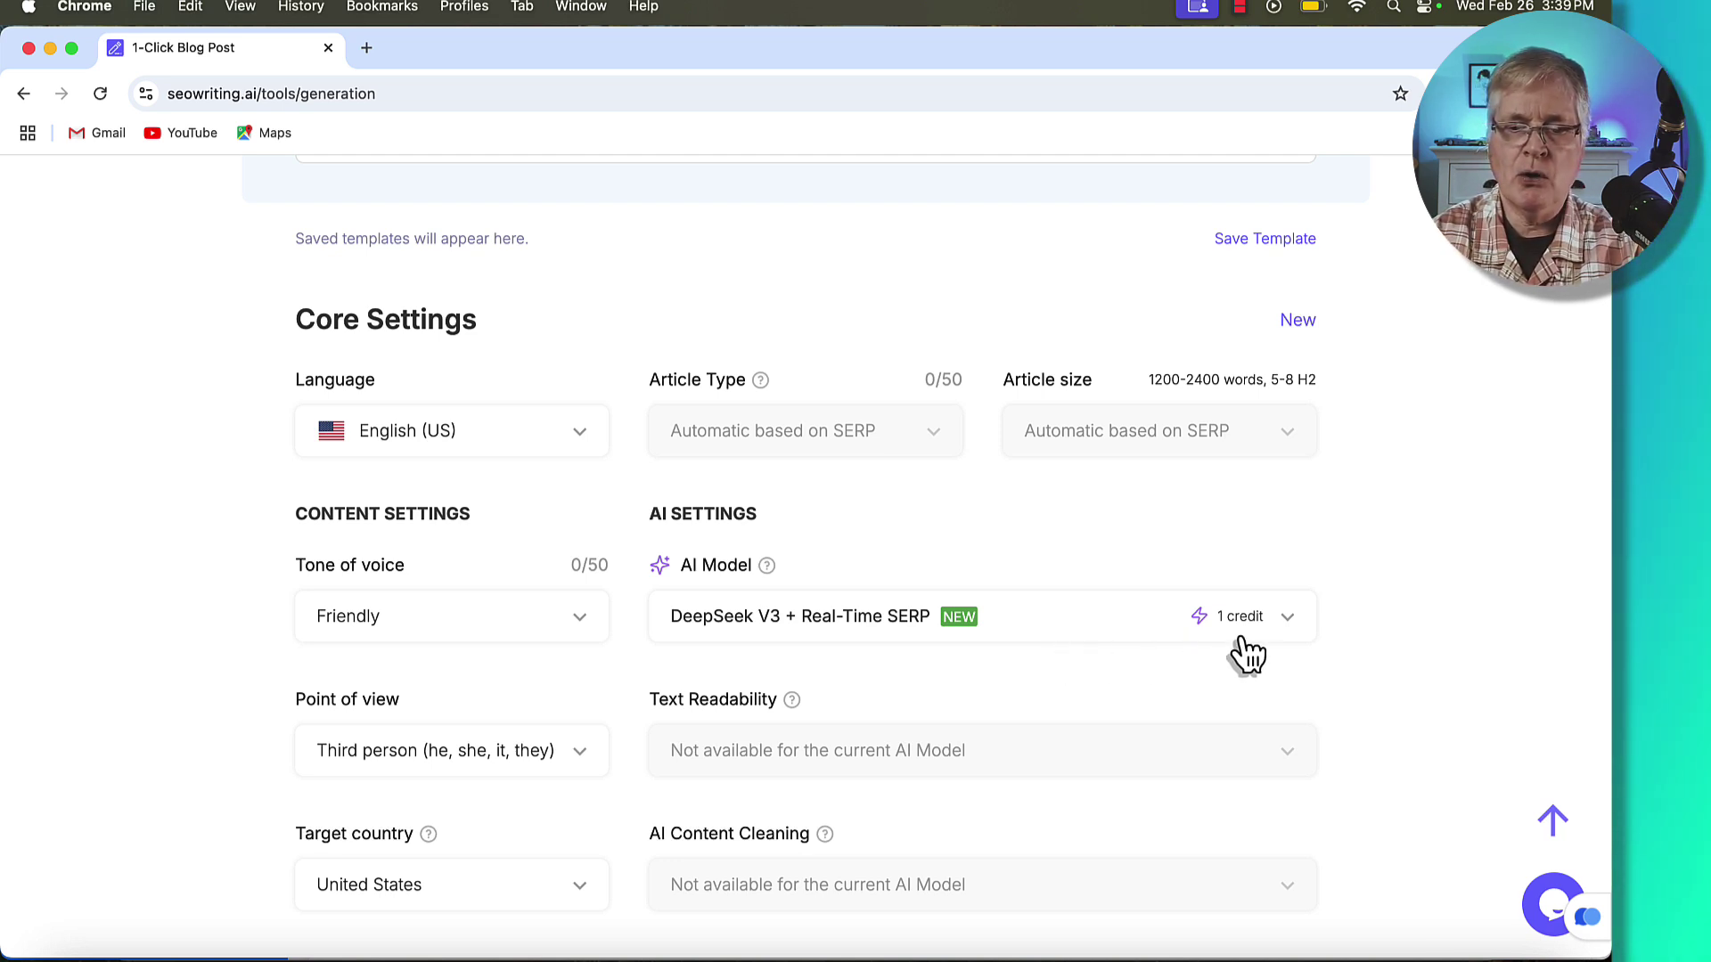
pyautogui.scroll(3, 1217, 637)
pyautogui.scroll(5, 1217, 638)
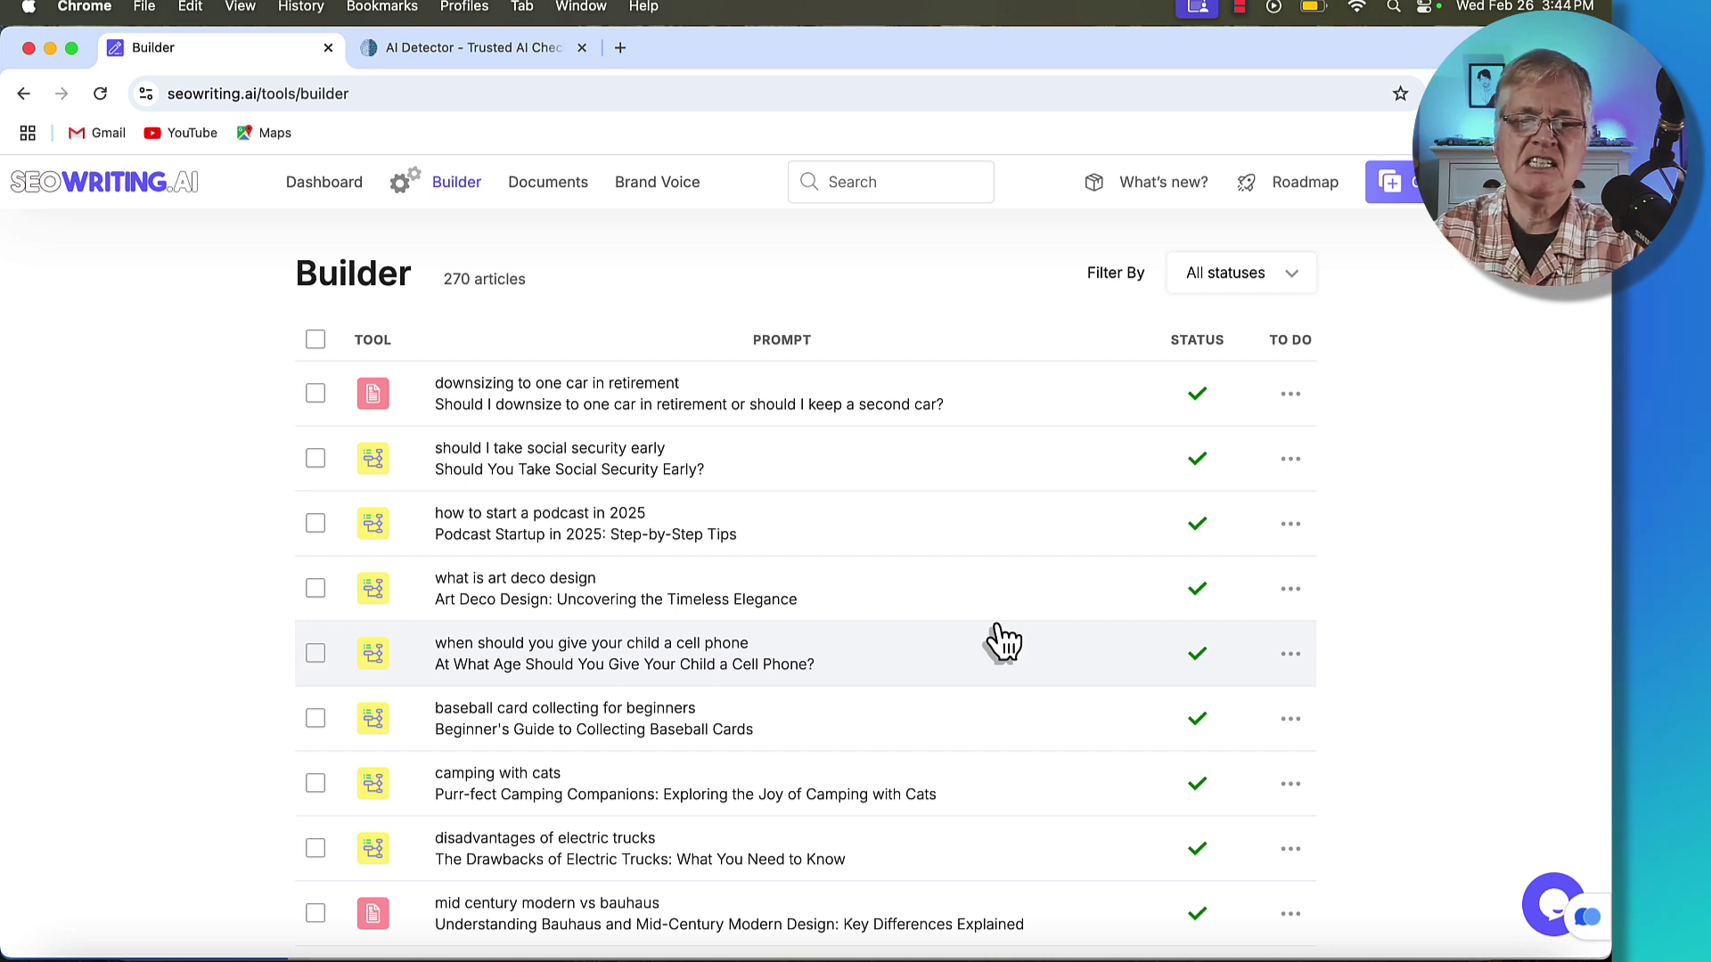
# Open the 1,328-word downsizing-to-one-car article, read through it, and copy the whole text.
pyautogui.click(653, 392)
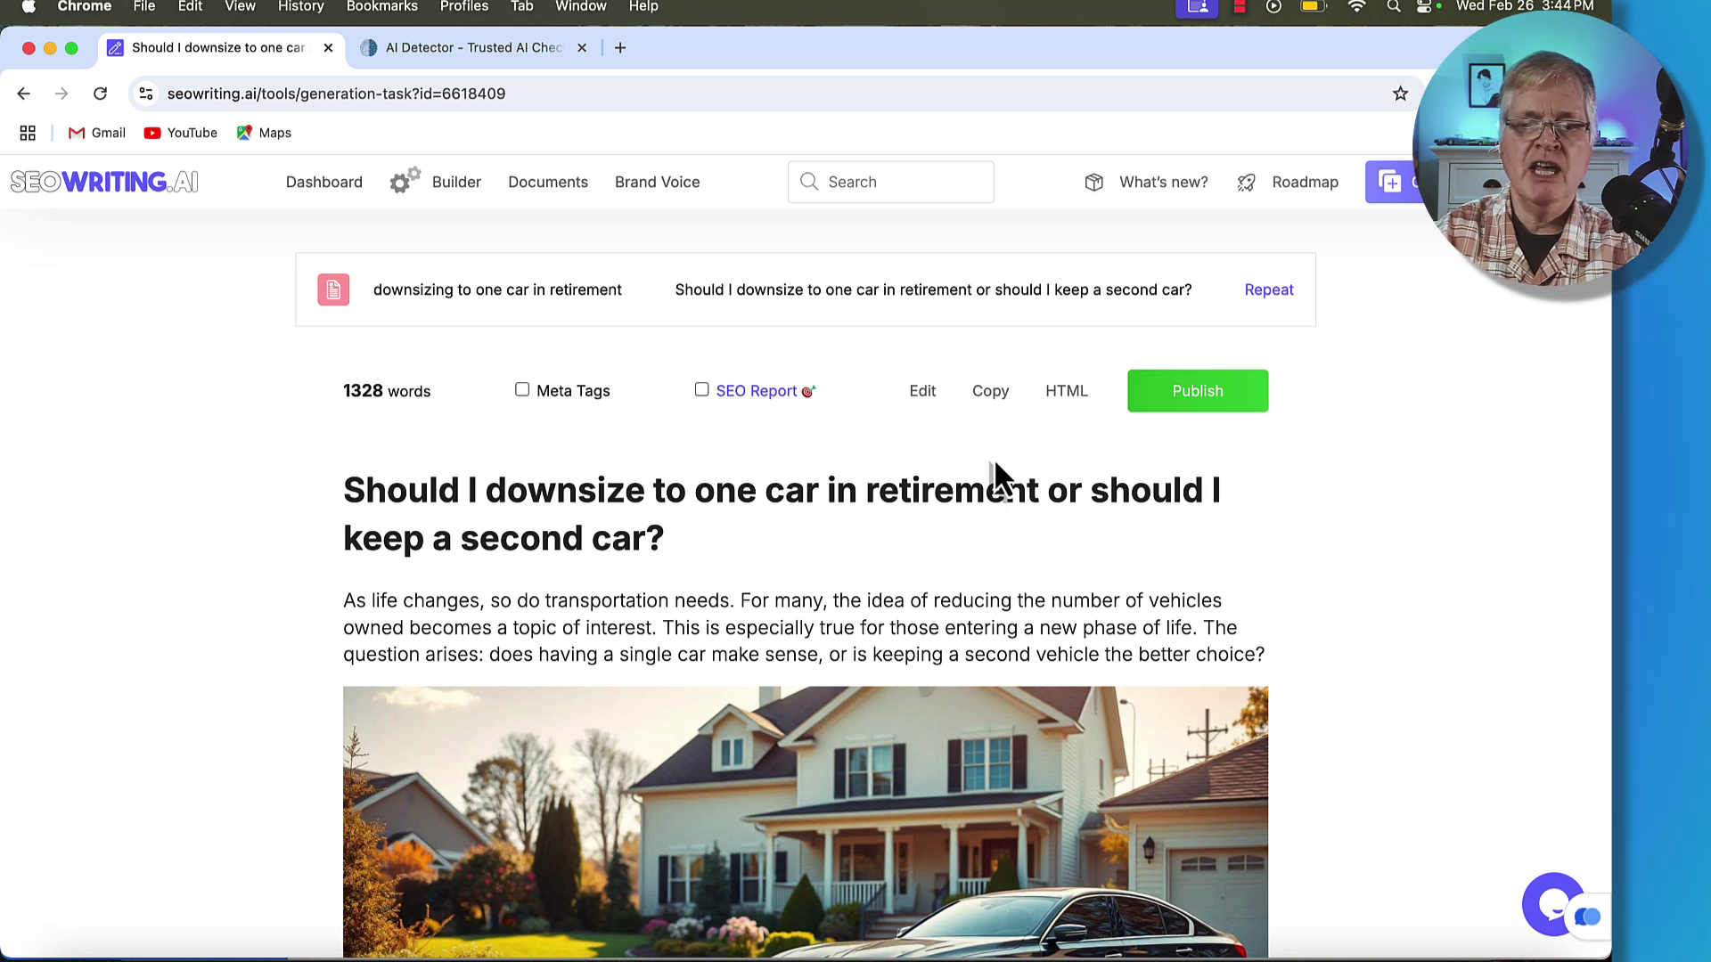
pyautogui.scroll(-1, 995, 482)
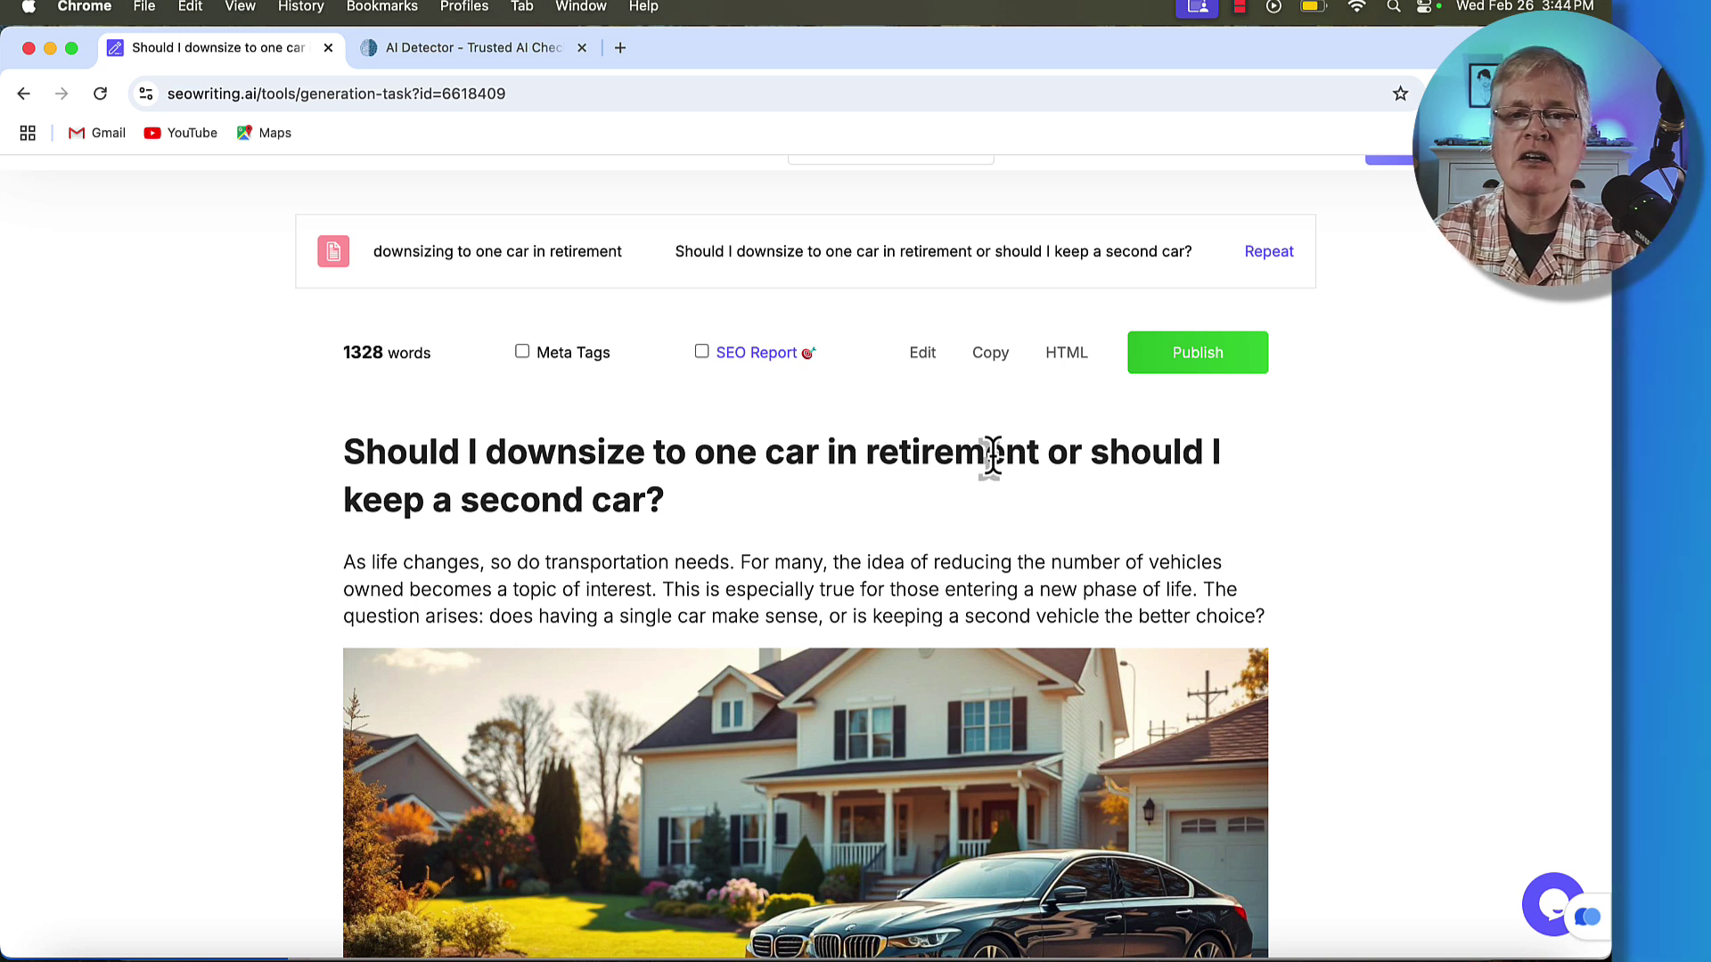
pyautogui.scroll(-3, 991, 456)
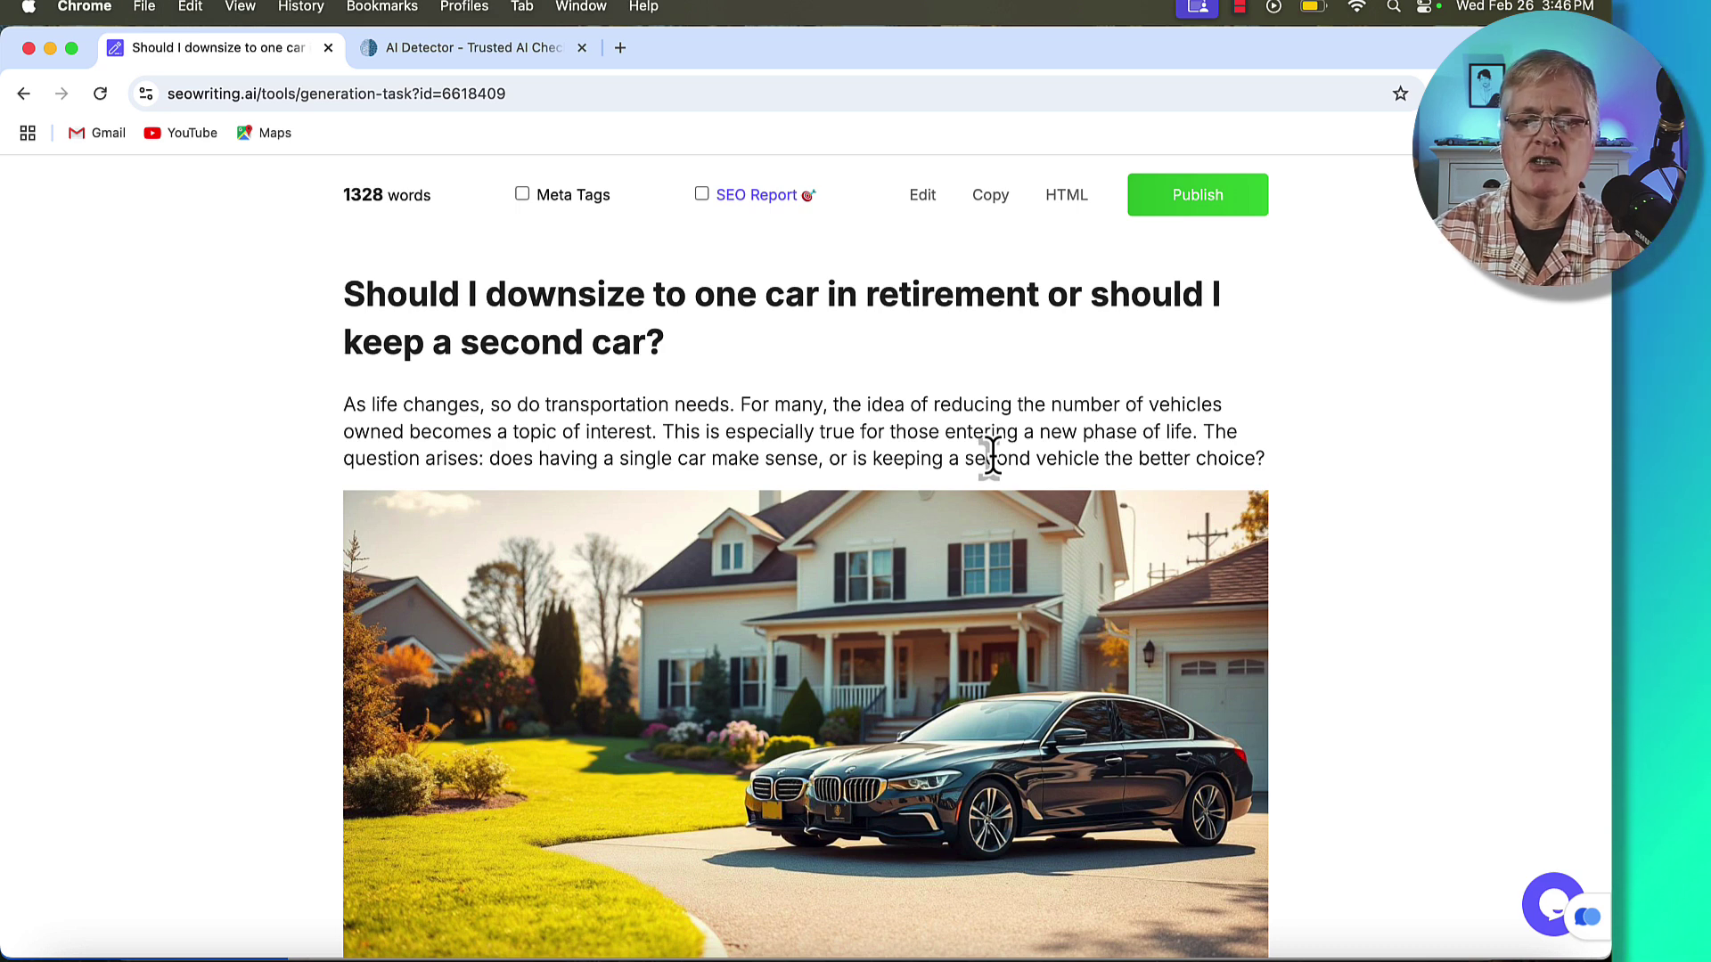
pyautogui.scroll(-7, 992, 457)
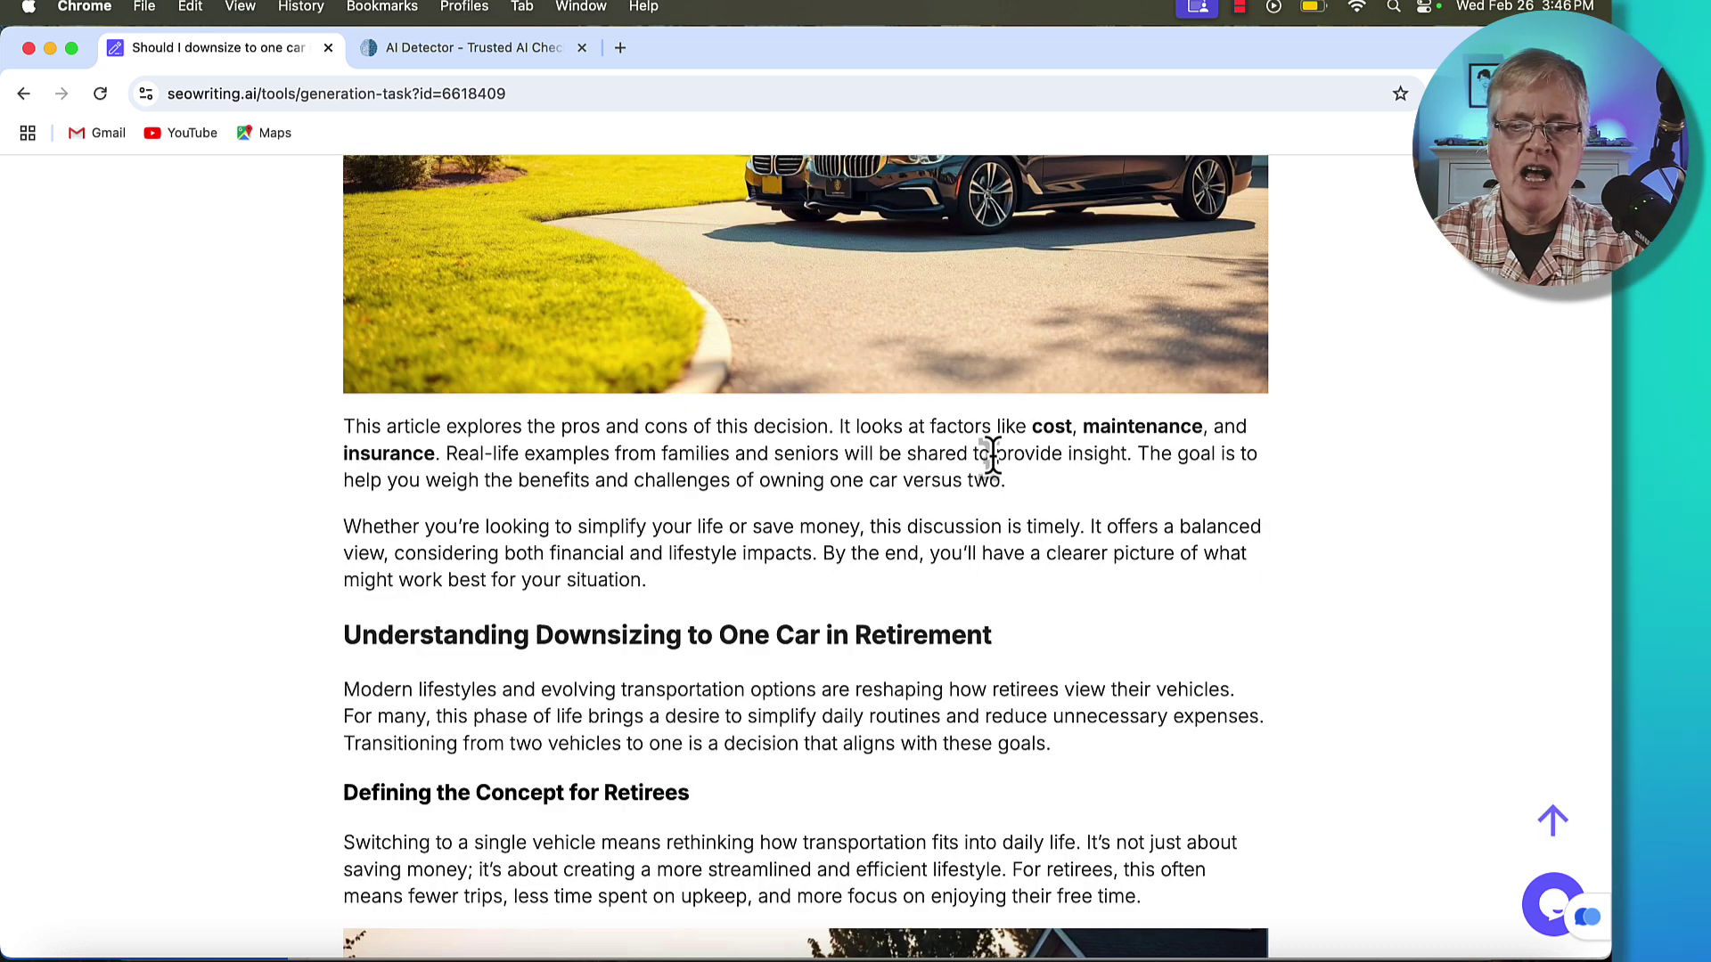
pyautogui.scroll(-1, 992, 457)
pyautogui.scroll(-1, 992, 457)
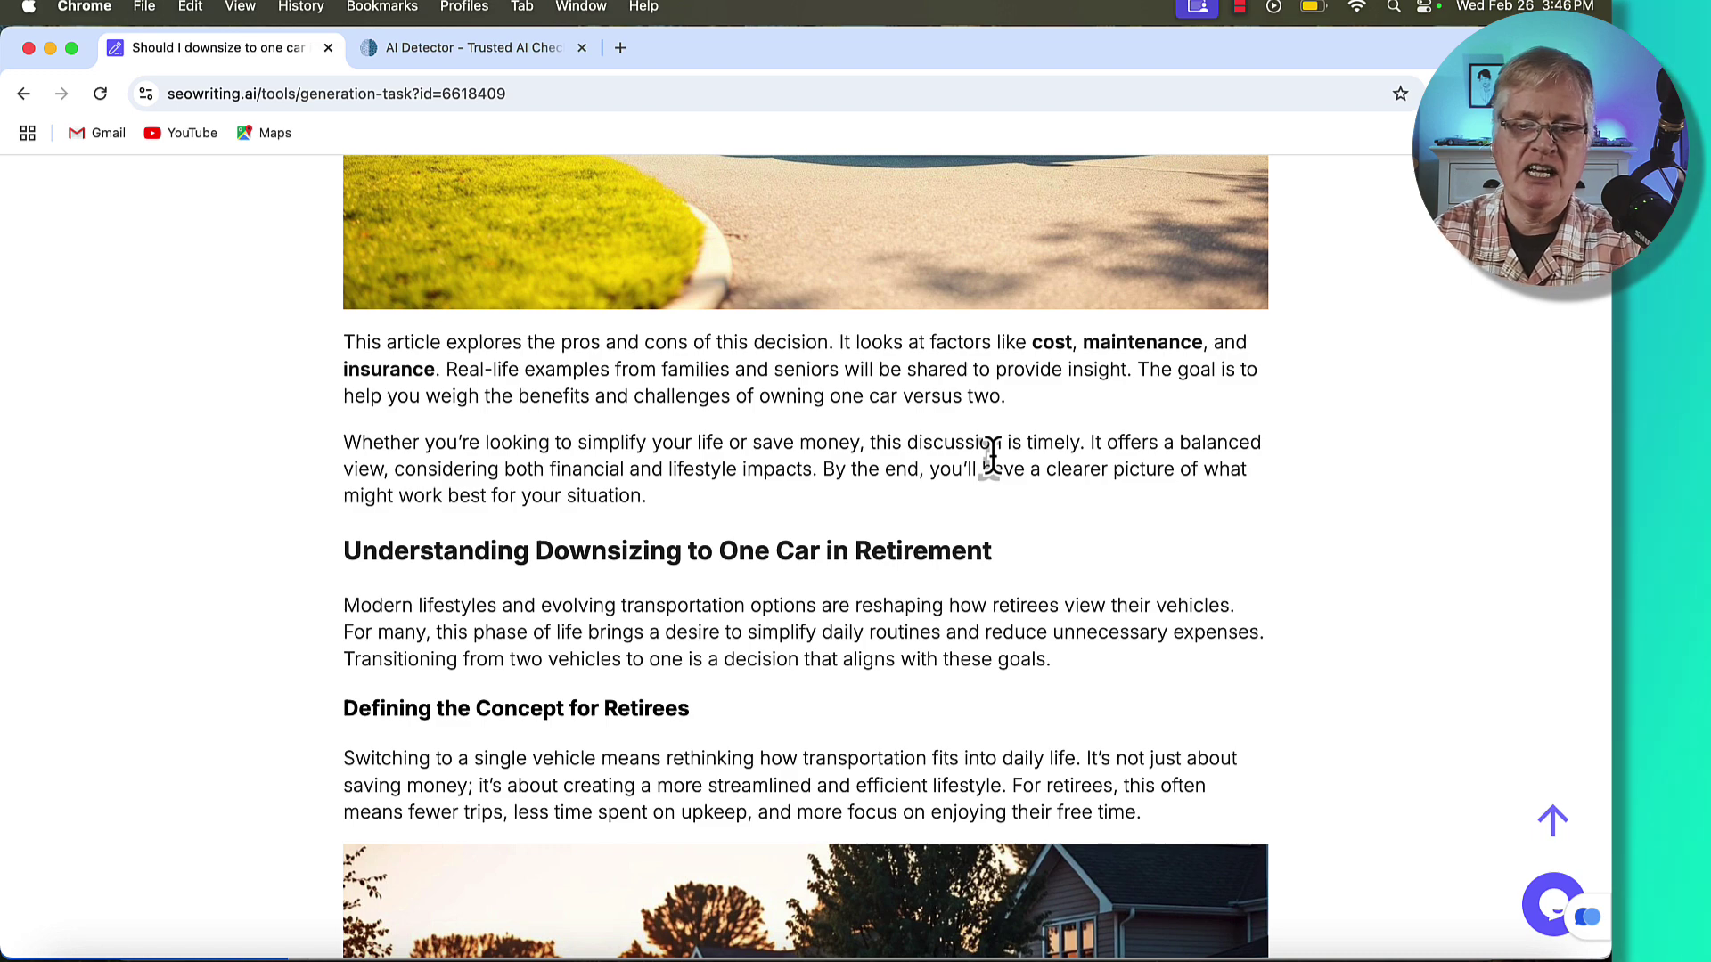
pyautogui.scroll(-10, 991, 456)
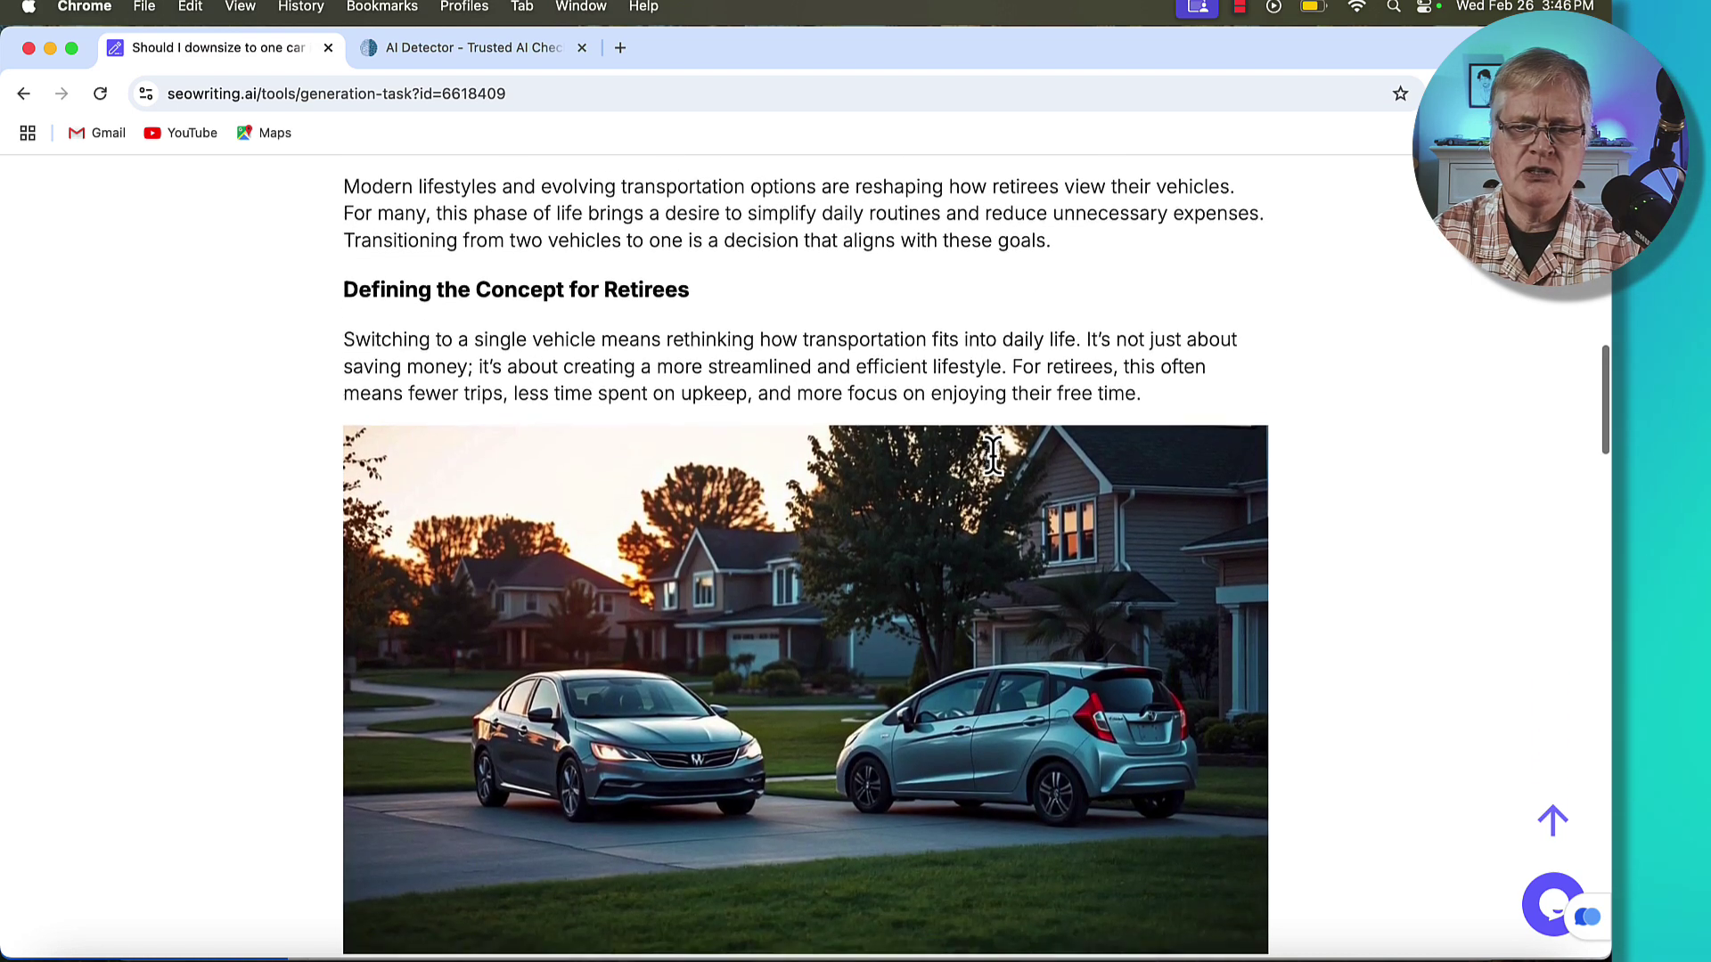
pyautogui.scroll(-7, 994, 460)
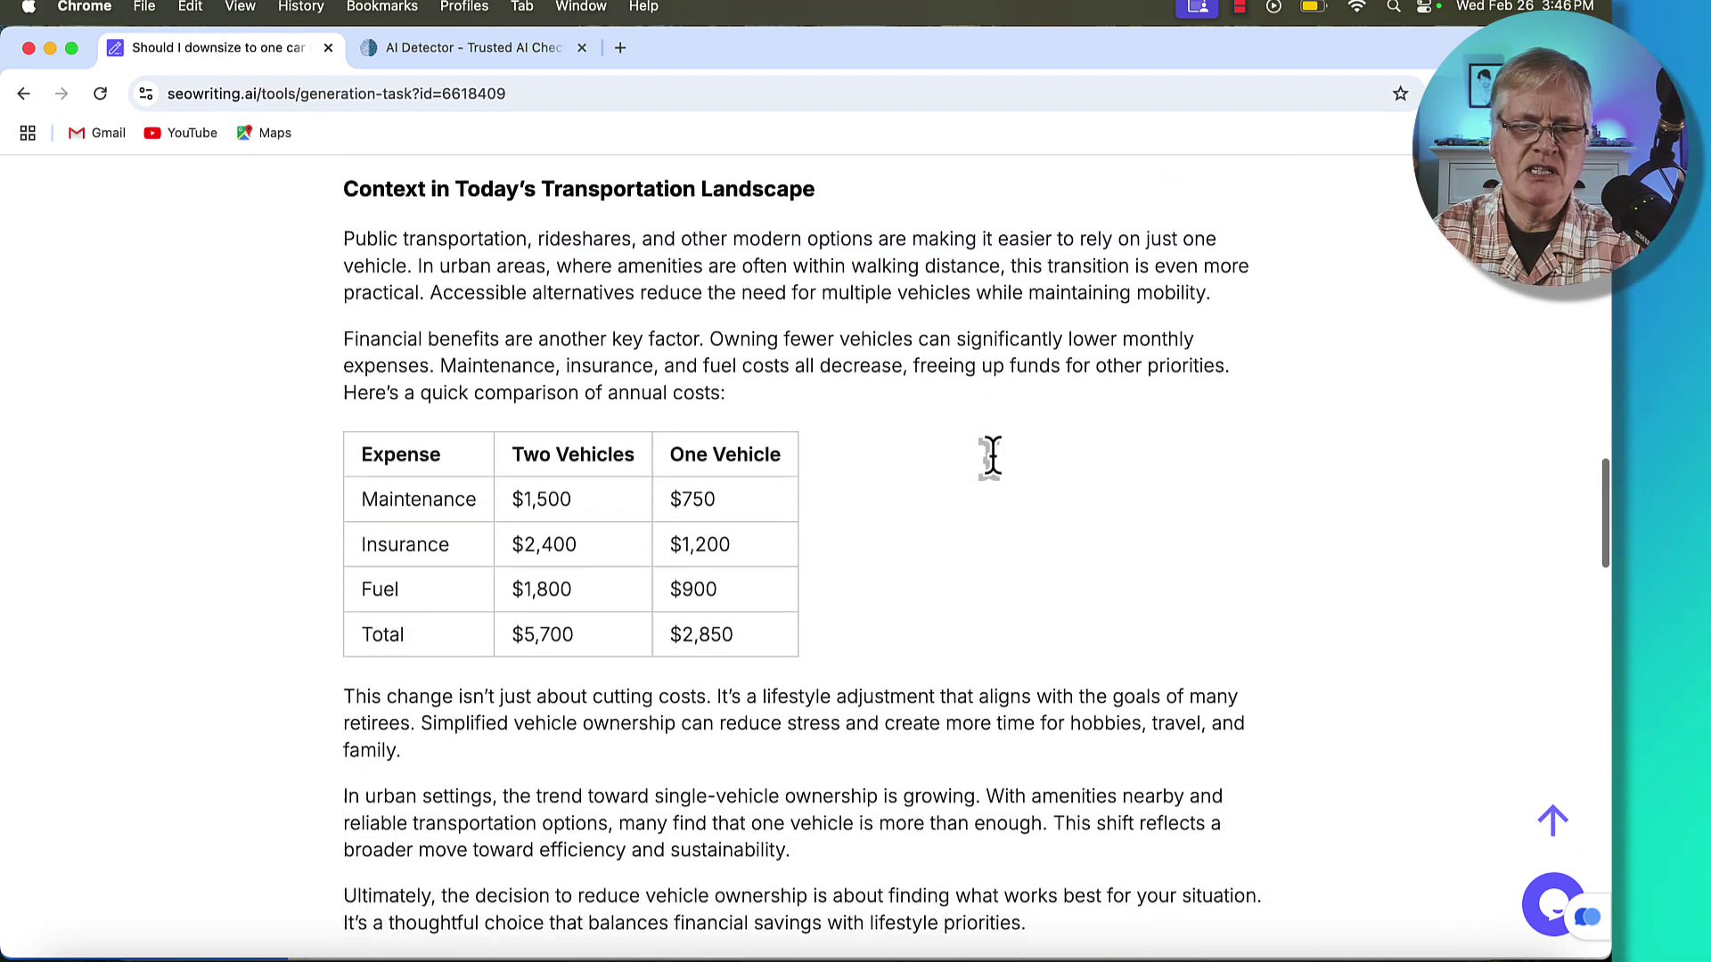
pyautogui.scroll(-1, 996, 467)
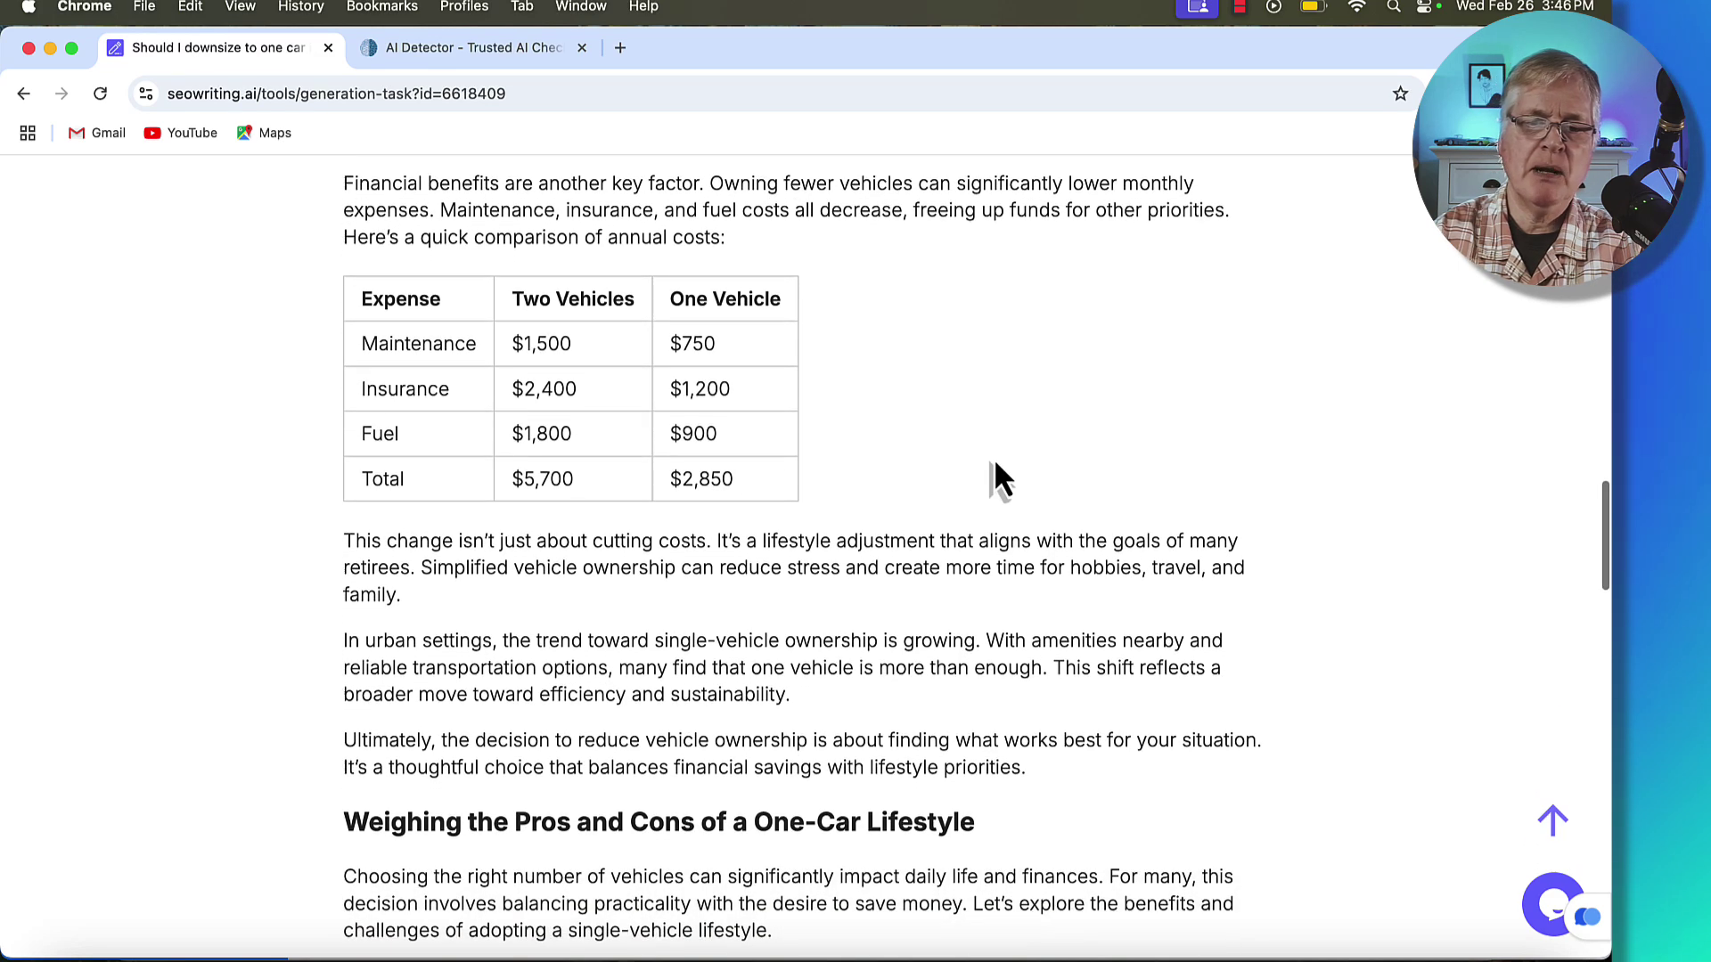
pyautogui.scroll(-4, 996, 467)
pyautogui.scroll(-15, 993, 458)
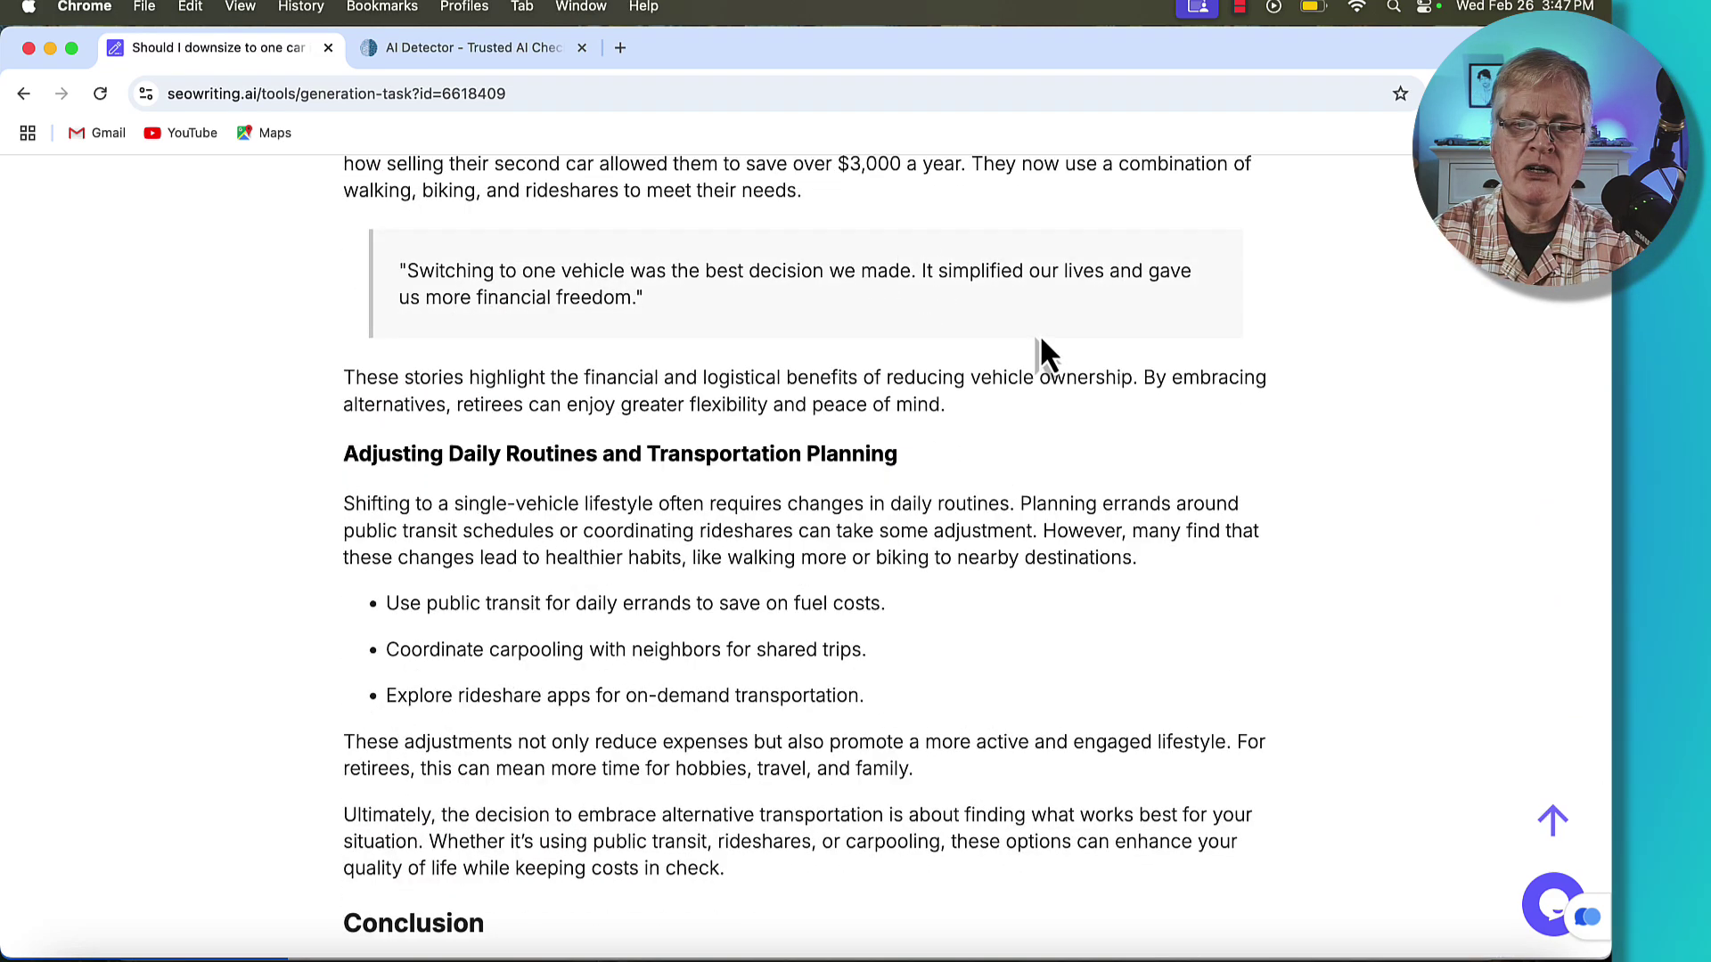
pyautogui.scroll(-6, 1016, 533)
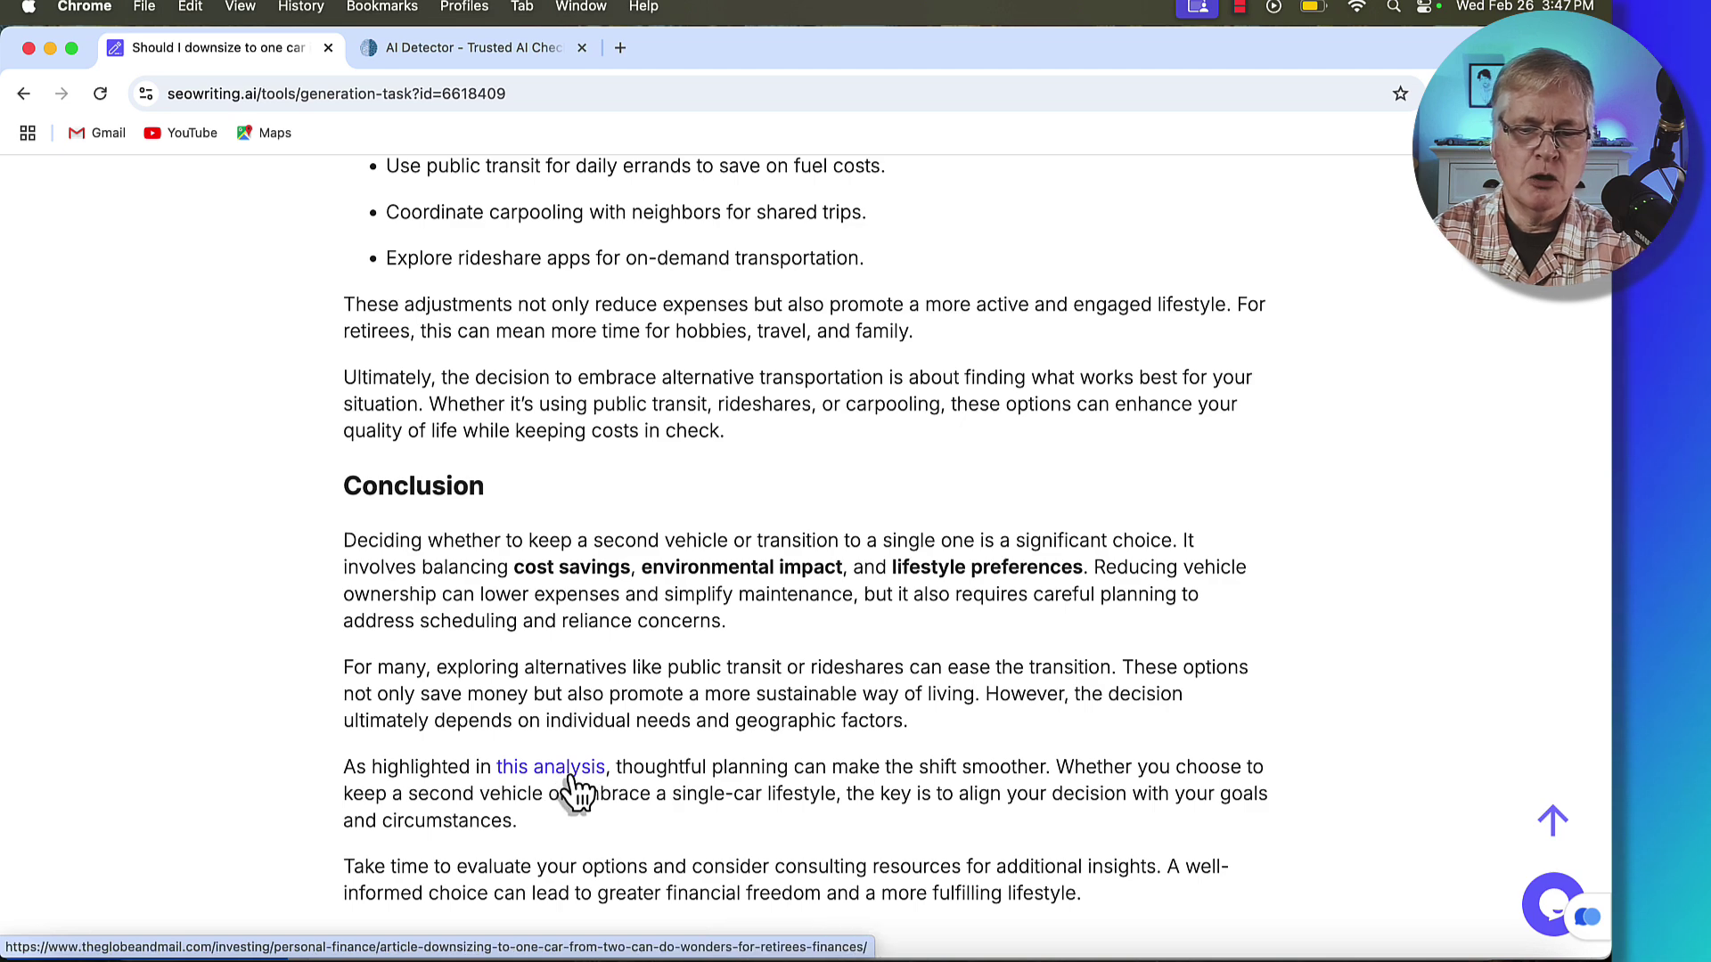
pyautogui.click(994, 399)
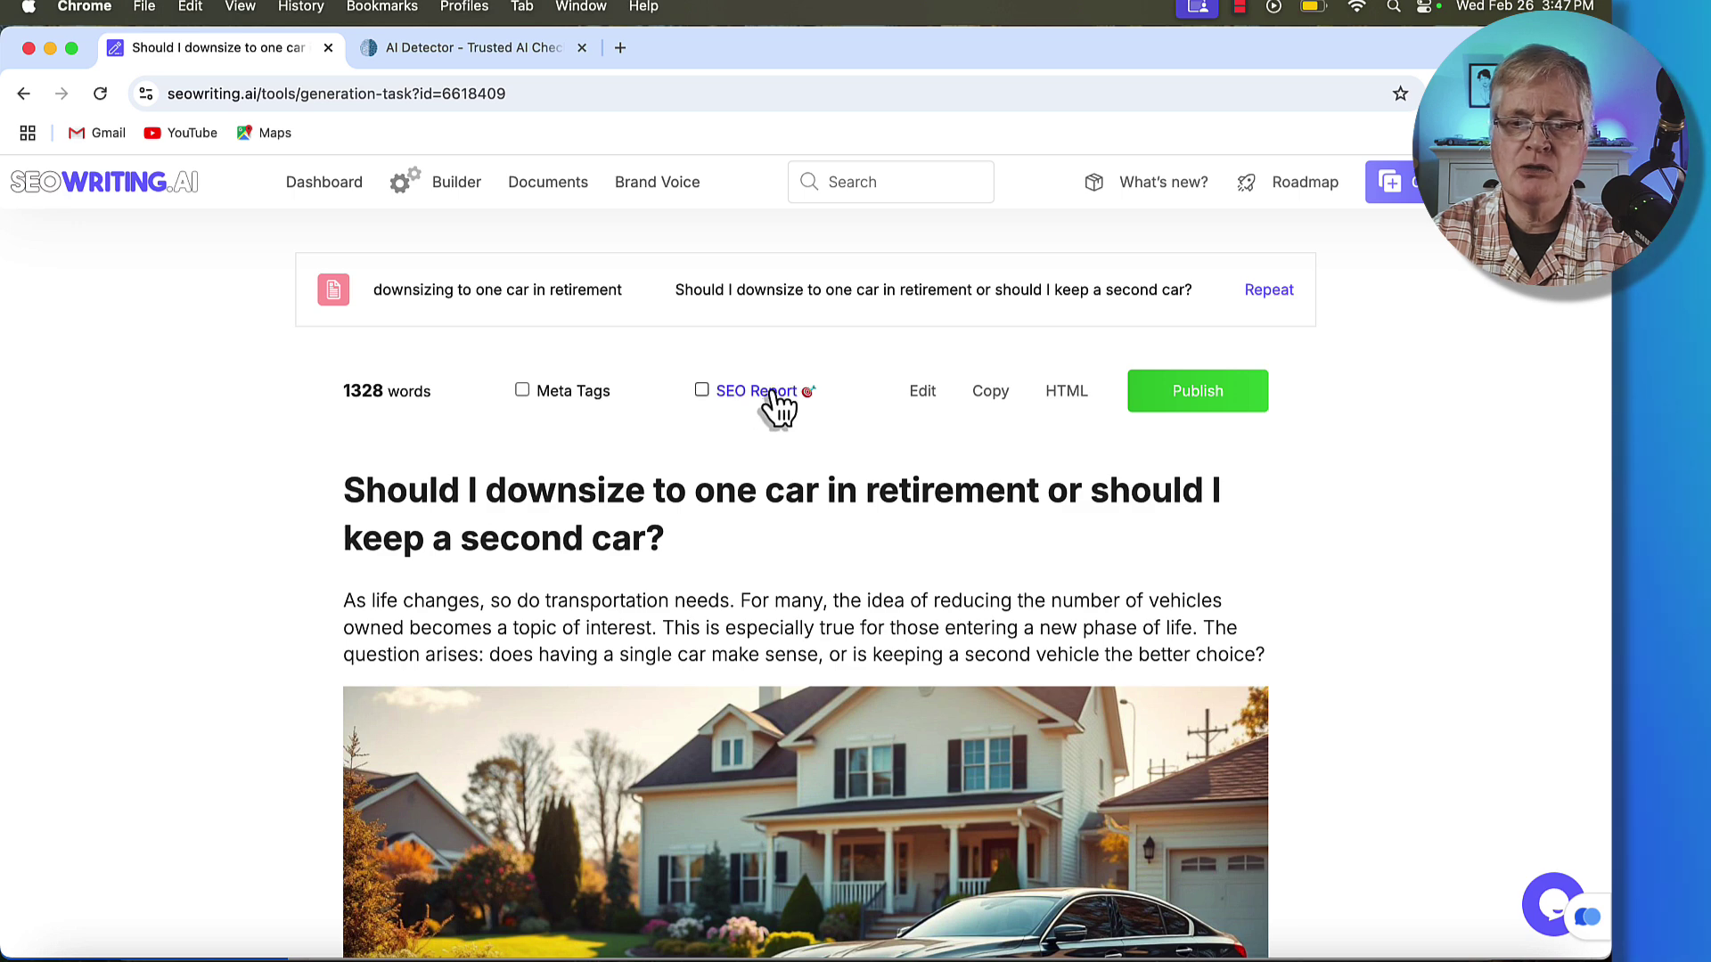
# Turn on the SEO Report and review it: Informational intent, 1328 words, 4 H2s, keyword density under 2%.
pyautogui.click(774, 397)
pyautogui.scroll(-2, 1057, 587)
pyautogui.scroll(-1, 1057, 587)
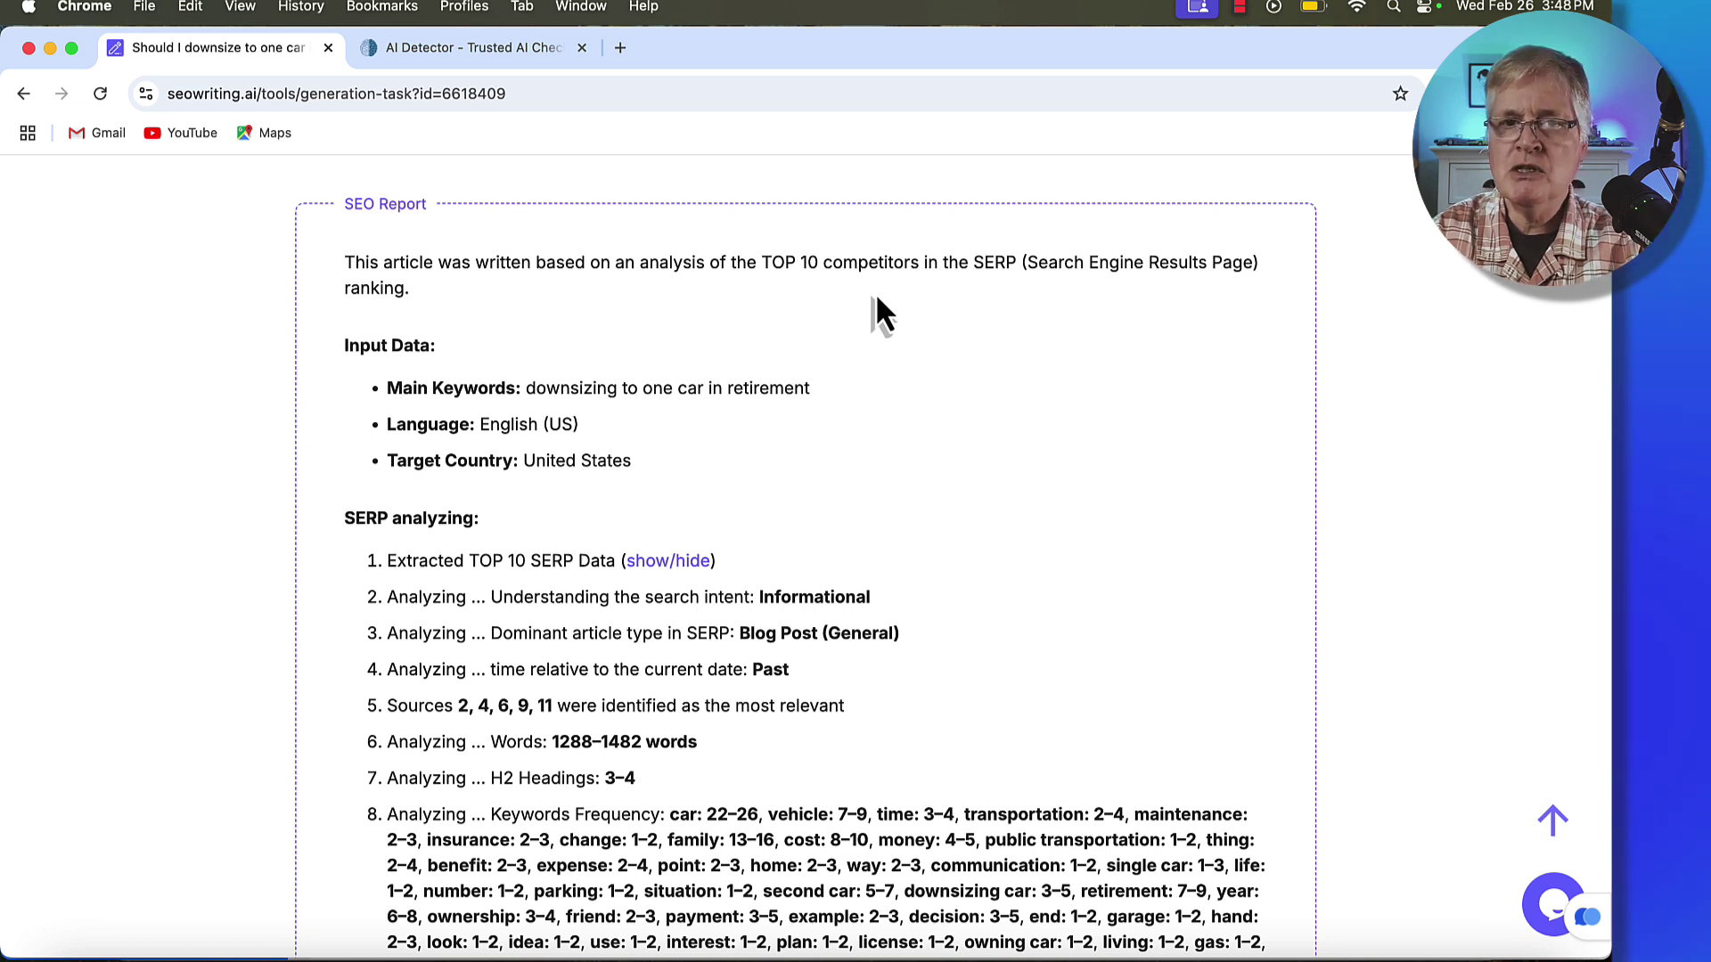
pyautogui.scroll(-4, 875, 303)
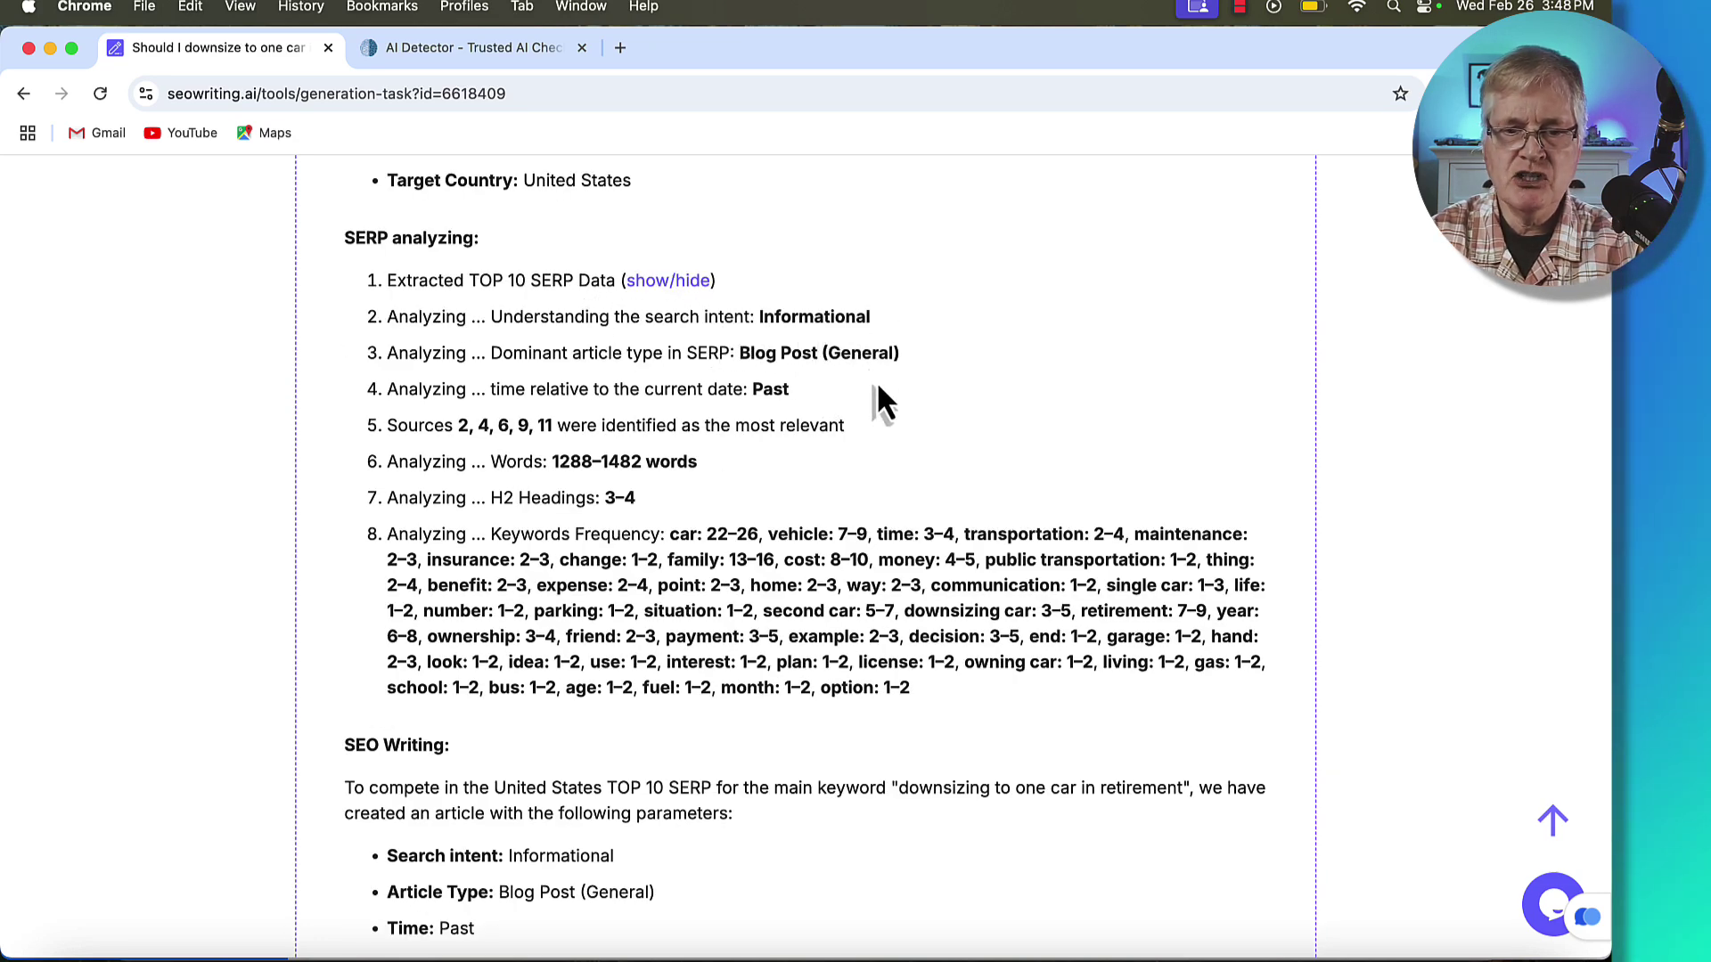
pyautogui.scroll(-3, 869, 463)
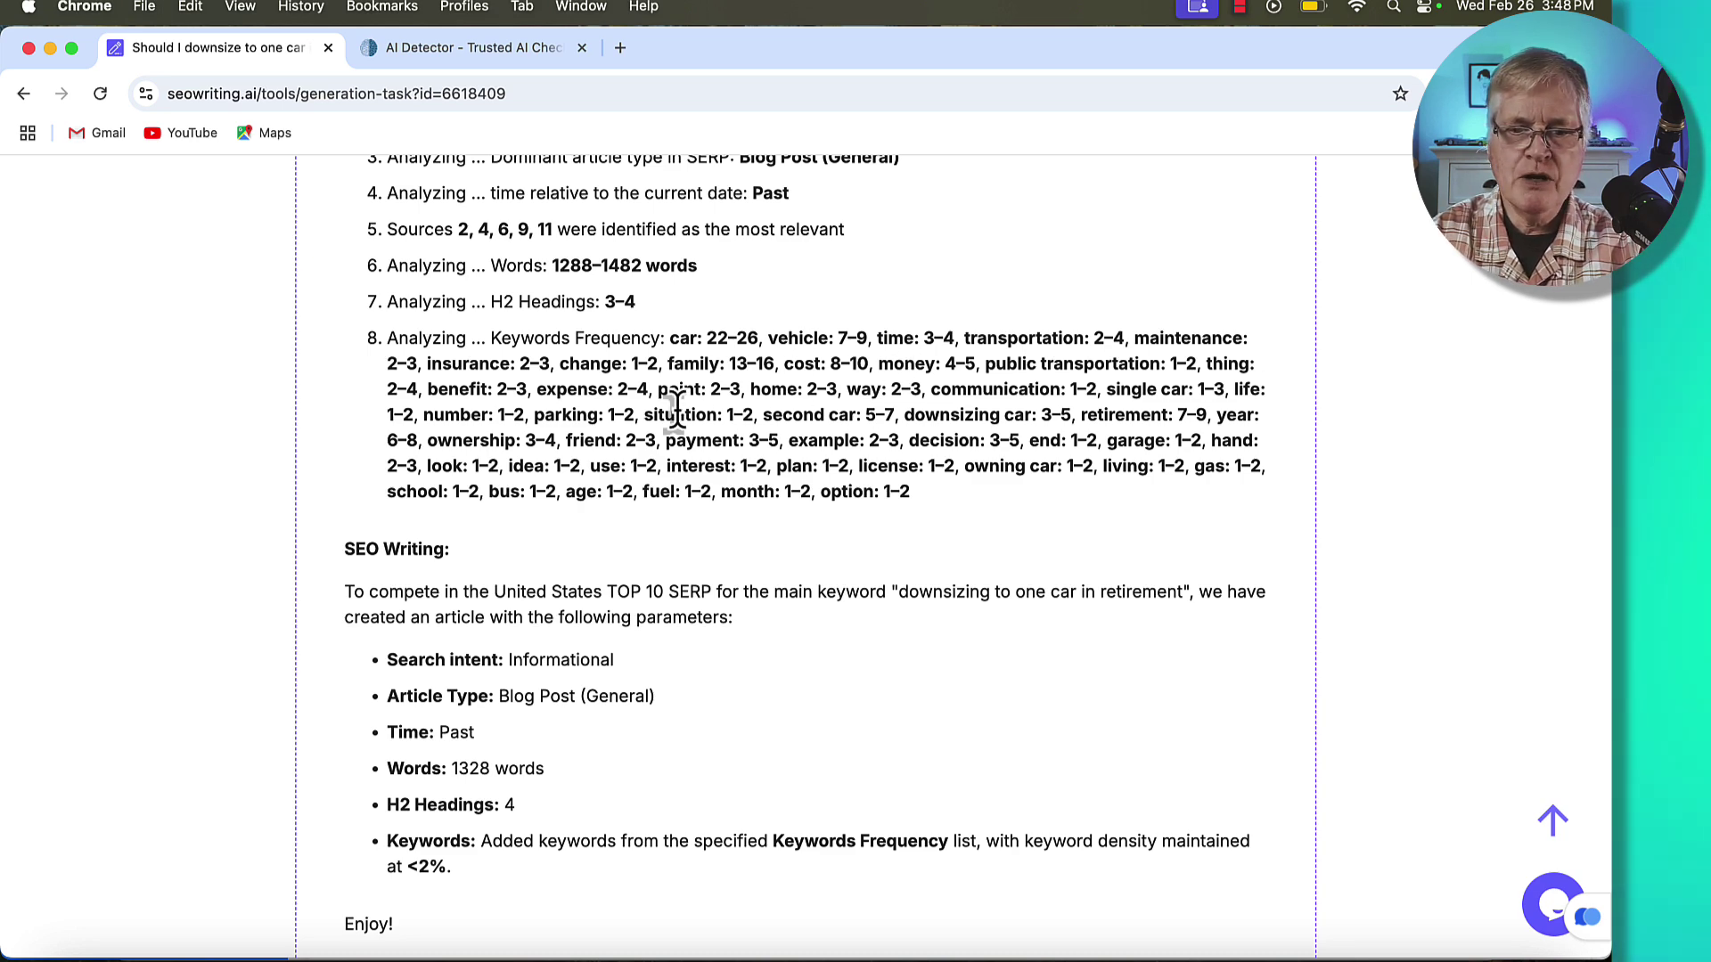
pyautogui.scroll(-3, 922, 441)
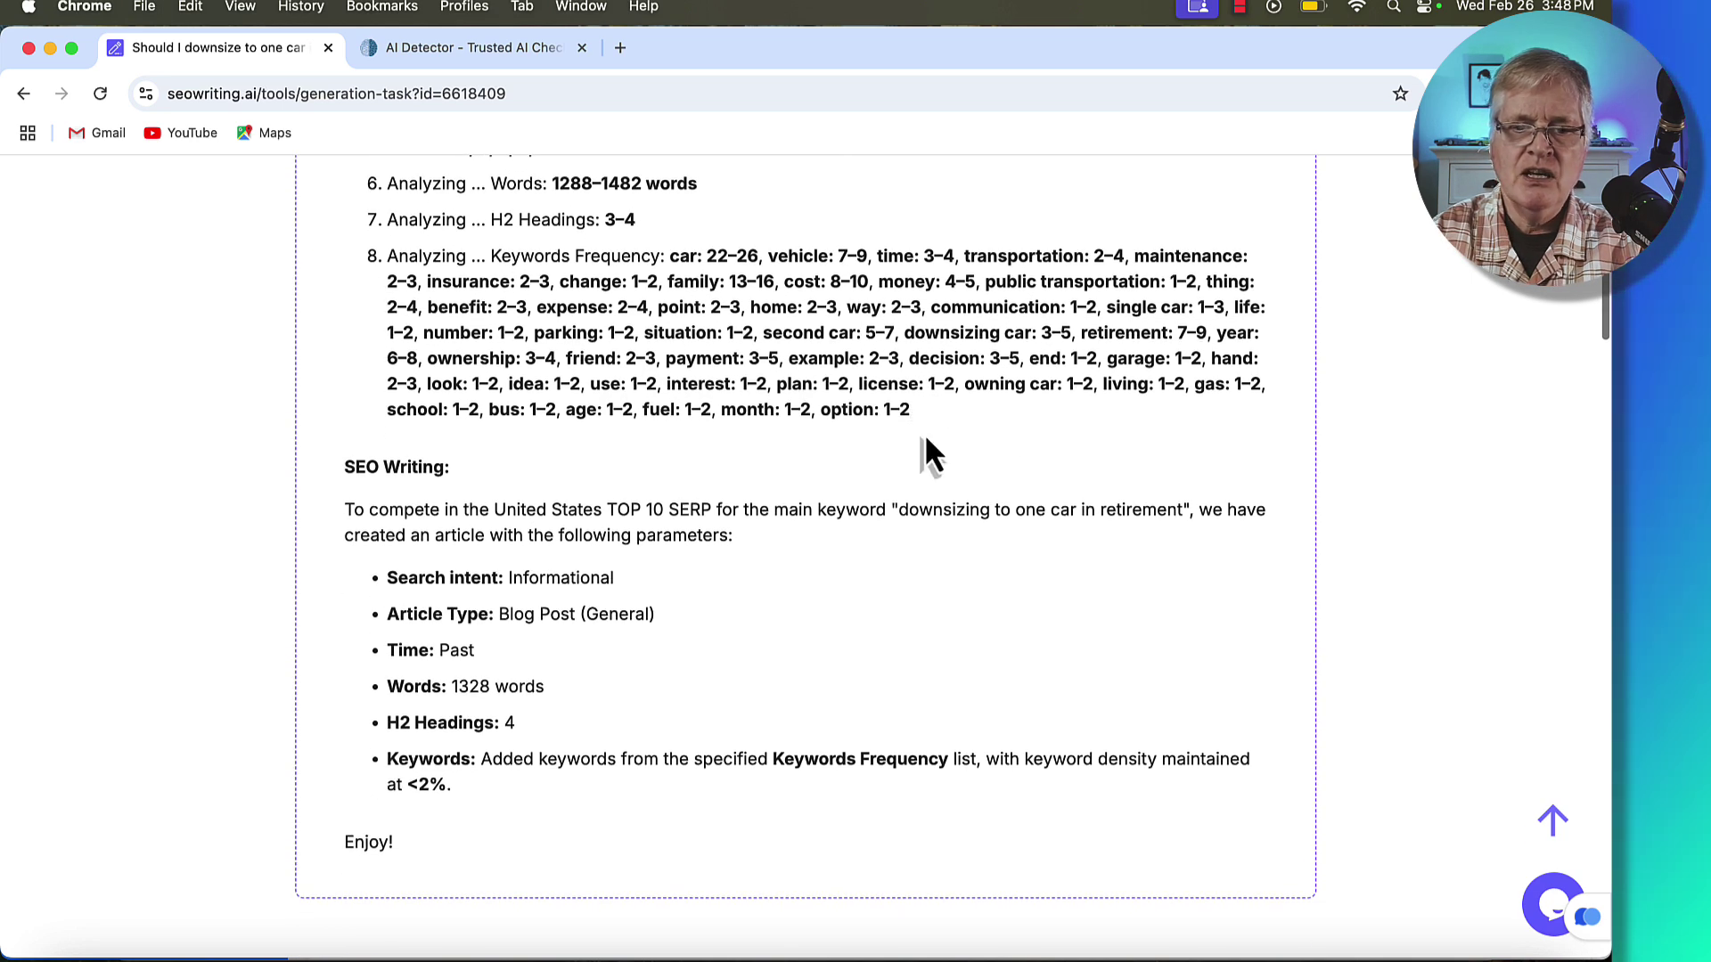
pyautogui.scroll(-1, 924, 440)
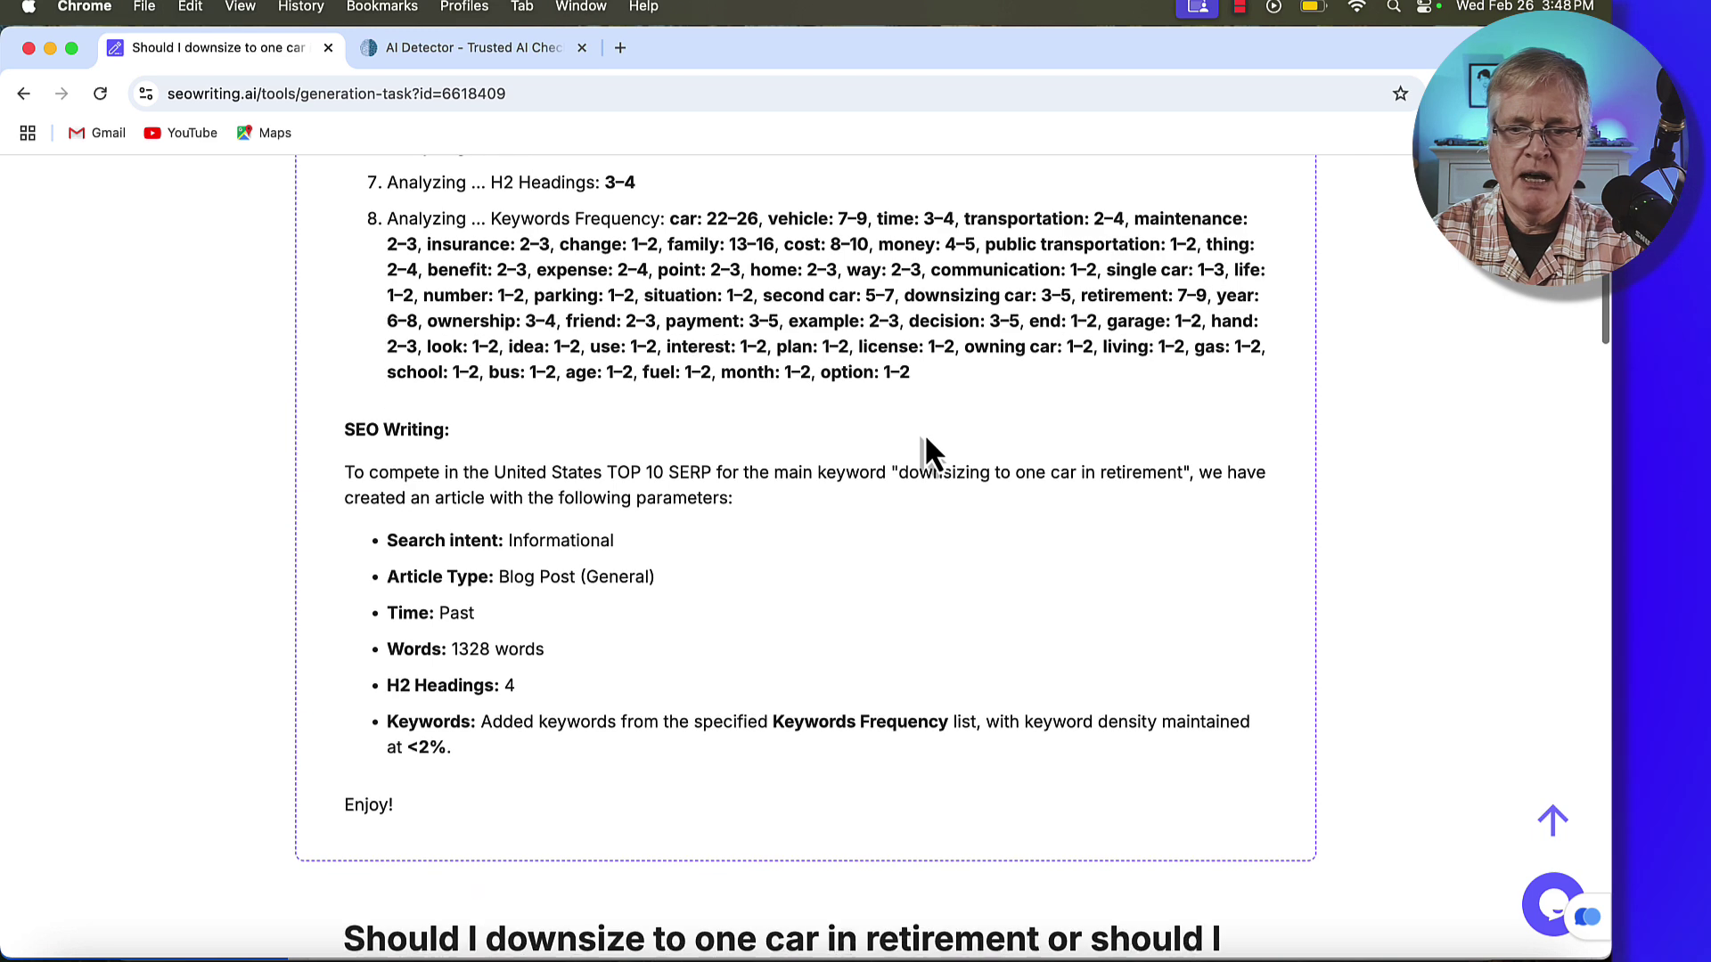
pyautogui.scroll(-2, 924, 439)
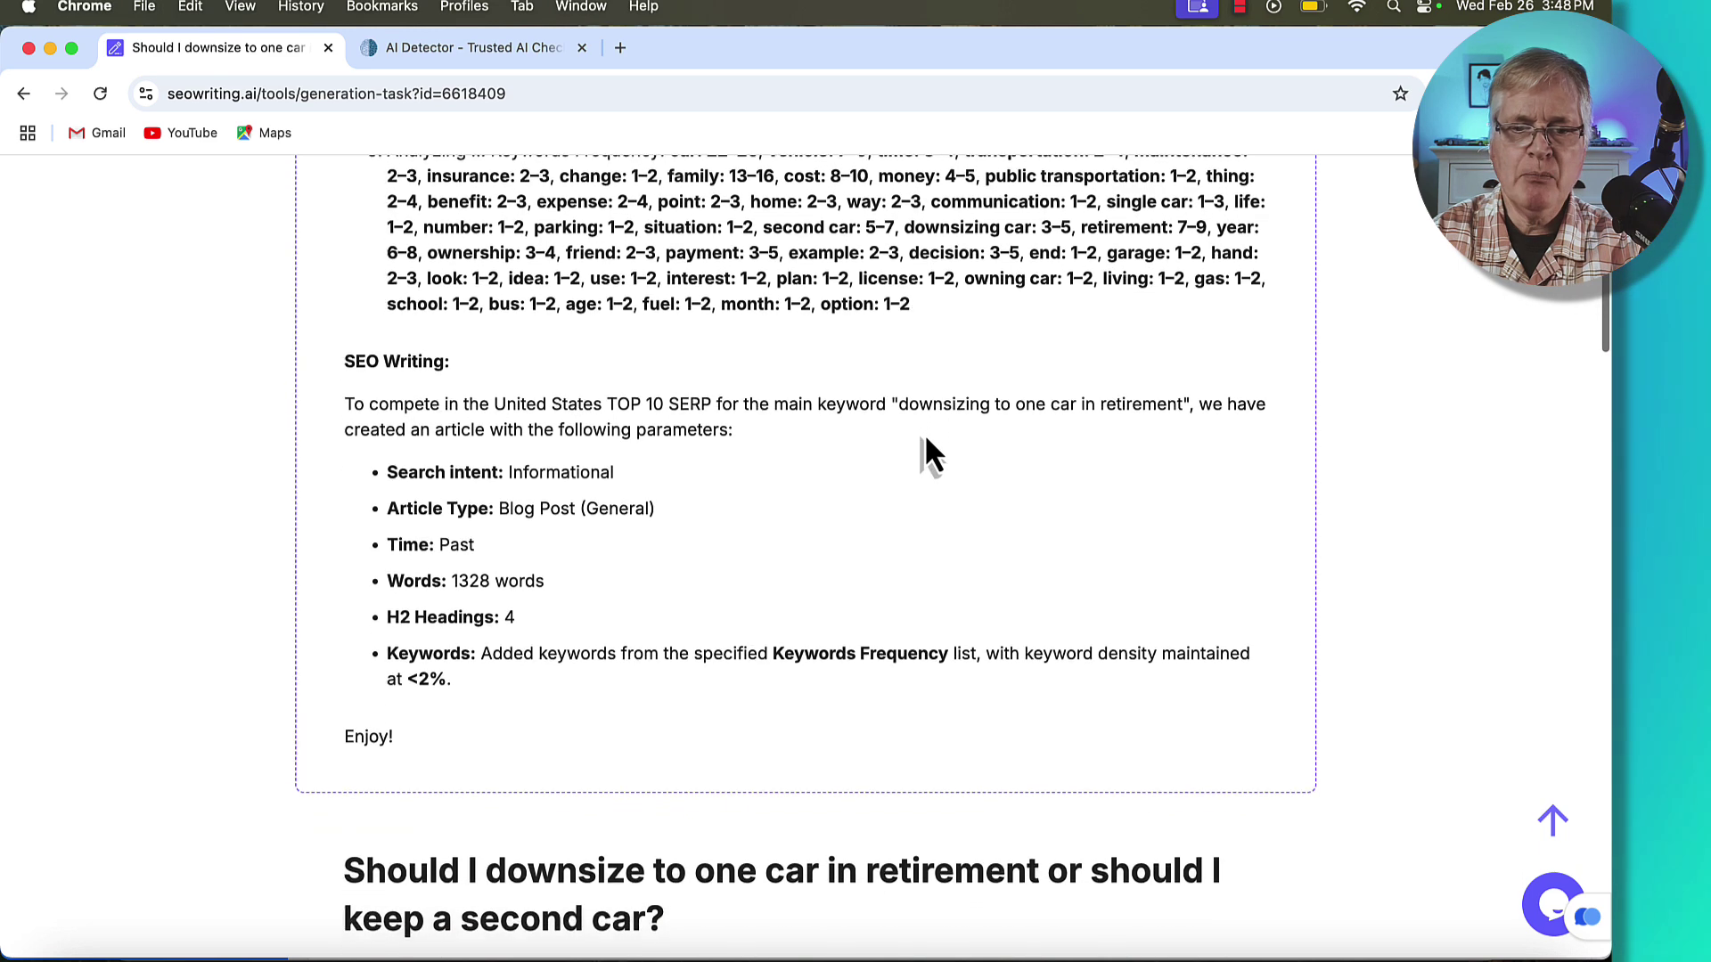
pyautogui.scroll(-7, 925, 440)
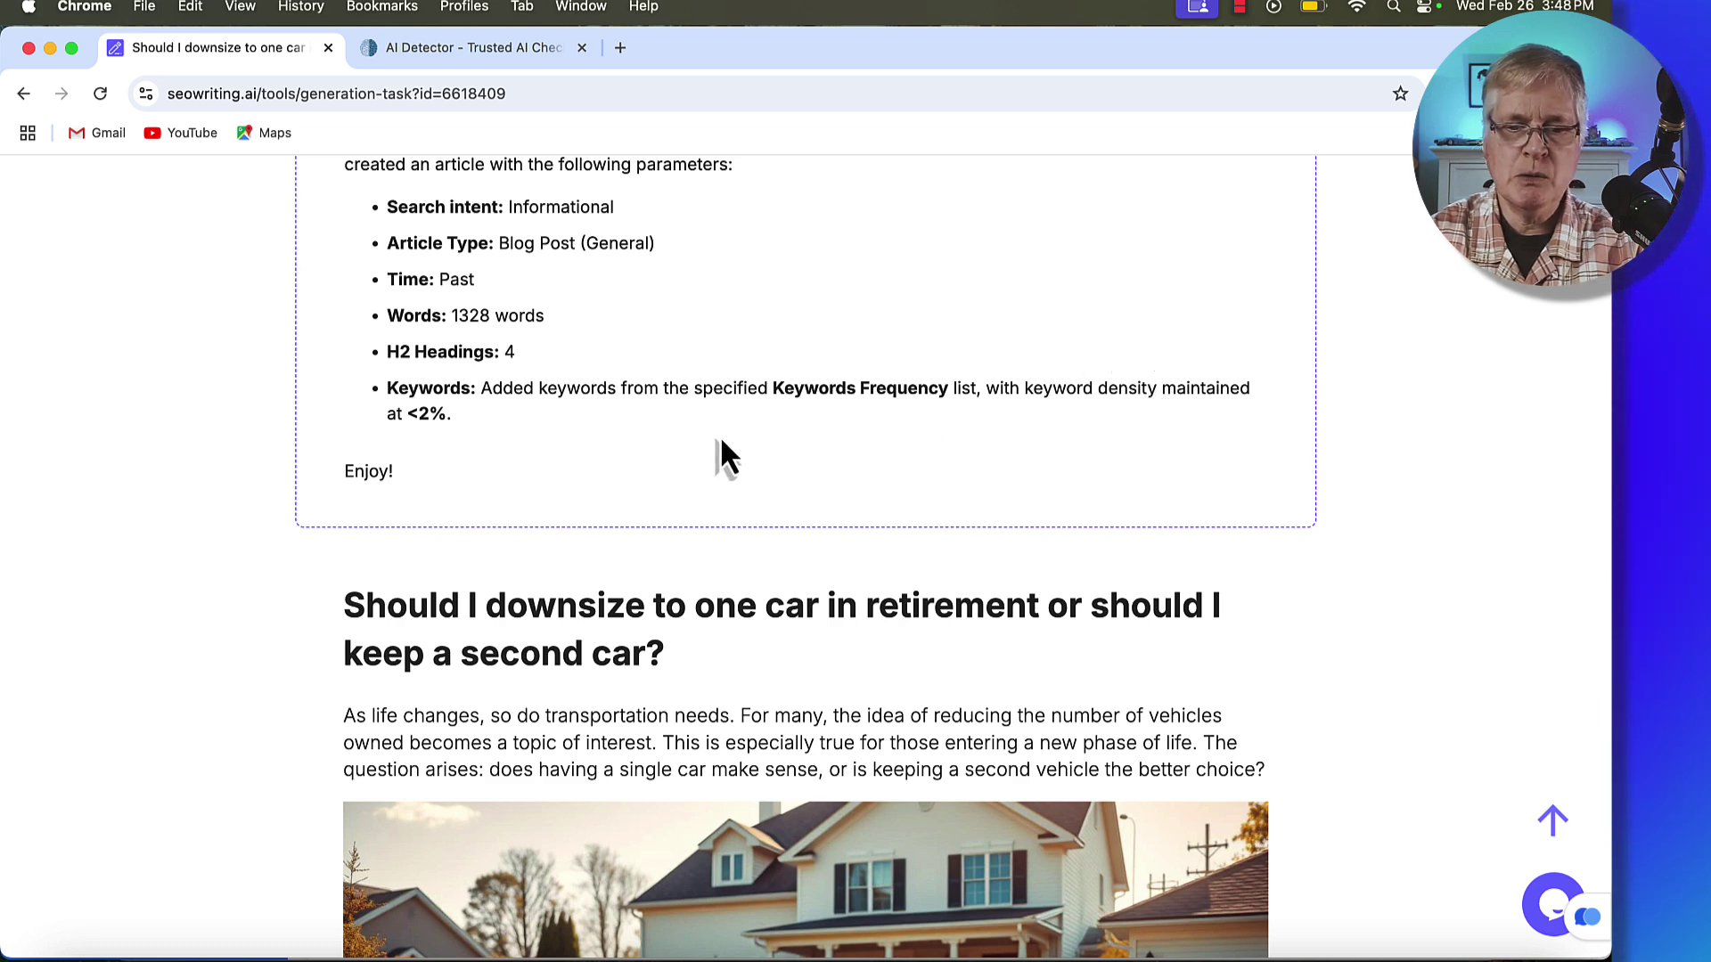
pyautogui.scroll(14, 741, 455)
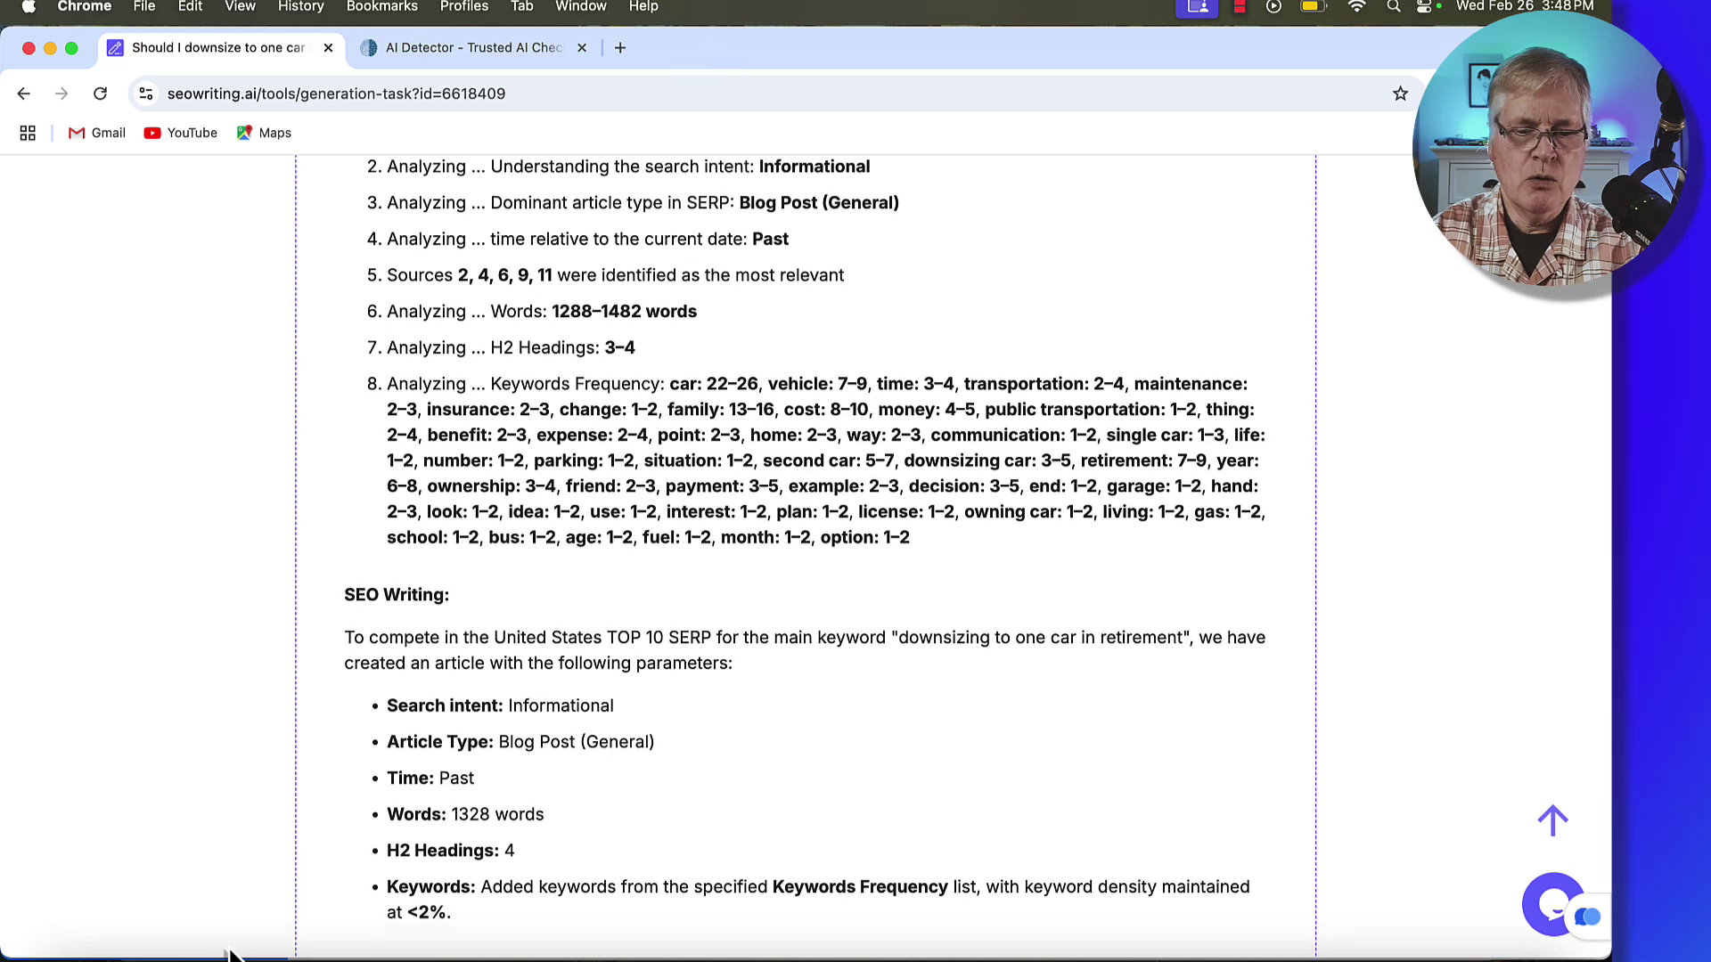
# Paste the copied article into NeuronWriter's empty editor, which then scores 71 against the top competitor's 67.
pyautogui.click(171, 958)
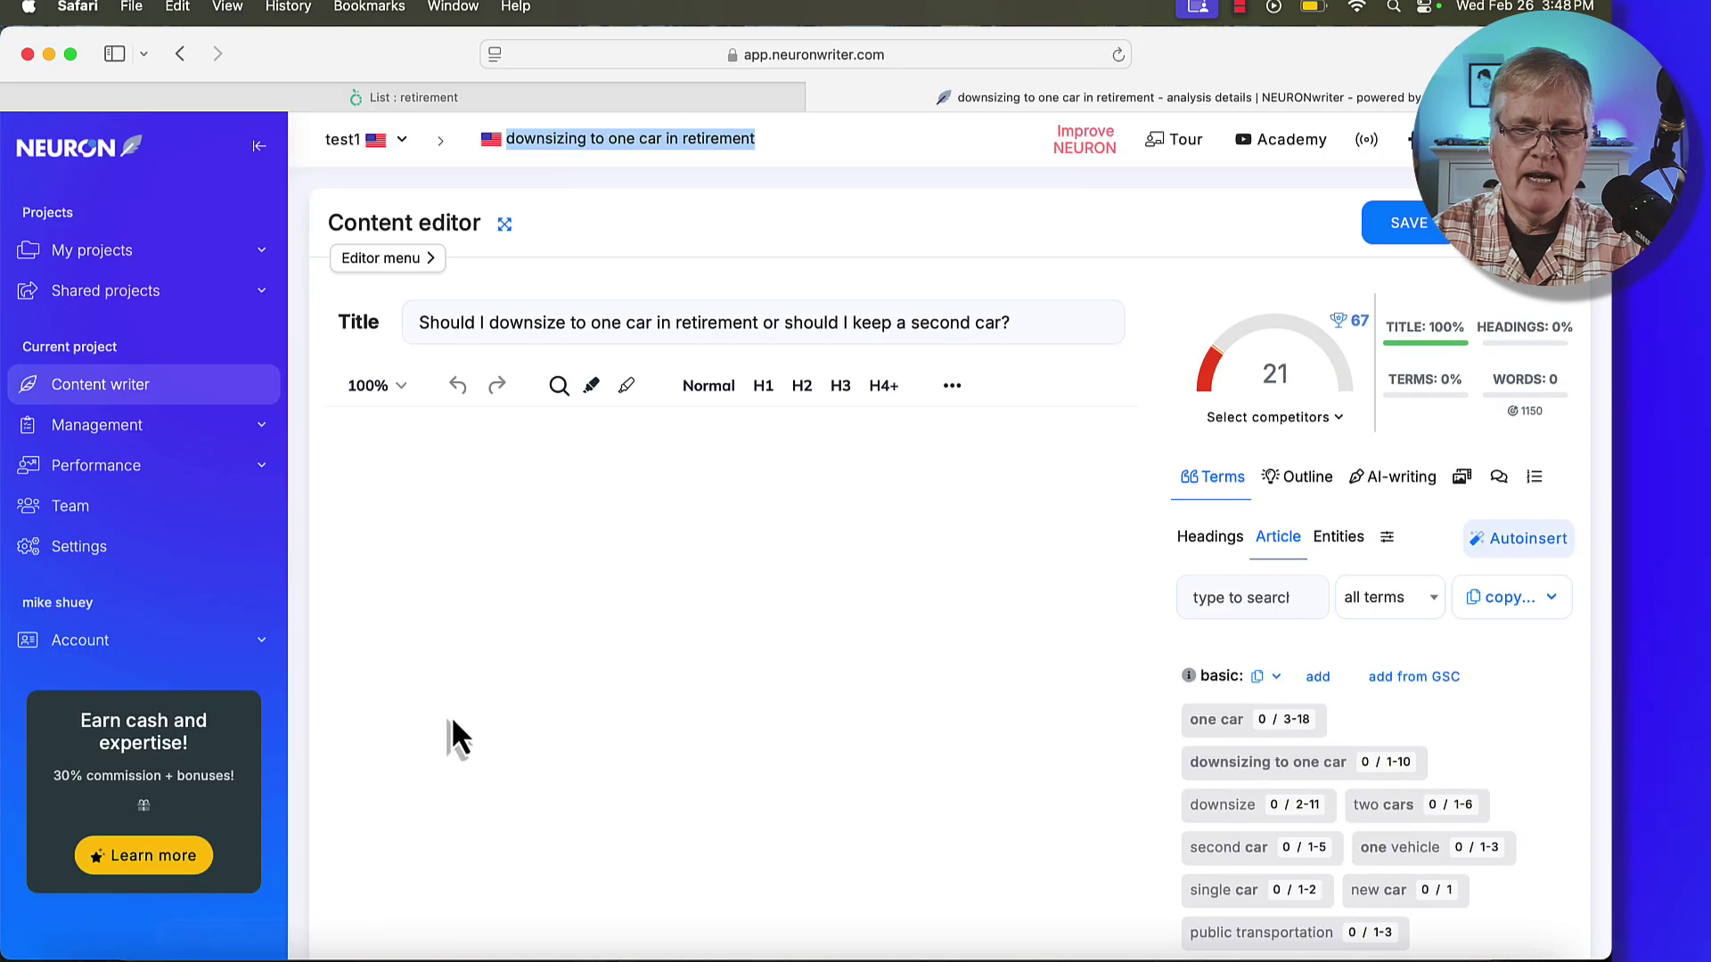
pyautogui.click(422, 436)
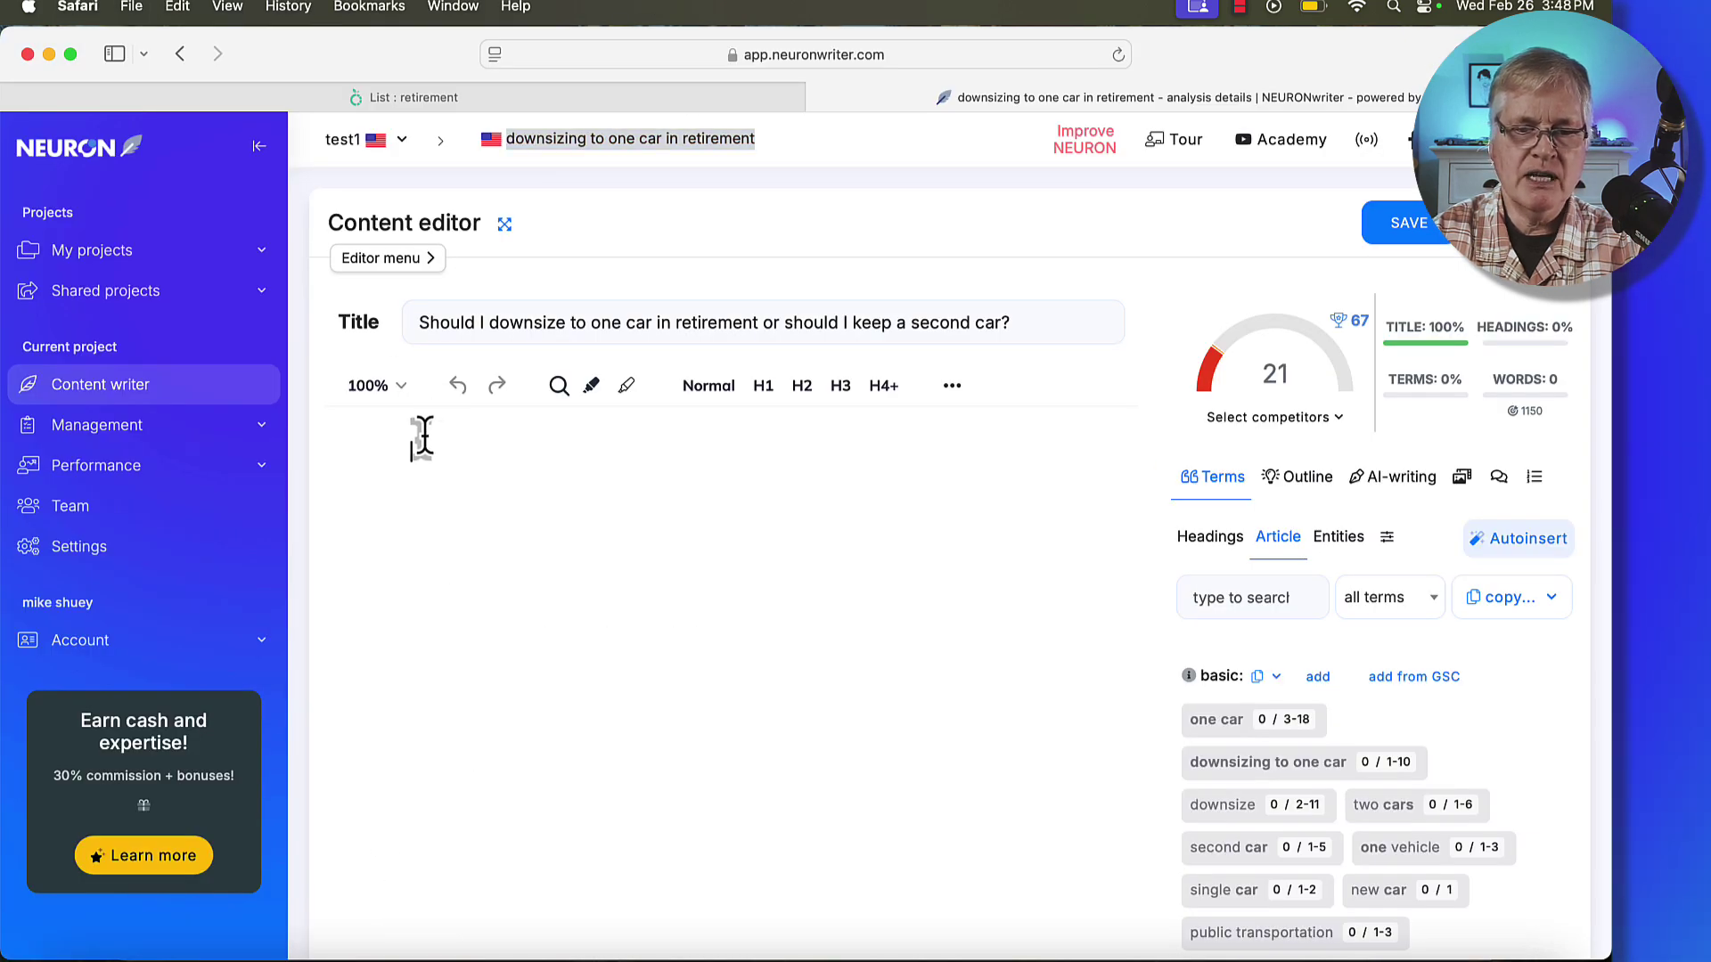
pyautogui.press('super+v')
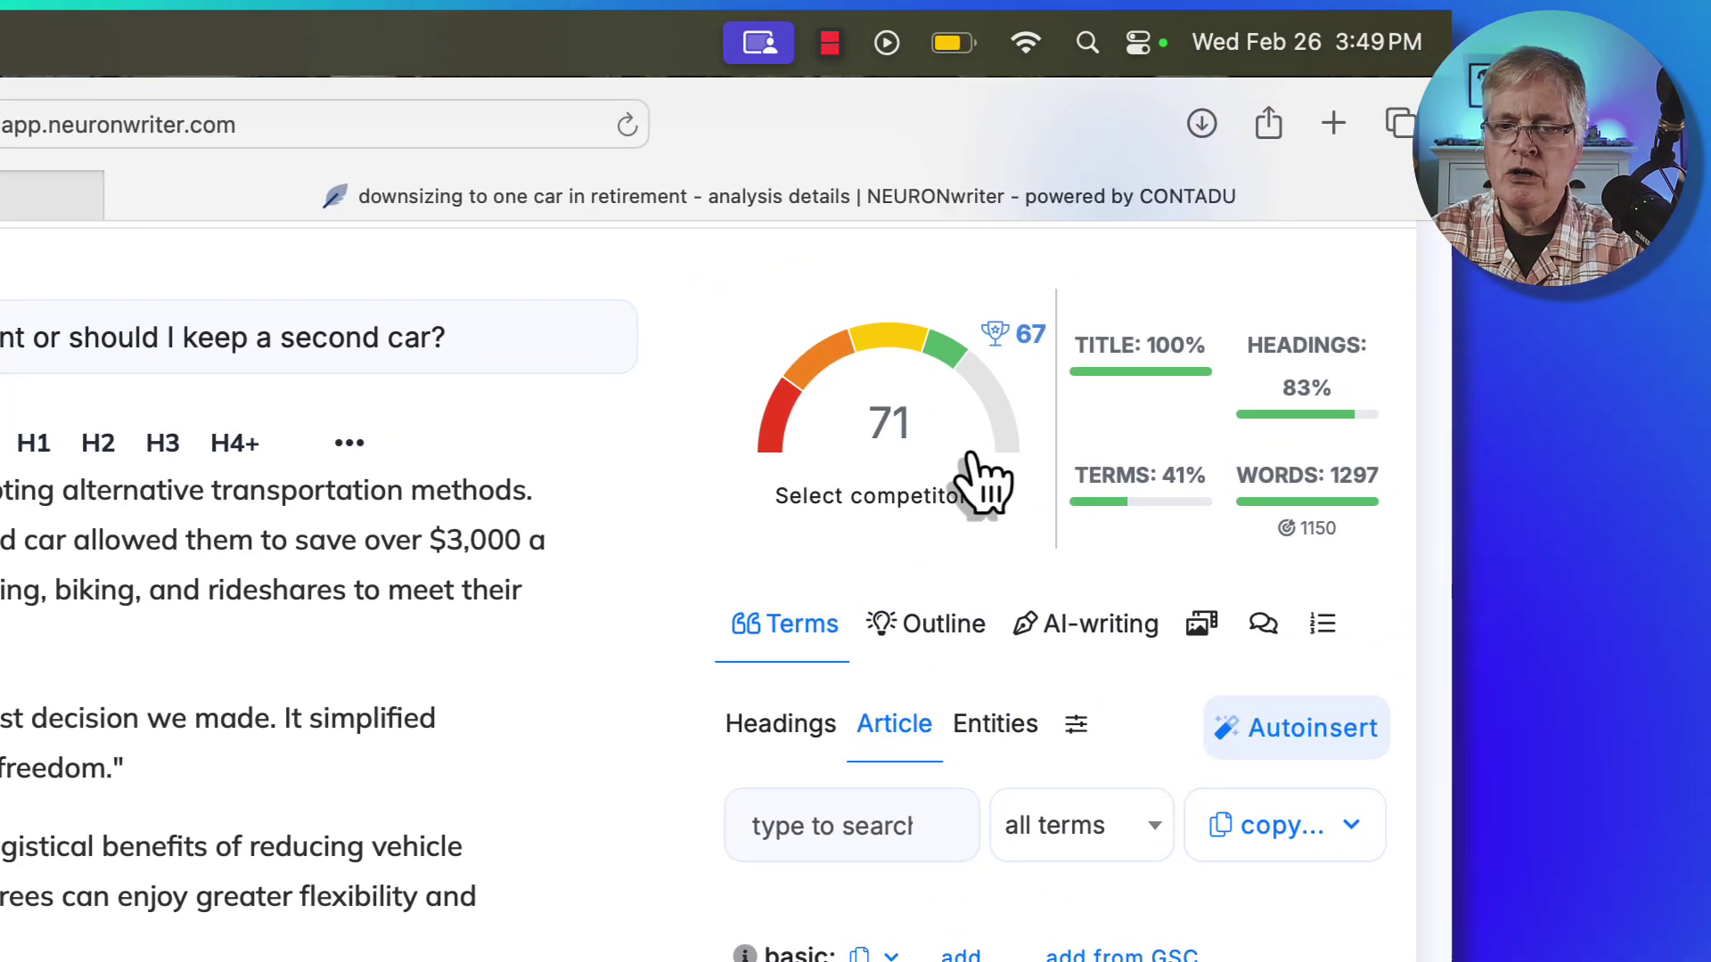
pyautogui.moveTo(1041, 346)
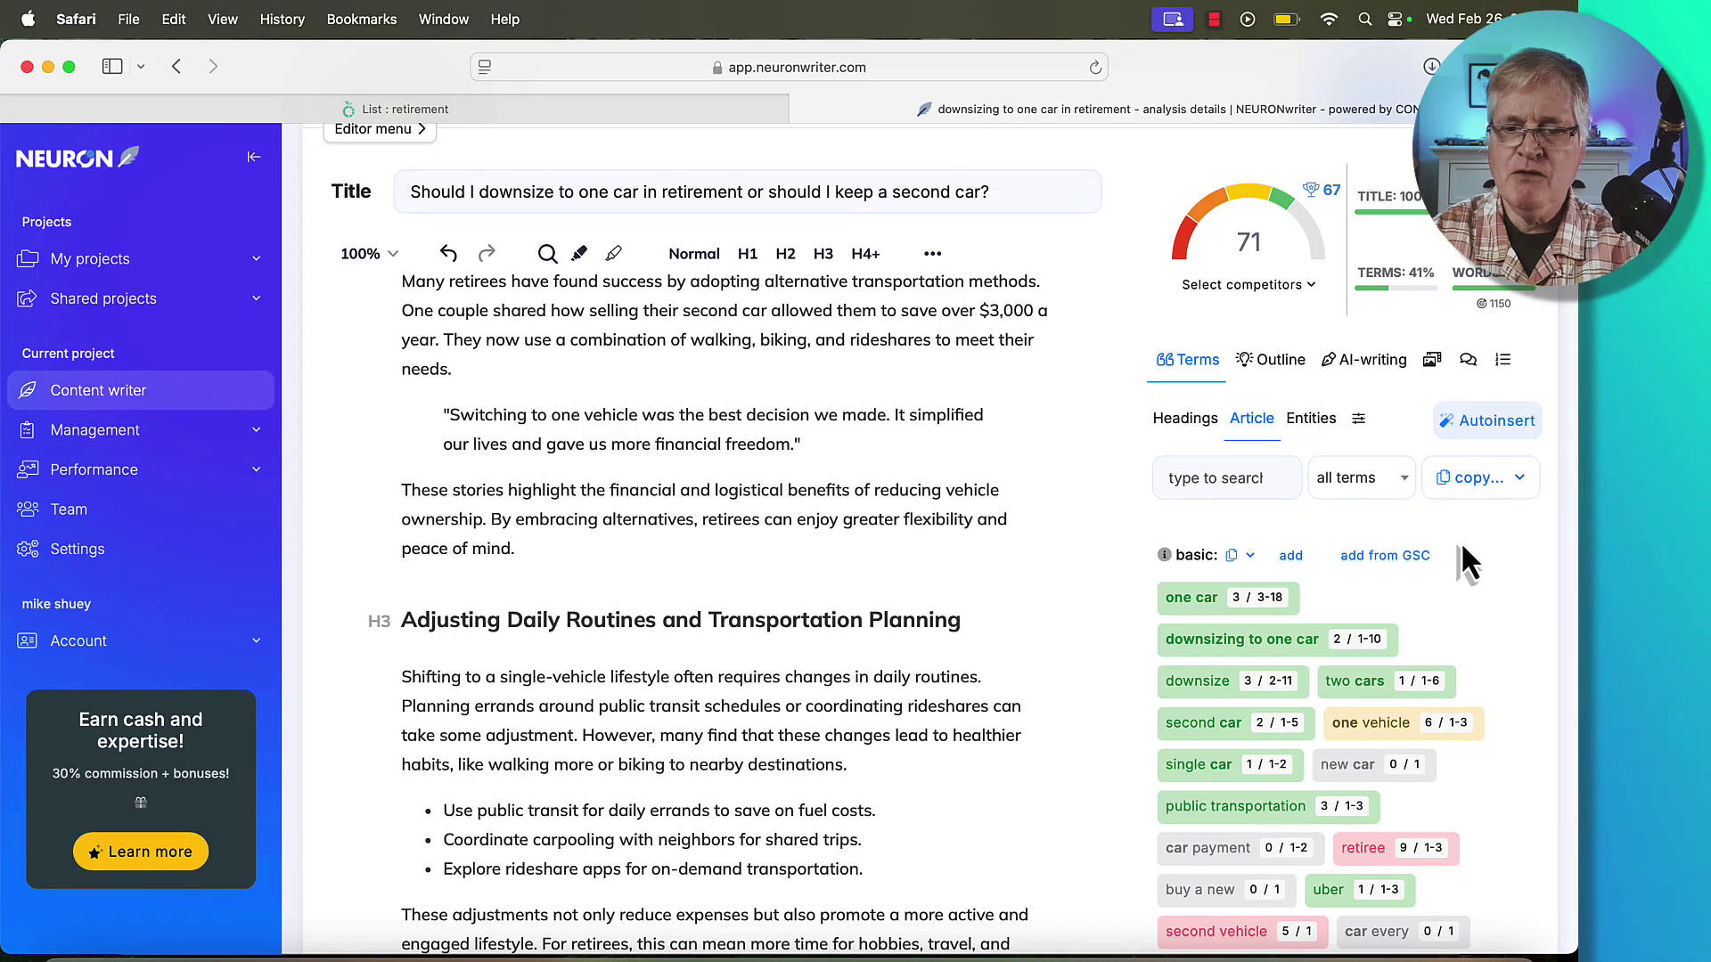
pyautogui.scroll(-5, 1452, 586)
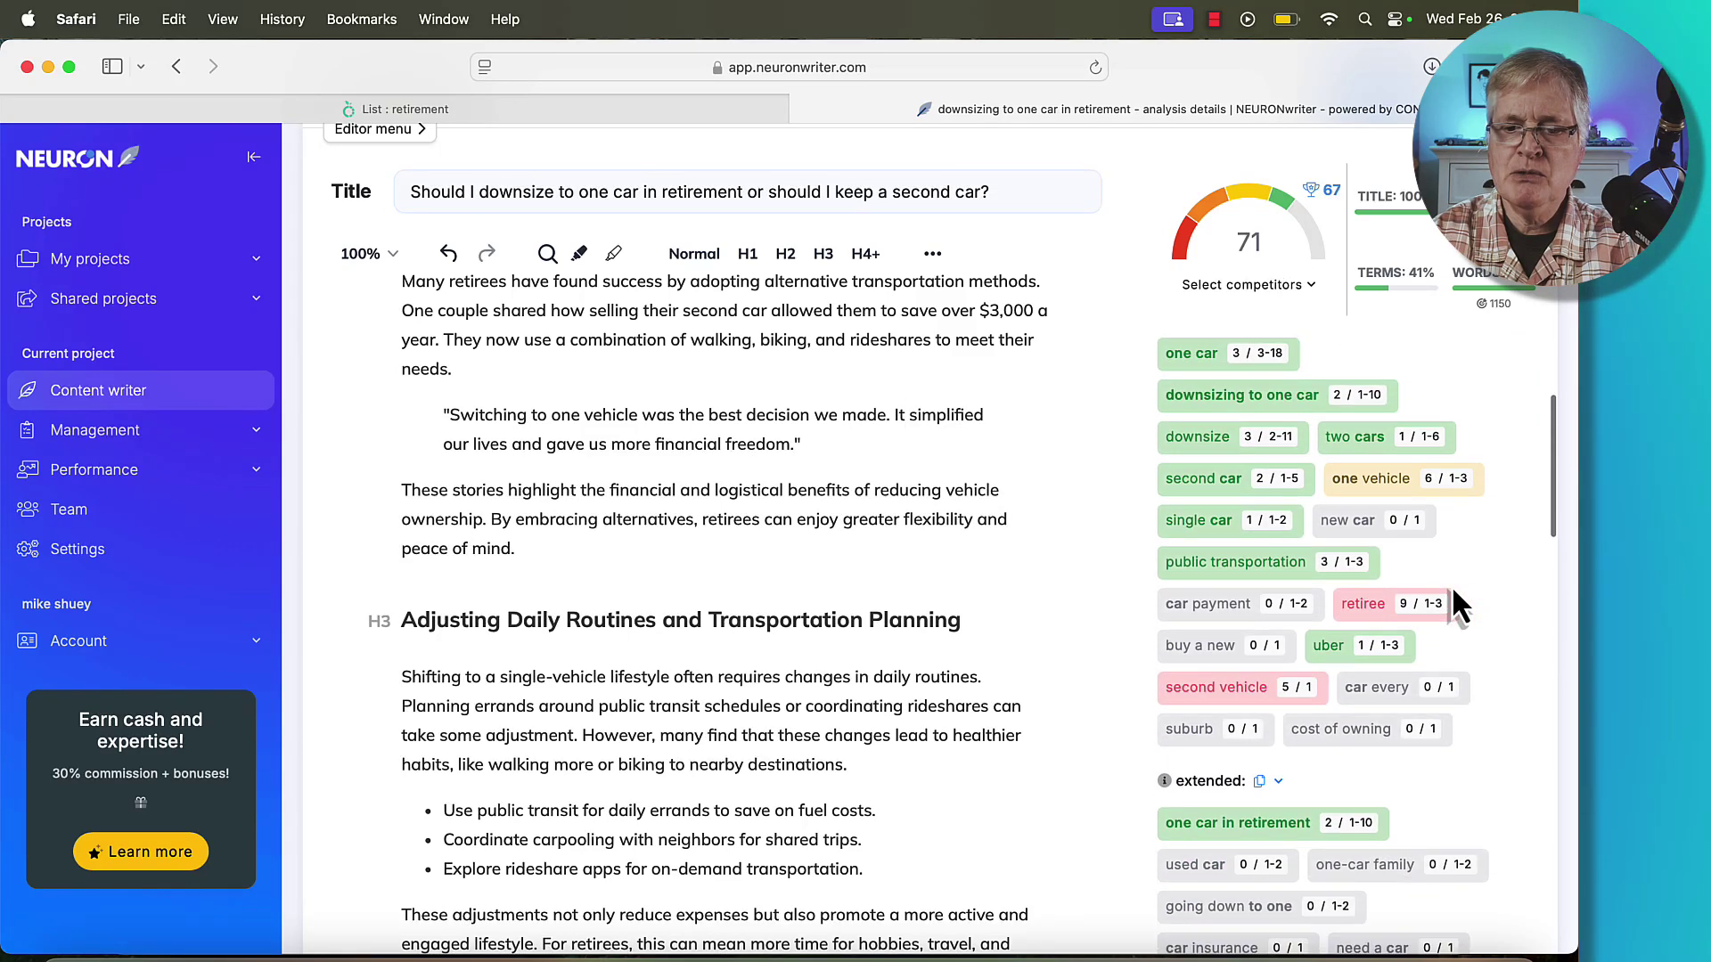
pyautogui.scroll(2, 1381, 485)
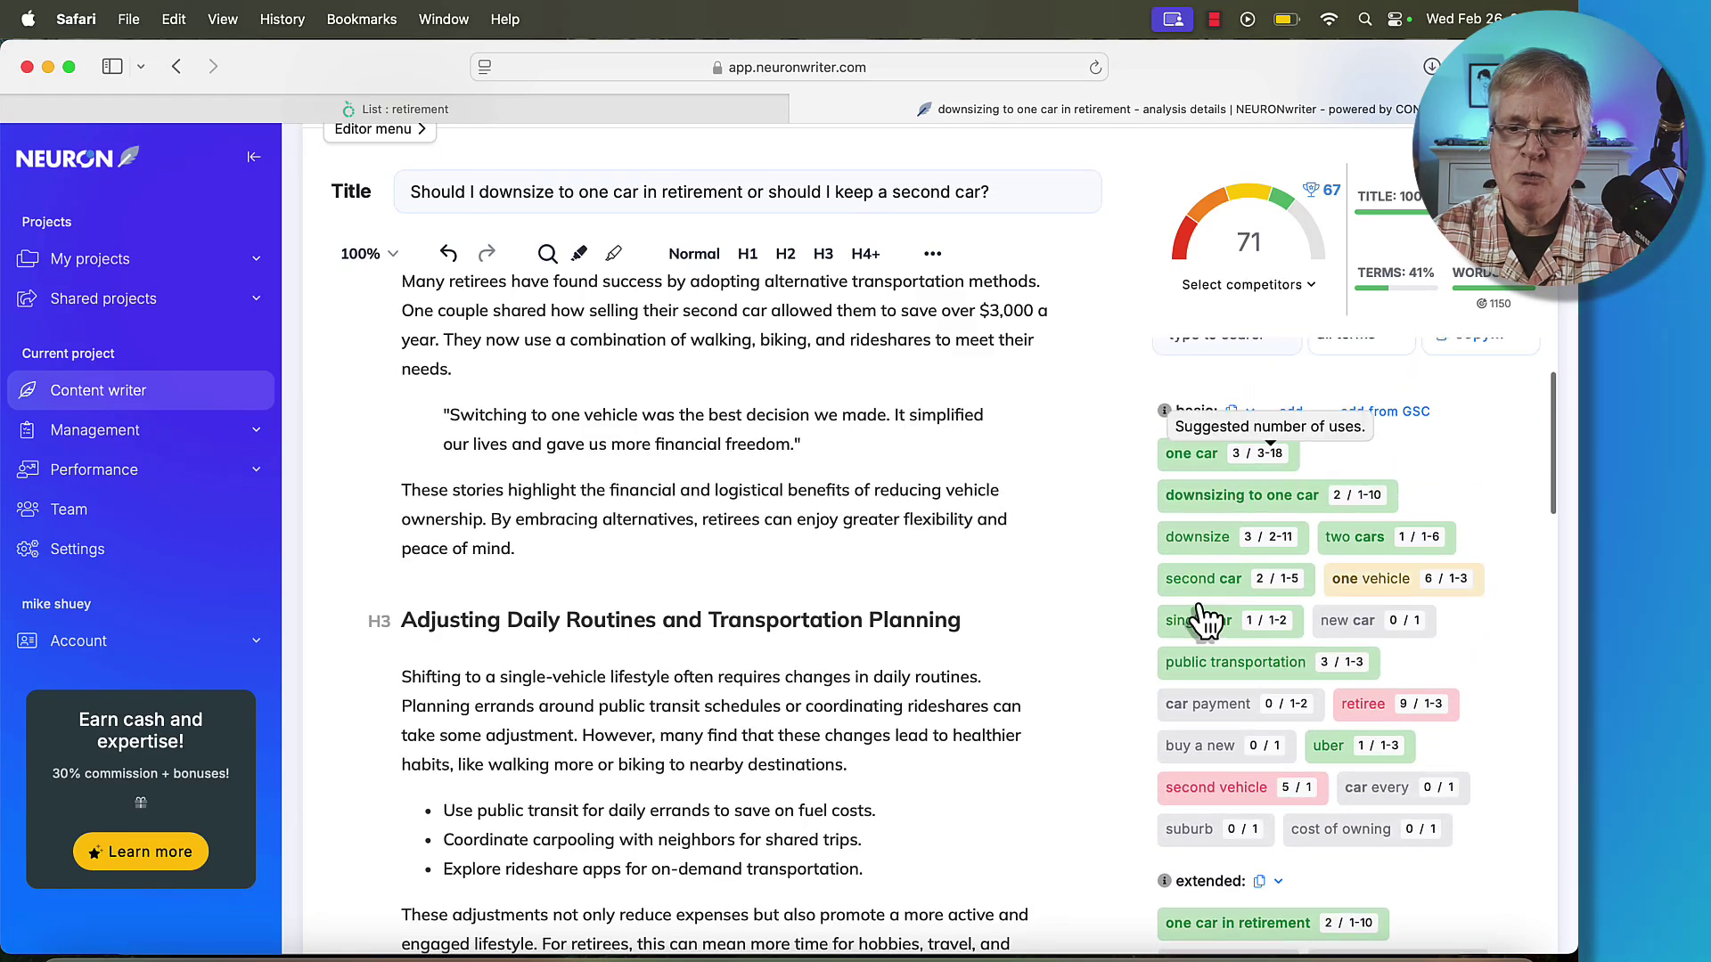
pyautogui.scroll(-1, 1414, 707)
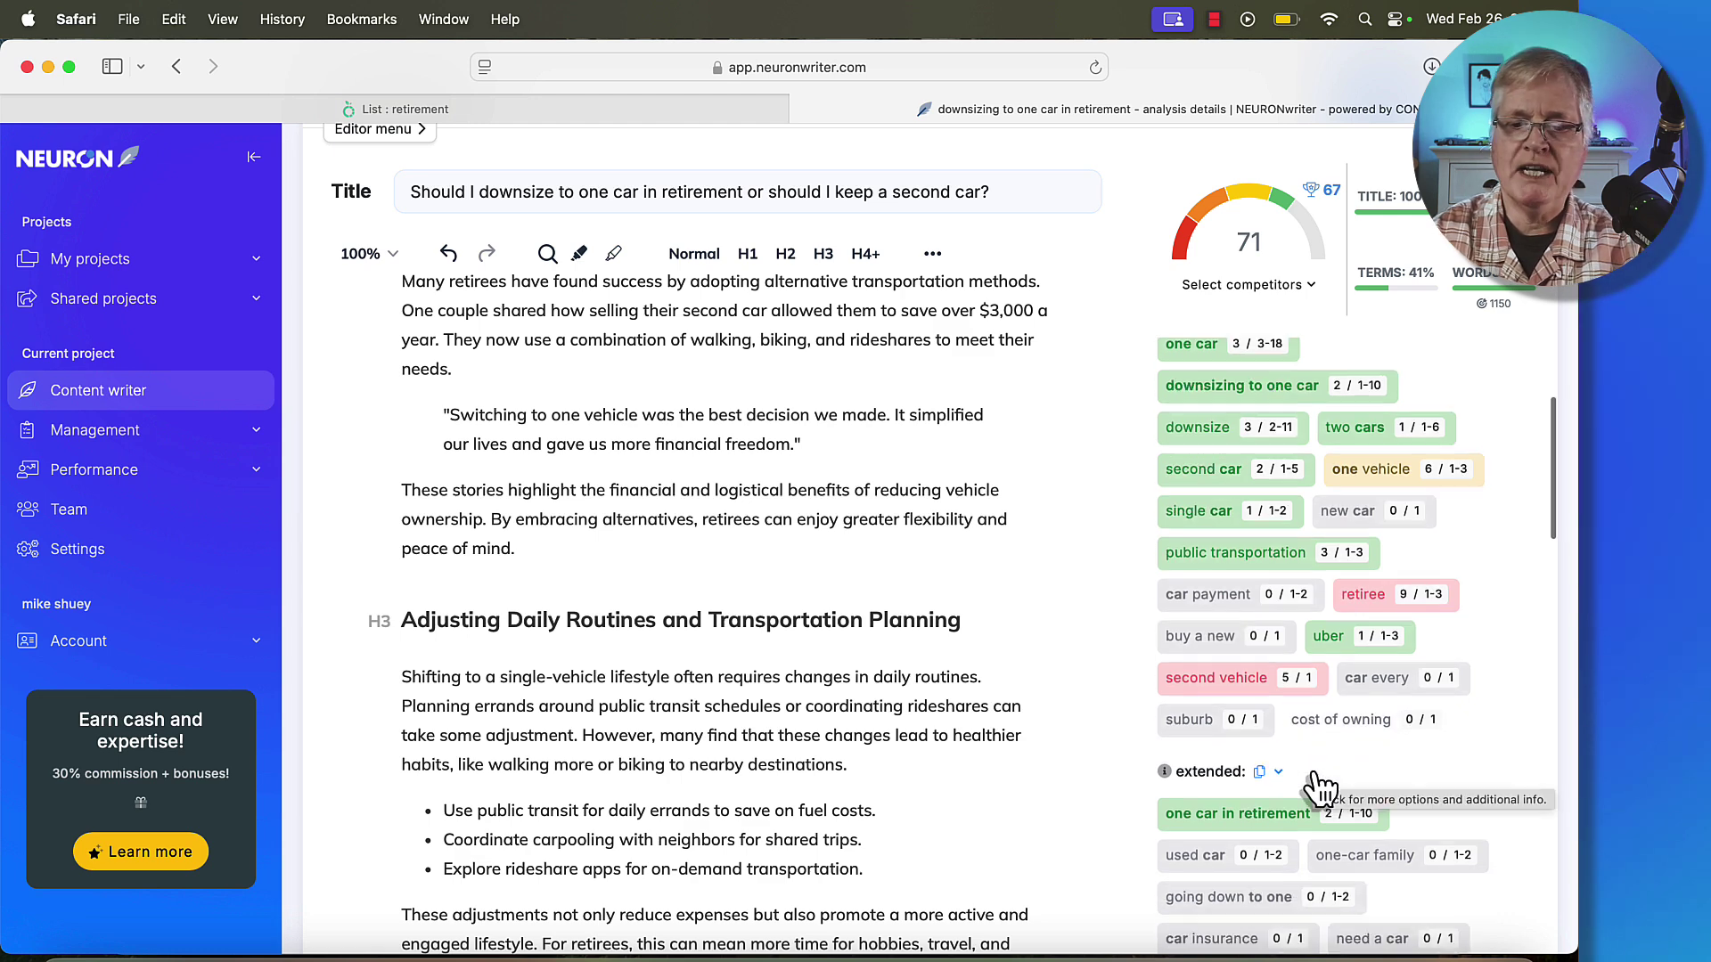
pyautogui.scroll(-10, 1320, 788)
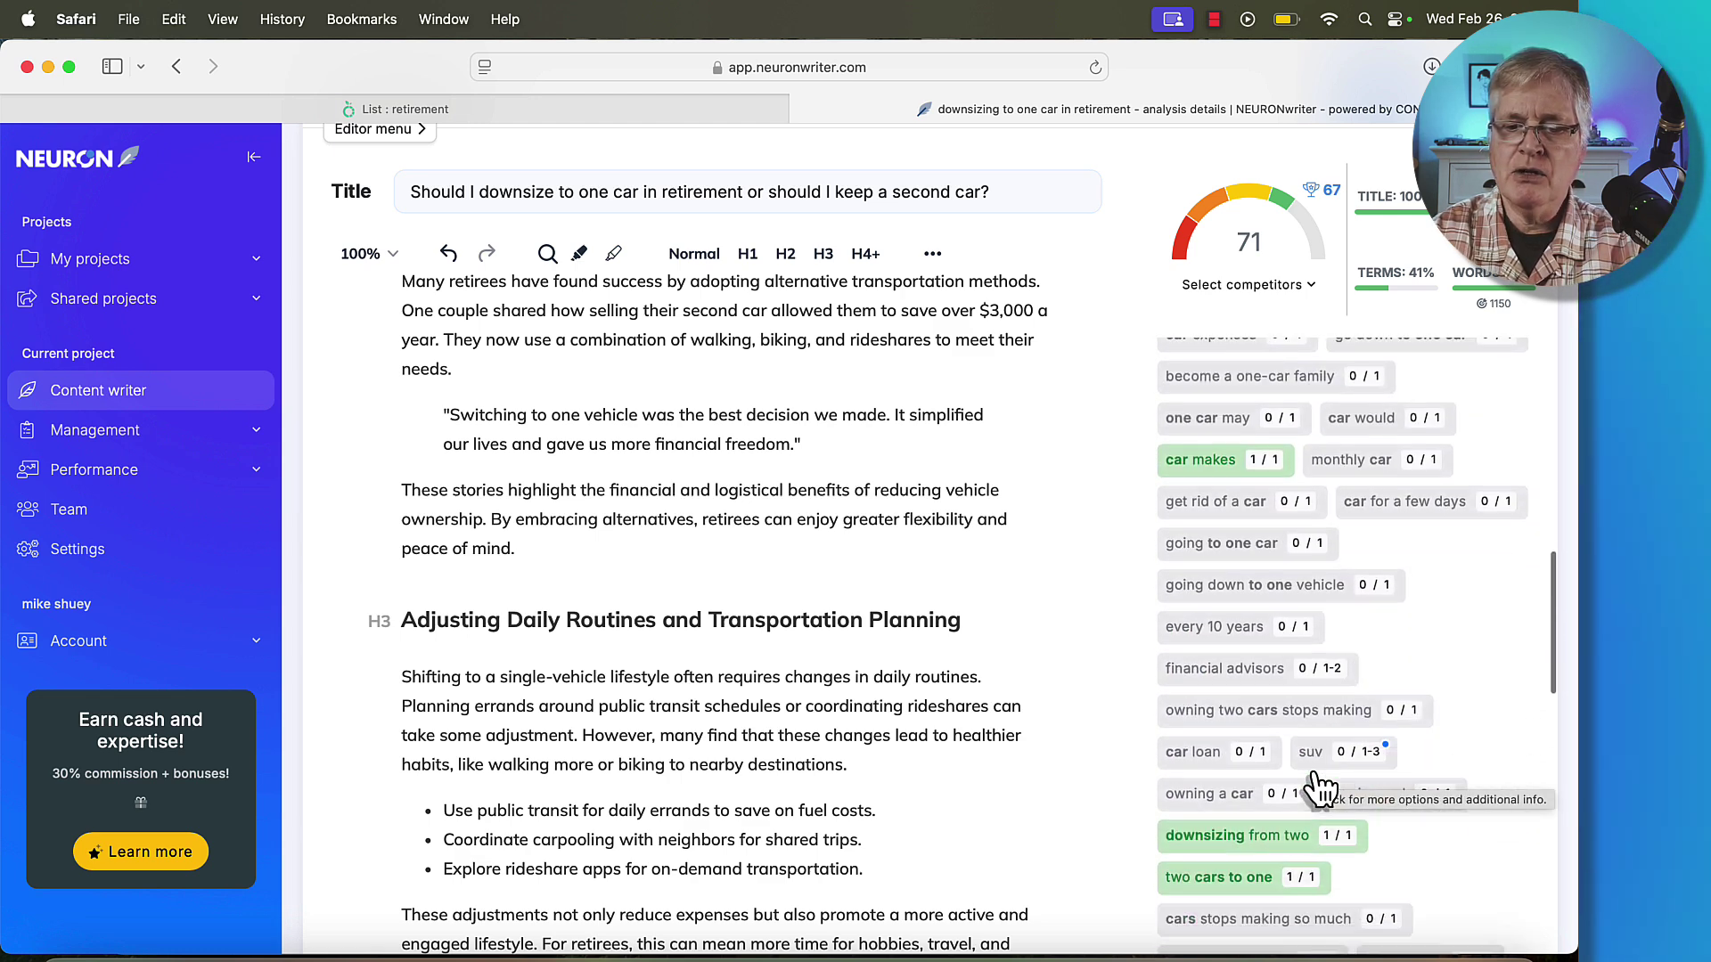
pyautogui.scroll(-10, 1319, 788)
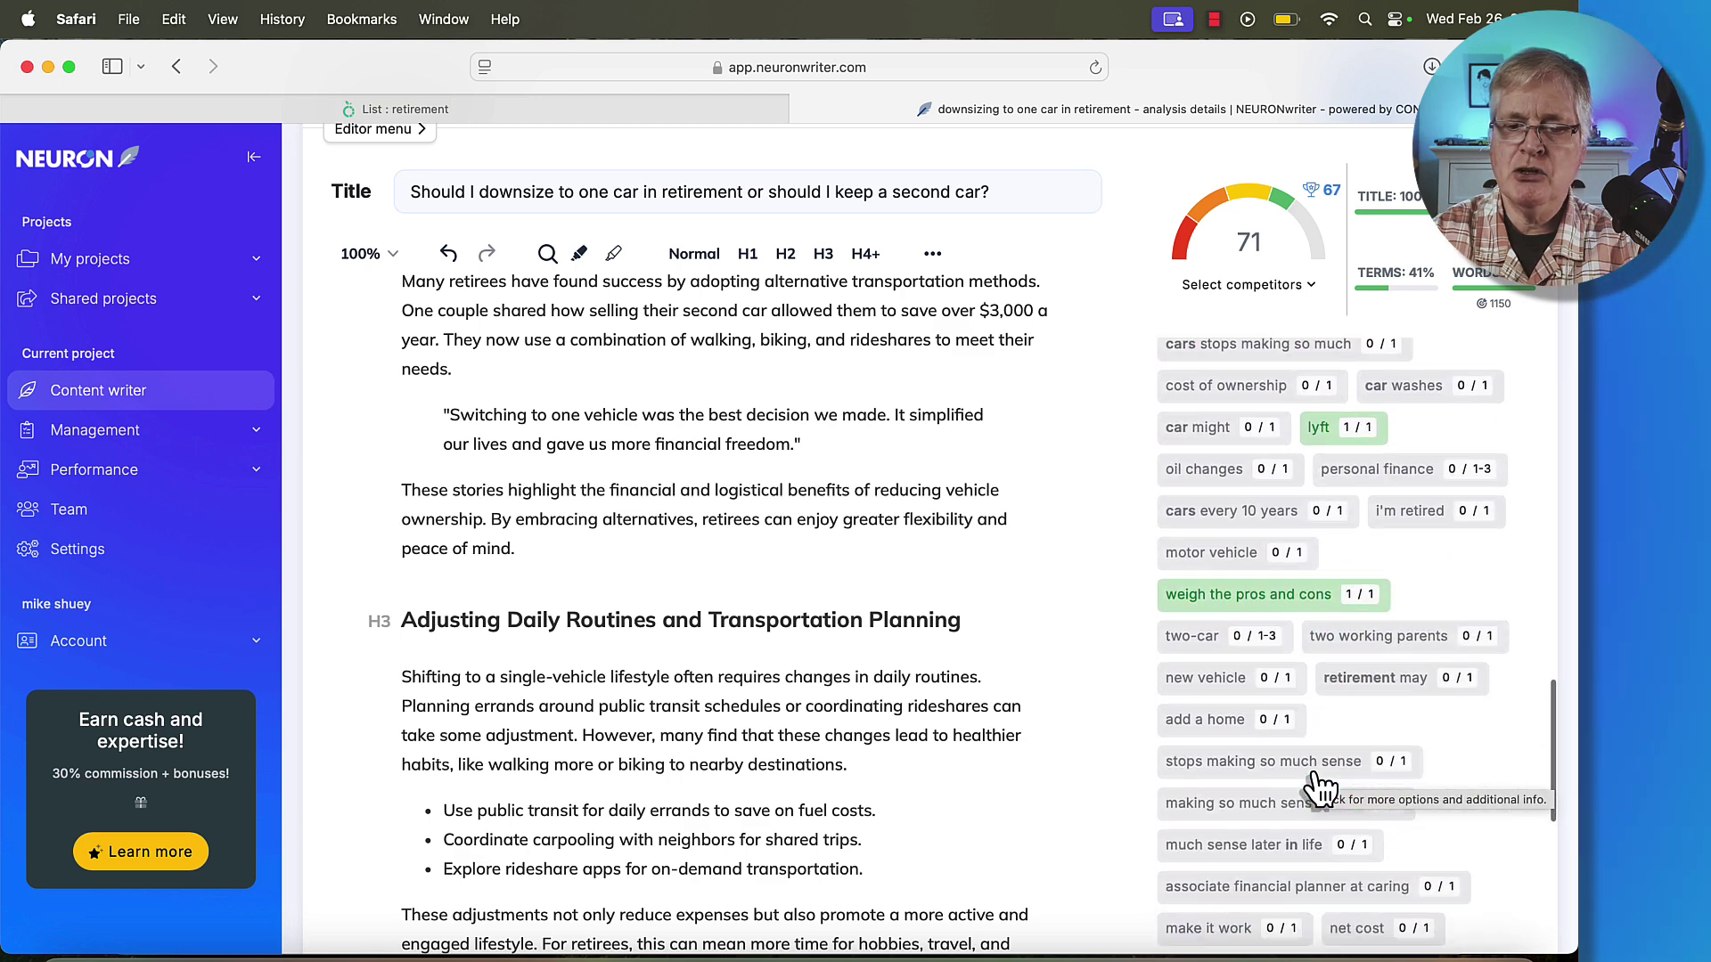
pyautogui.scroll(-10, 1320, 788)
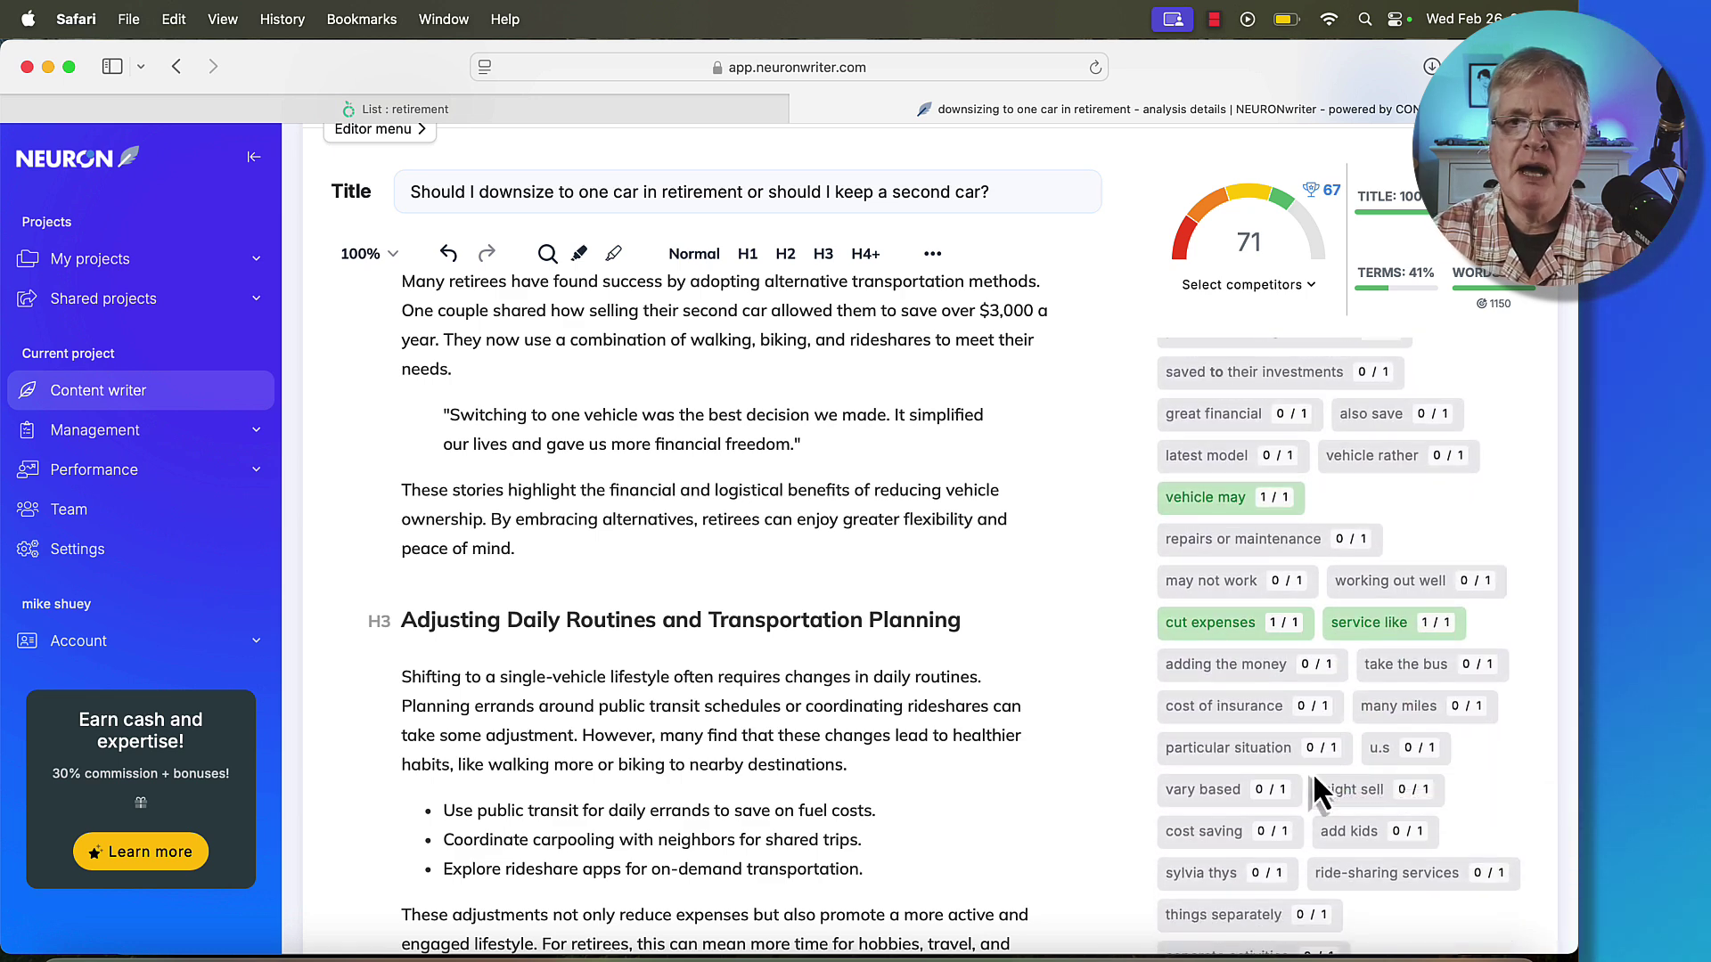
pyautogui.scroll(20, 1320, 788)
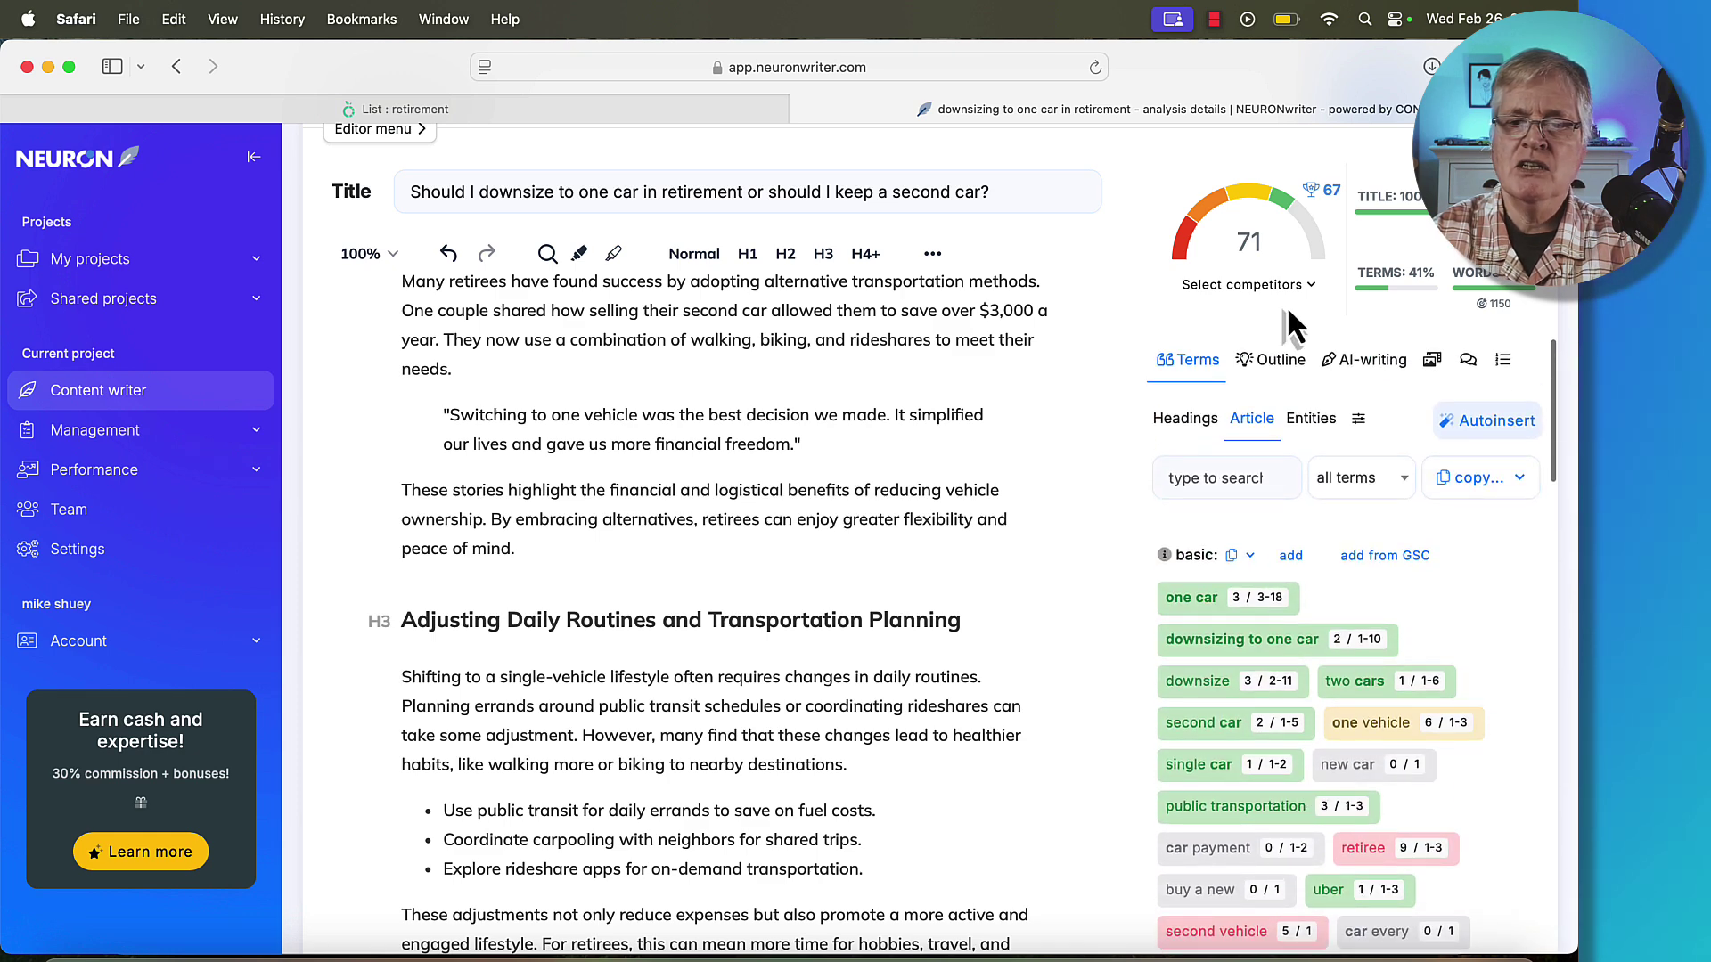
pyautogui.moveTo(1348, 213)
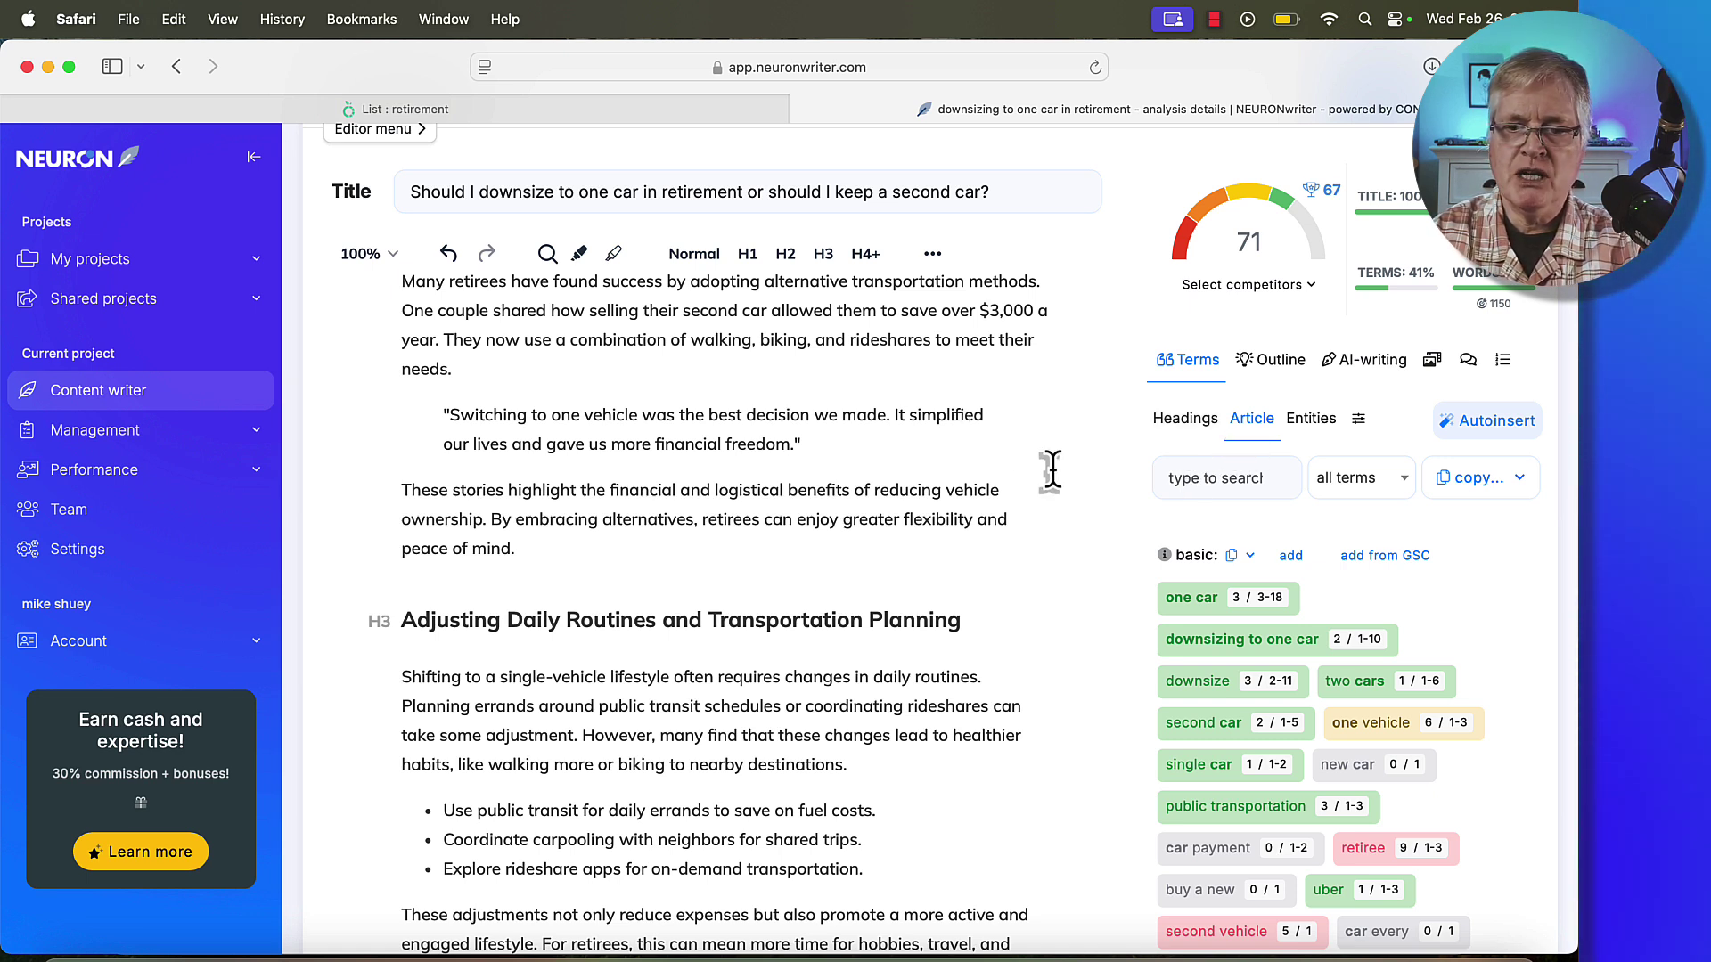
pyautogui.scroll(-1, 1052, 470)
pyautogui.scroll(15, 1052, 470)
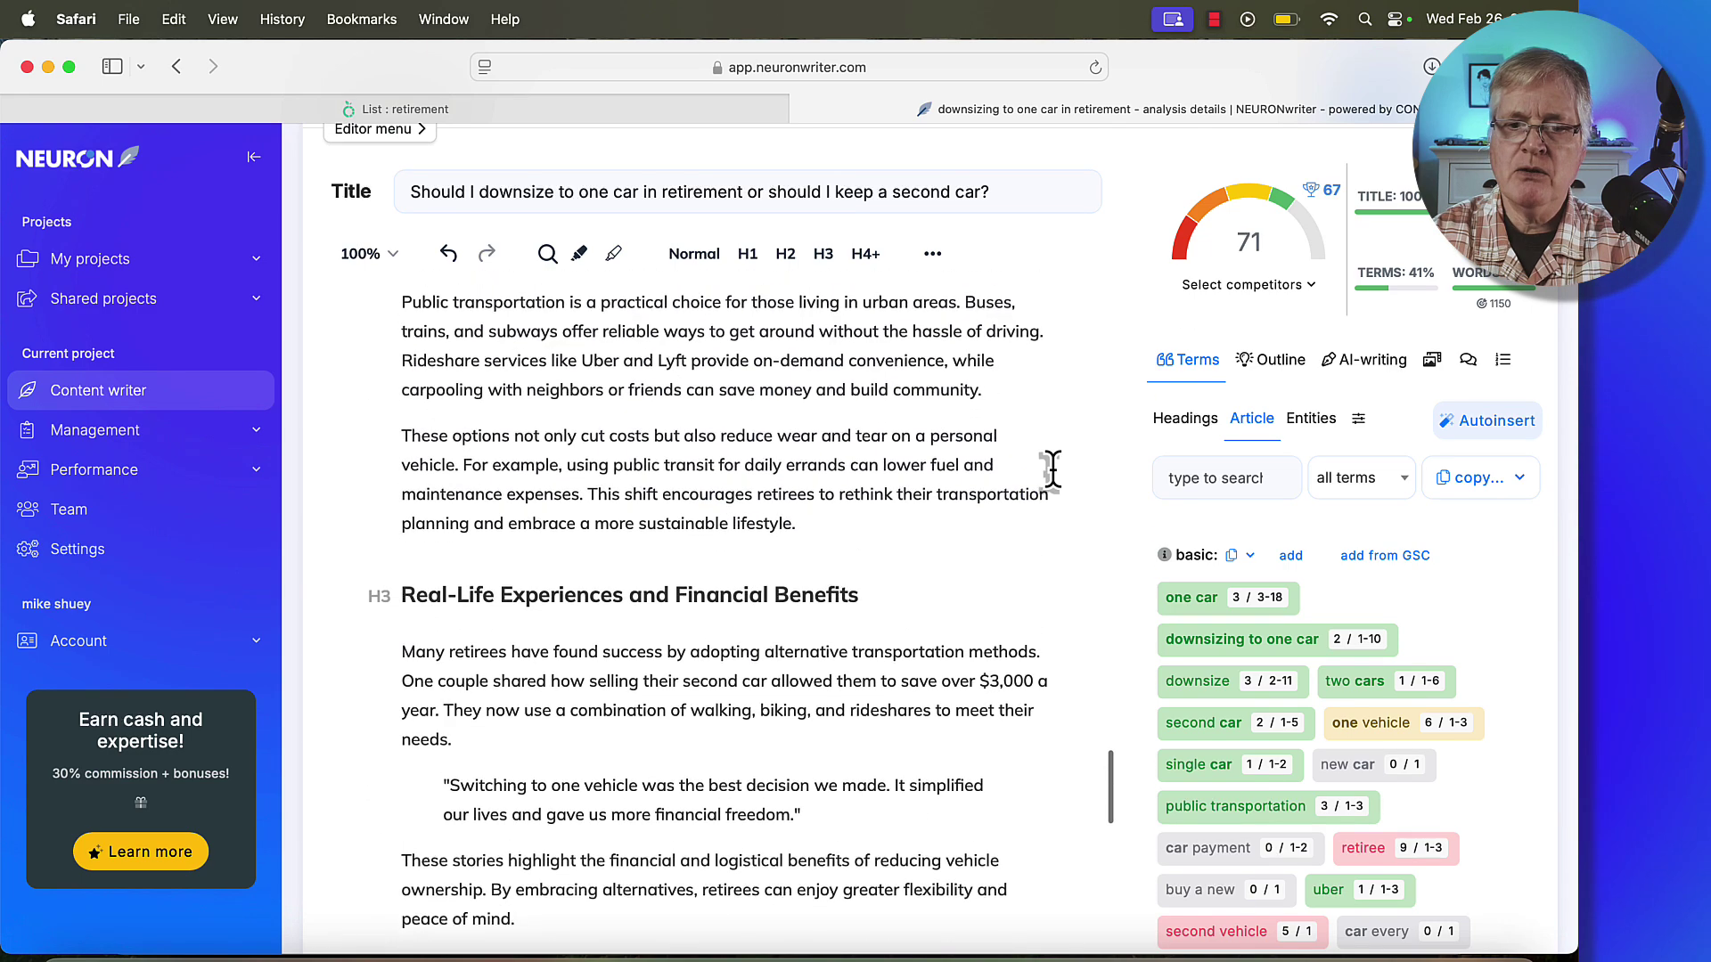
pyautogui.scroll(1, 1052, 470)
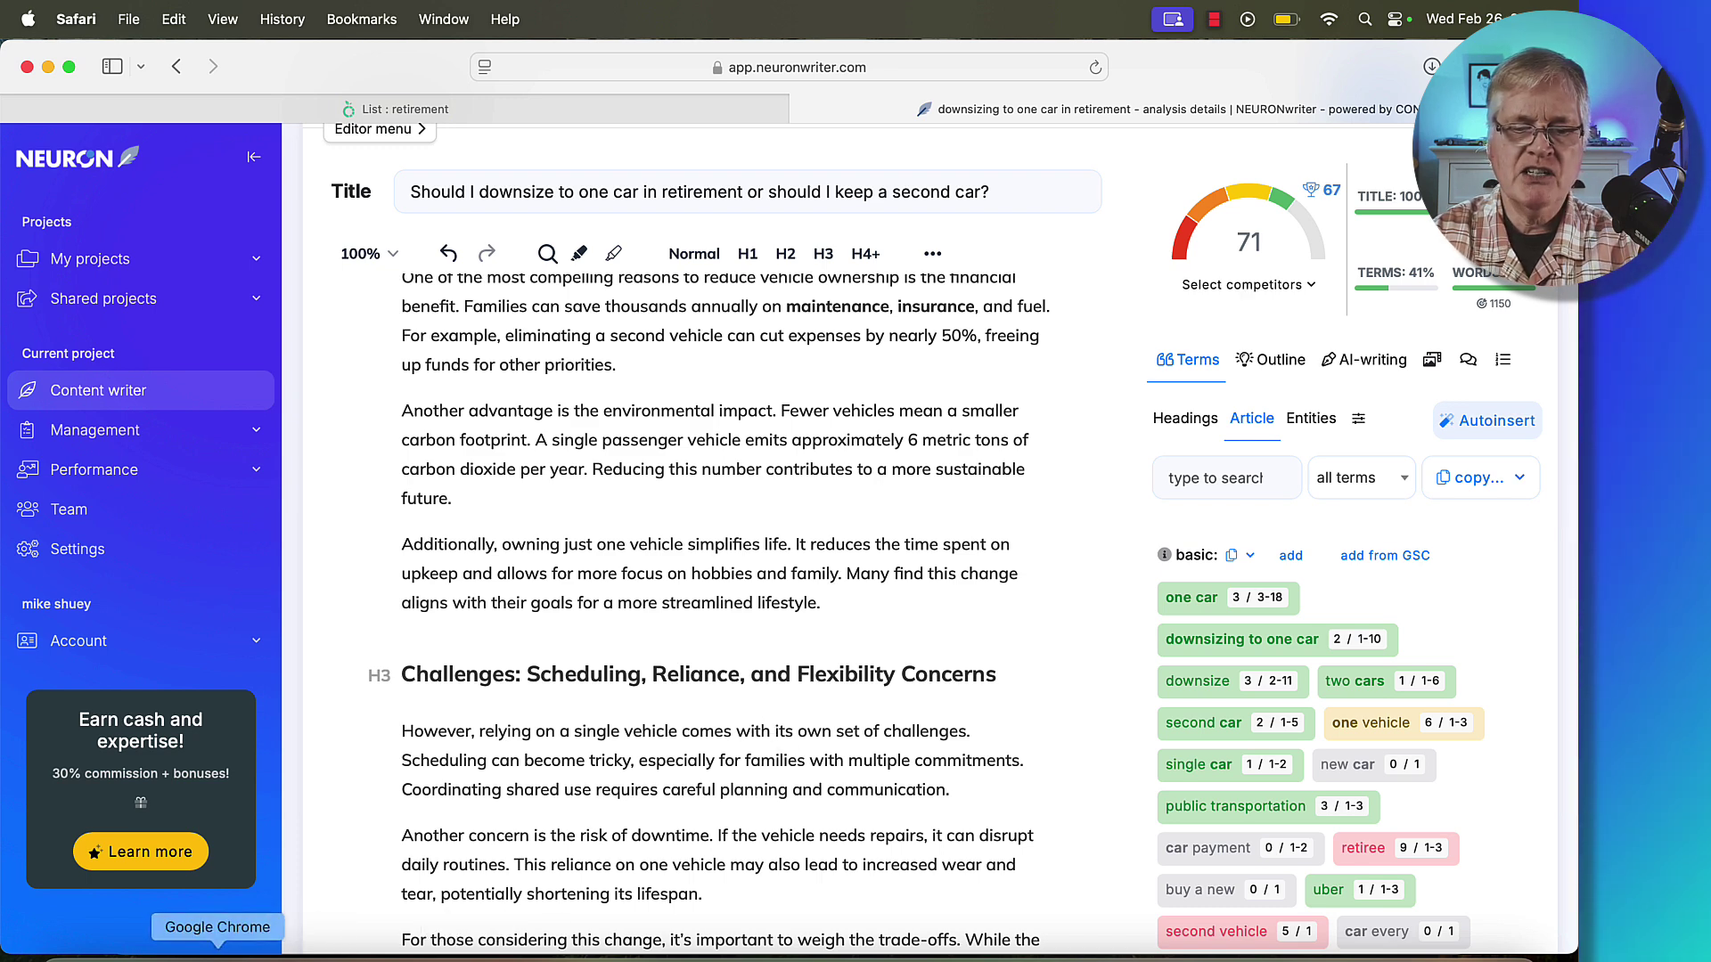
# Close the ZeroGPT ad, paste the article in and detect it, getting 95.22% AI/GPT.
pyautogui.click(217, 955)
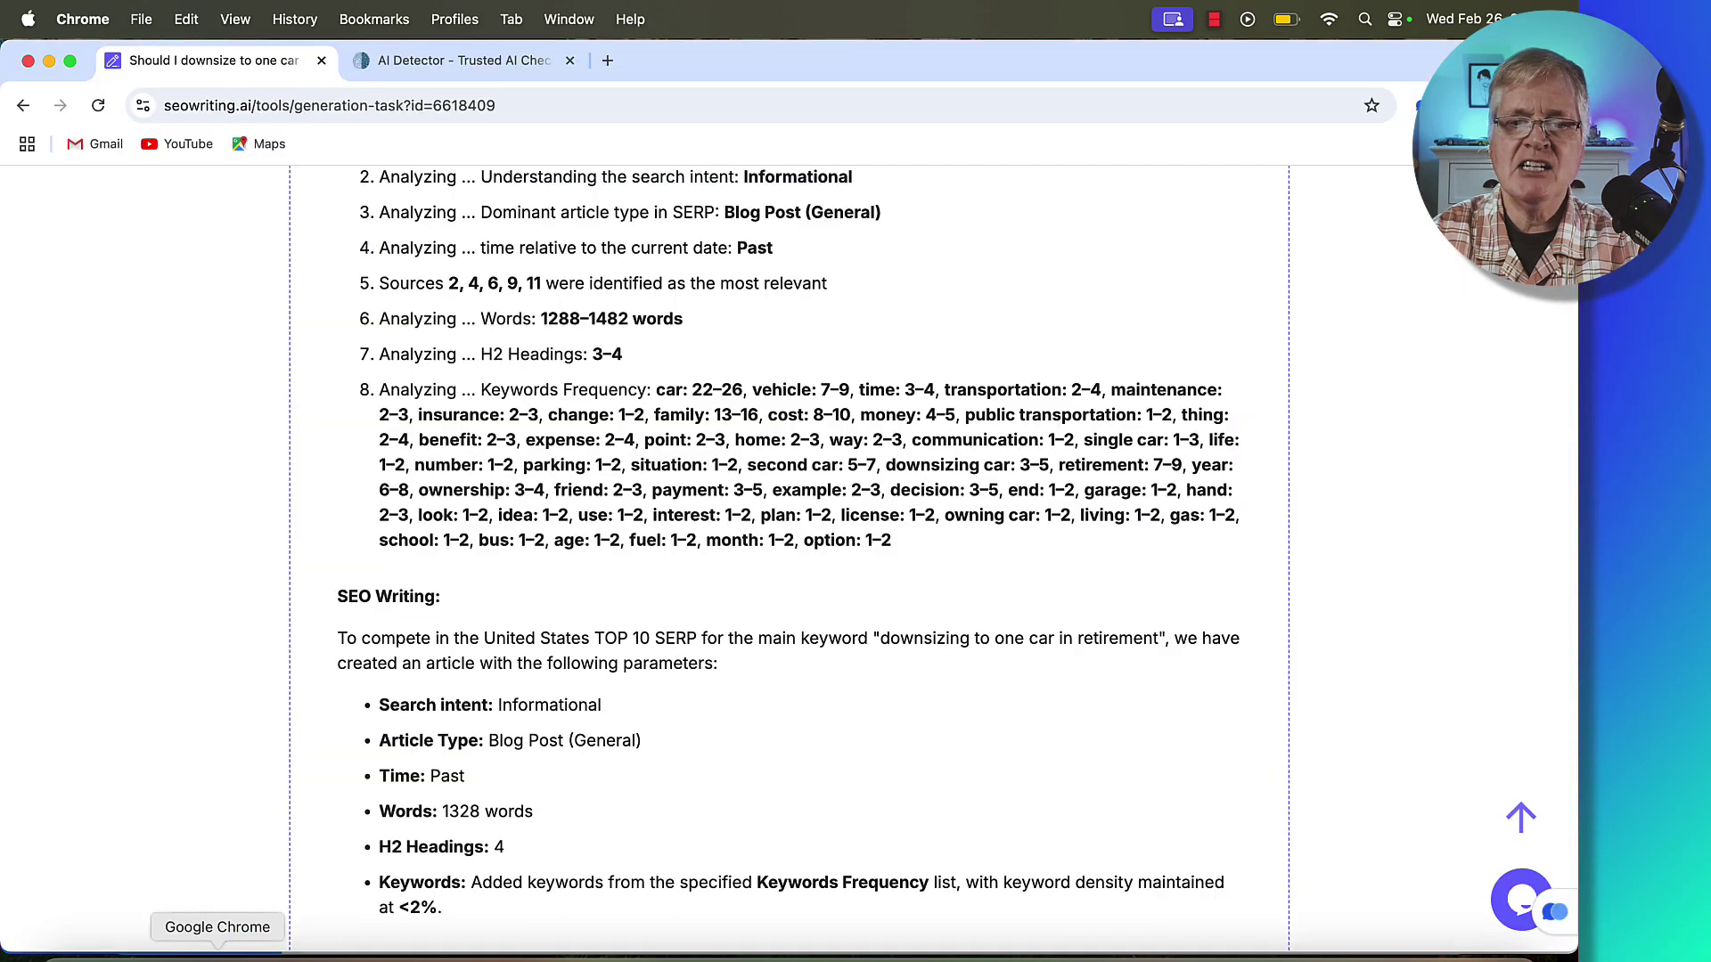
pyautogui.click(515, 62)
pyautogui.click(842, 633)
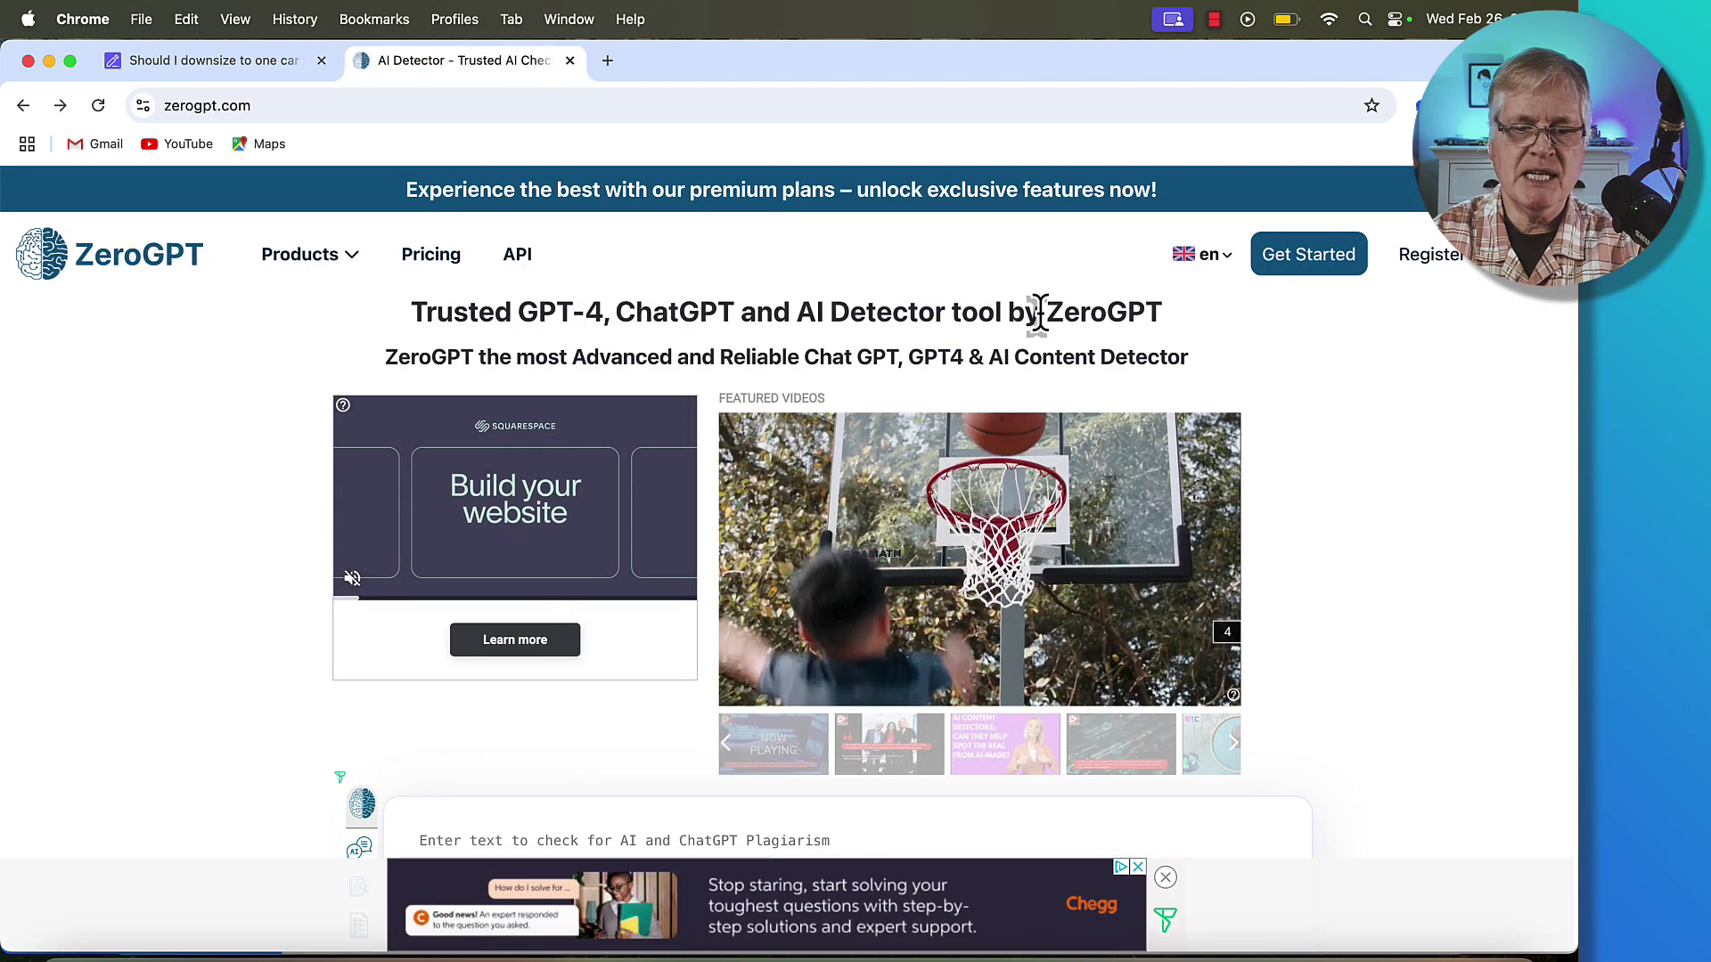
pyautogui.scroll(-5, 1043, 321)
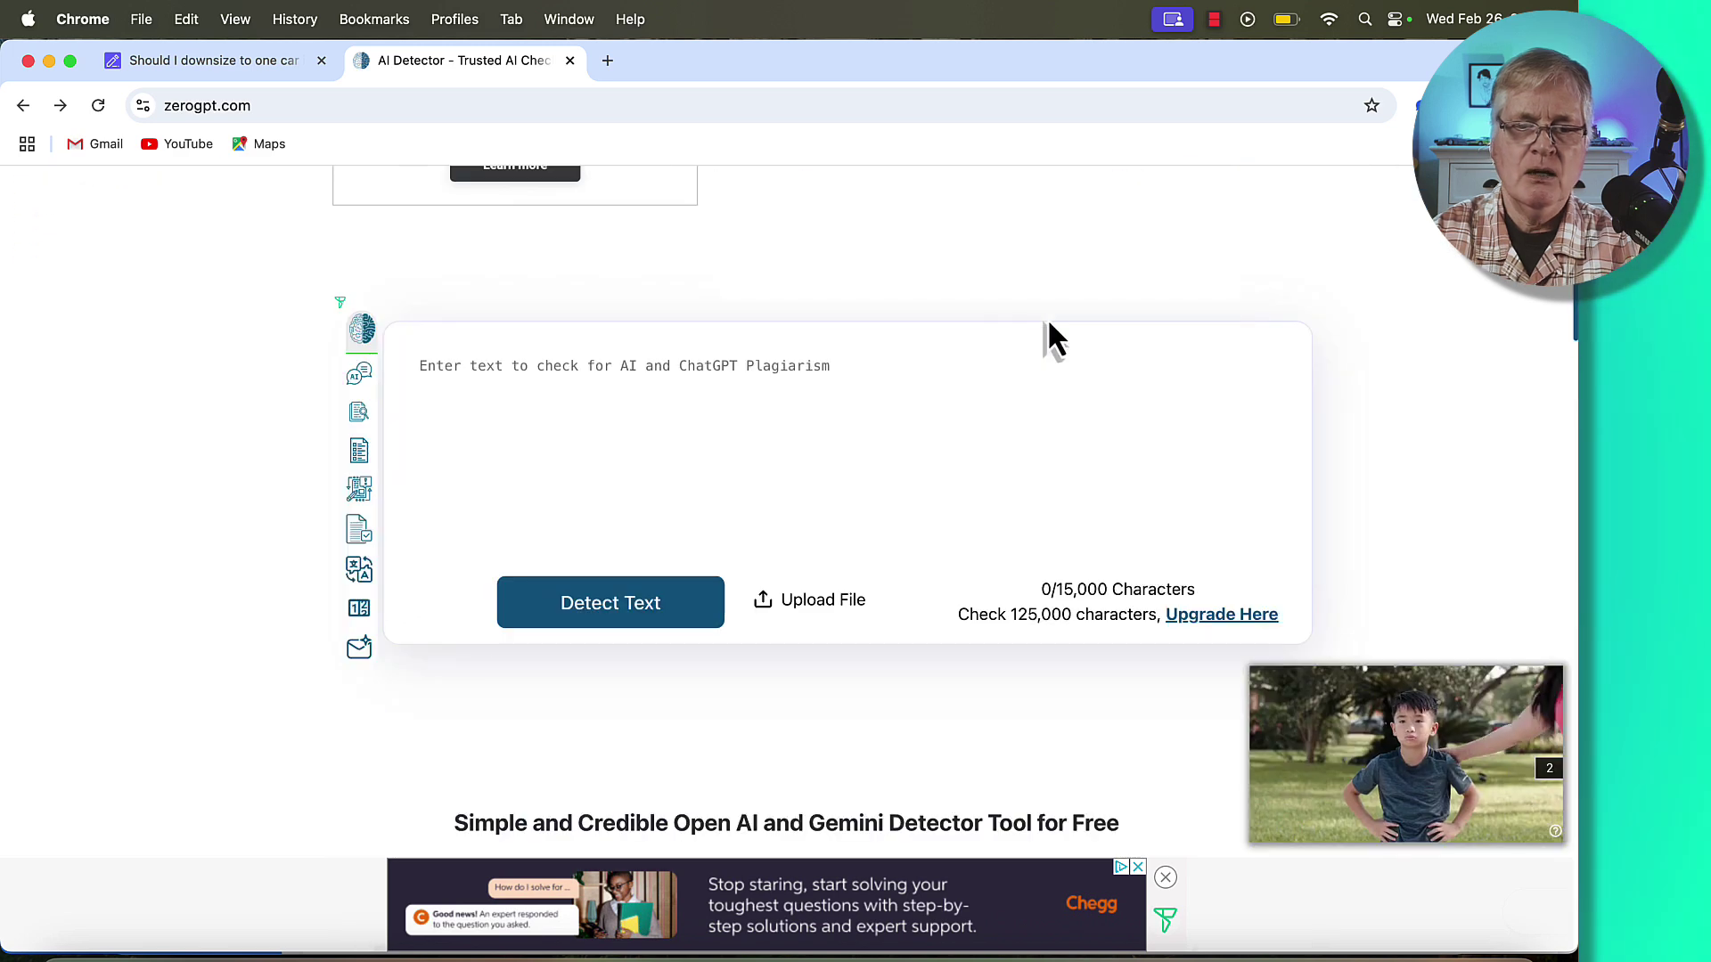
pyautogui.click(421, 361)
pyautogui.press('super+v')
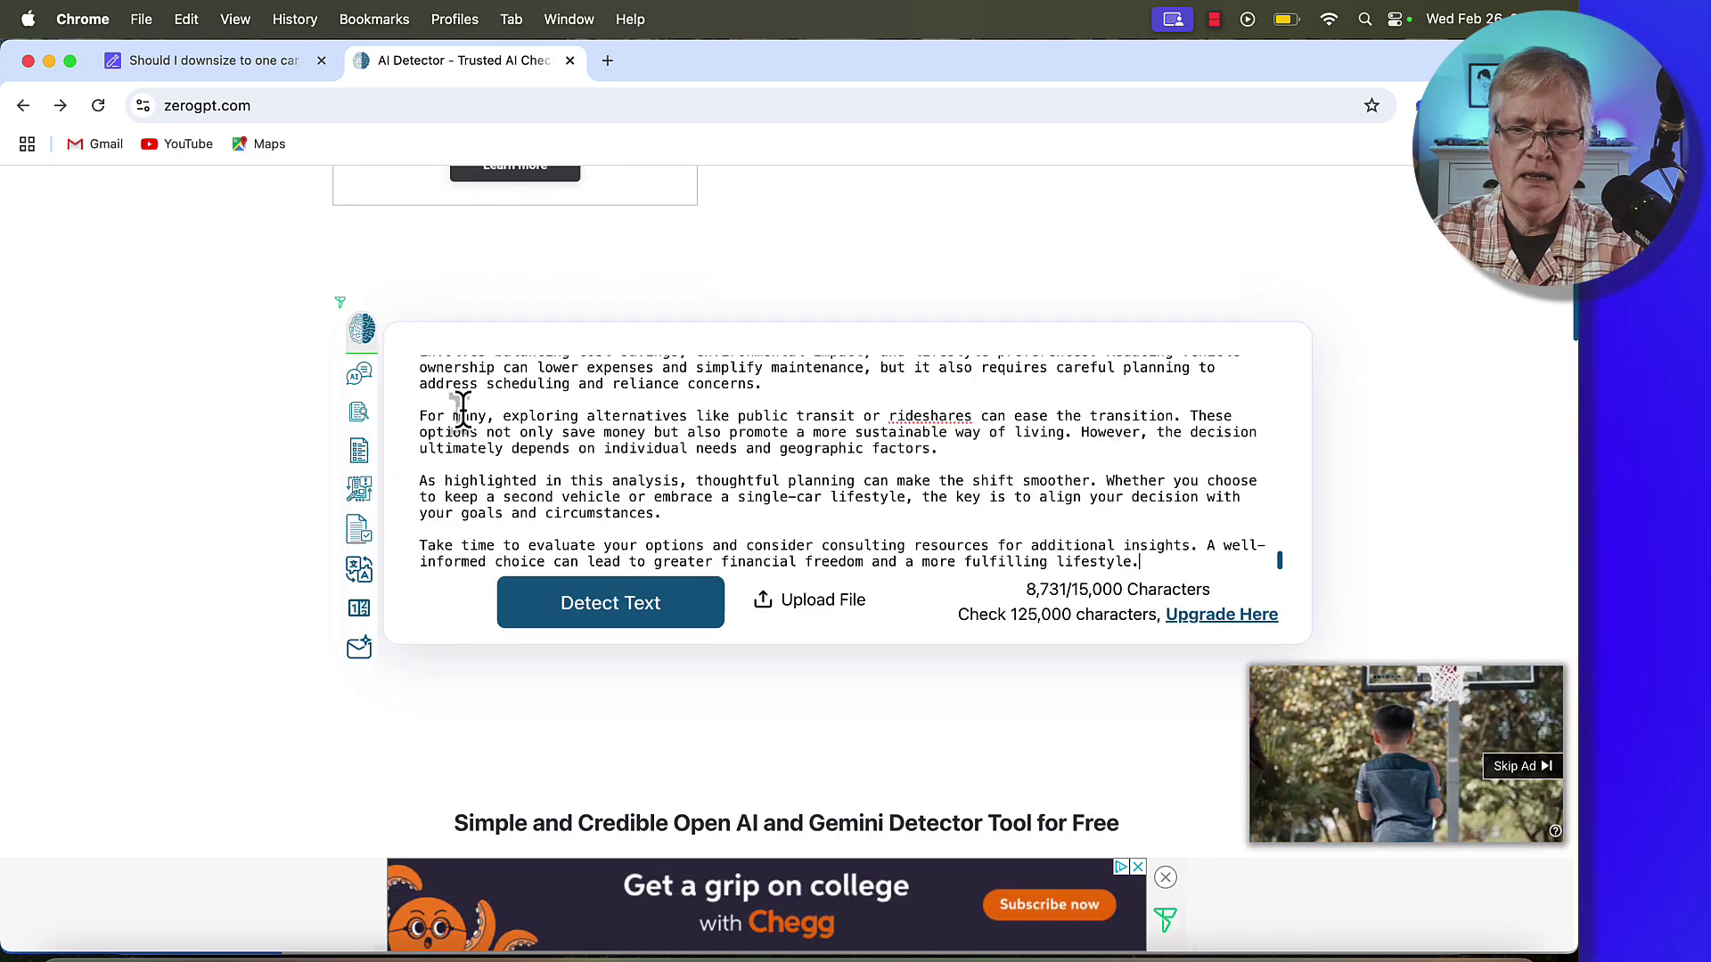
pyautogui.click(651, 611)
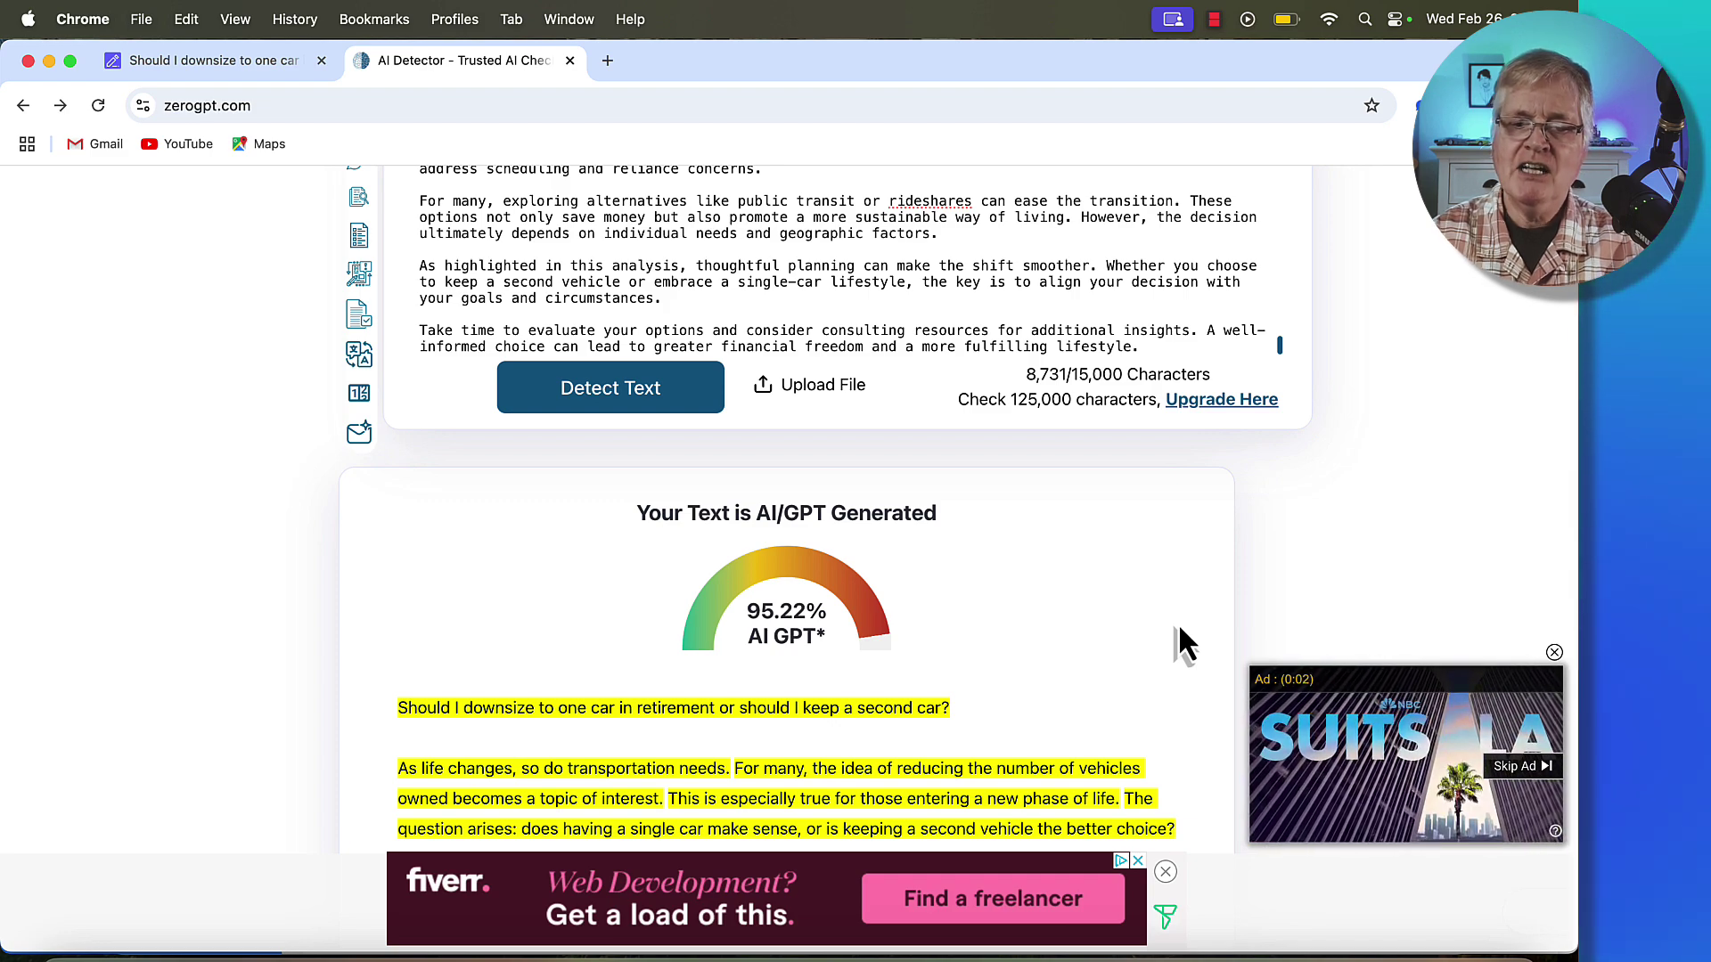
pyautogui.scroll(-5, 1114, 601)
pyautogui.scroll(-7, 1114, 601)
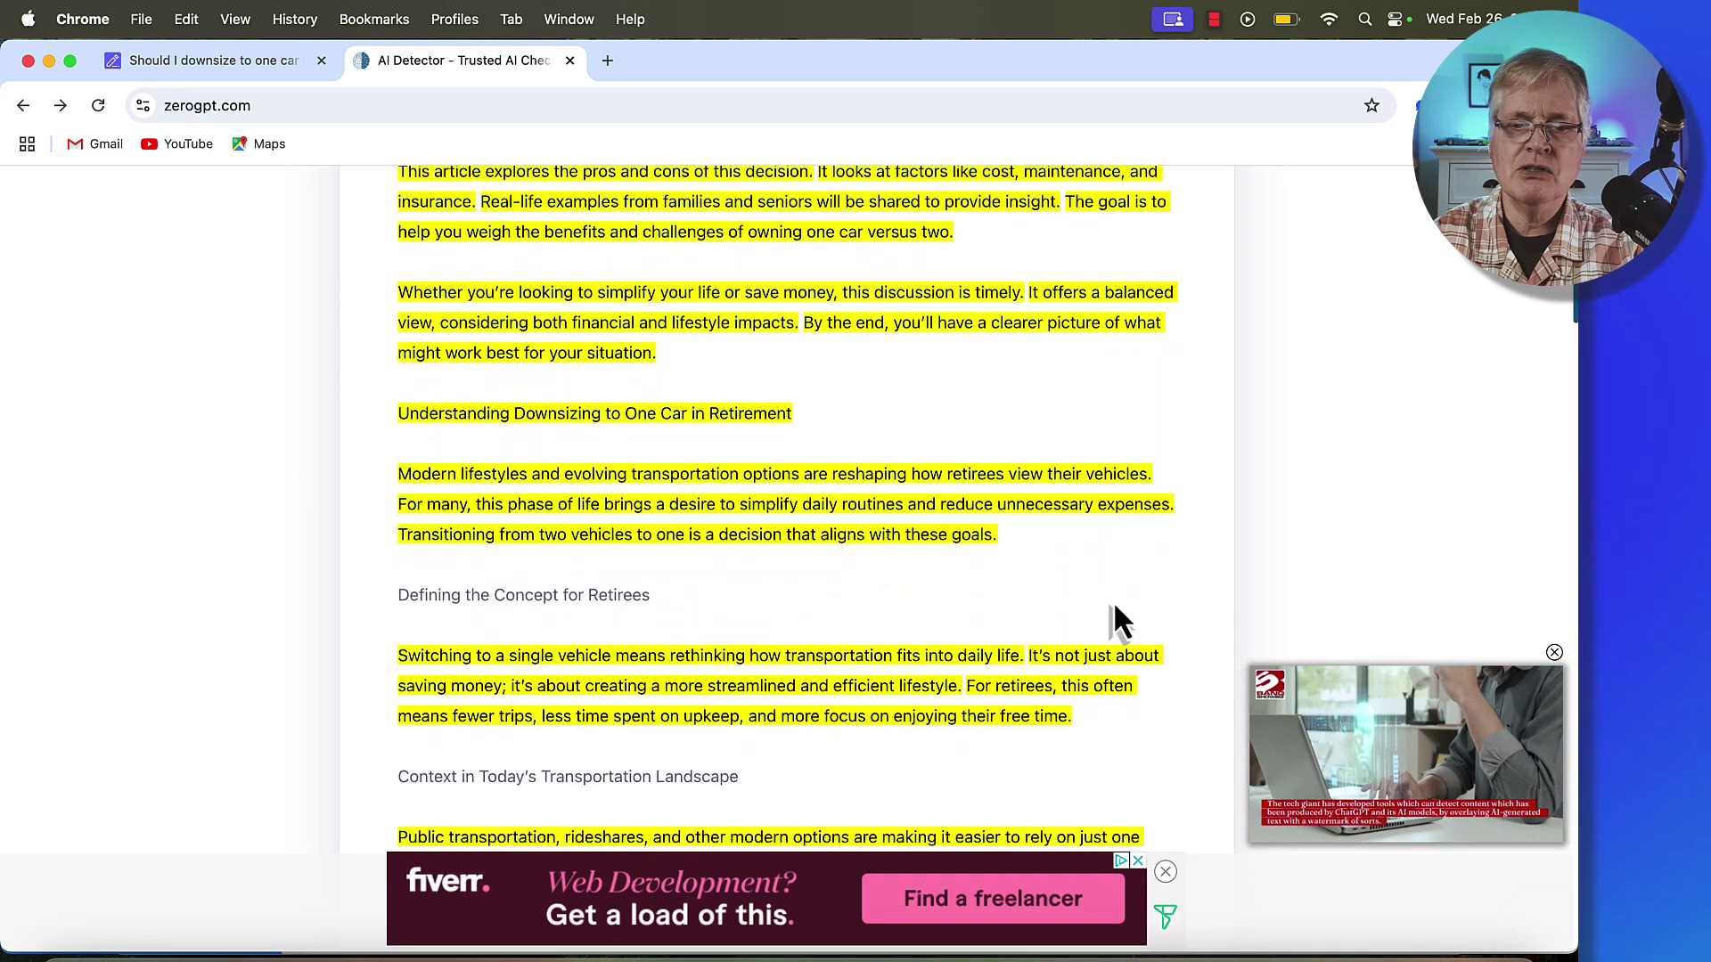
pyautogui.scroll(-20, 1114, 608)
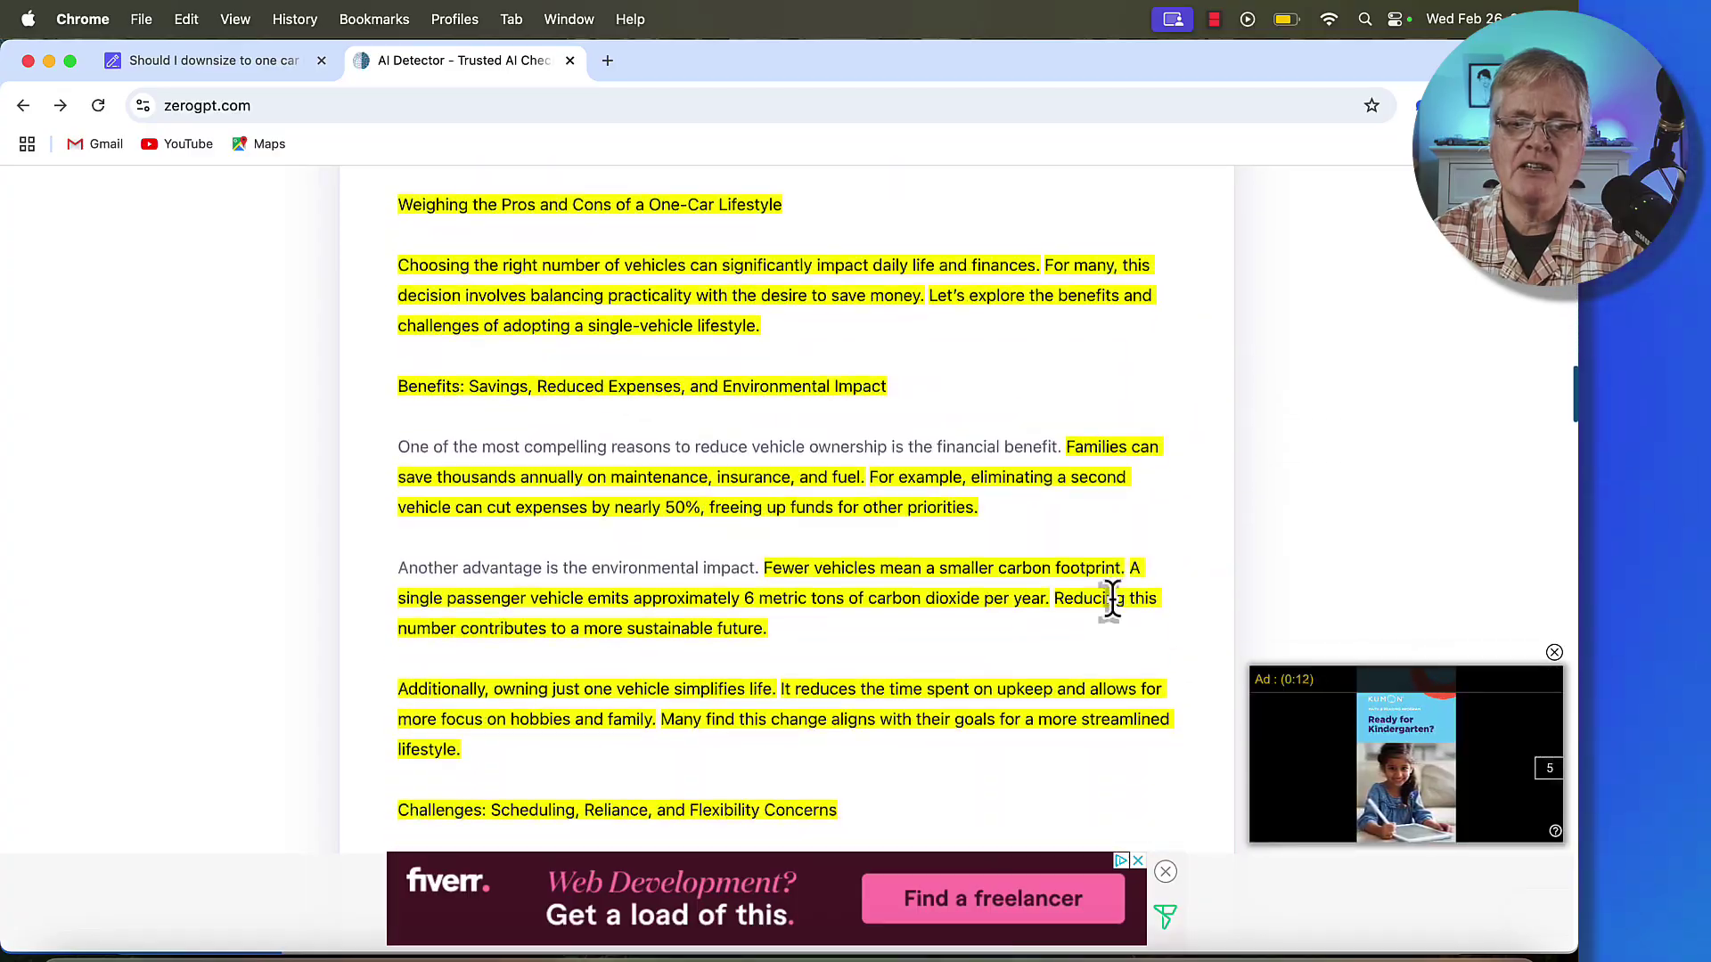
pyautogui.scroll(-14, 1114, 608)
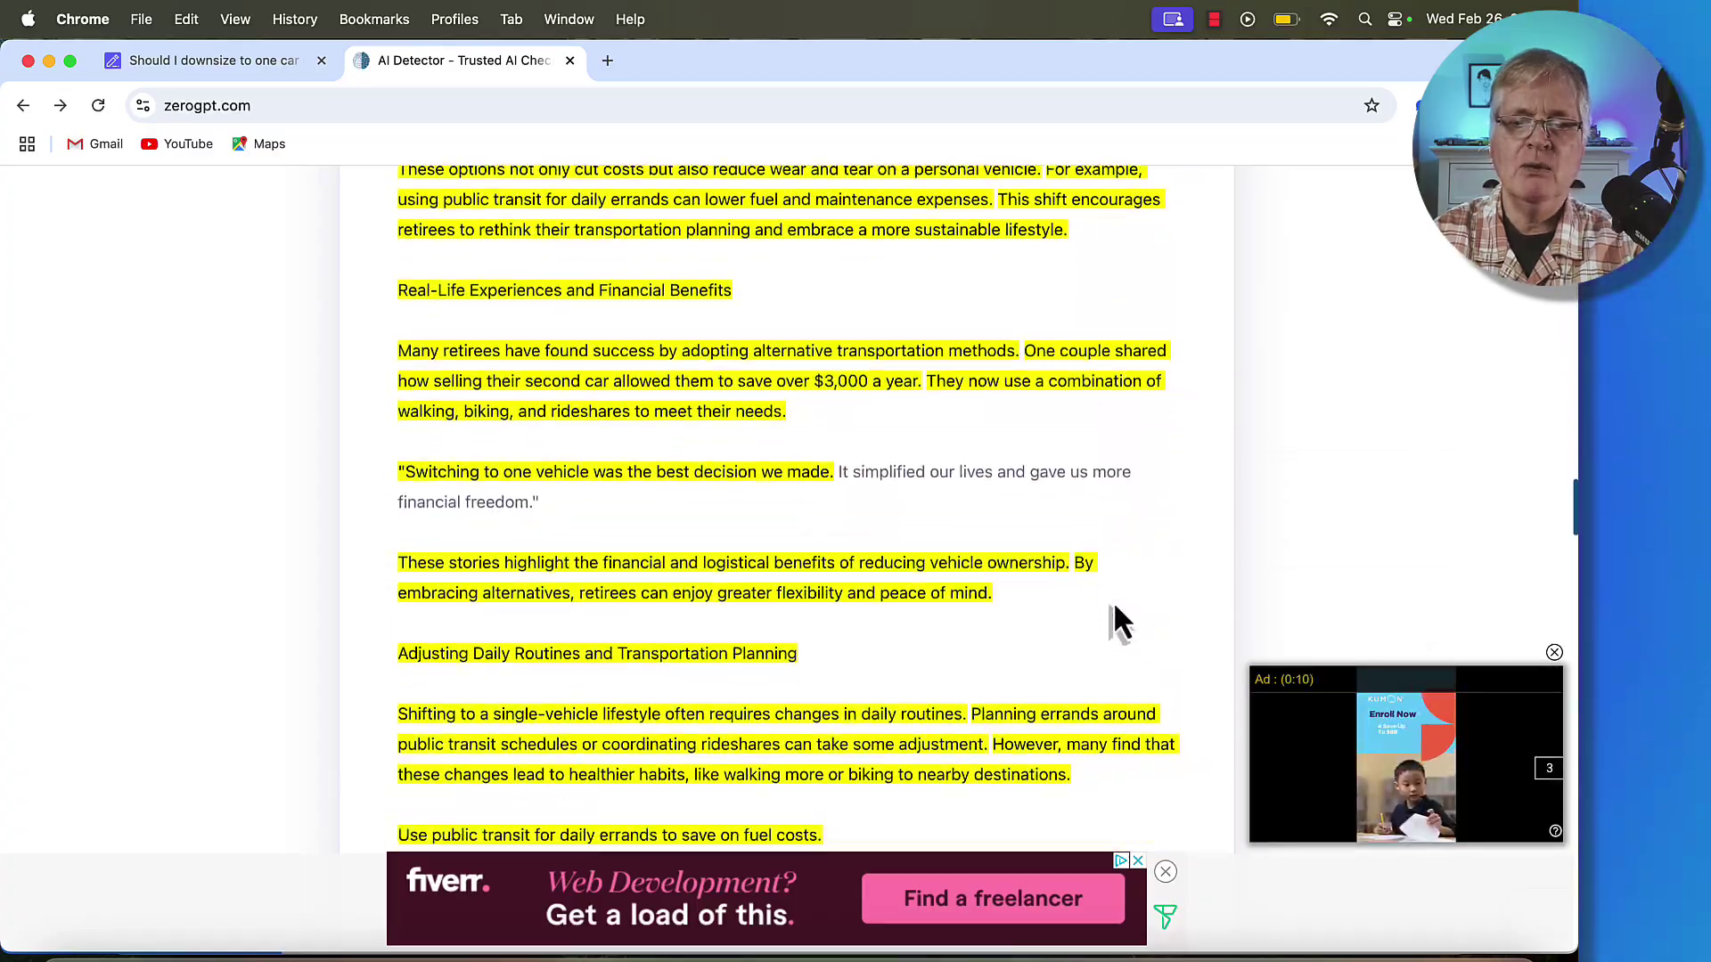
pyautogui.scroll(20, 1114, 608)
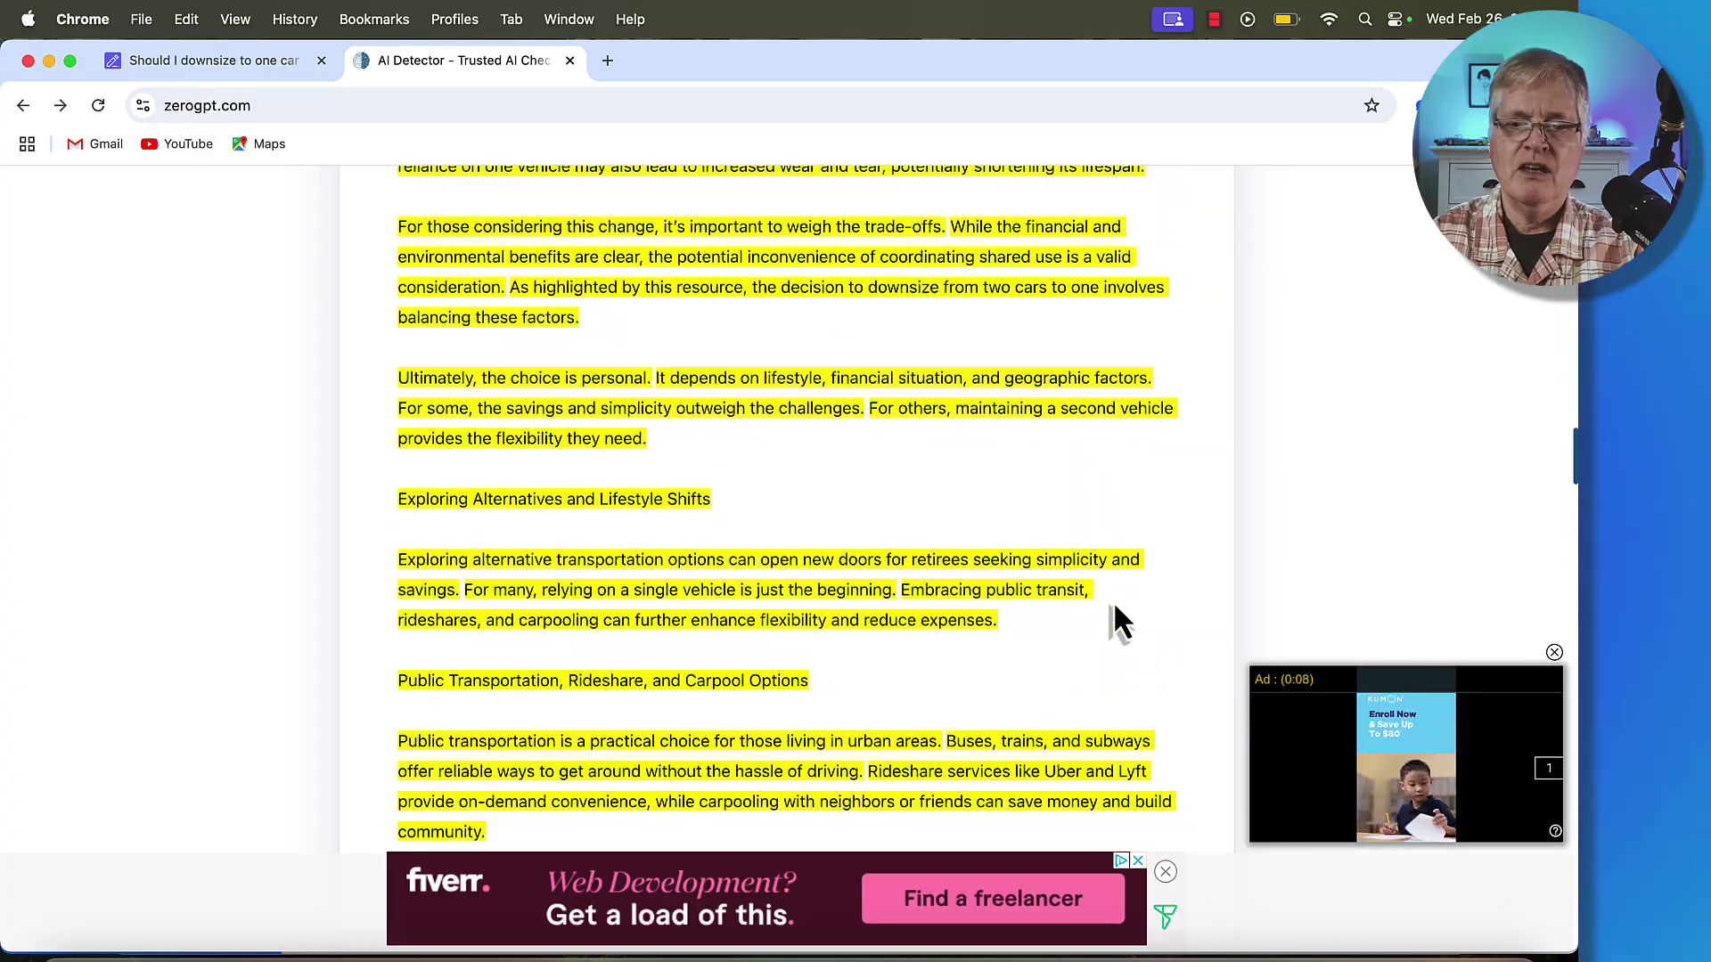
pyautogui.scroll(20, 1114, 608)
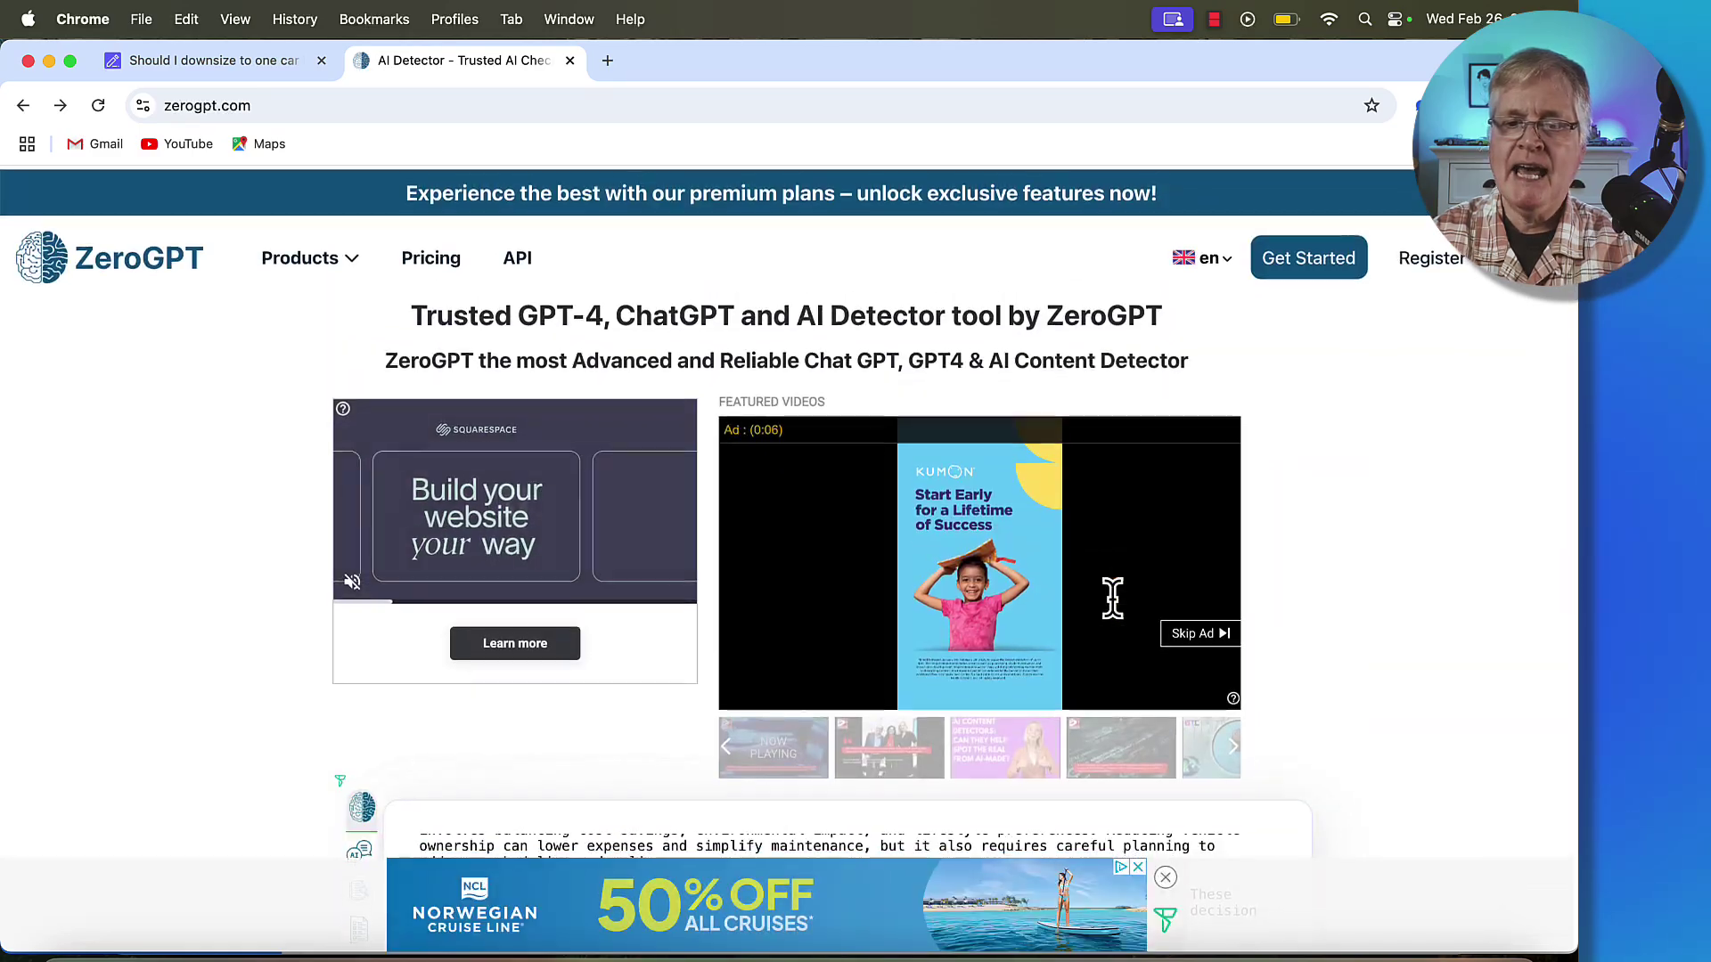
pyautogui.scroll(-8, 1114, 608)
pyautogui.scroll(-4, 1114, 607)
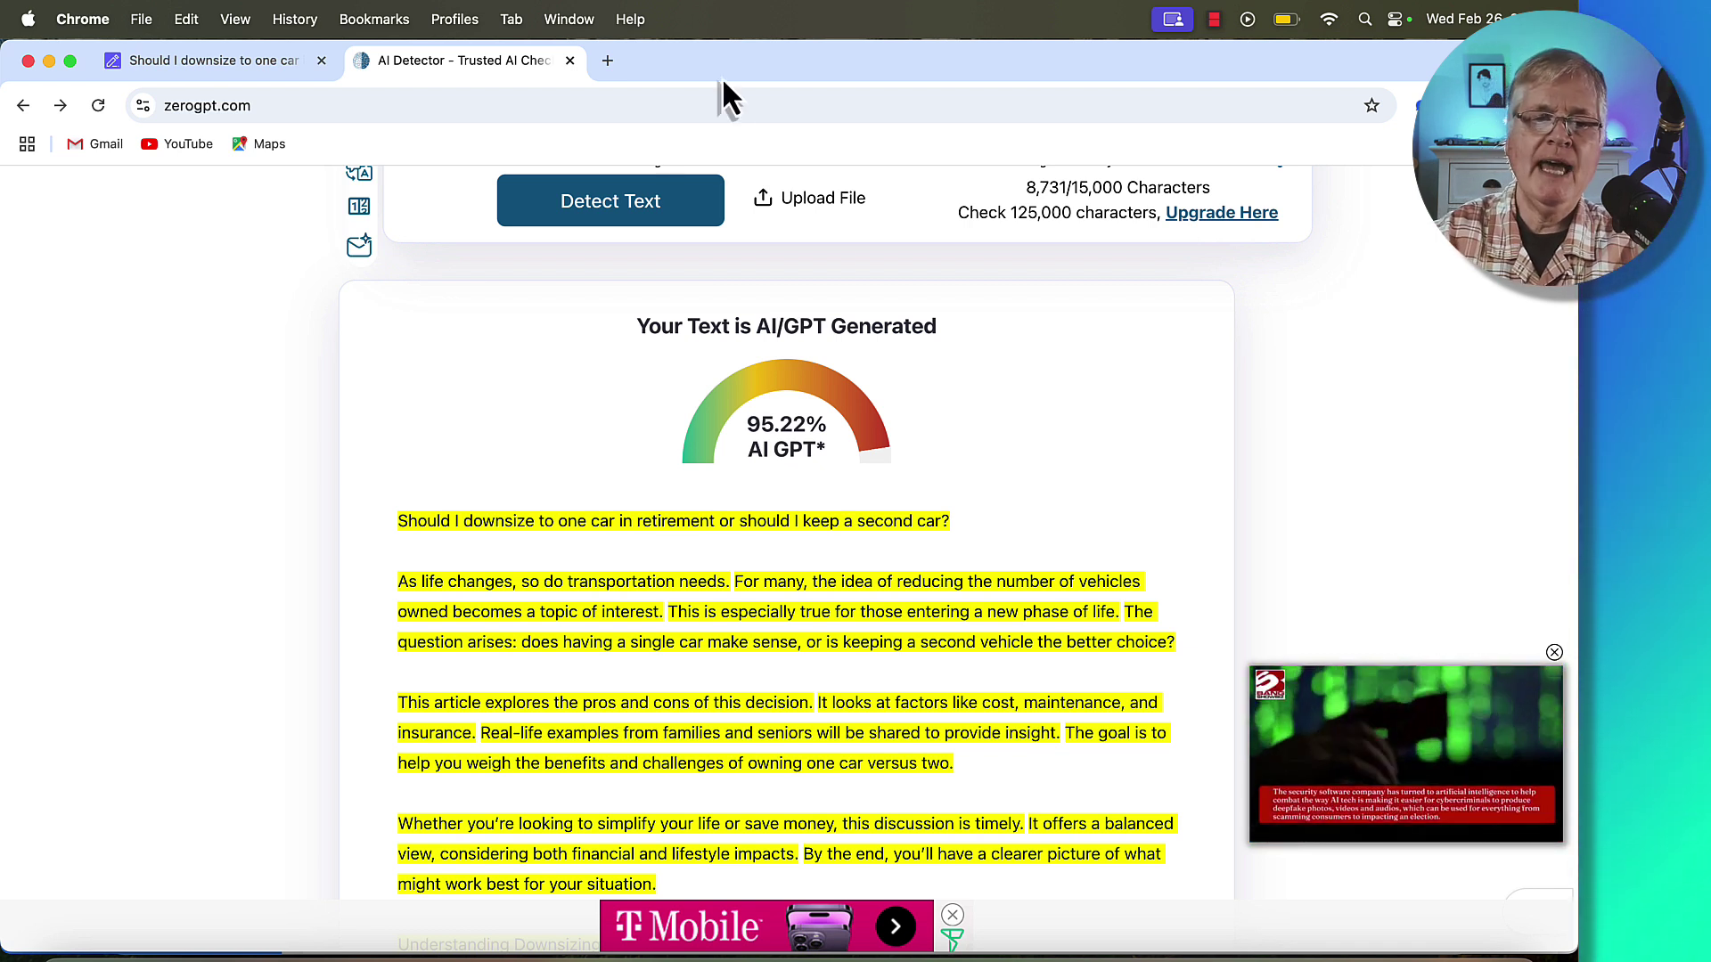
# From the SEOwriting.ai dashboard, open the Humanizer Tool and set Remove AI Words to Basic list.
pyautogui.click(223, 62)
pyautogui.scroll(8, 539, 397)
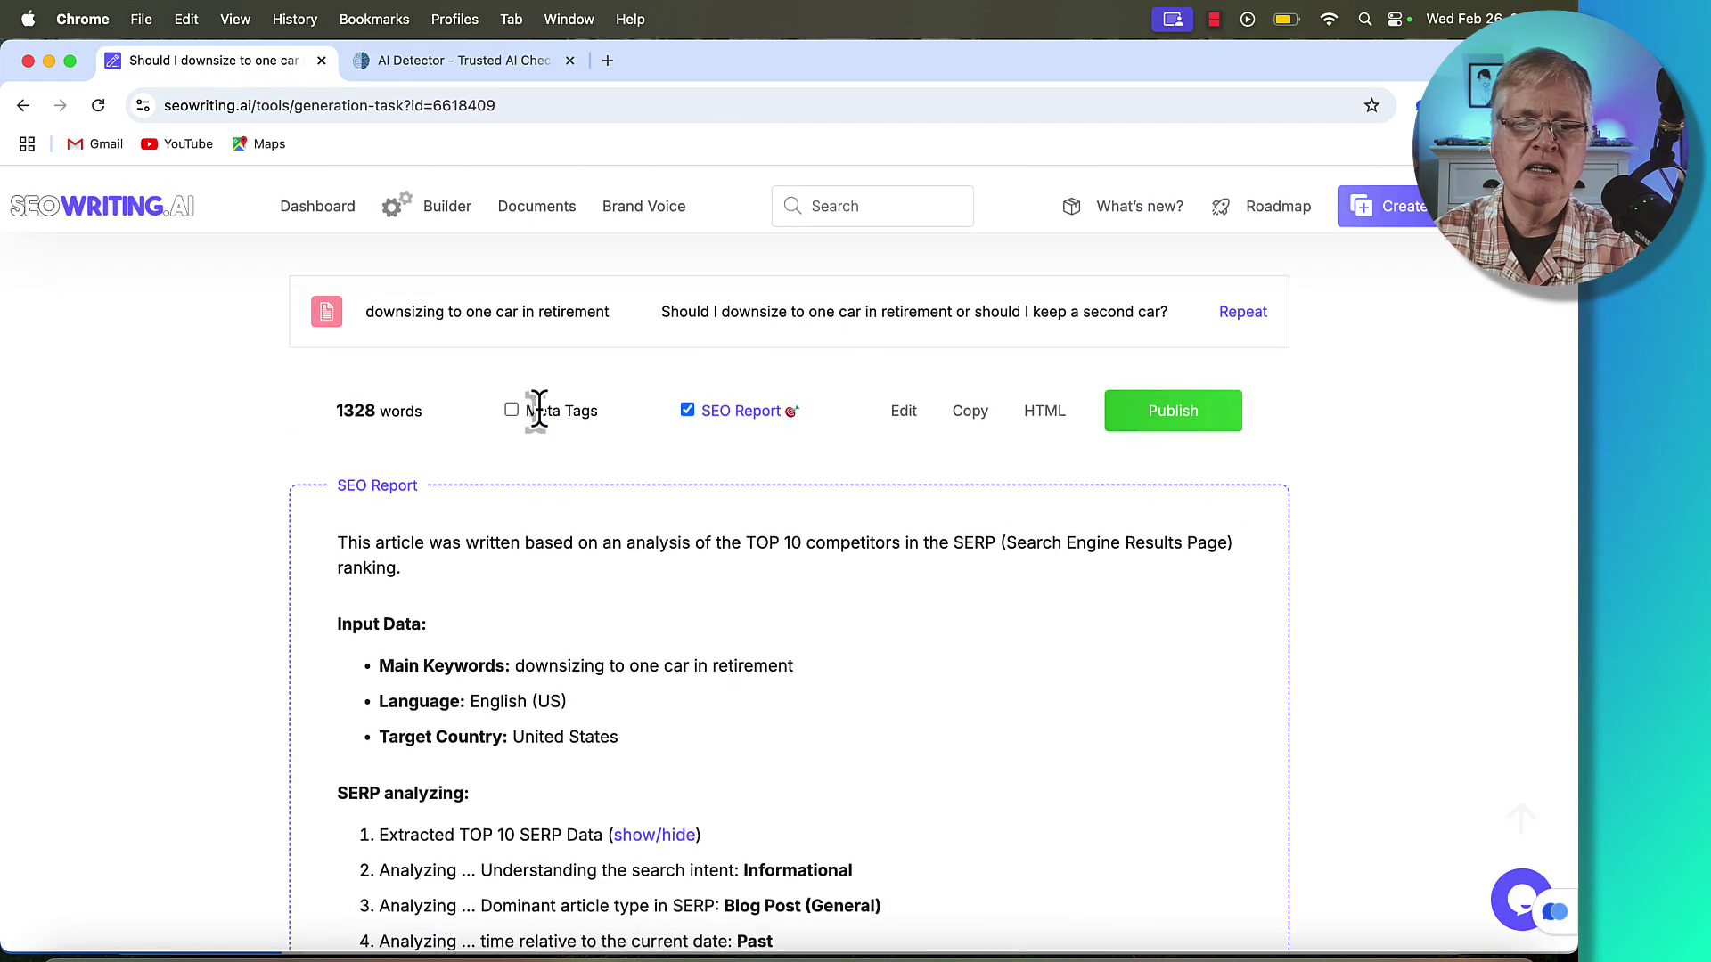
pyautogui.click(336, 210)
pyautogui.scroll(-5, 771, 448)
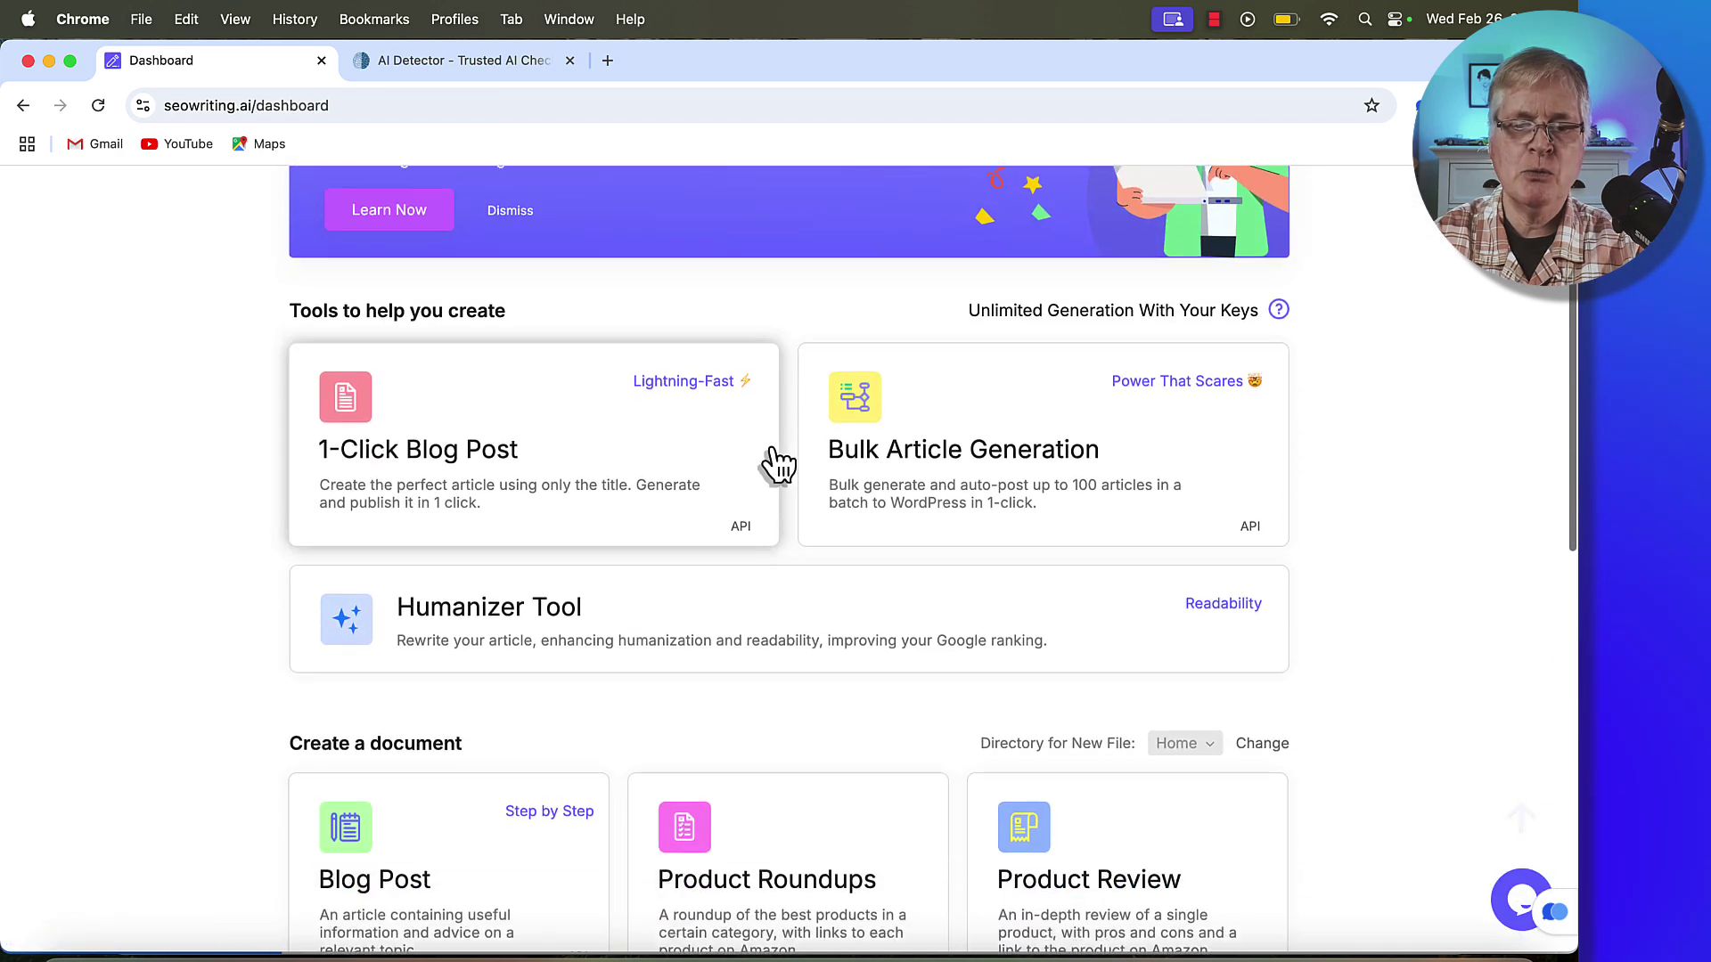
pyautogui.click(544, 638)
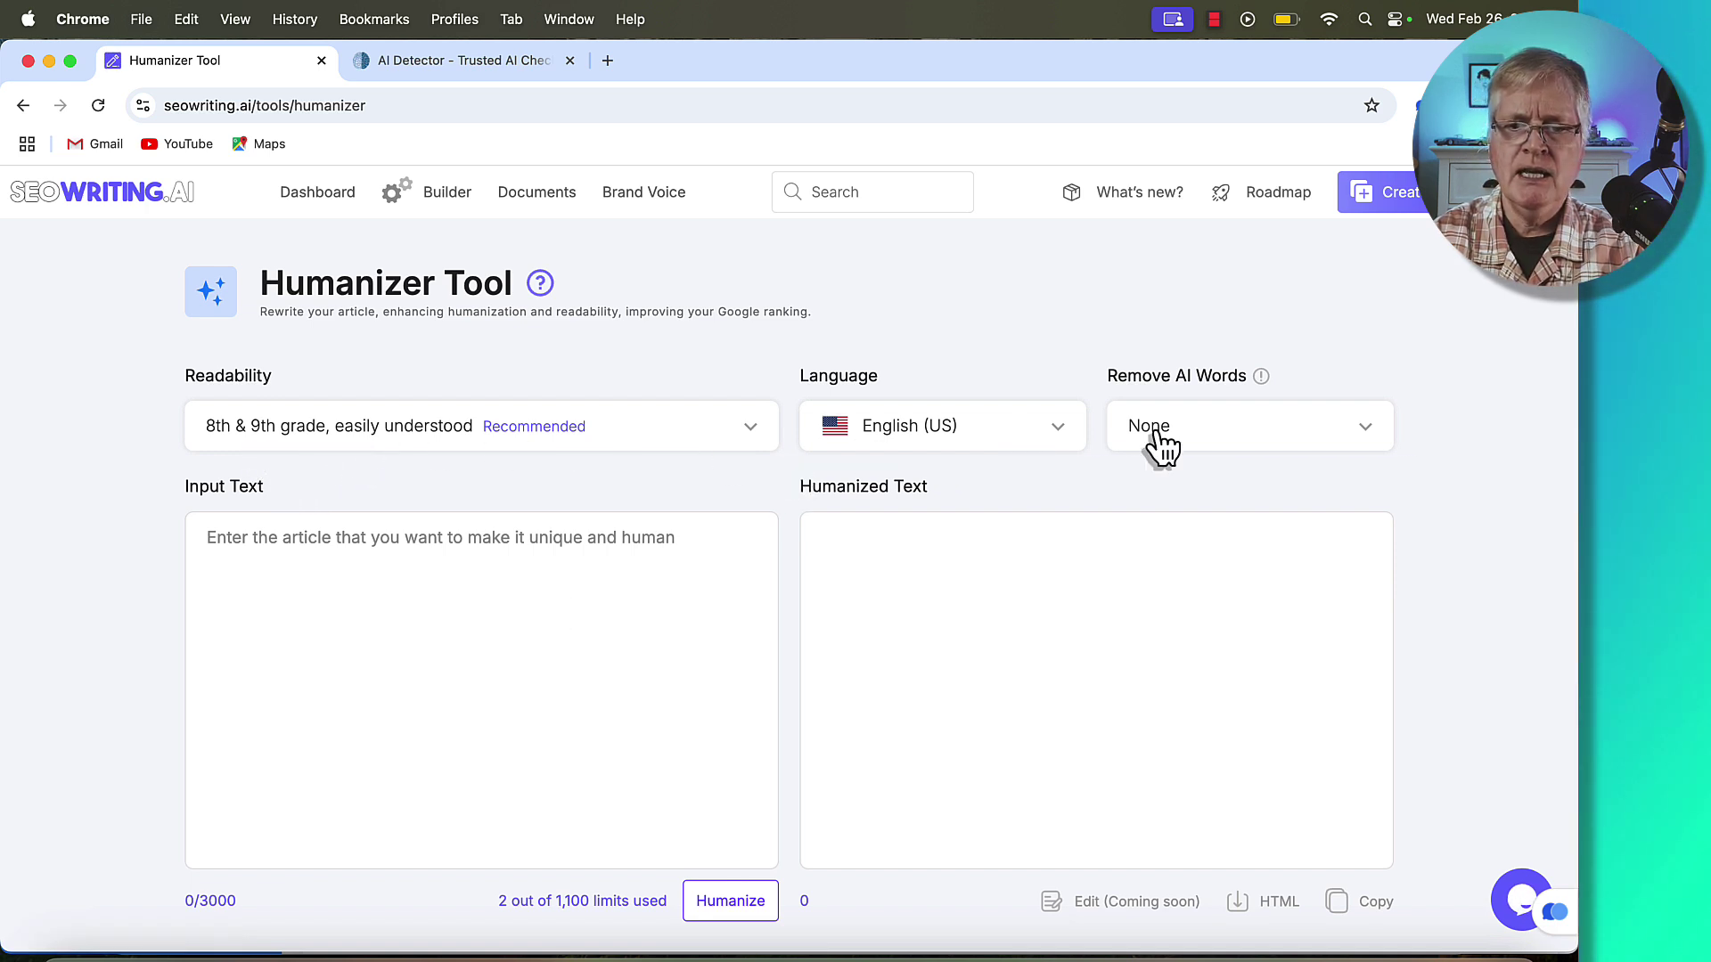
pyautogui.click(1371, 442)
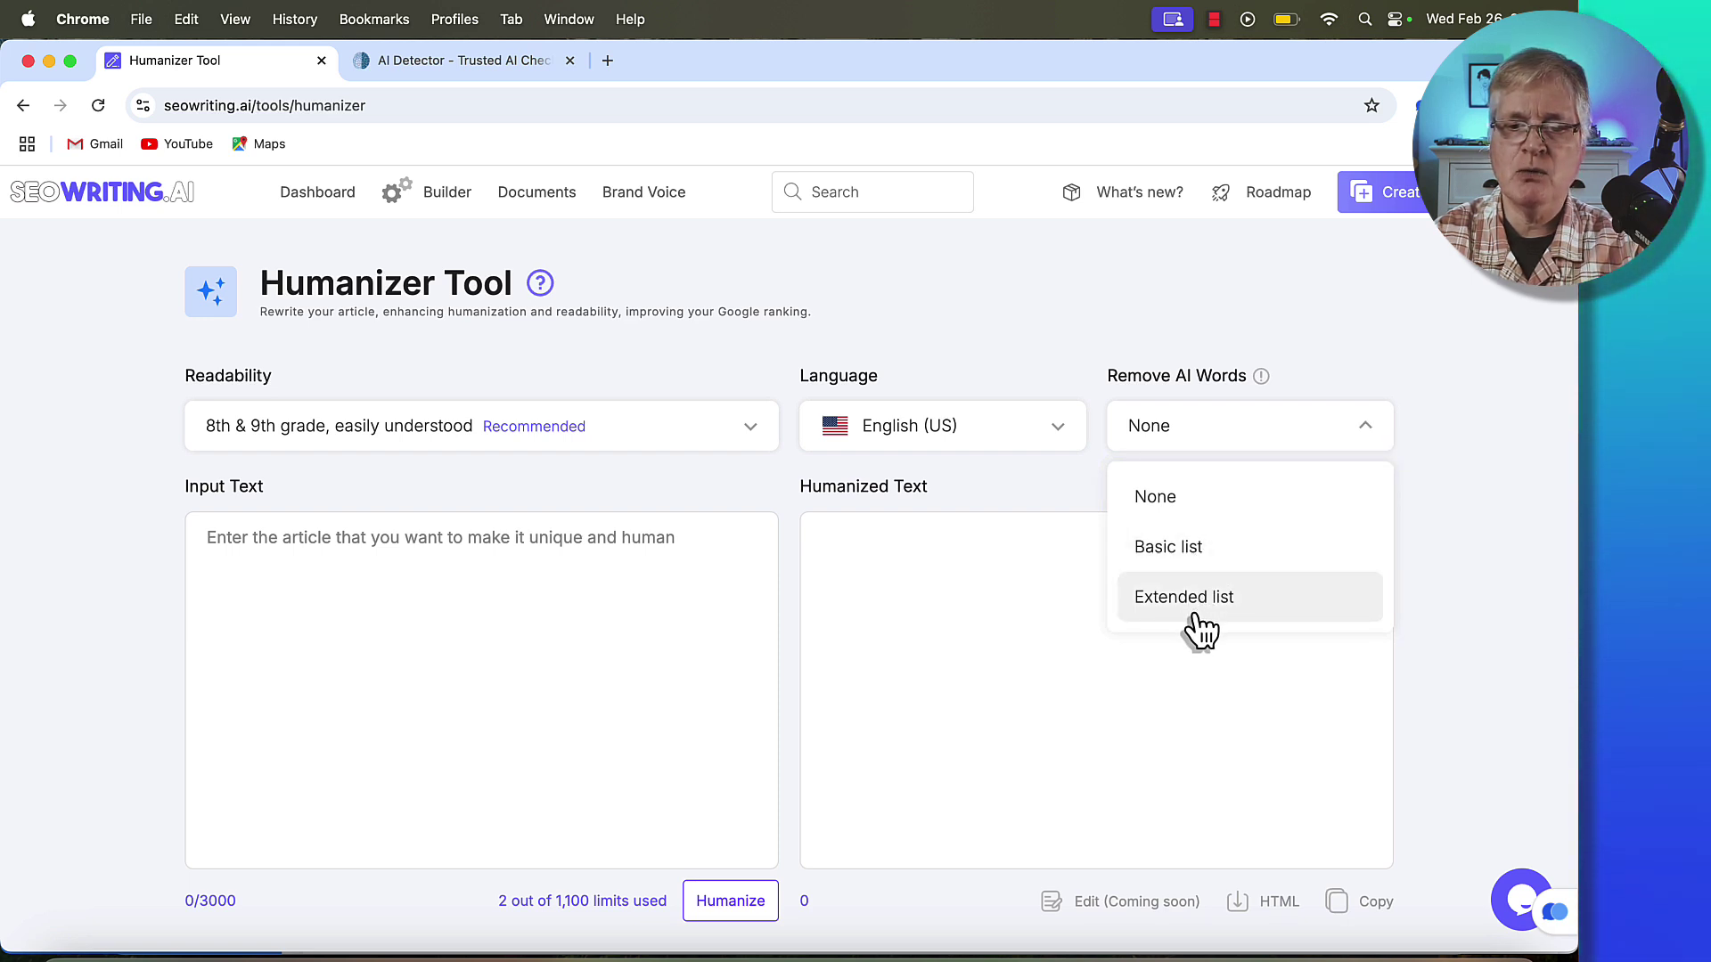
pyautogui.click(1194, 560)
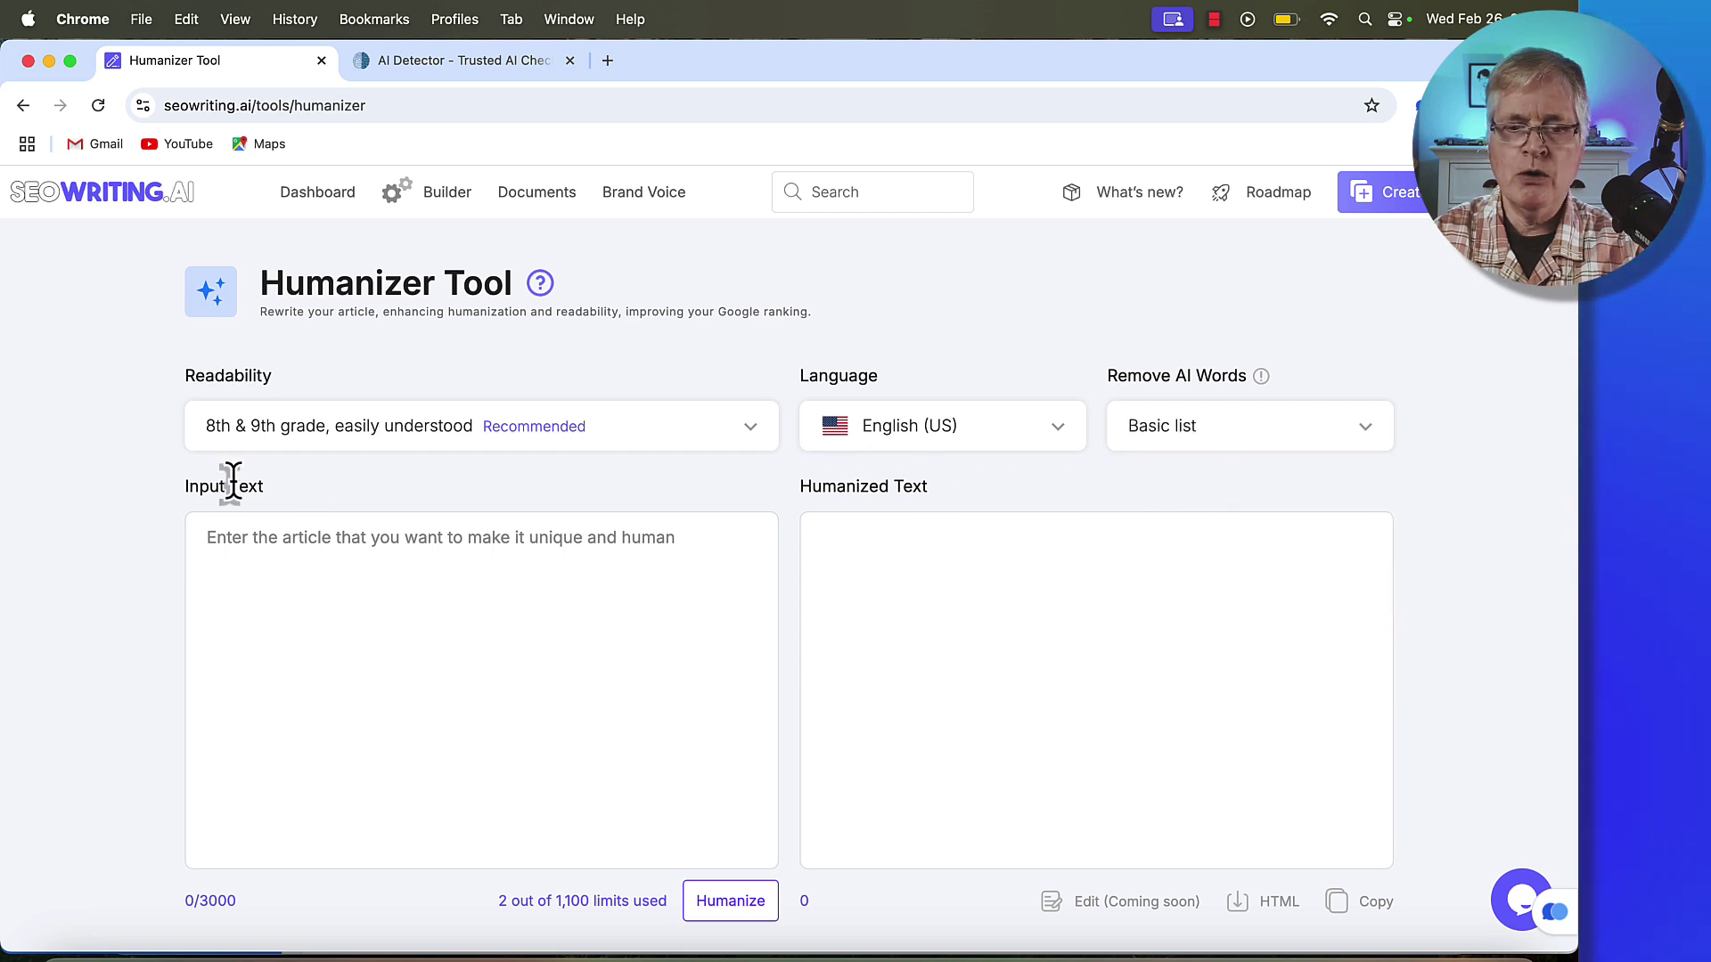
# Paste the retirement car article into Input Text and run Humanize to get the rewritten version.
pyautogui.click(208, 540)
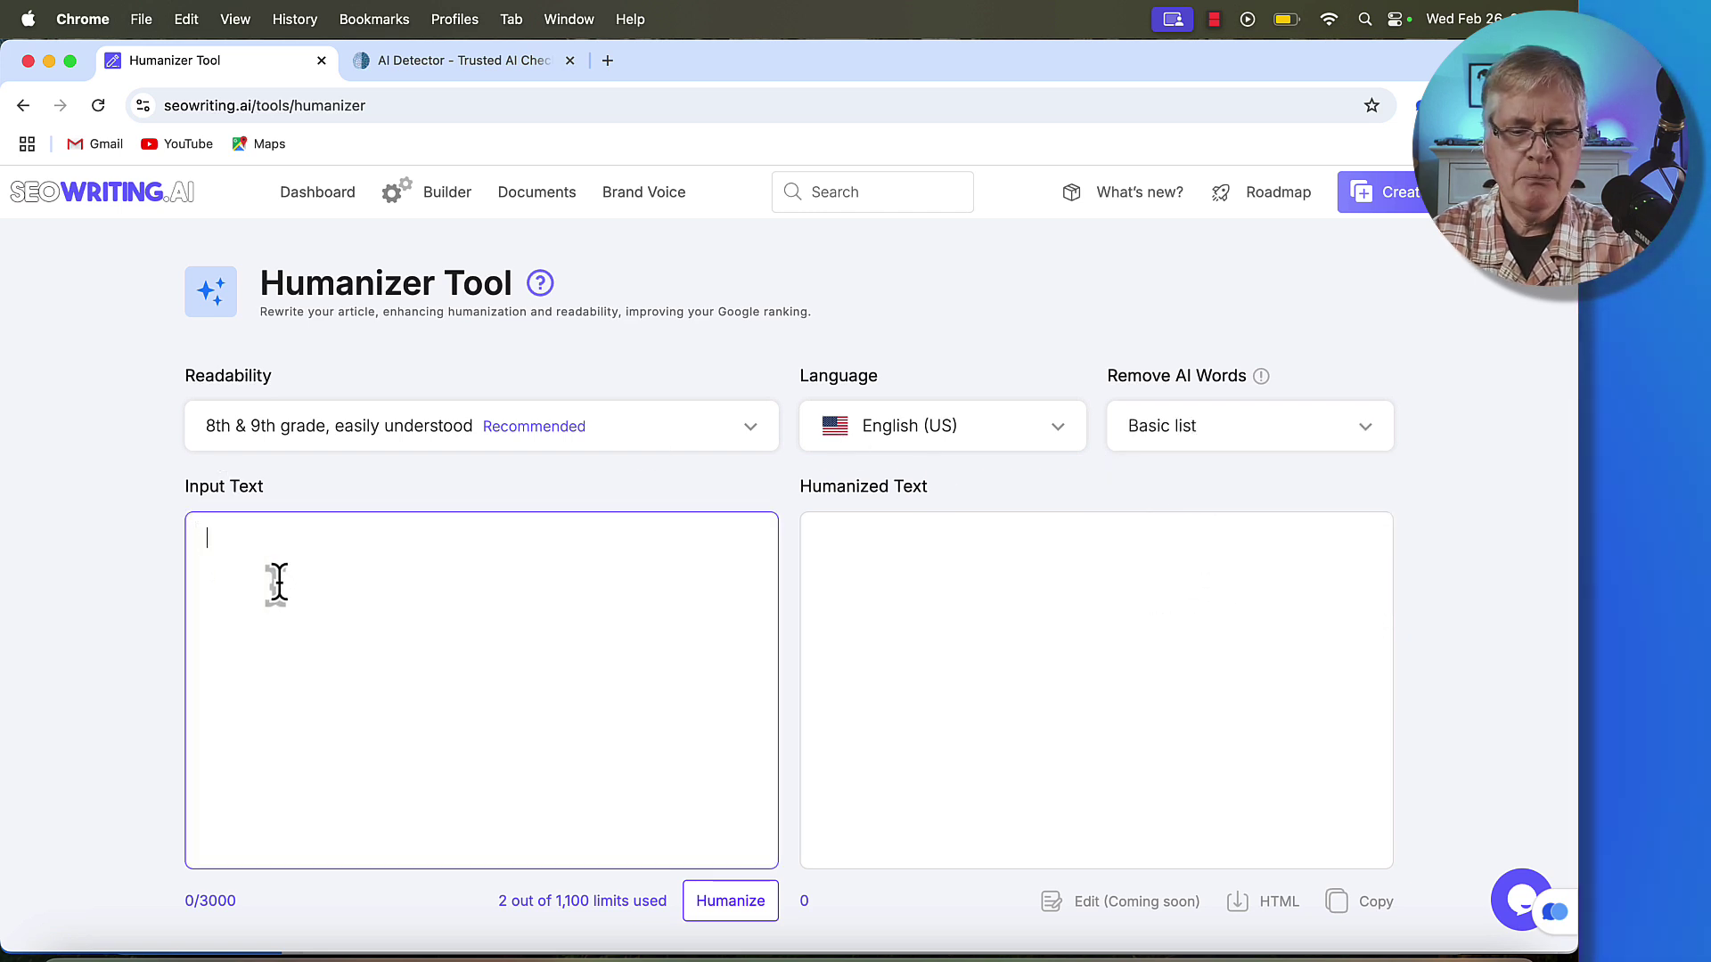
pyautogui.press('super+v')
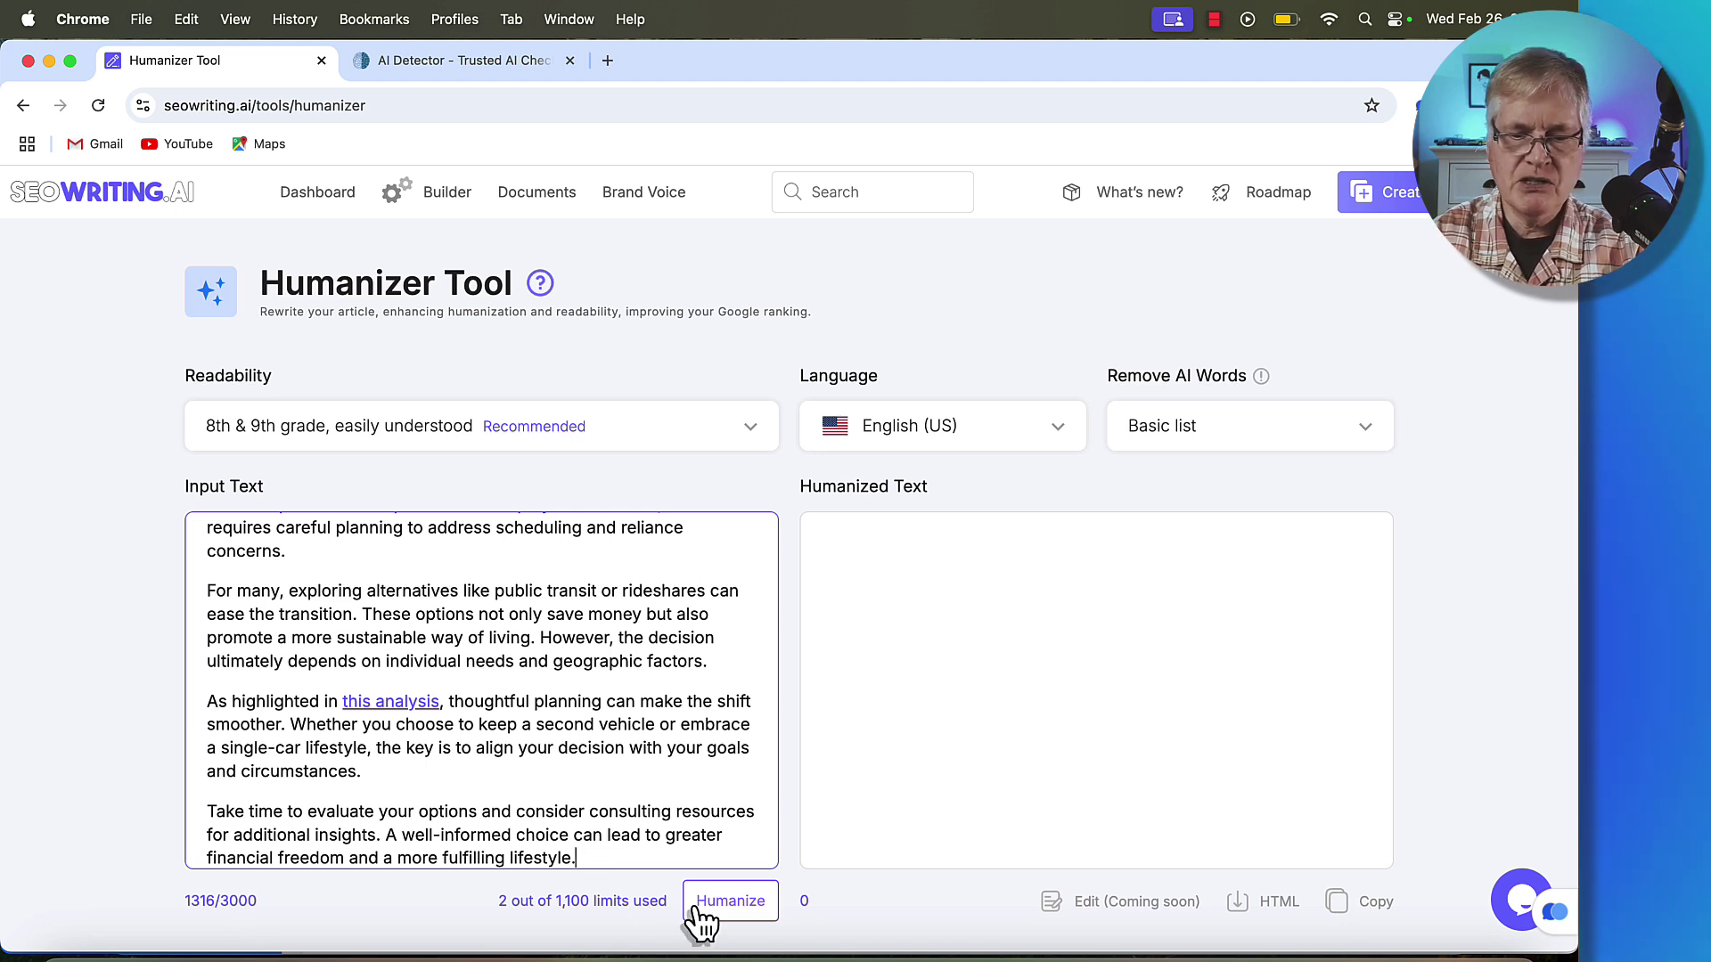
pyautogui.click(750, 909)
pyautogui.scroll(-10, 1344, 709)
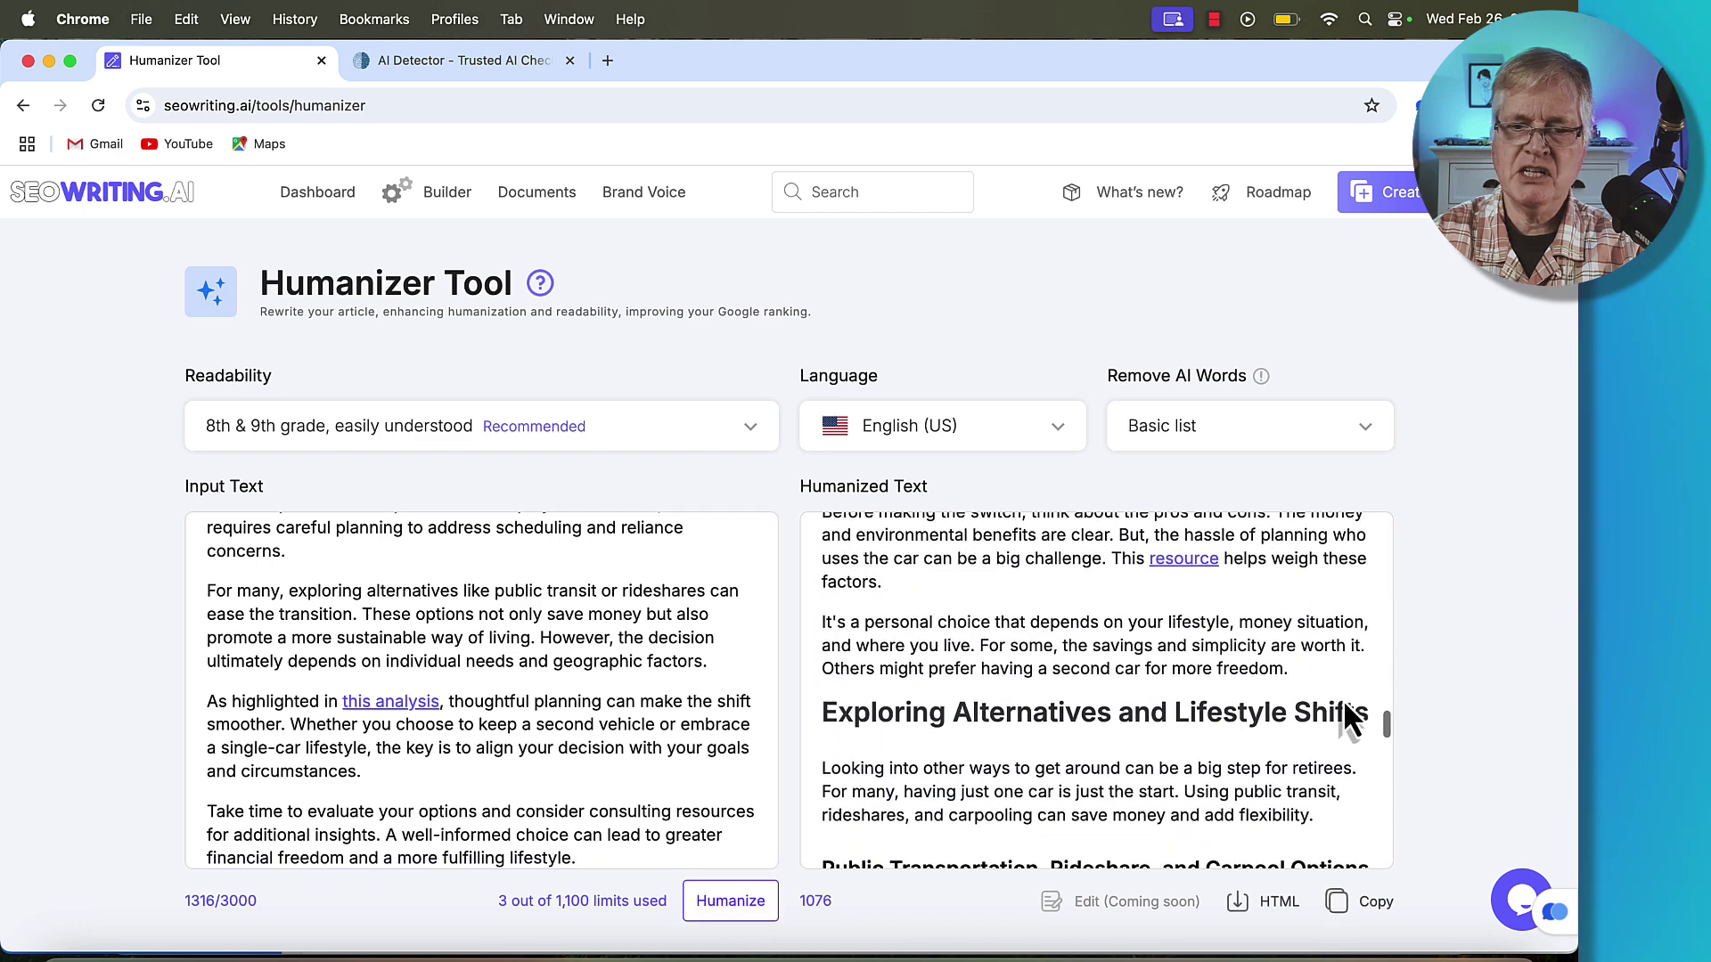
pyautogui.scroll(-10, 1343, 700)
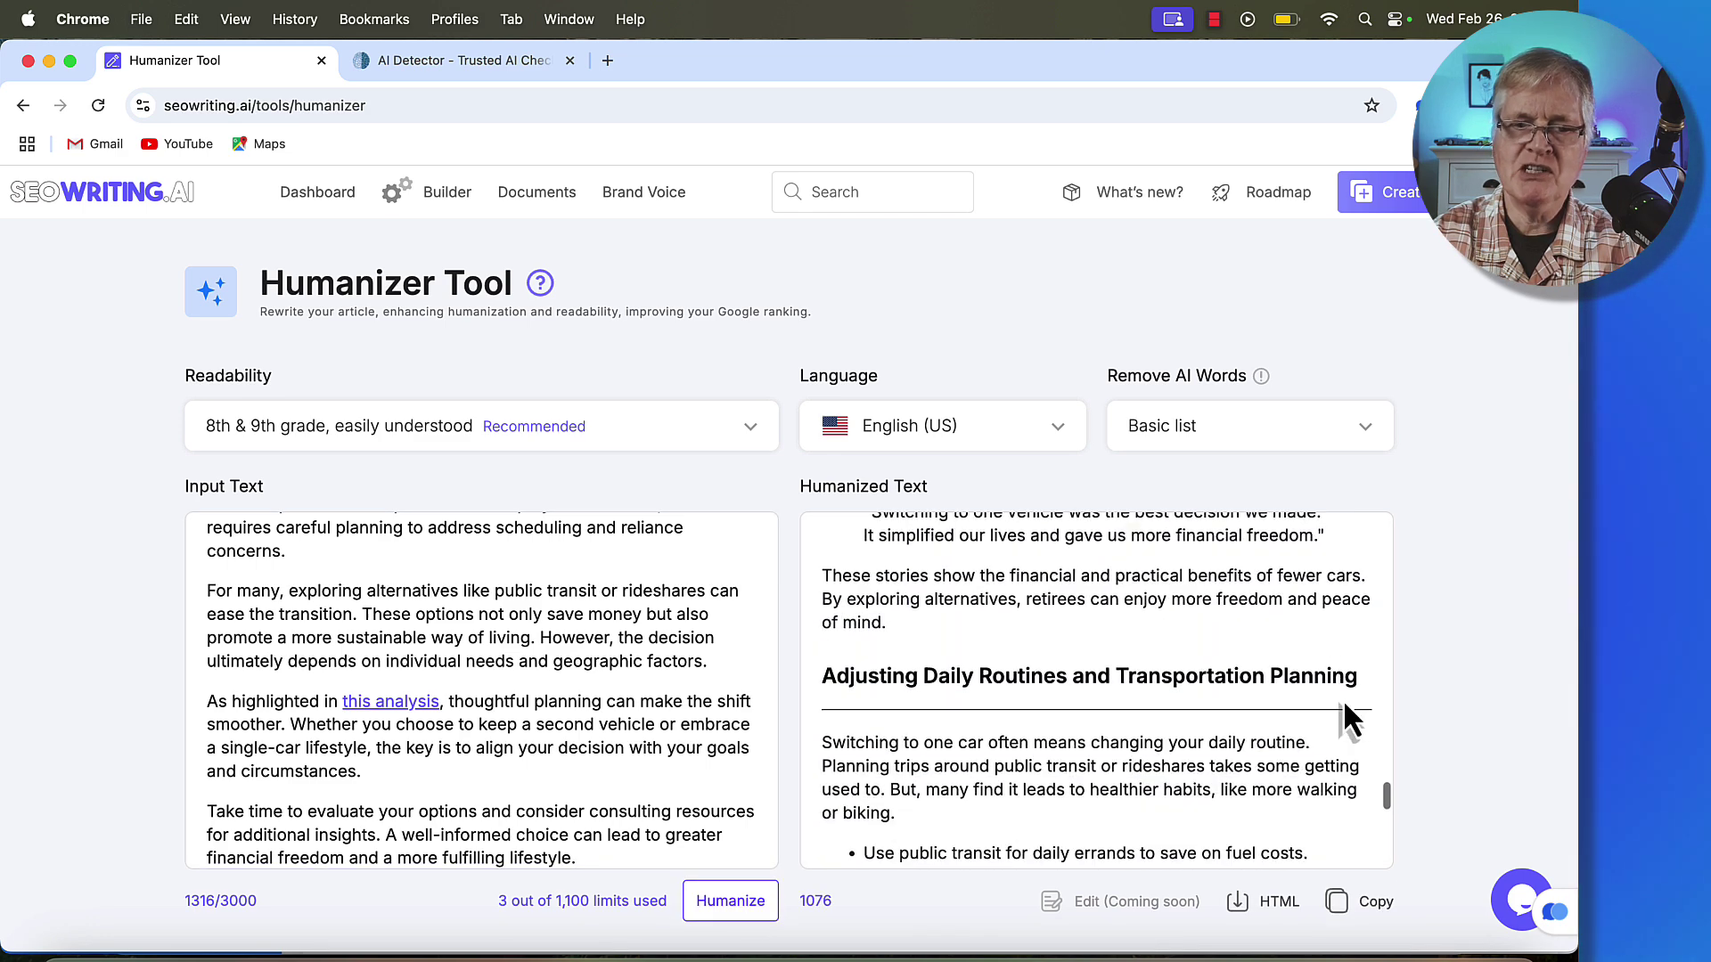
pyautogui.scroll(-10, 1344, 704)
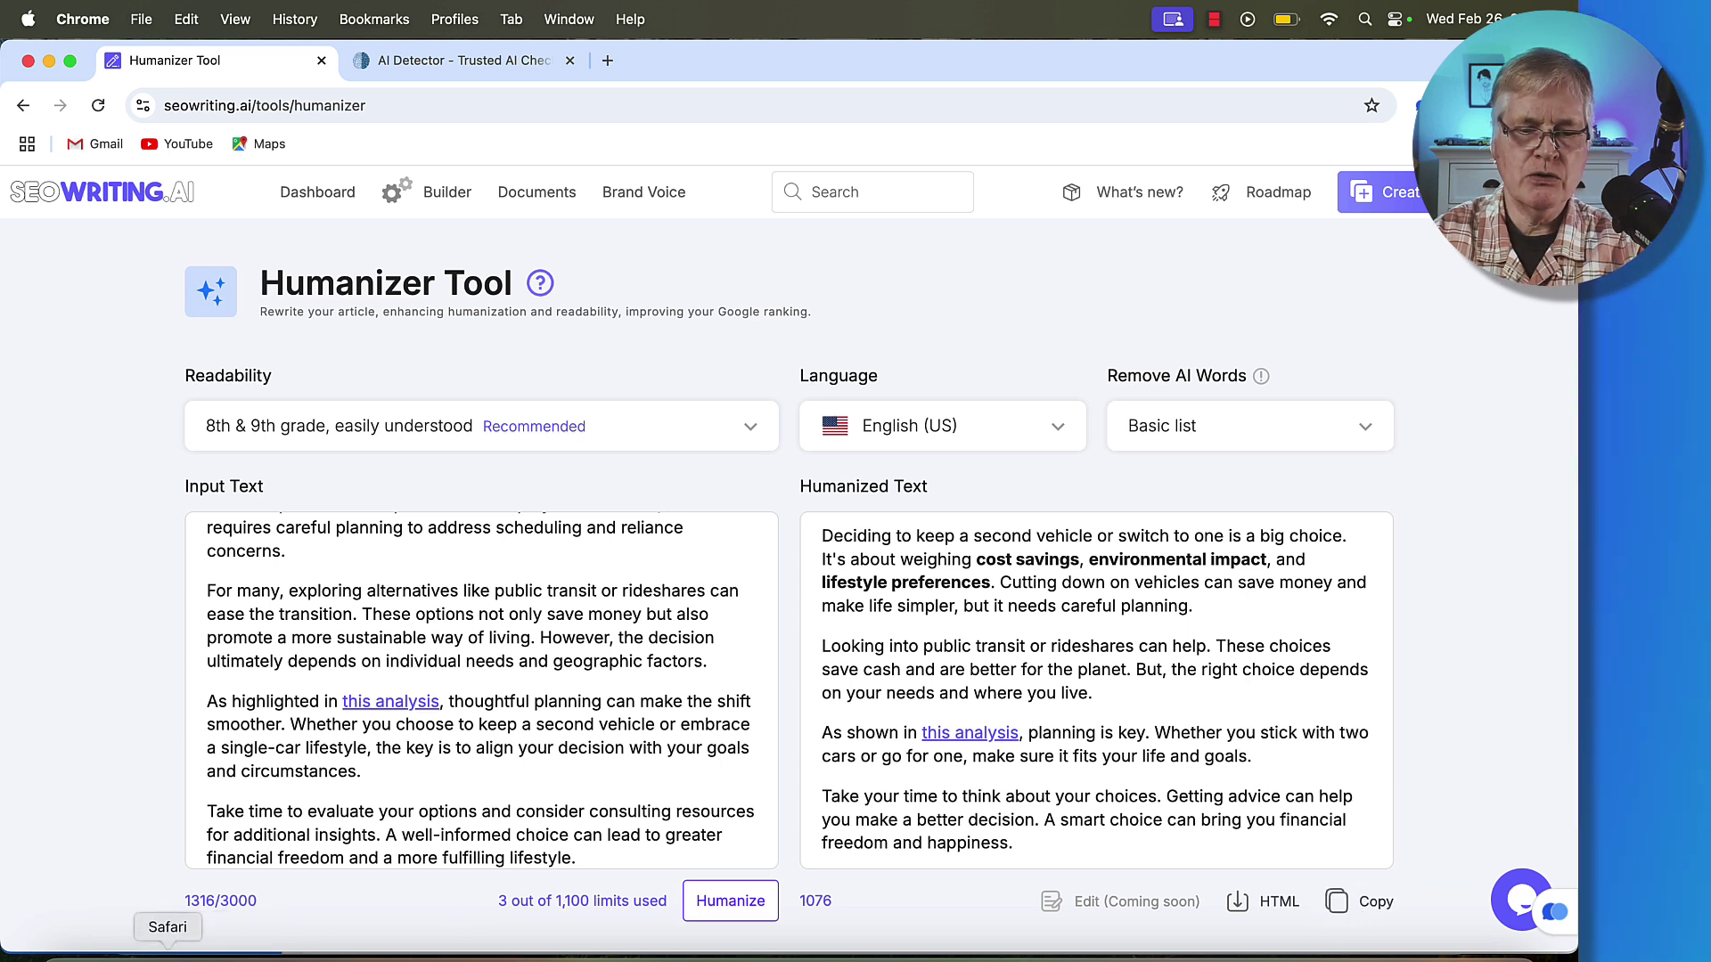
# Replace NeuronWriter's editor text with the humanized article, scoring 71 at 1150 words.
pyautogui.press('super+Tab')
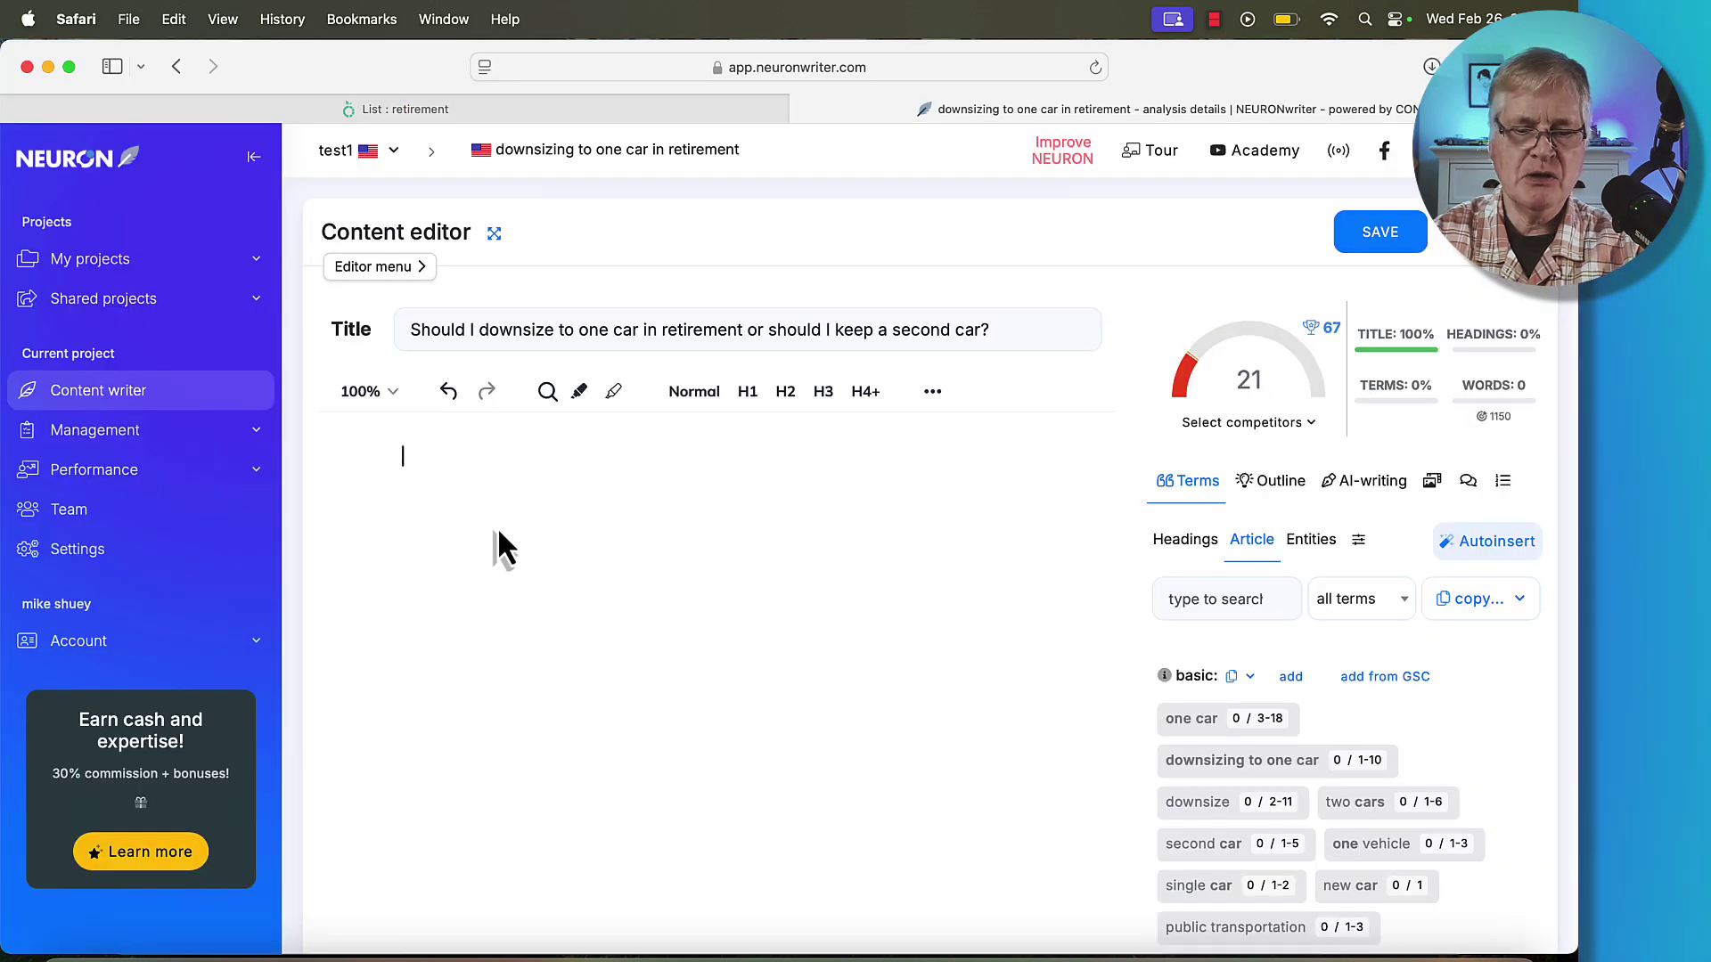
pyautogui.press('super+v')
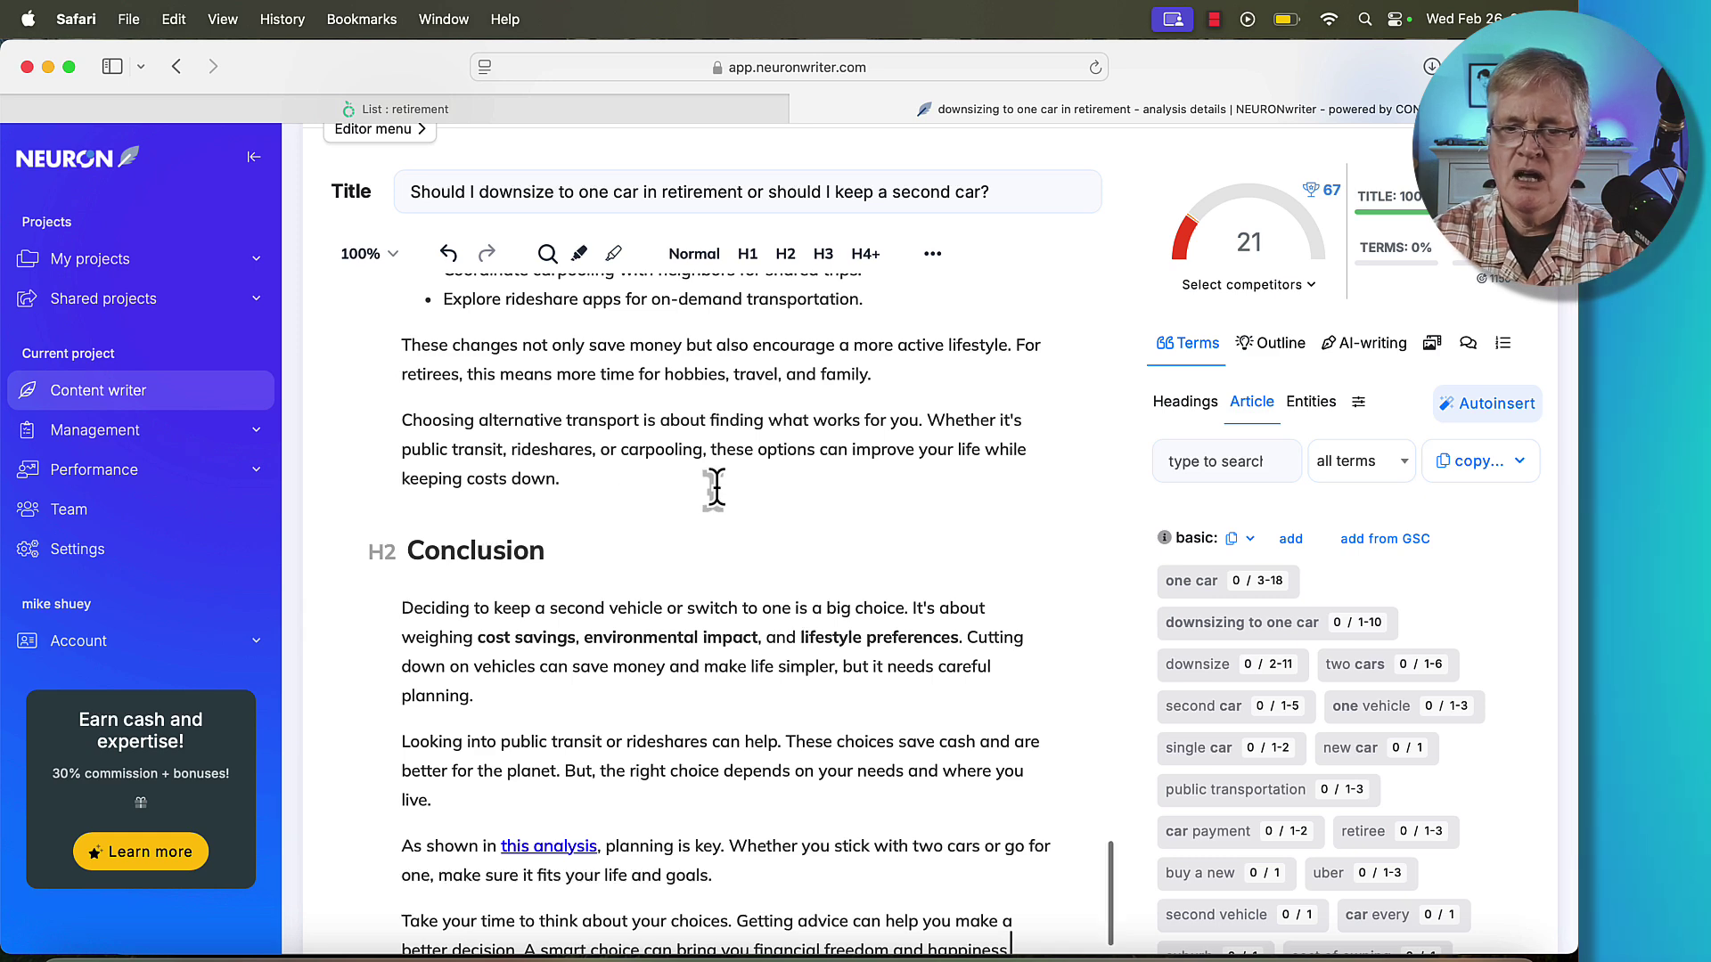
pyautogui.scroll(5, 717, 488)
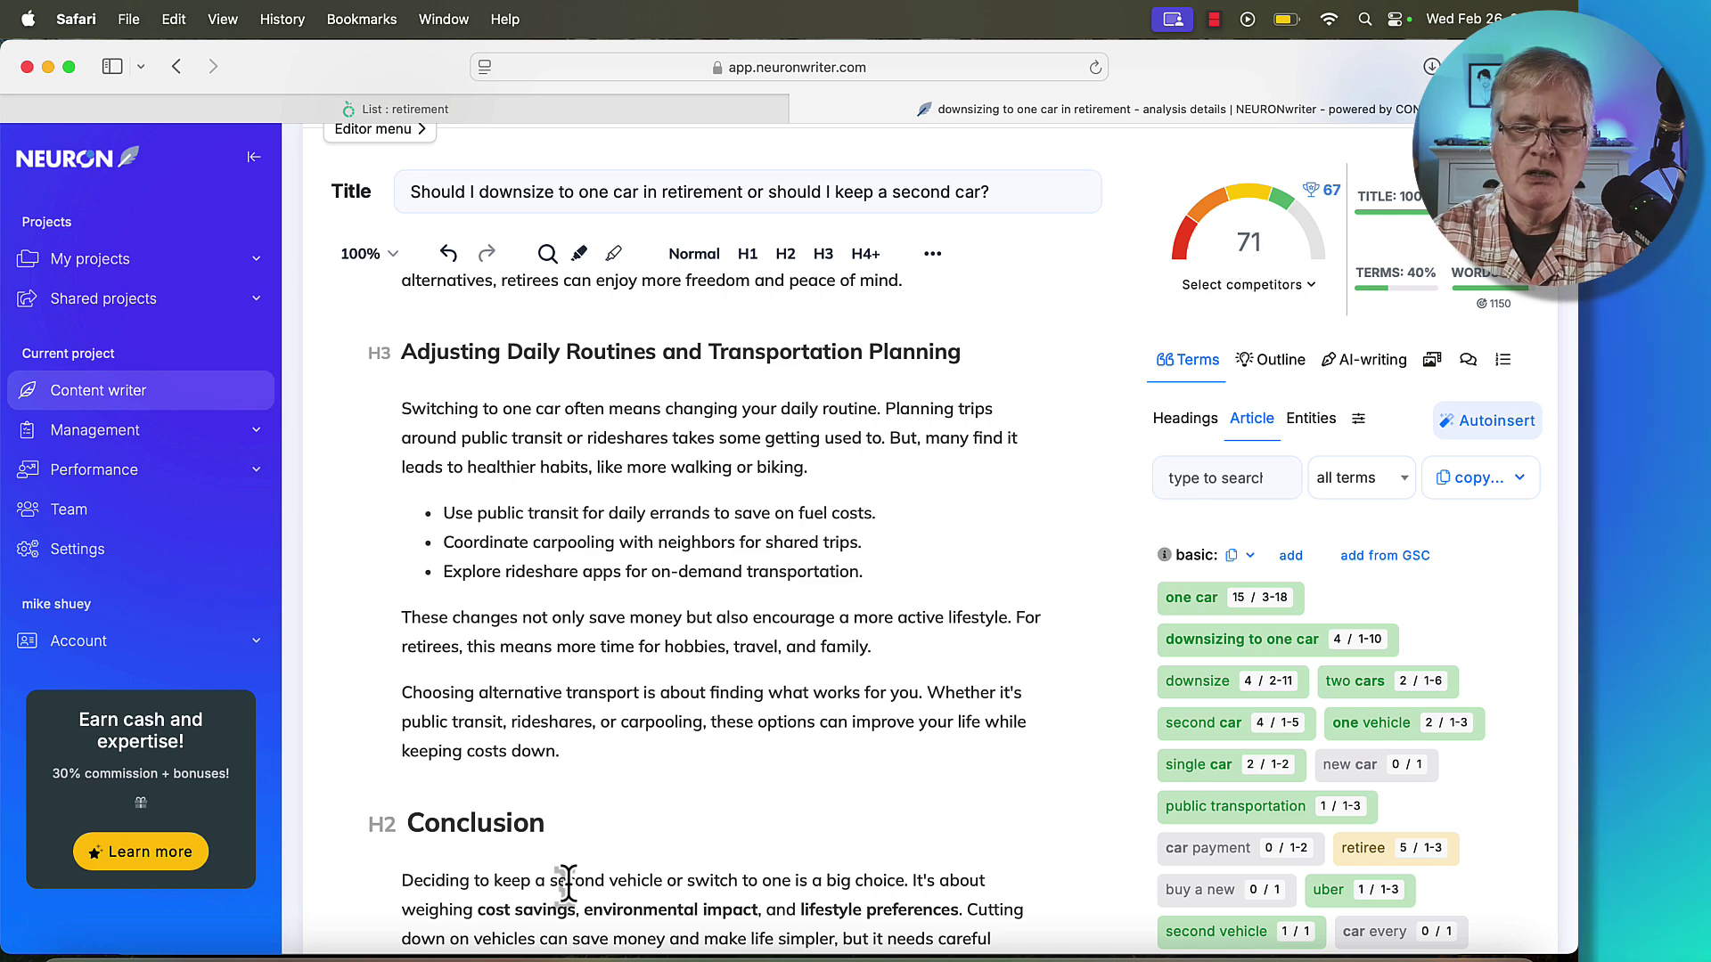
# Run the humanized article through a fresh ZeroGPT check, which drops to 69.69% AI/GPT.
pyautogui.click(217, 955)
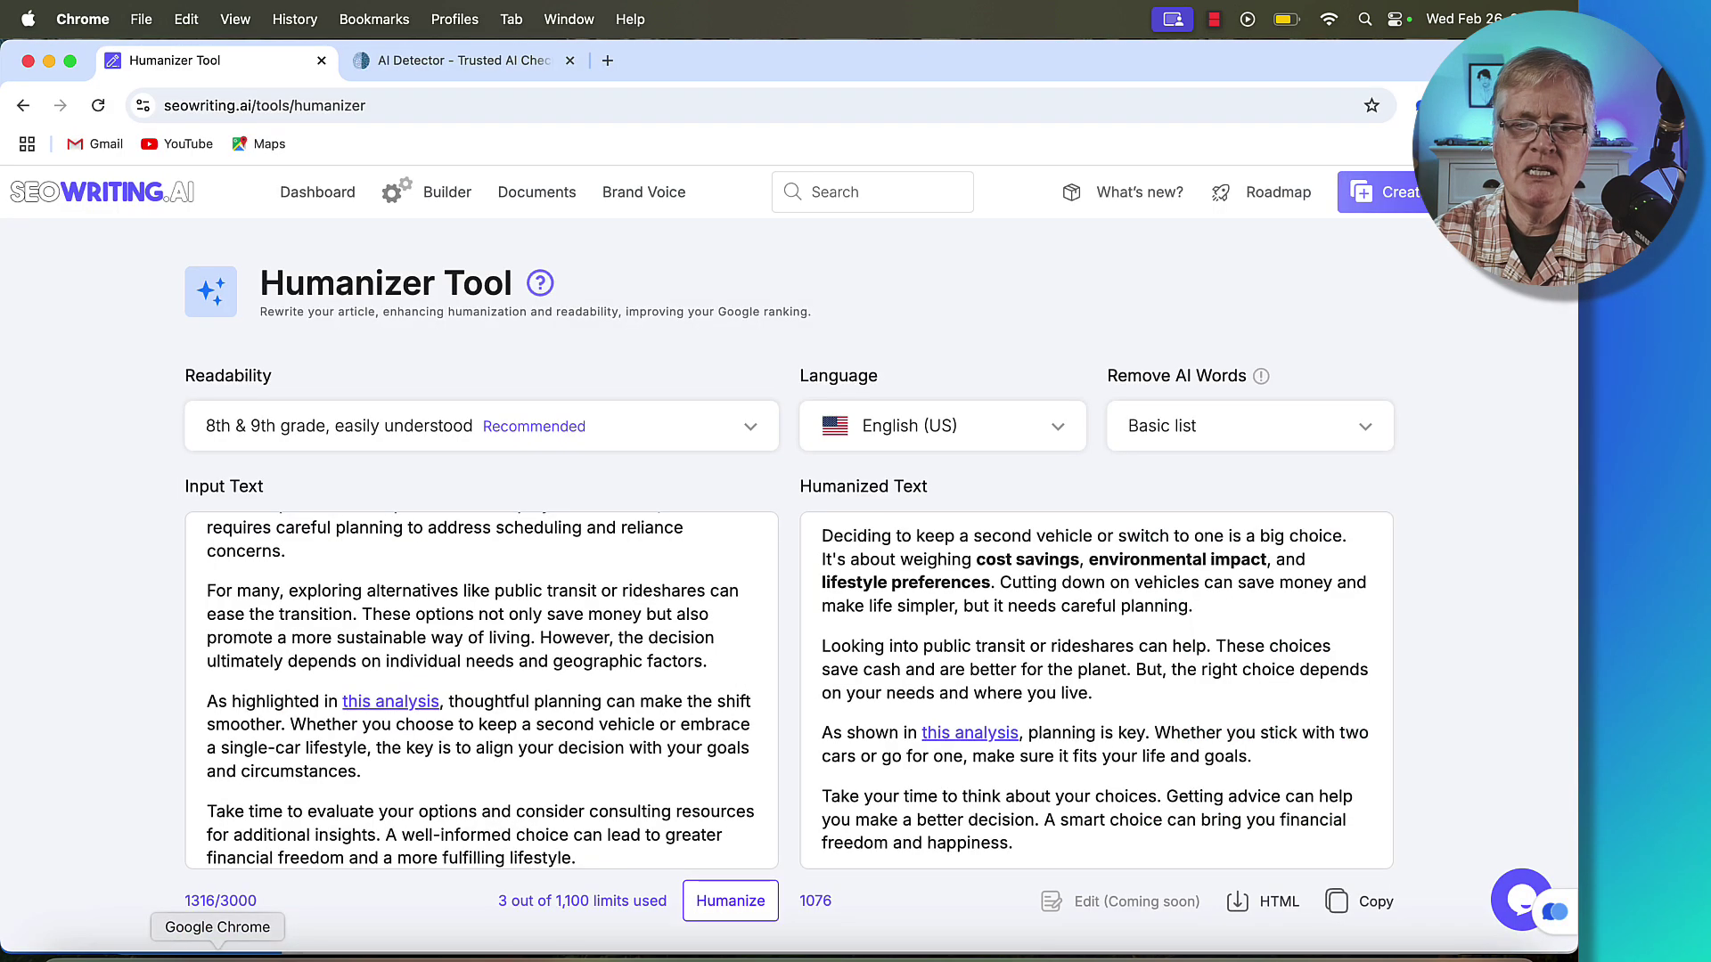
pyautogui.click(503, 61)
pyautogui.click(98, 106)
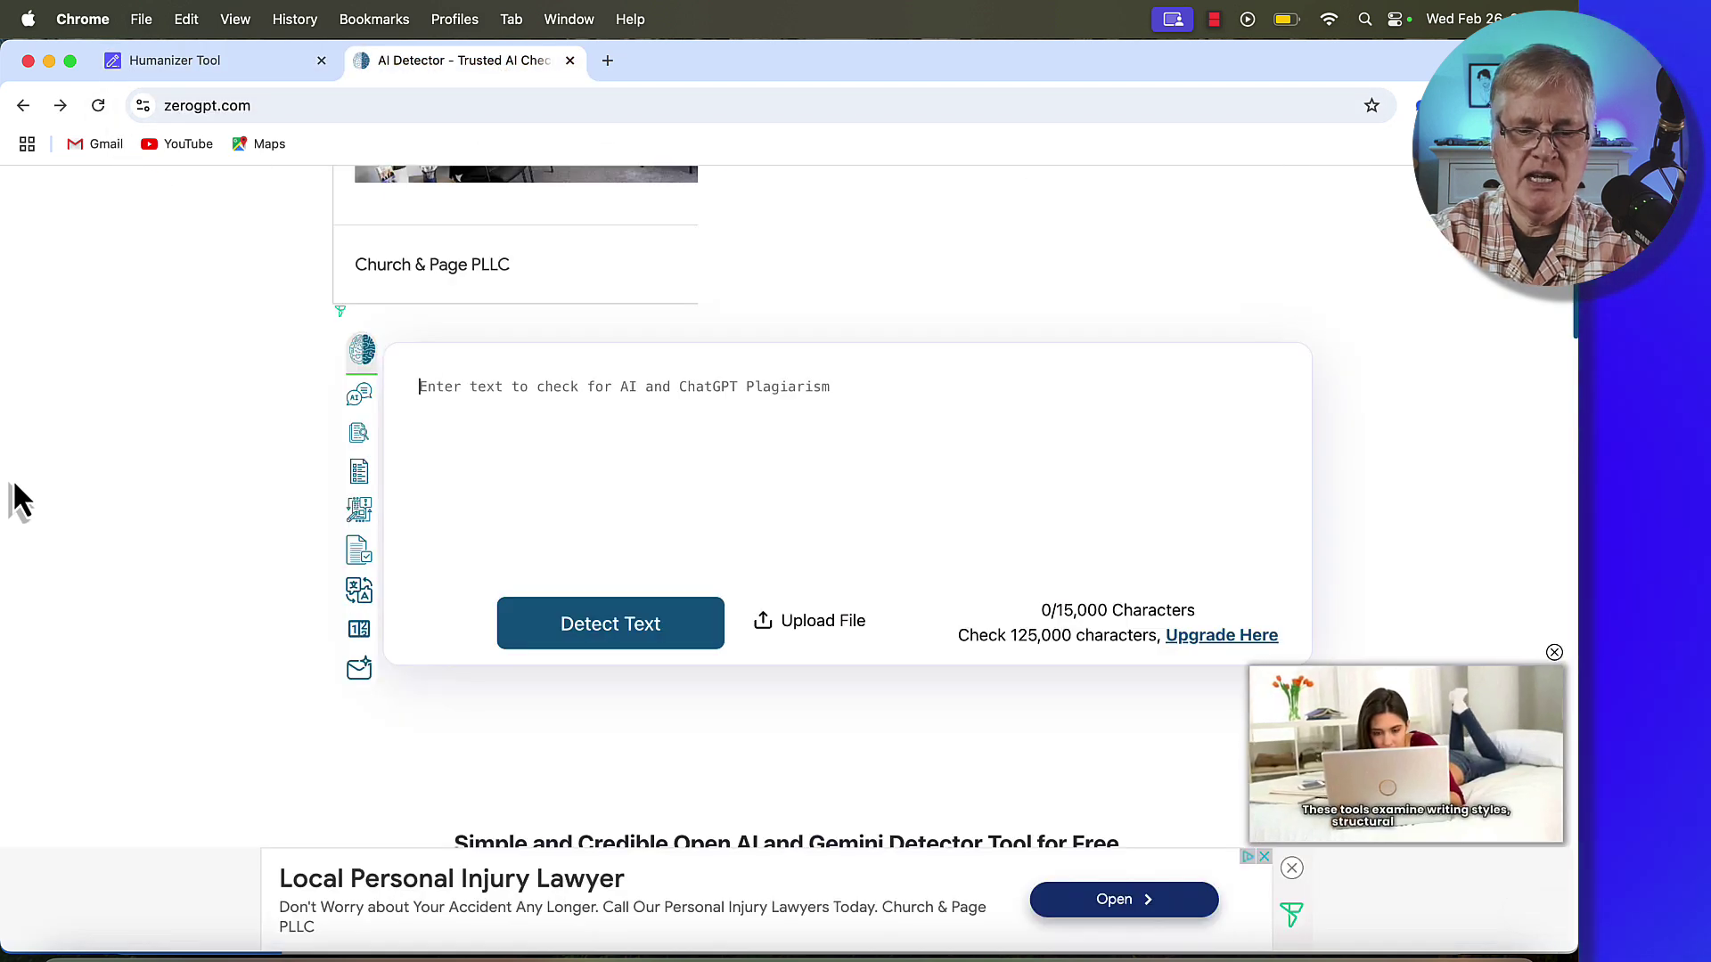
pyautogui.press('super+v')
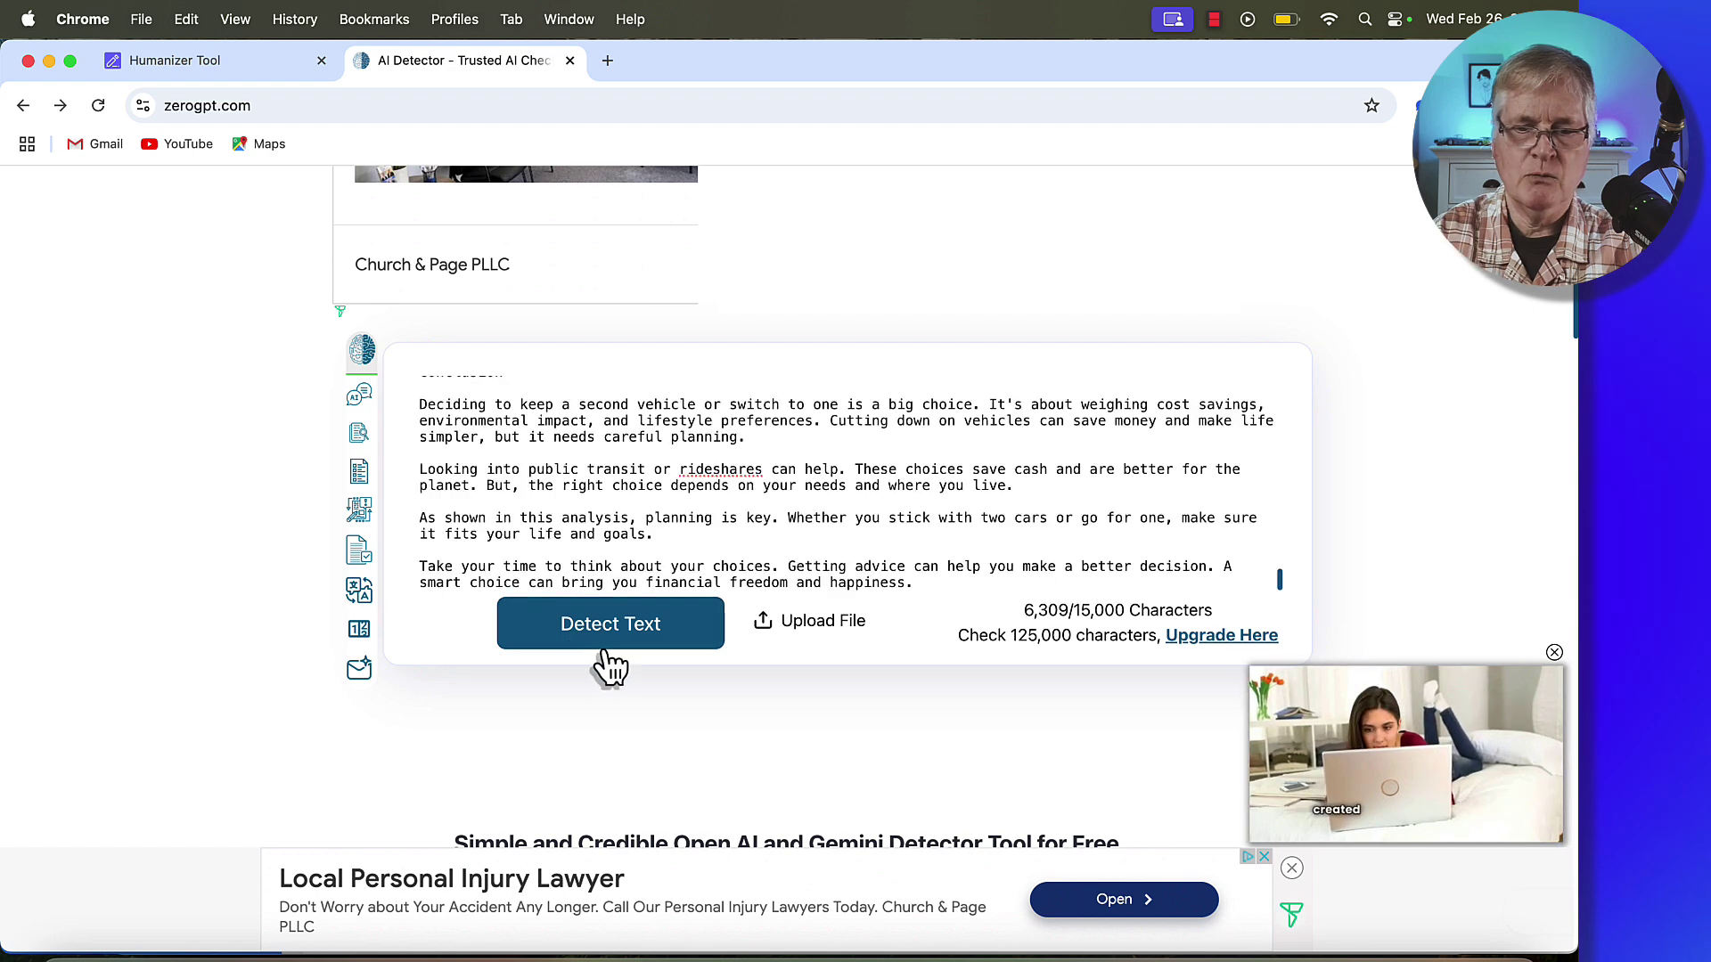
pyautogui.click(642, 635)
pyautogui.scroll(-5, 1126, 625)
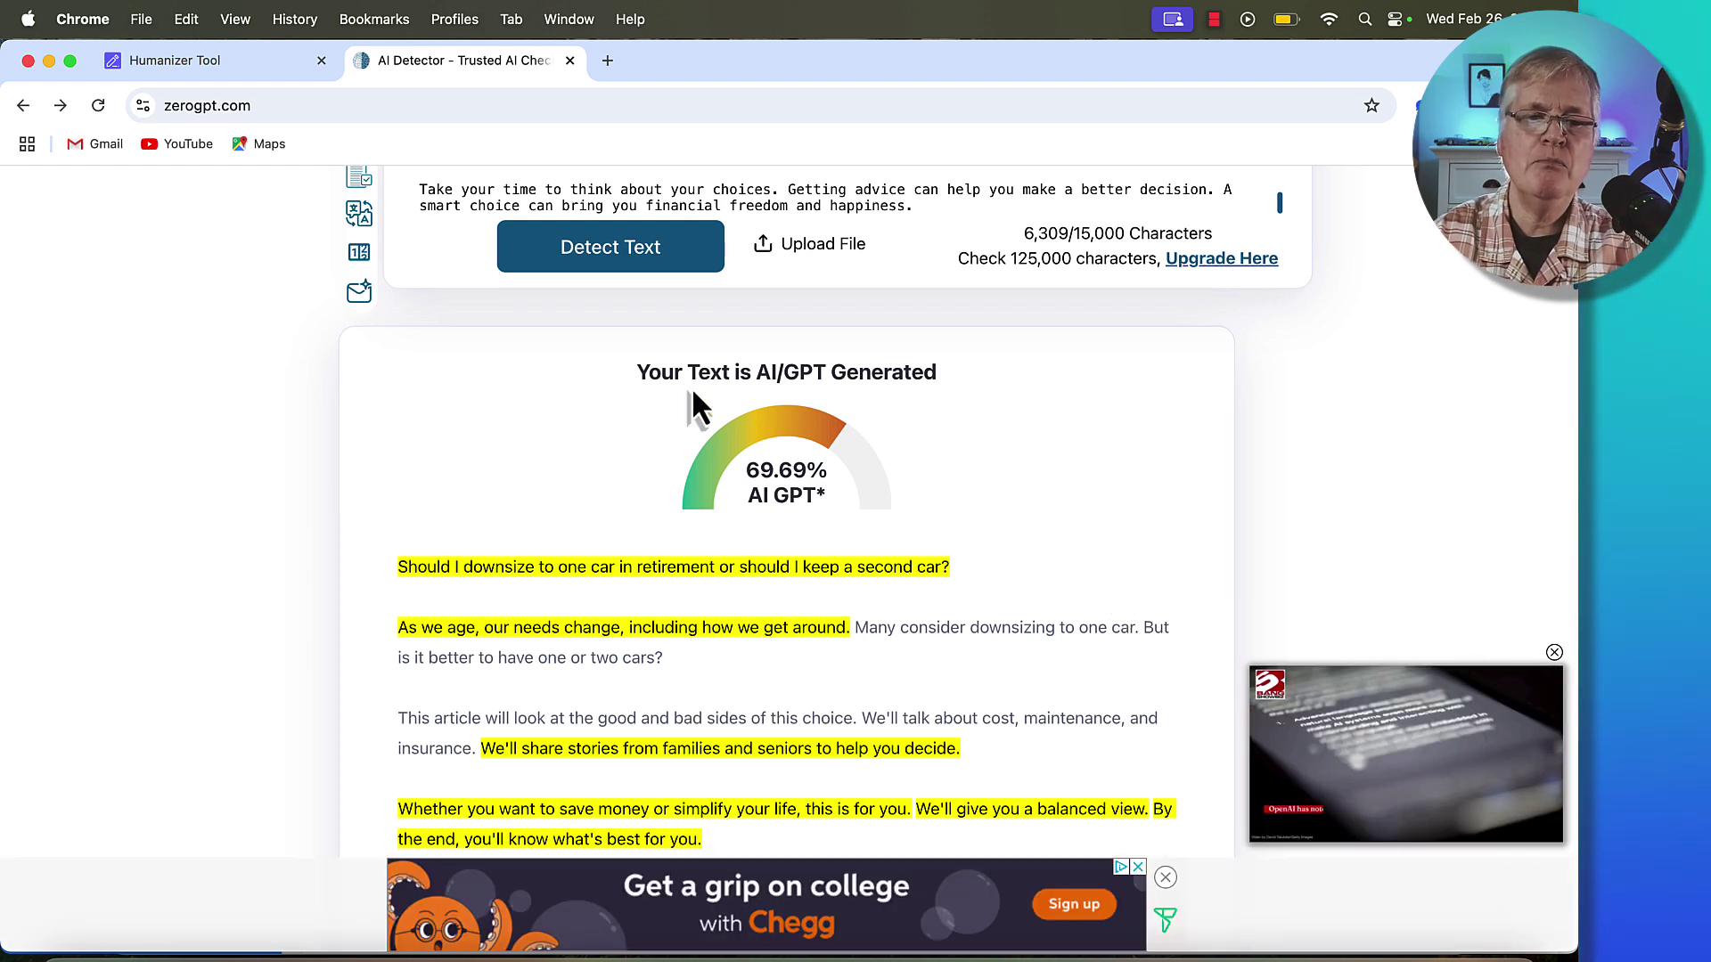
# Review the 69.69% ZeroGPT result, then go back to the Humanizer Tool.
pyautogui.scroll(-2, 624, 375)
pyautogui.moveTo(355, 260)
pyautogui.scroll(1, 325, 357)
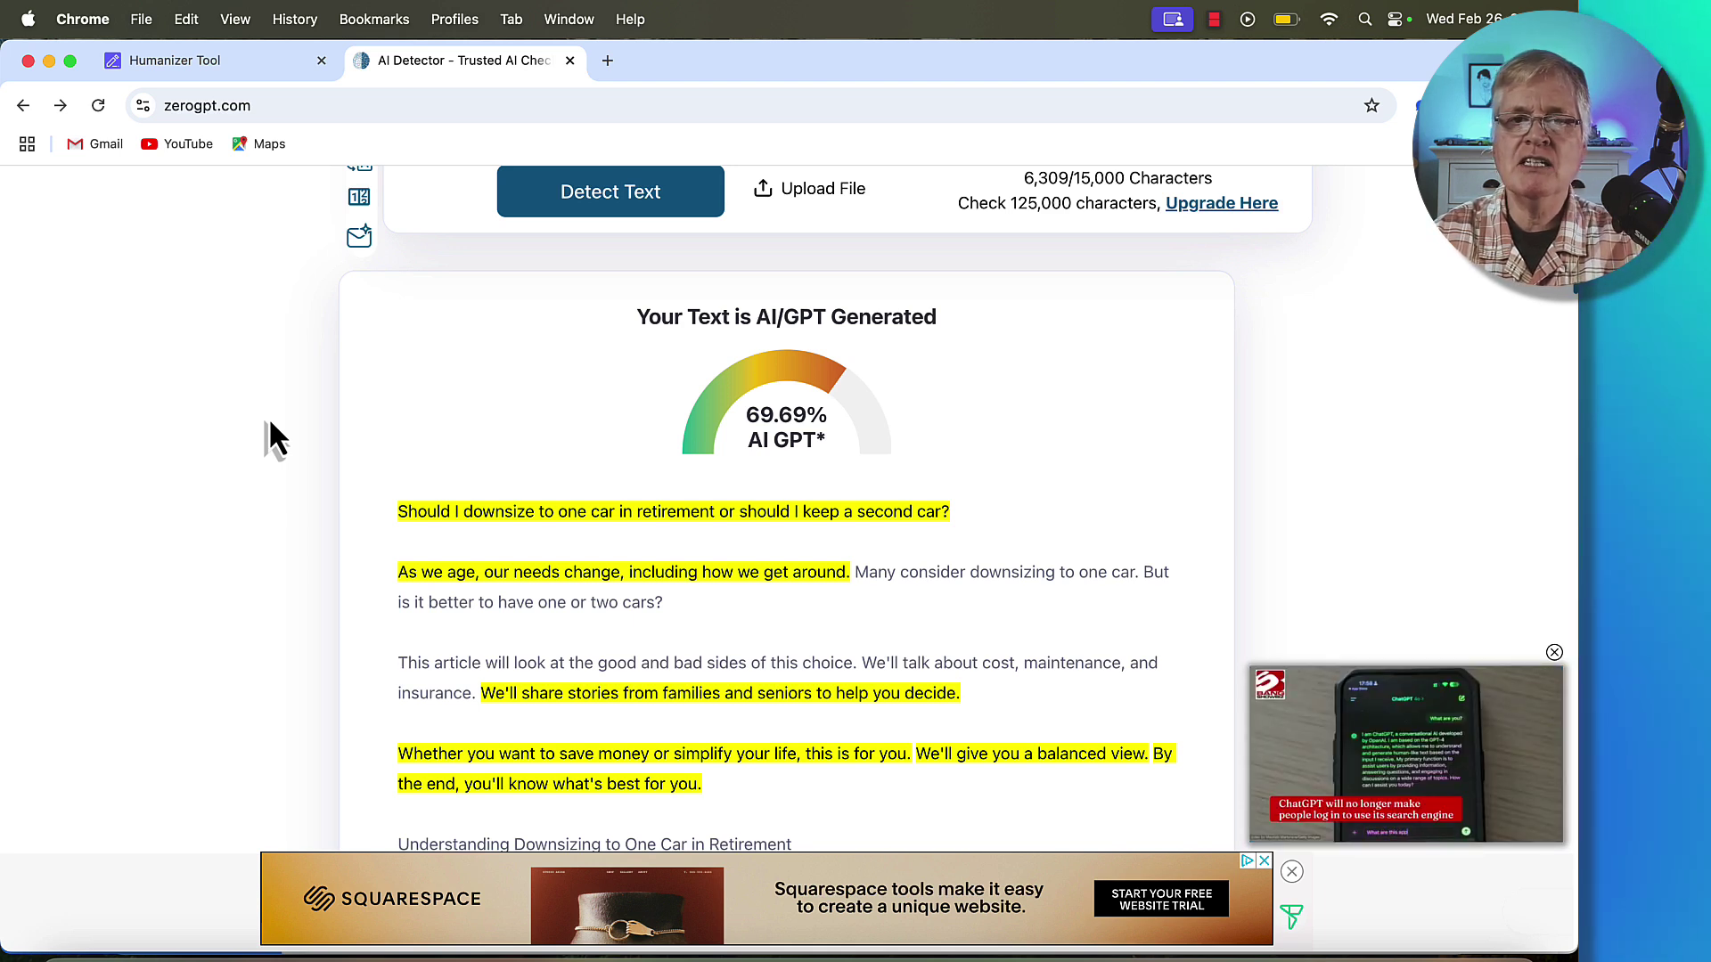
pyautogui.click(296, 64)
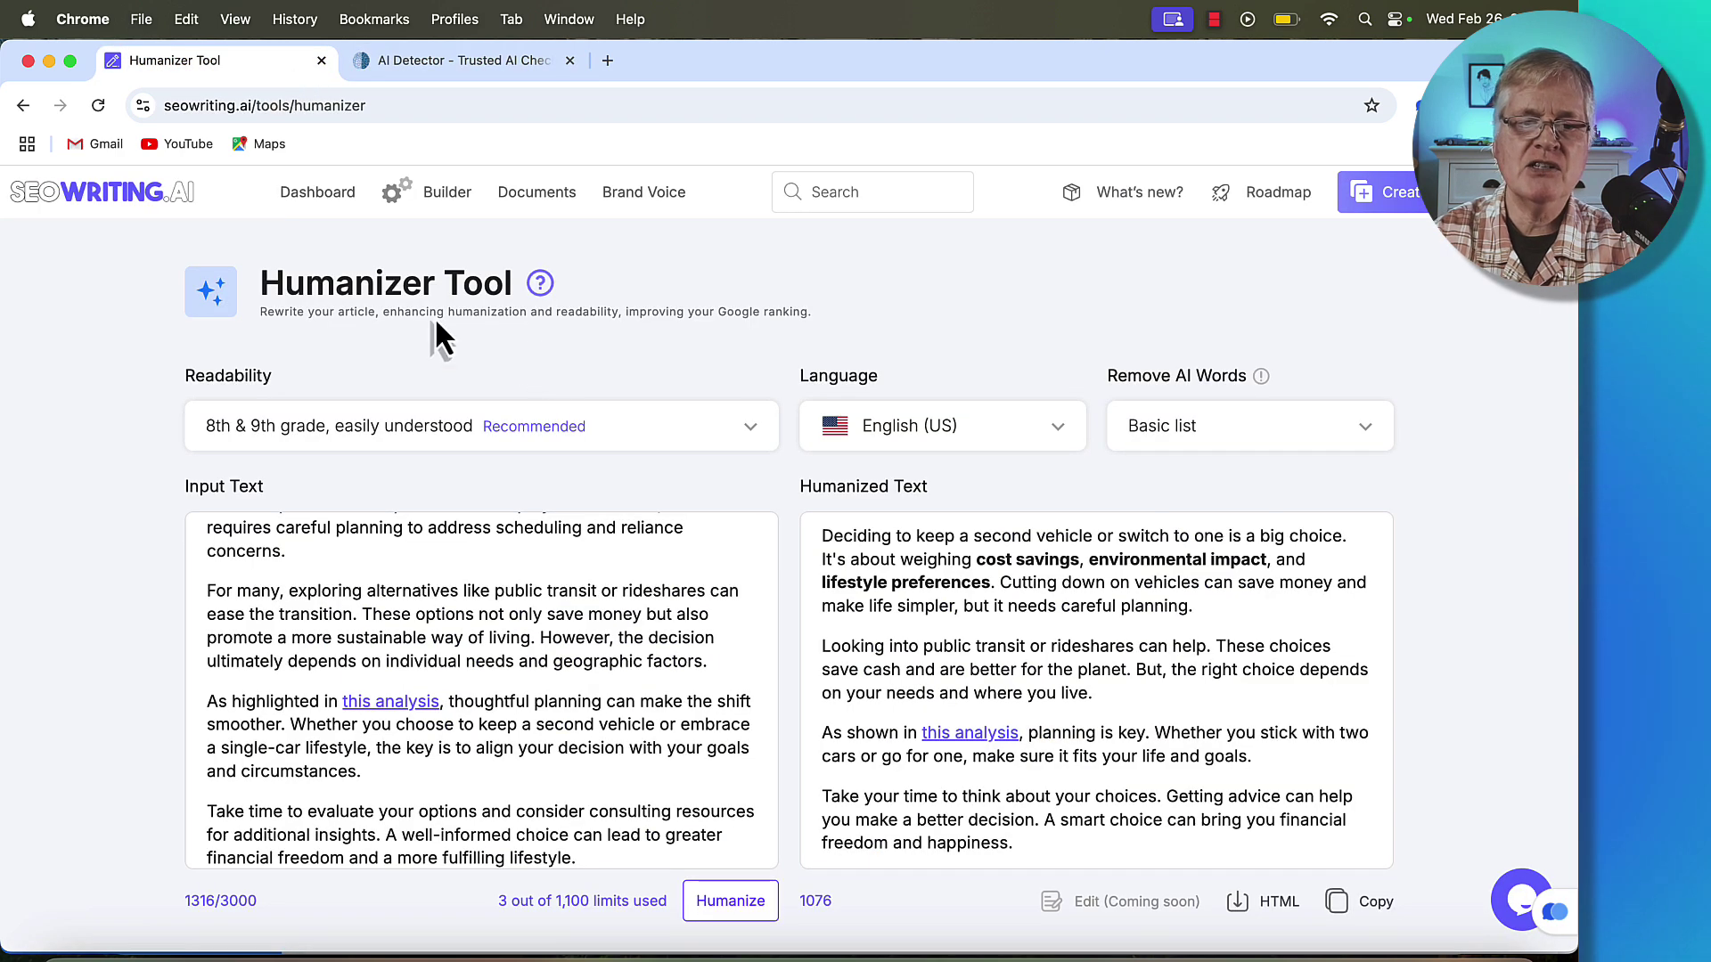
# Return to the SEOwriting.ai dashboard via the logo.
pyautogui.click(134, 196)
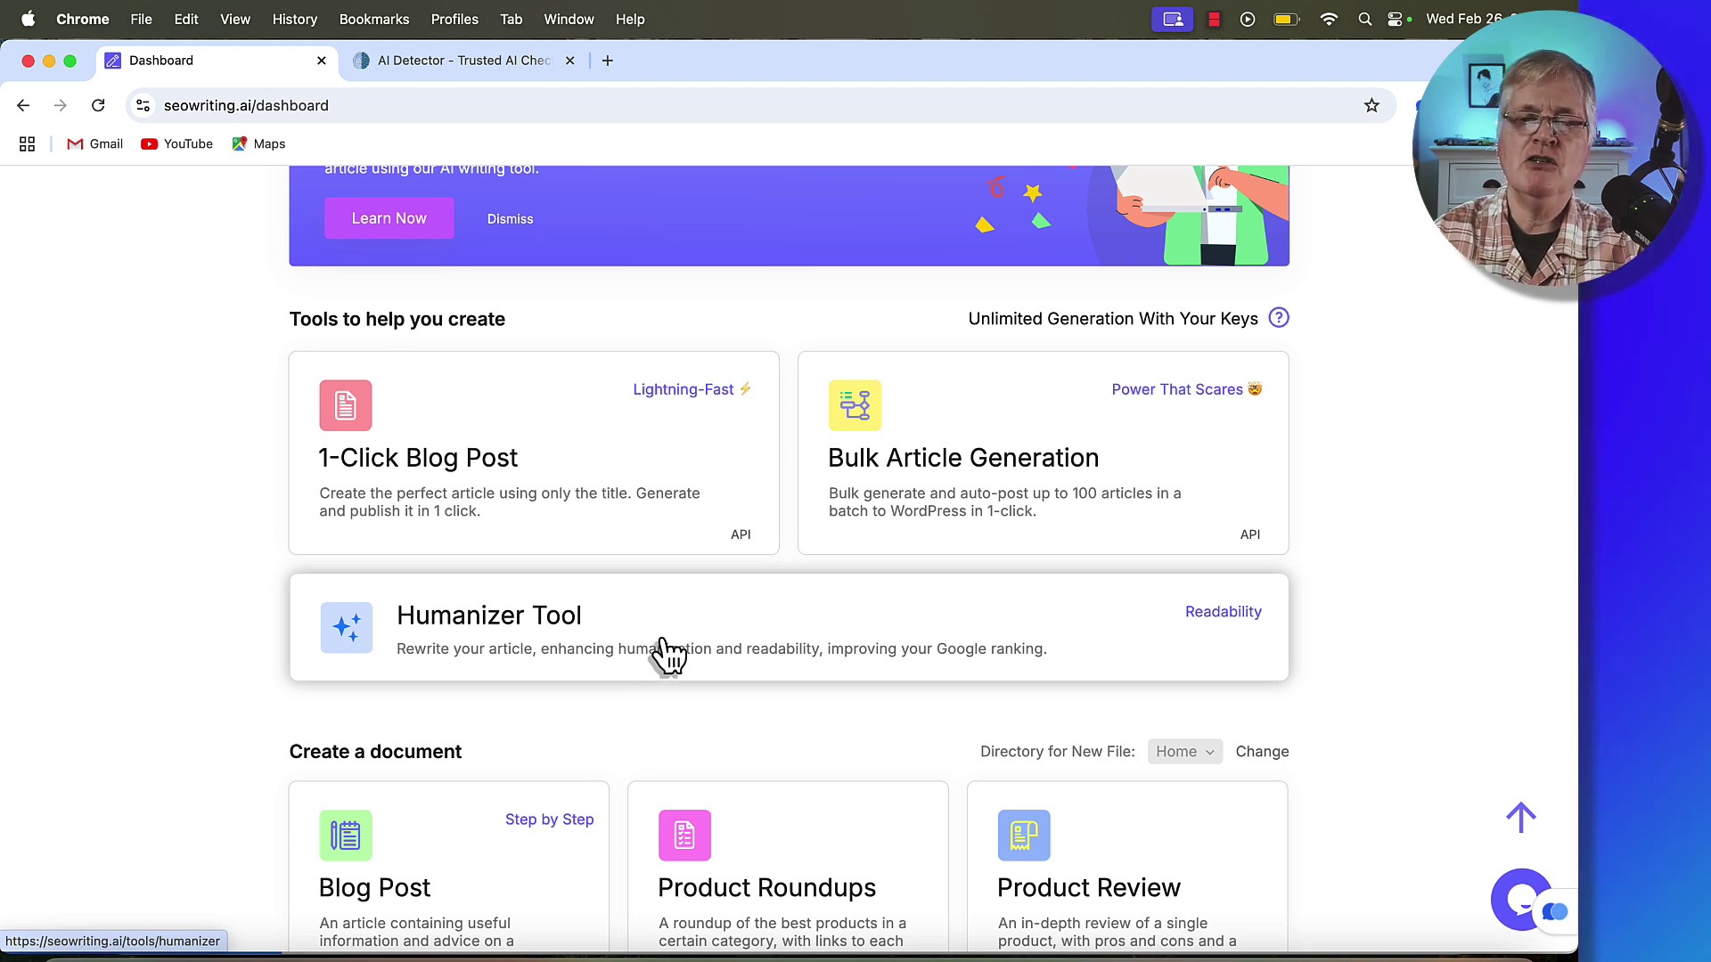
# Open the 1-Click Blog Post generator and show the AI Model list, including DeepSeek V3.
pyautogui.click(656, 512)
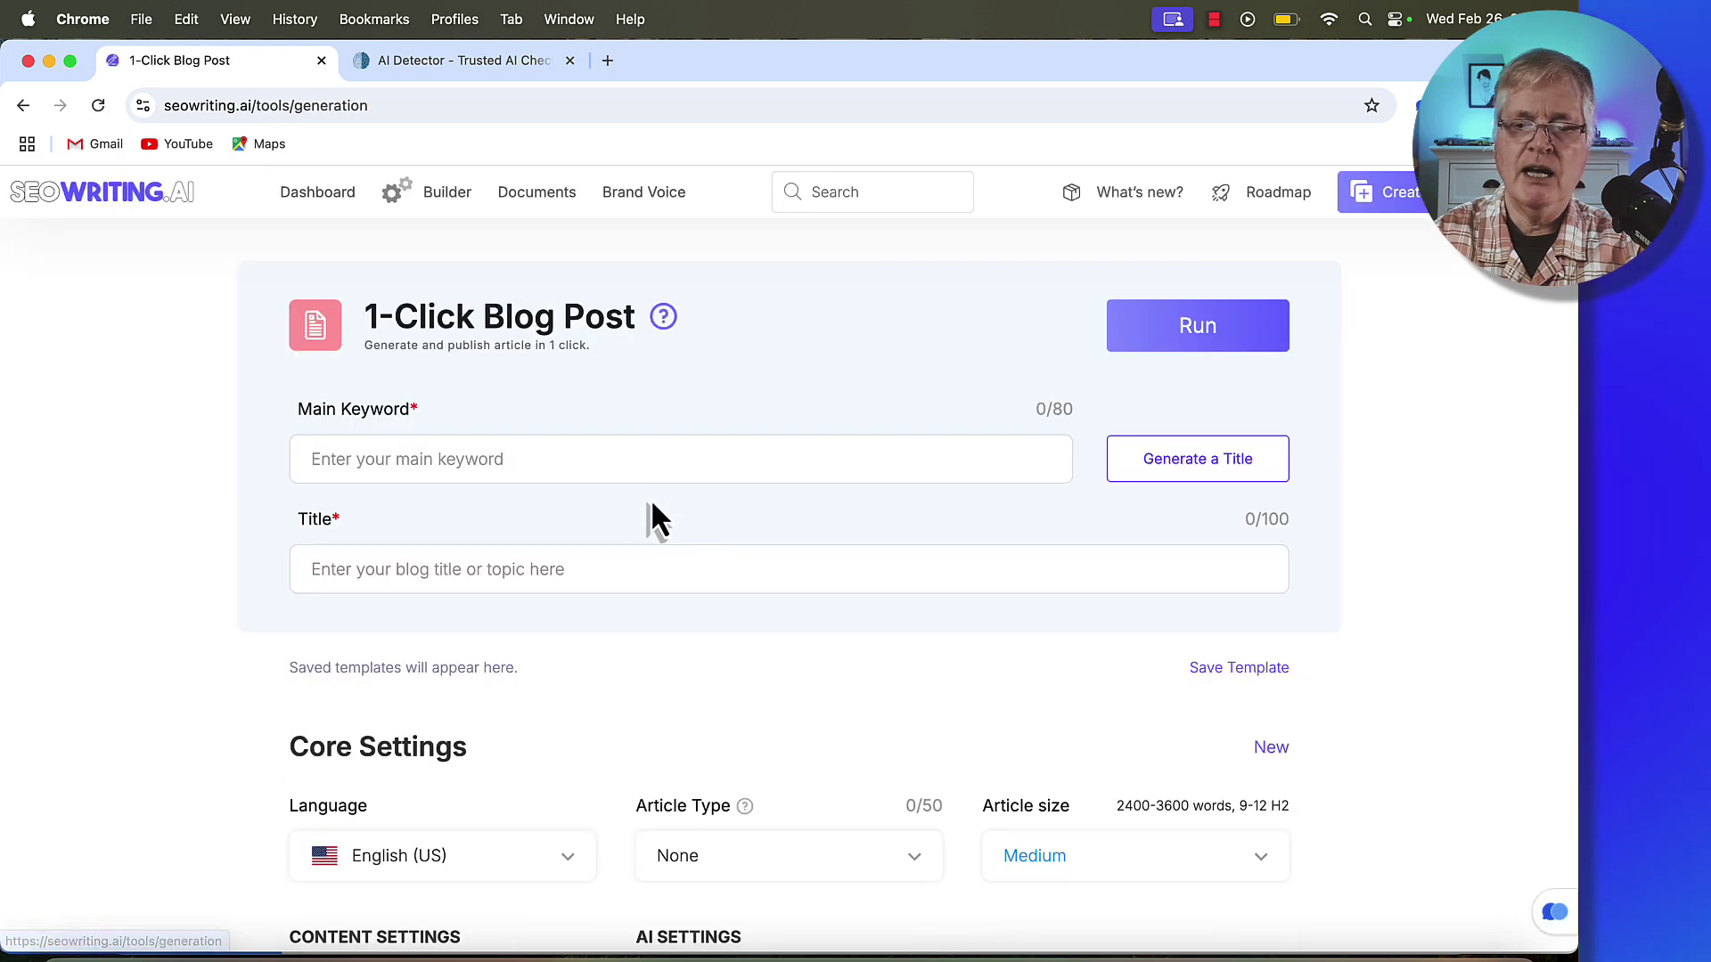
pyautogui.scroll(-8, 1121, 564)
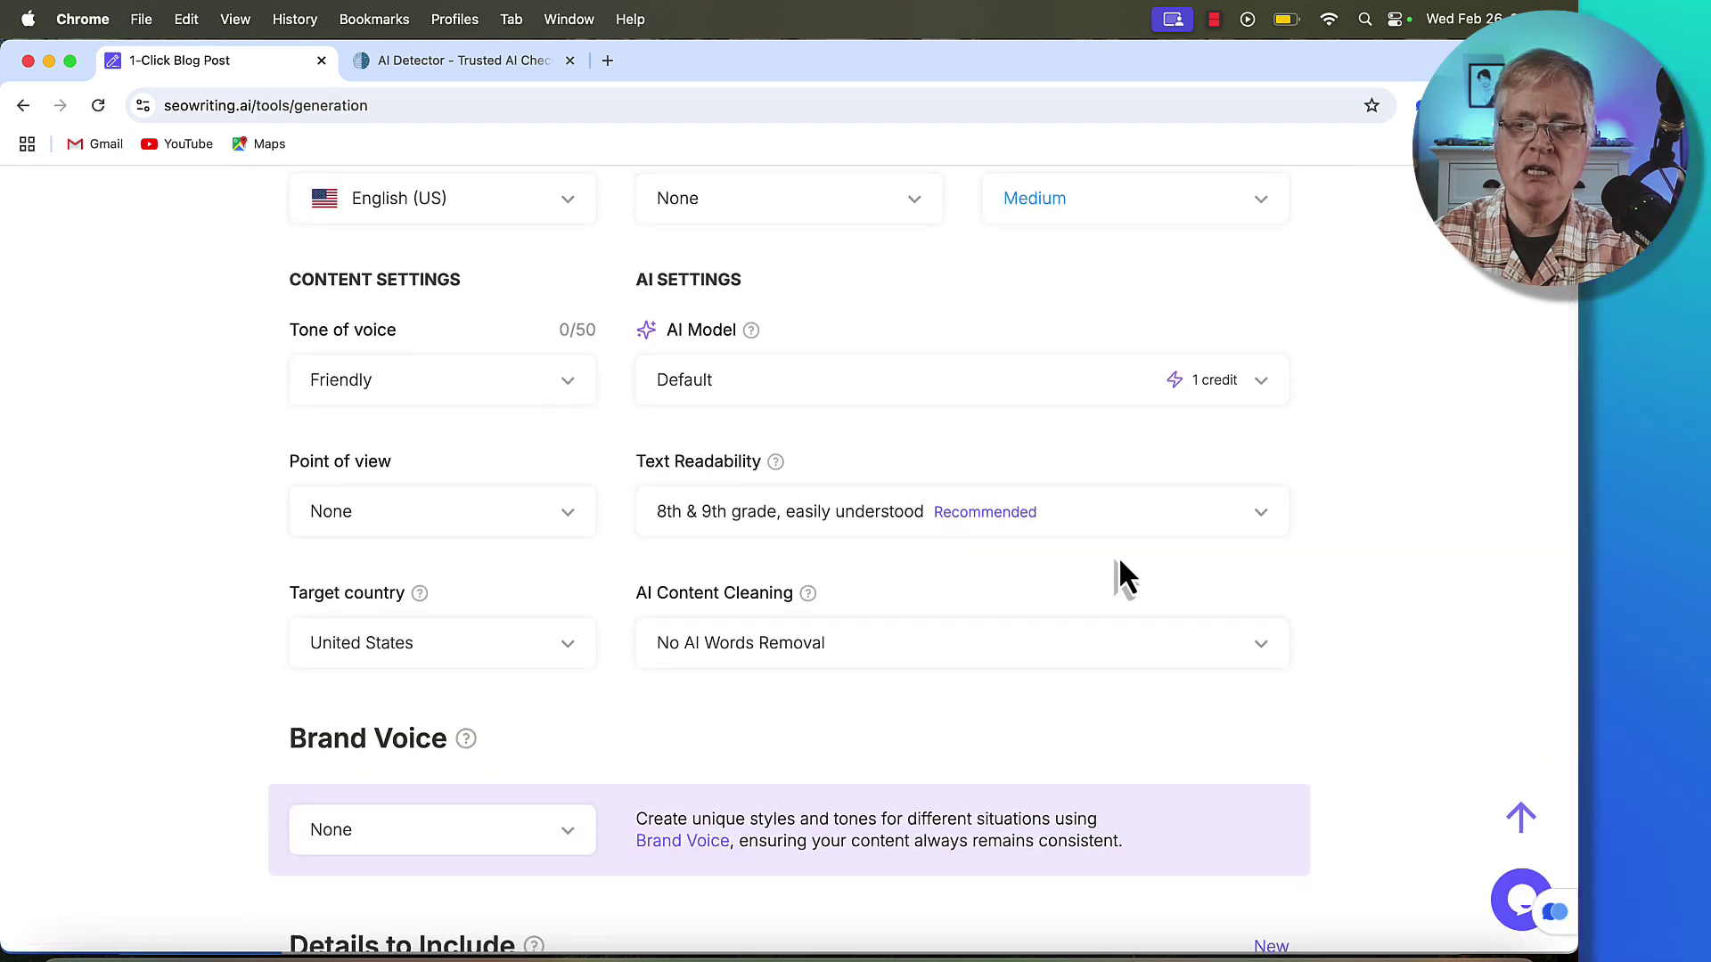
pyautogui.click(1263, 393)
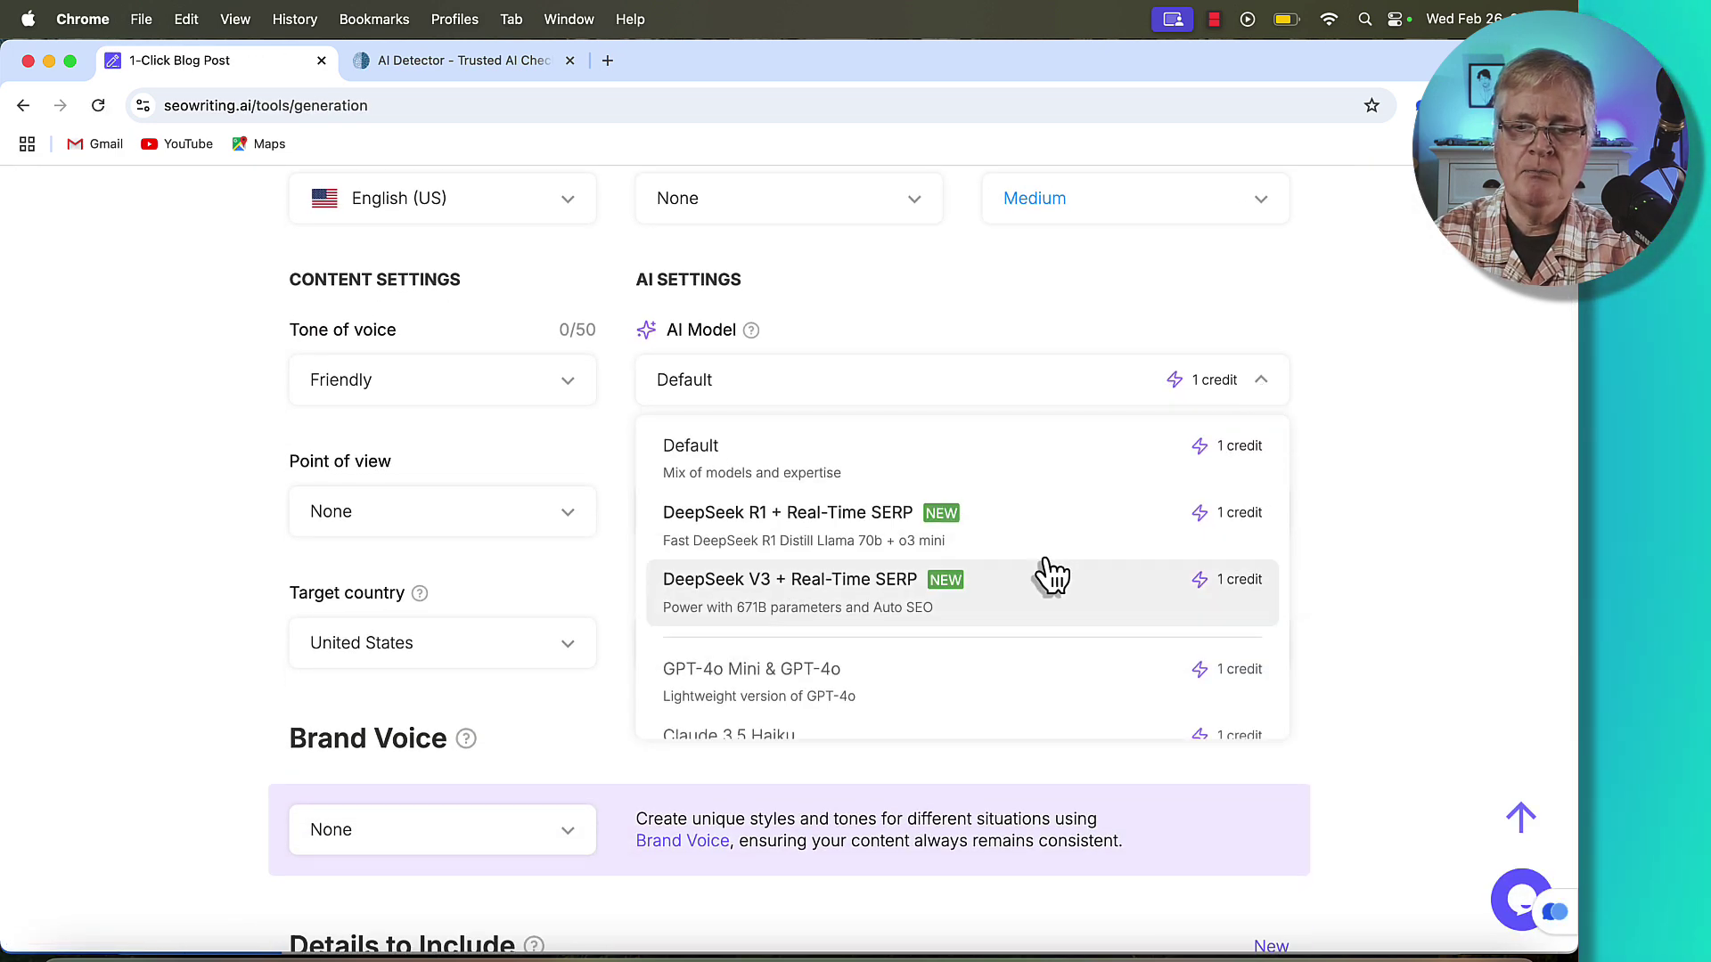